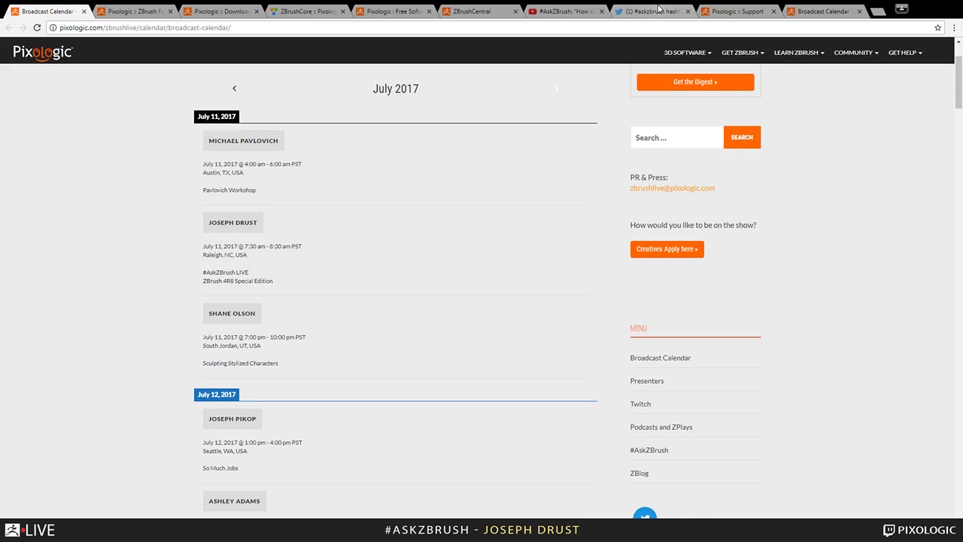
# - Look over the latest #askzbrush tweets on Twitter and the #AskZBrush video playlist on YouTube
pyautogui.click(659, 10)
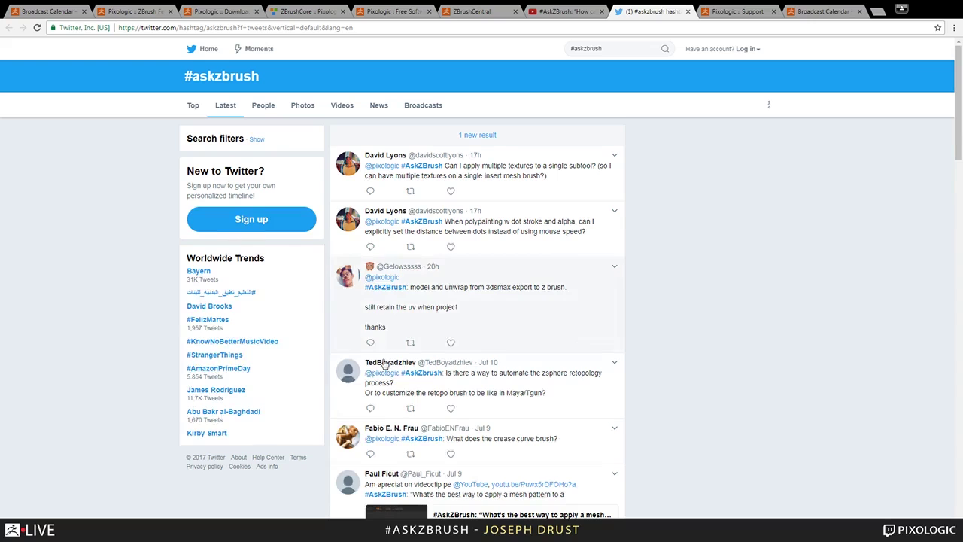
pyautogui.scroll(-8, 568, 369)
pyautogui.scroll(8, 568, 369)
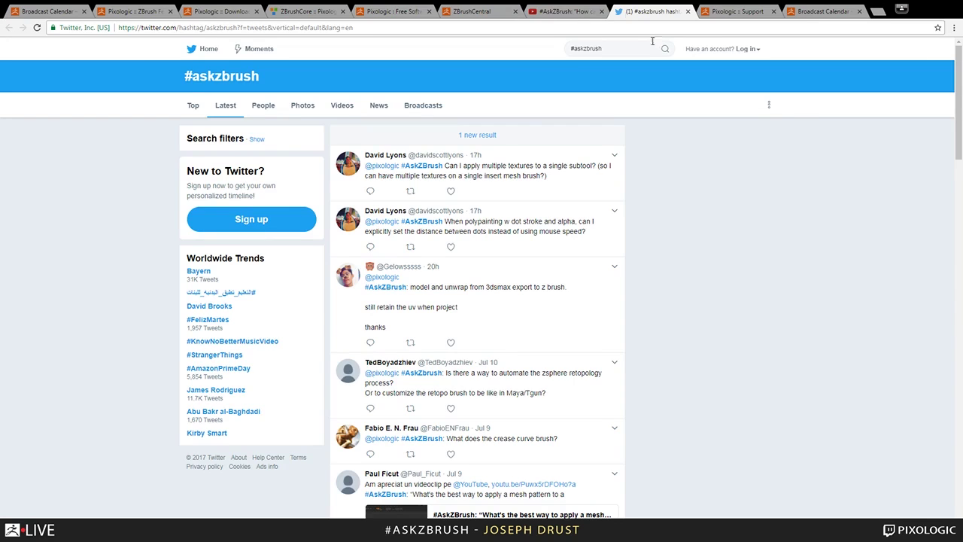
pyautogui.click(572, 11)
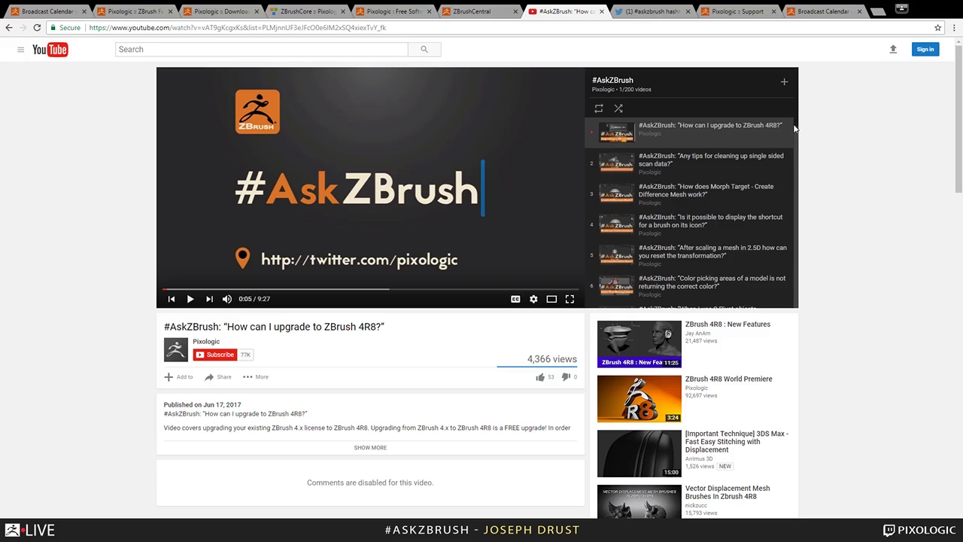
pyautogui.moveTo(796, 124); pyautogui.dragTo(785, 105)
# - Review the ZBrush 4R8 upgrade instructions, covering deactivation, download and installation, and activation
pyautogui.click(147, 13)
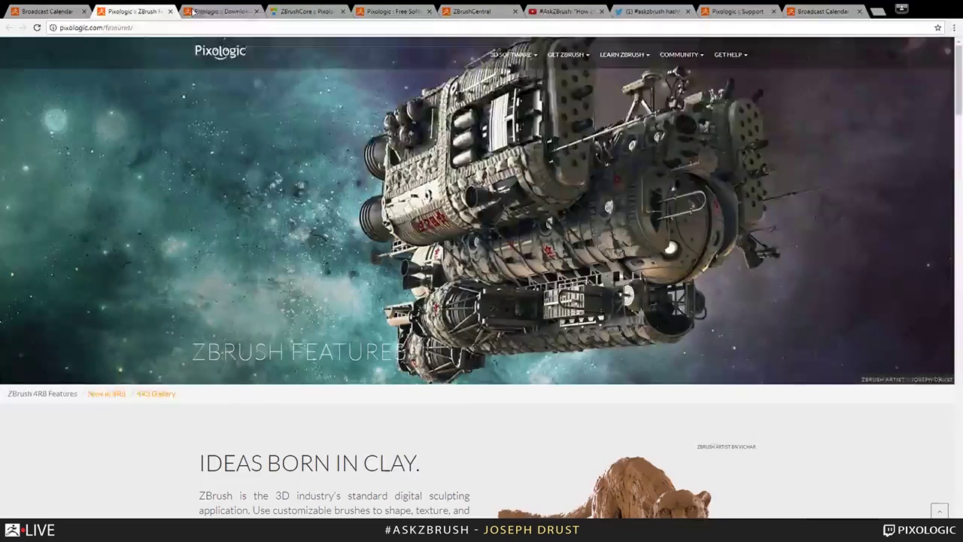
pyautogui.click(194, 11)
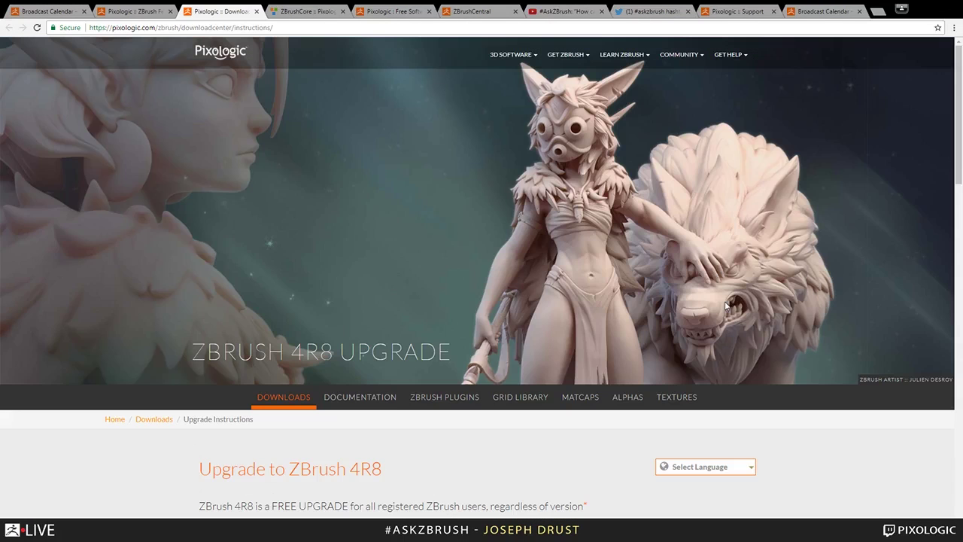
pyautogui.scroll(-3, 726, 305)
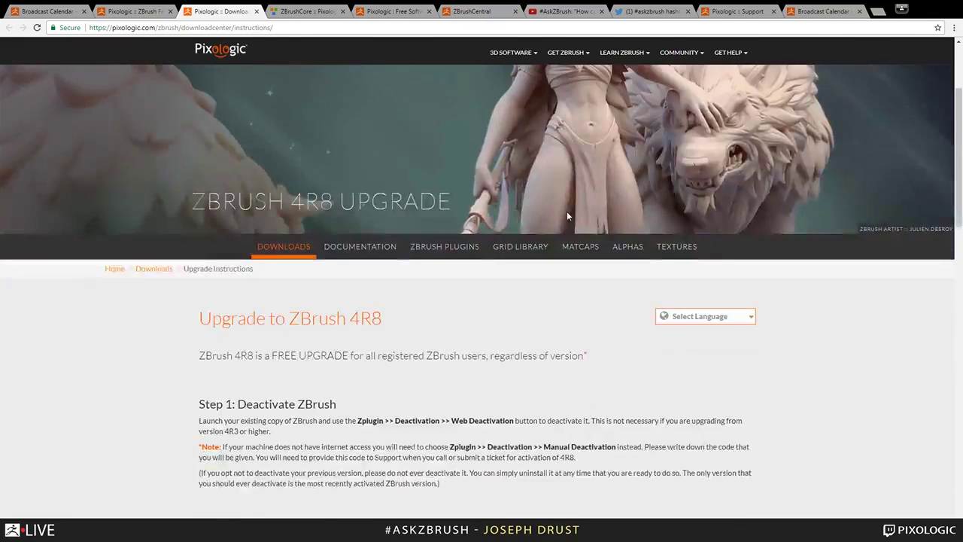
pyautogui.scroll(-1, 773, 299)
pyautogui.scroll(-3, 727, 303)
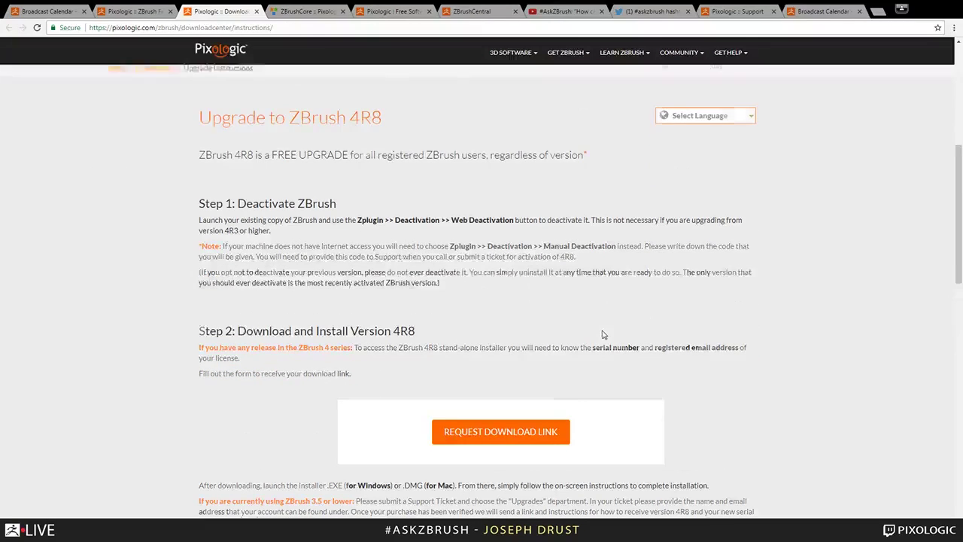
pyautogui.scroll(-7, 602, 334)
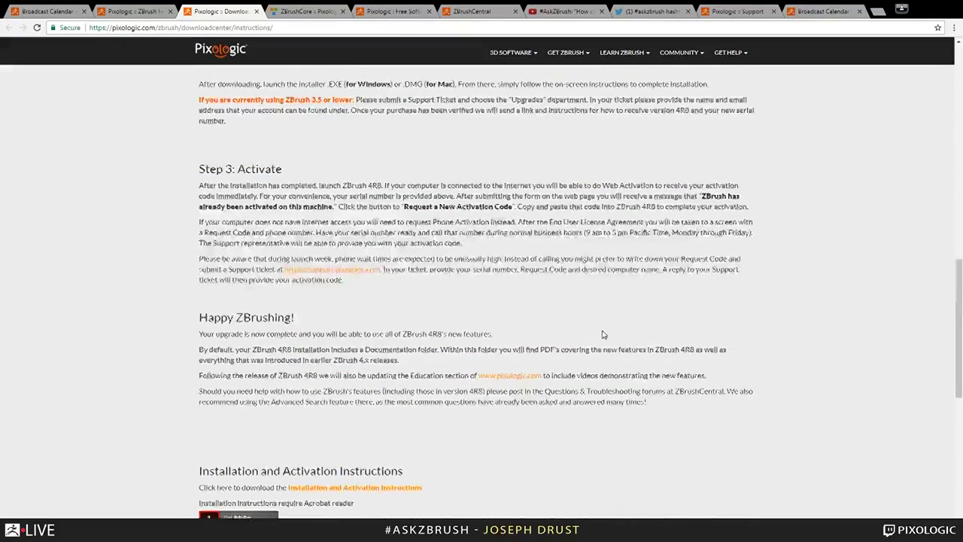
pyautogui.scroll(5, 602, 335)
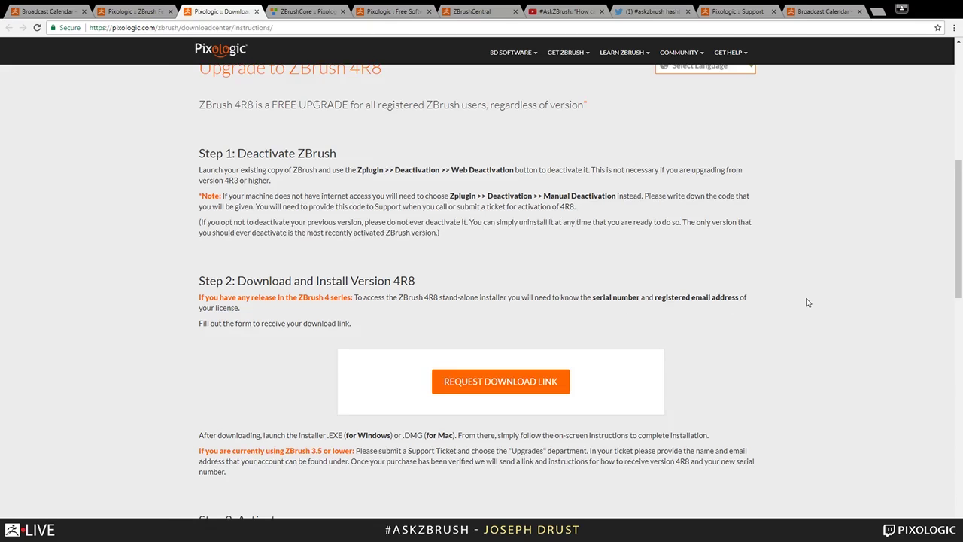
pyautogui.scroll(-1, 807, 302)
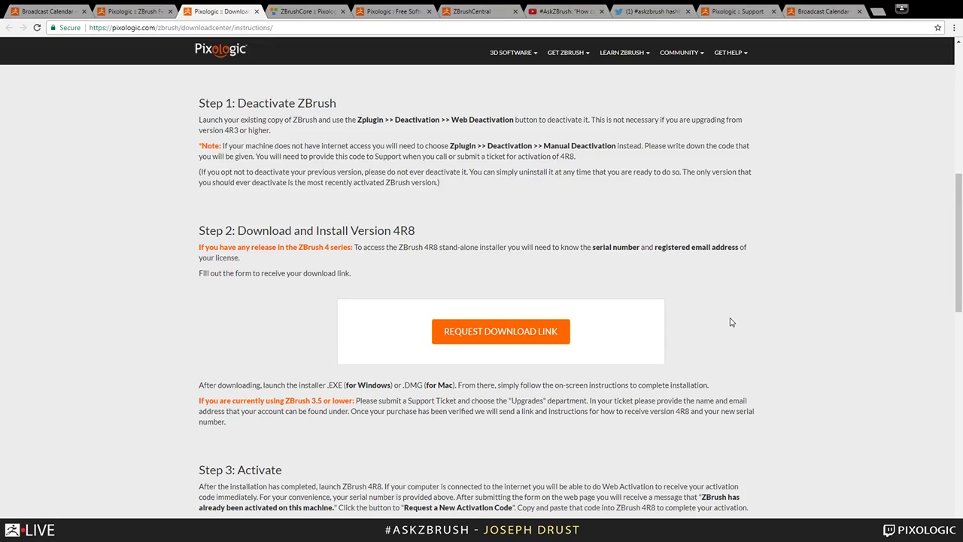
pyautogui.scroll(2, 730, 322)
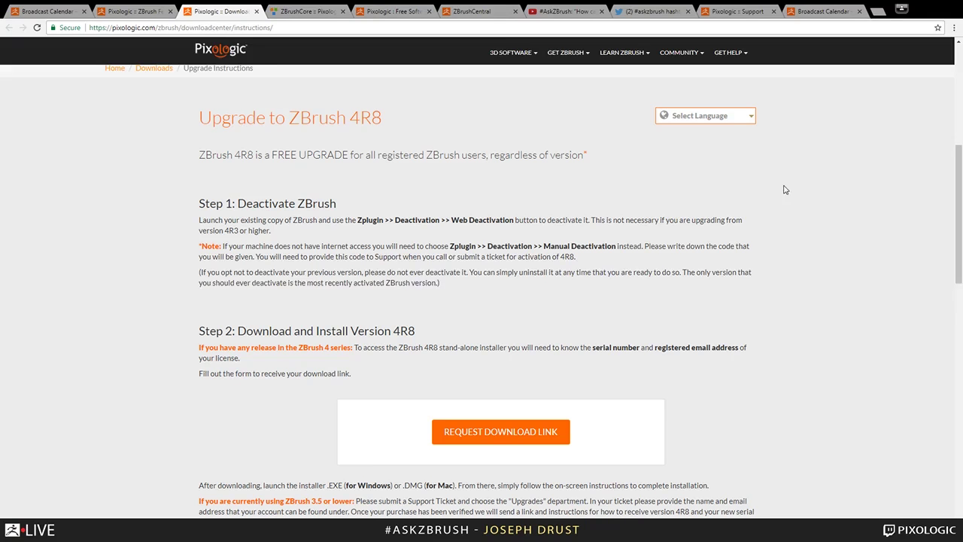
# - Examine the Live Boolean sections on Pixologic's ZBrush Features page, including real-time preview and 3D printing
pyautogui.click(121, 14)
pyautogui.scroll(-1, 746, 250)
pyautogui.scroll(-1, 745, 249)
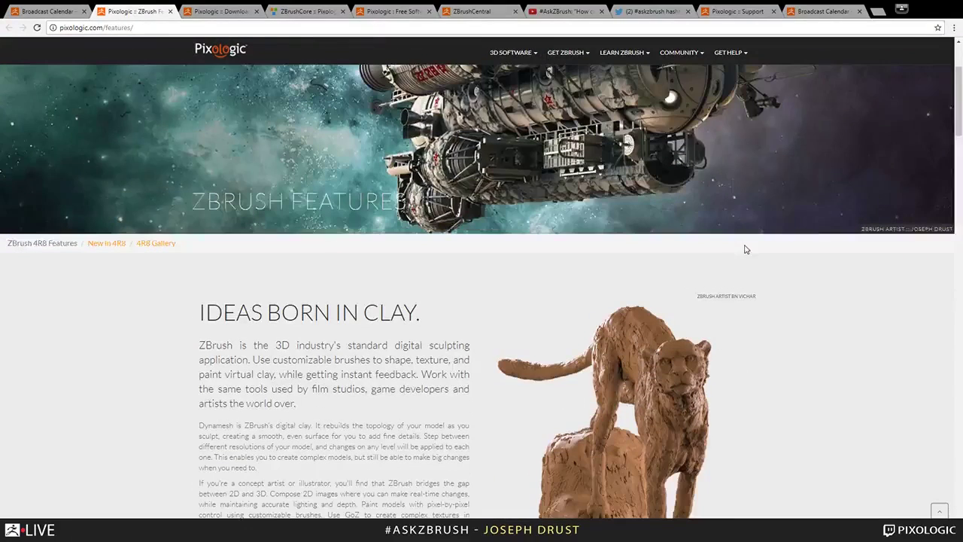
pyautogui.scroll(-5, 745, 249)
pyautogui.scroll(-3, 745, 249)
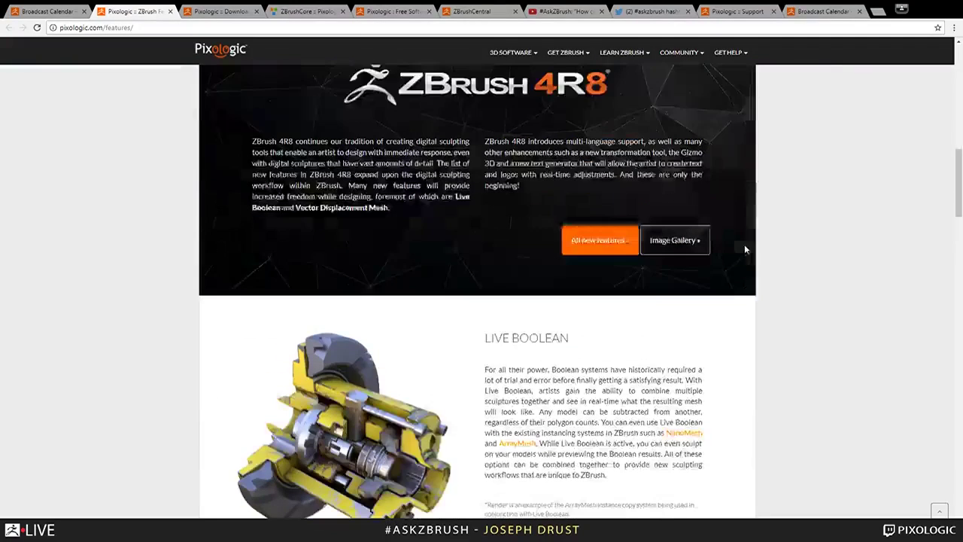
pyautogui.scroll(-2, 746, 249)
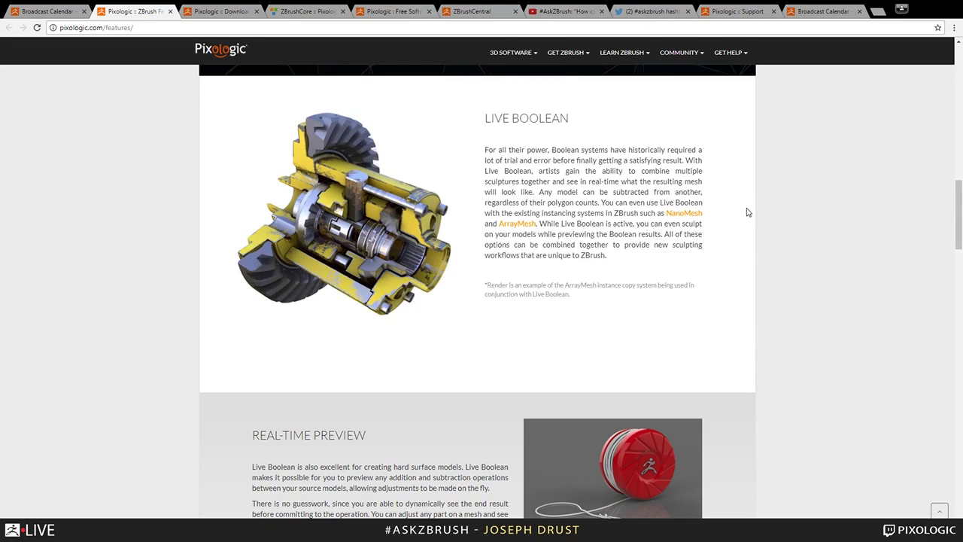
pyautogui.scroll(-7, 747, 212)
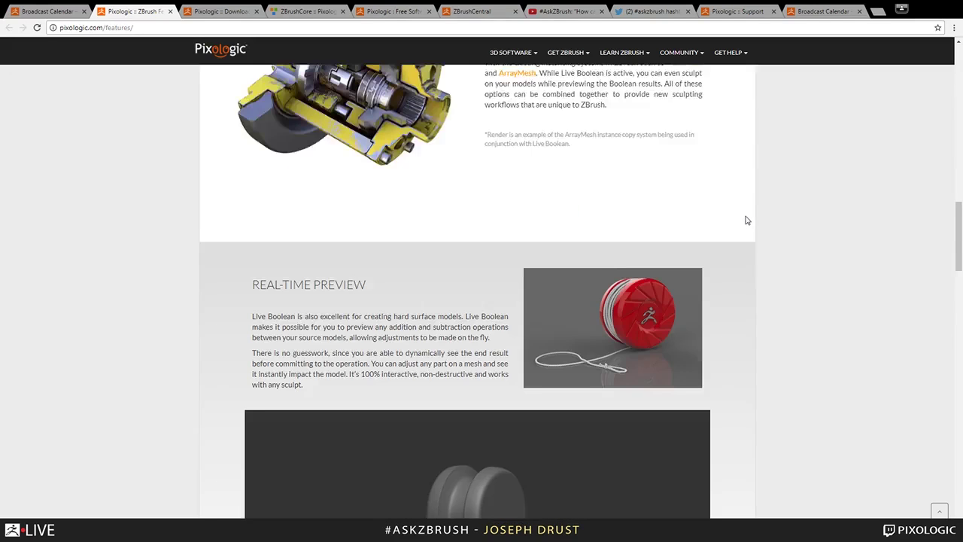
pyautogui.scroll(-3, 747, 221)
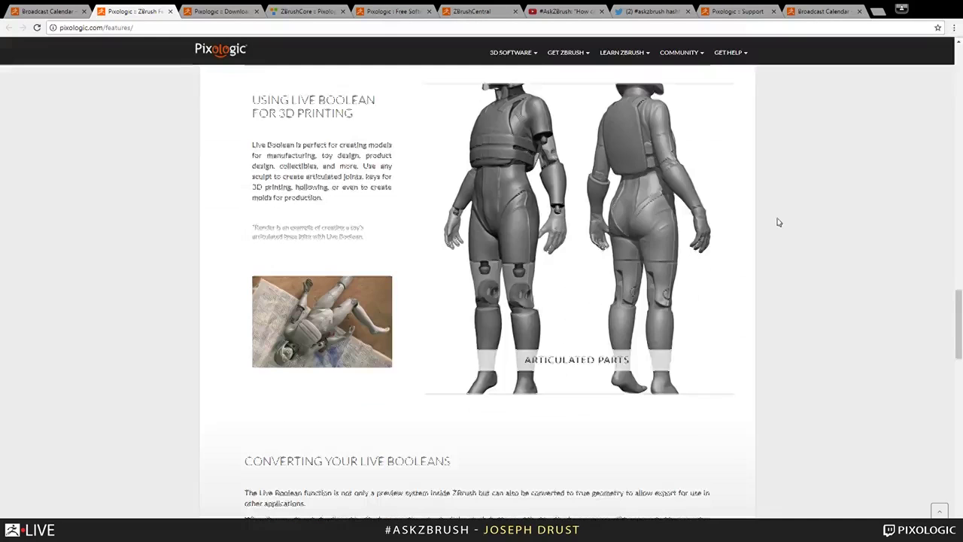
# - View the Vector Displacement Mesh section and the ZBrush 4R8 World Premiere video area on the features page
pyautogui.scroll(-8, 779, 222)
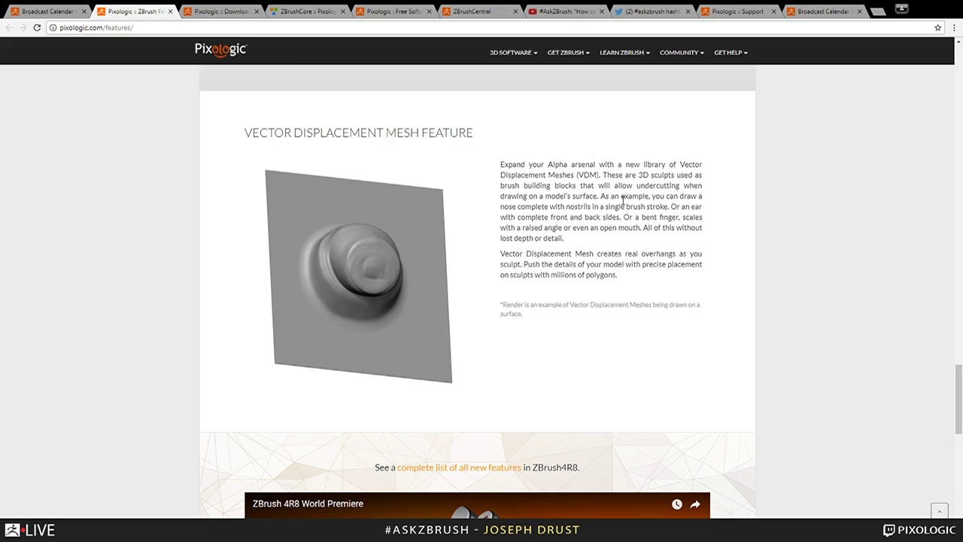
pyautogui.scroll(10, 731, 213)
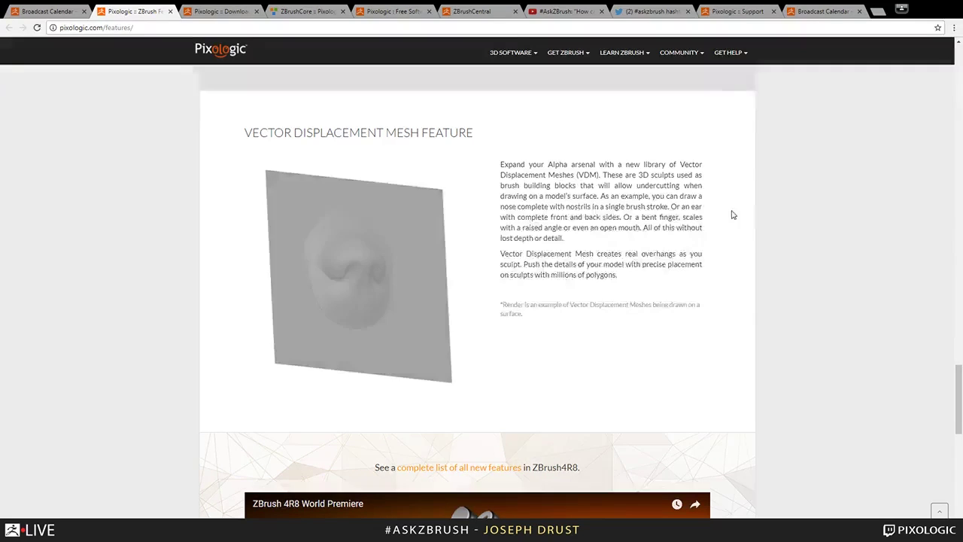
pyautogui.scroll(-8, 734, 215)
pyautogui.scroll(-8, 734, 216)
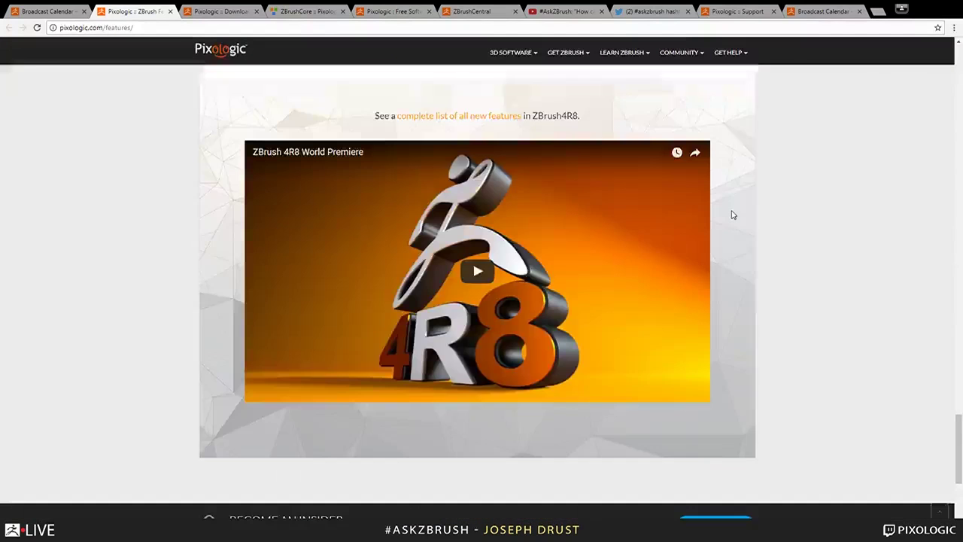
# - Open the New in 4R8 page and review the Gizmo 3D, multiple SubTool transform and Deformations sections
pyautogui.scroll(20, 733, 215)
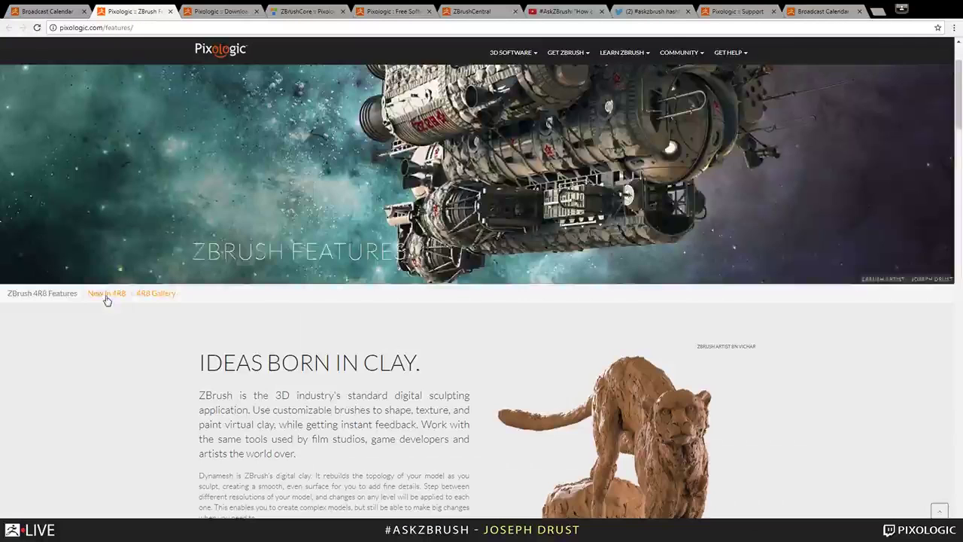
pyautogui.click(106, 294)
pyautogui.scroll(-5, 772, 304)
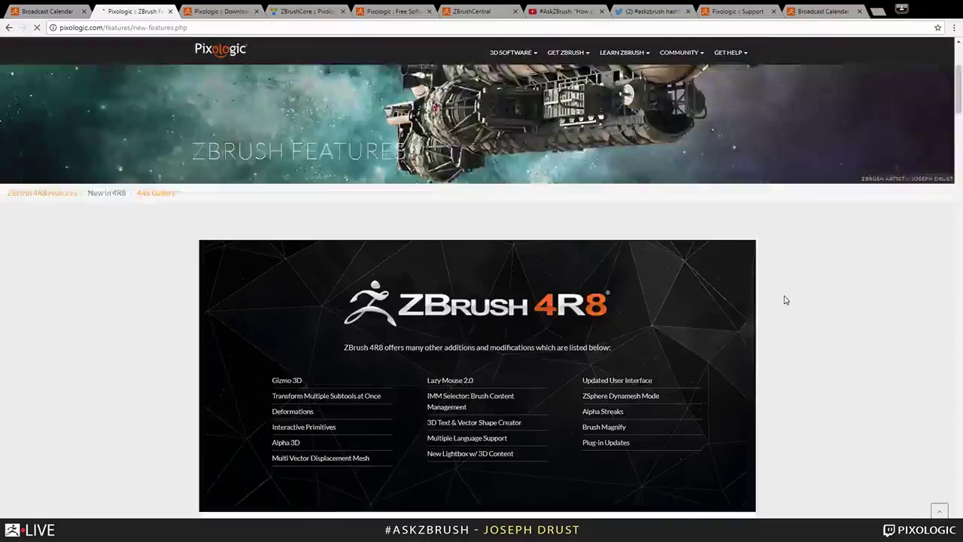
pyautogui.scroll(-4, 771, 304)
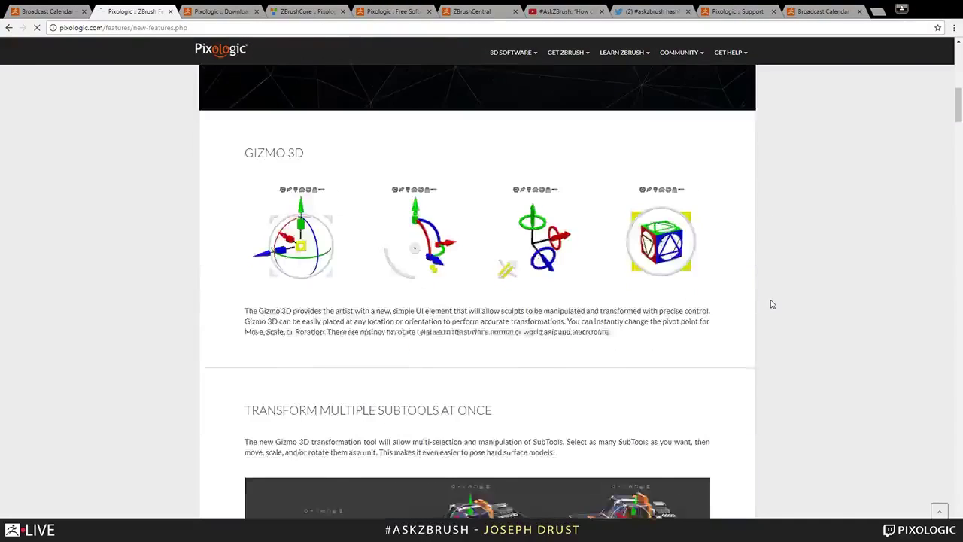
pyautogui.scroll(-1, 772, 304)
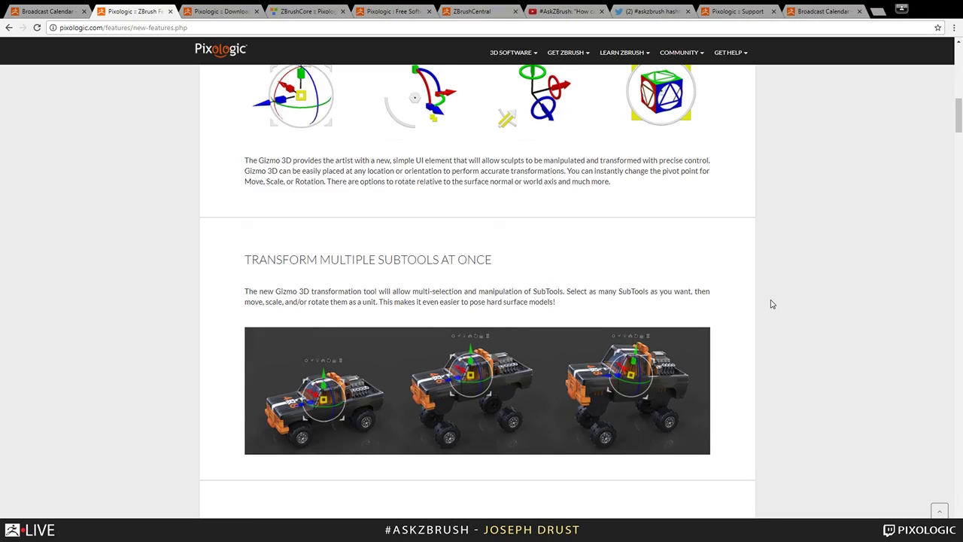
pyautogui.scroll(-3, 771, 304)
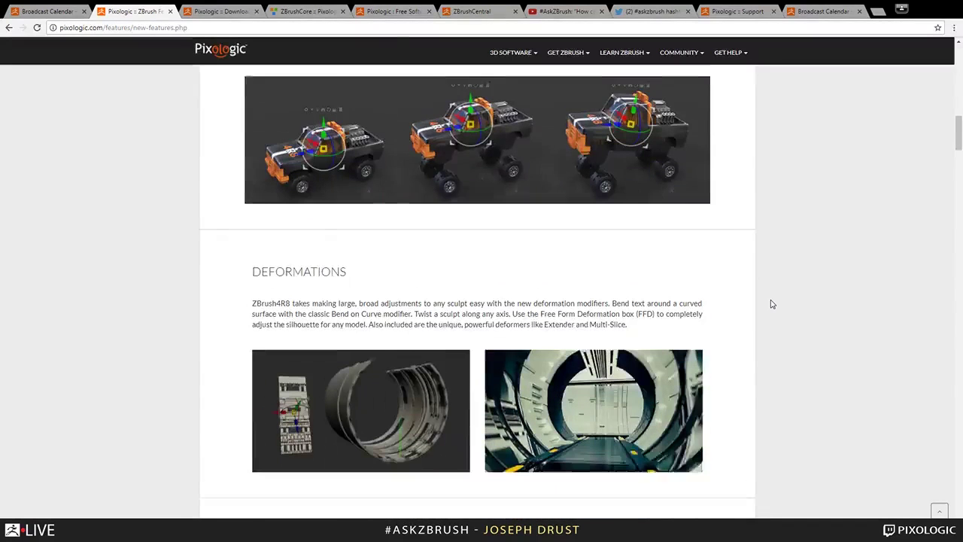
pyautogui.scroll(-1, 772, 304)
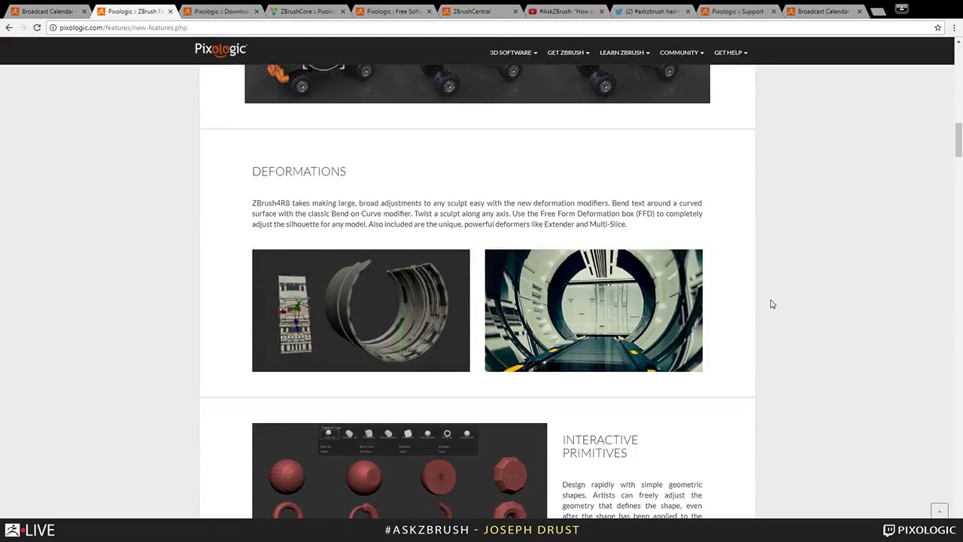
pyautogui.scroll(-1, 772, 305)
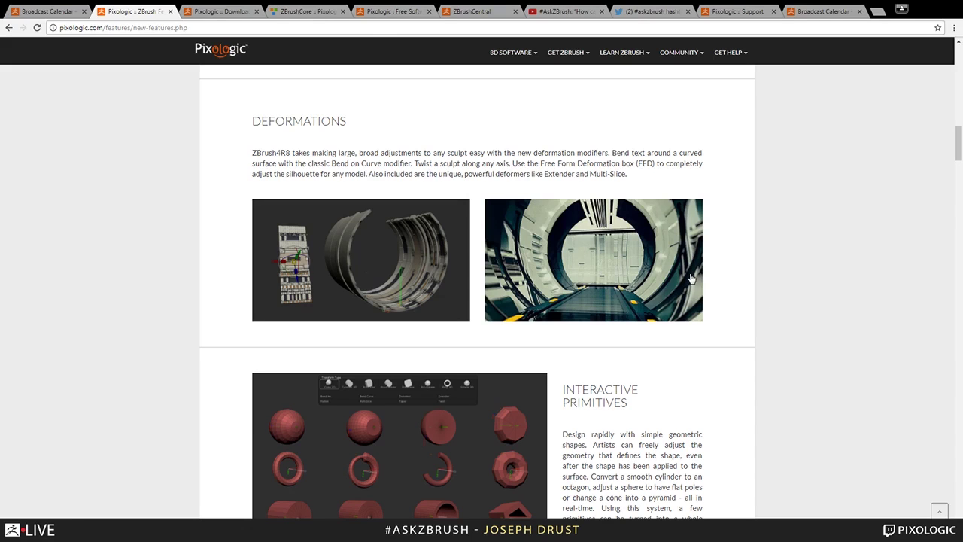
# - Review the new 4R8 features from Interactive Primitives and Alpha 3D through the 3D Text & Vector Shape Creator
pyautogui.scroll(-8, 735, 248)
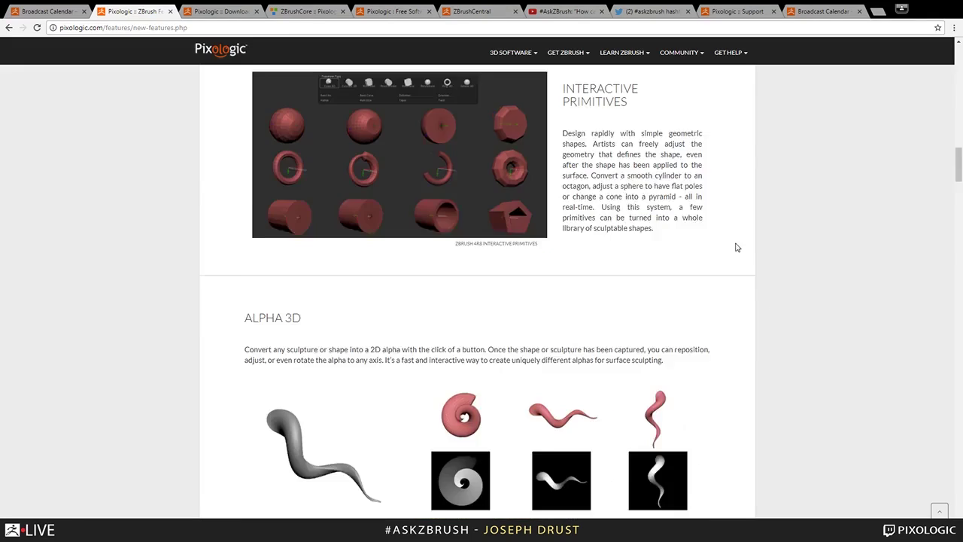
pyautogui.scroll(-3, 765, 265)
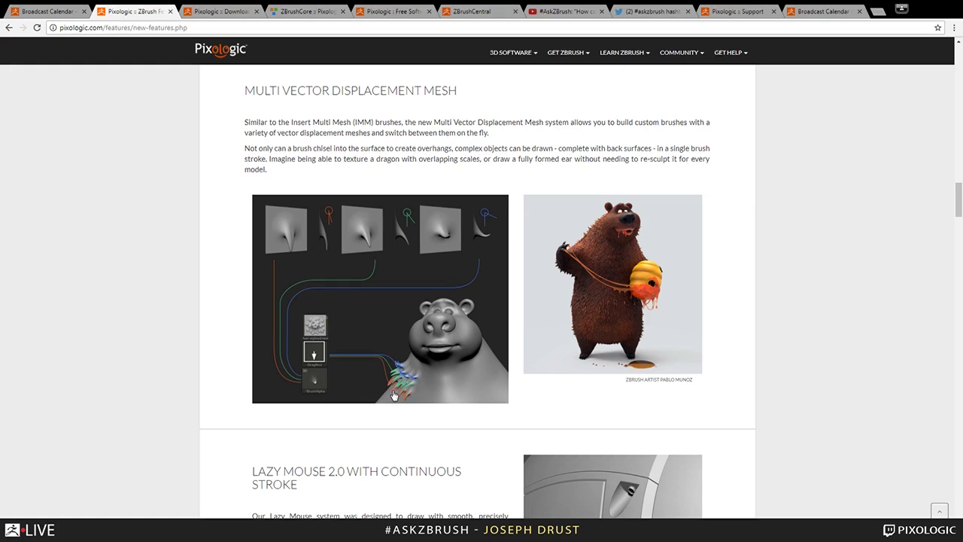
pyautogui.scroll(-7, 813, 241)
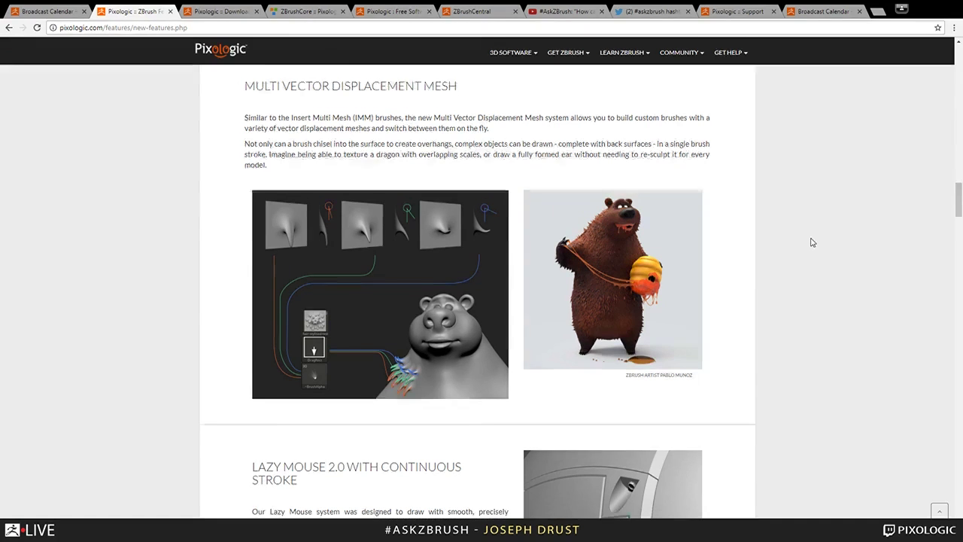
pyautogui.scroll(-7, 813, 242)
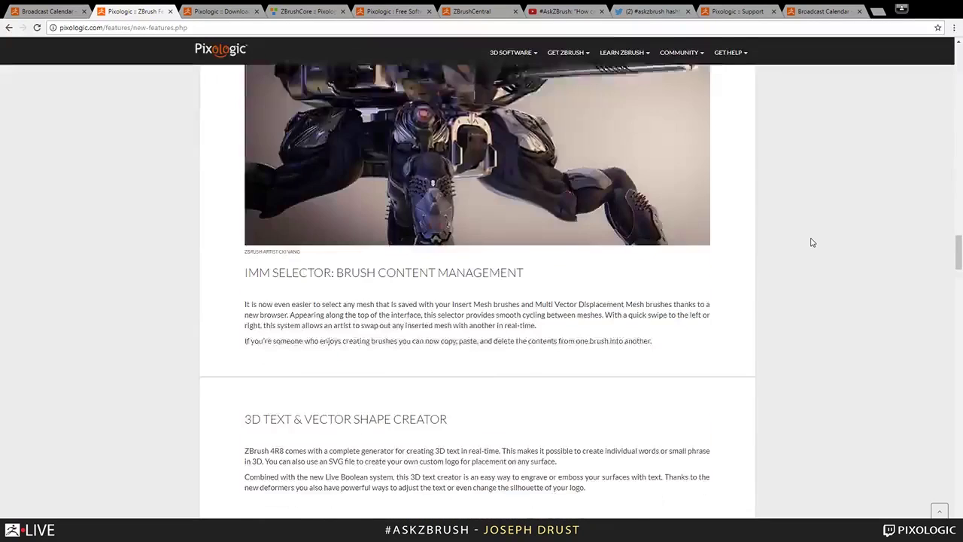
pyautogui.scroll(1, 813, 242)
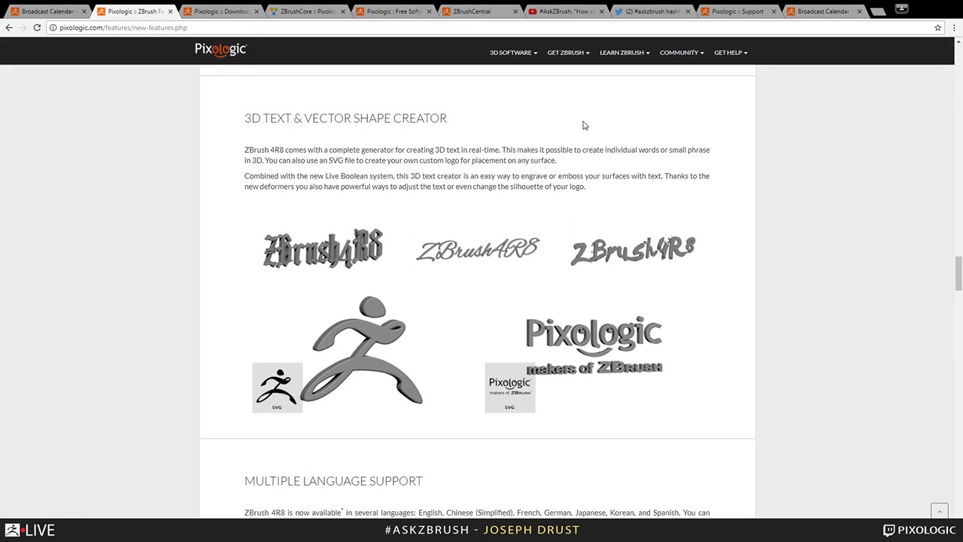
pyautogui.scroll(-2, 668, 234)
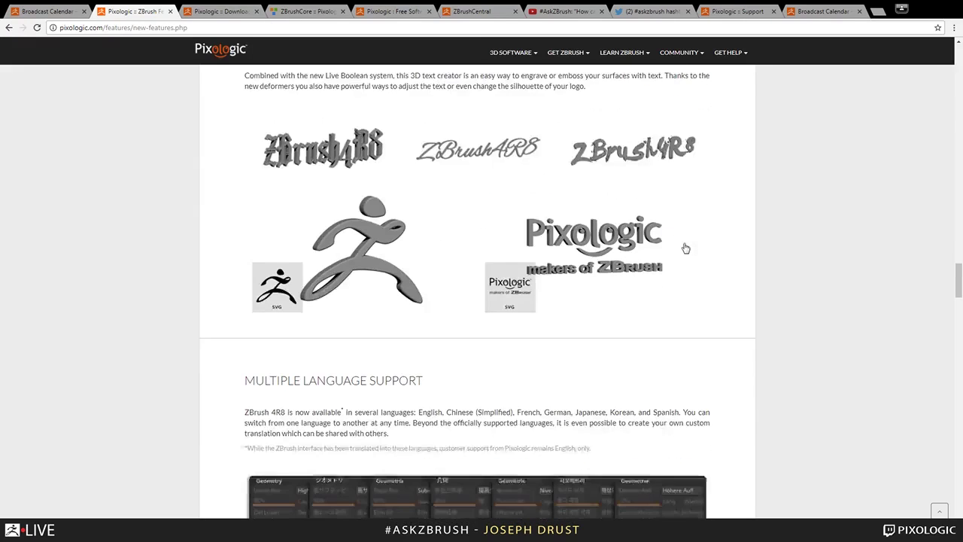
pyautogui.scroll(2, 685, 248)
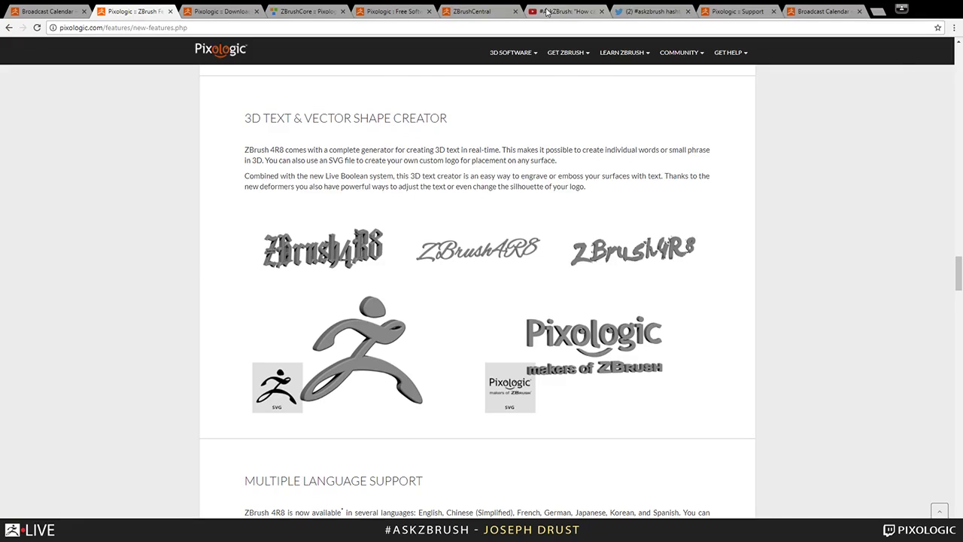
# - Show the ZBrush 4R8 Update 1 announcement on the Pixologic support site
pyautogui.click(734, 11)
pyautogui.scroll(2, 708, 276)
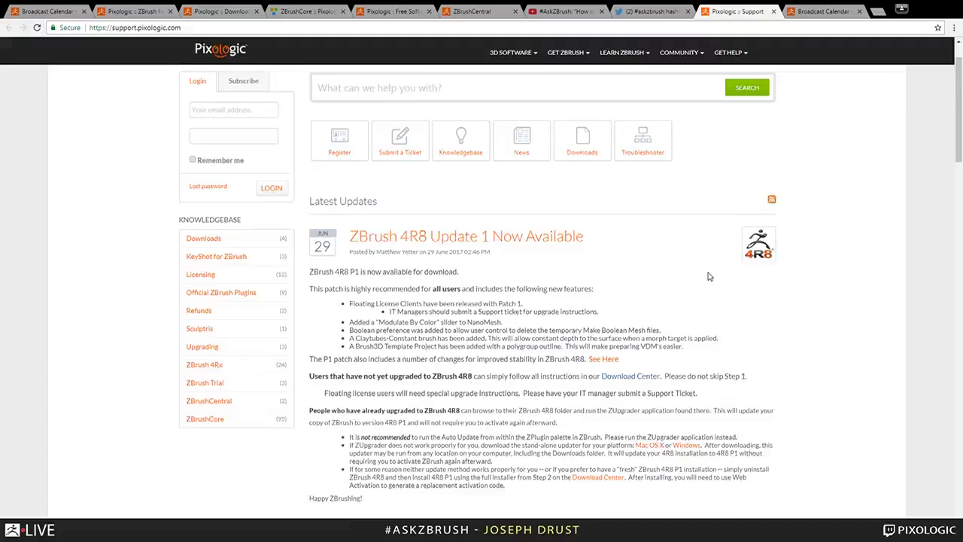
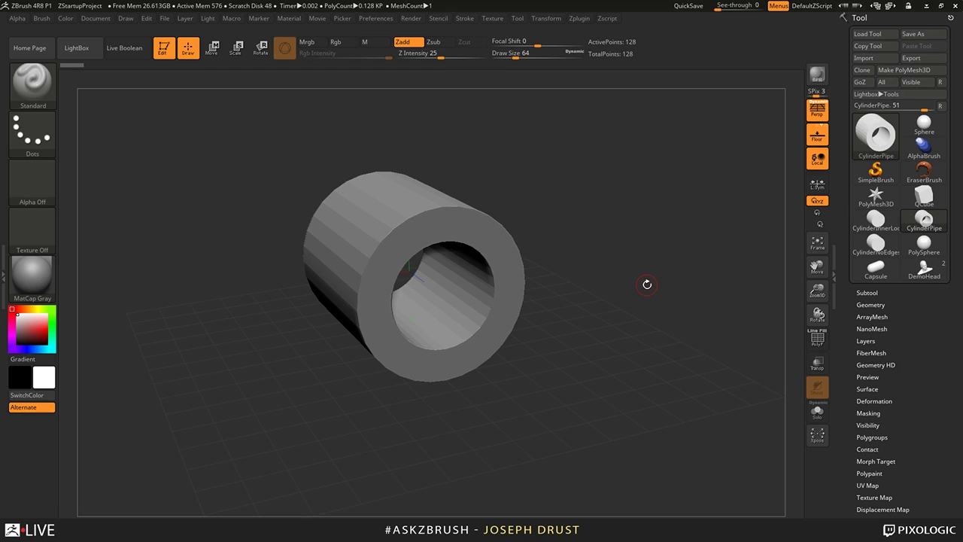
# - Show the project's UndoHistory saving option and the Undo History preferences, including Enable Saving and Skip Loading
pyautogui.click(164, 19)
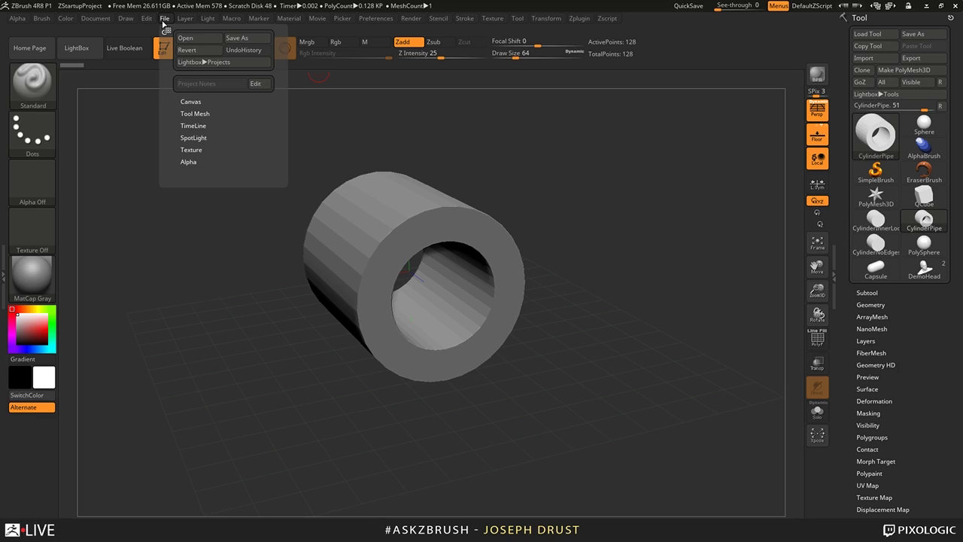
pyautogui.click(164, 19)
pyautogui.click(165, 20)
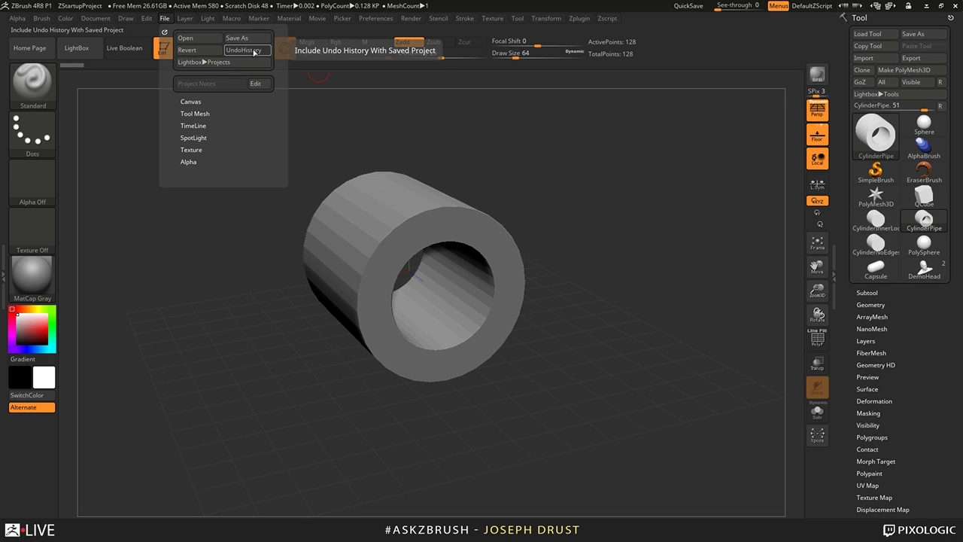
pyautogui.click(375, 18)
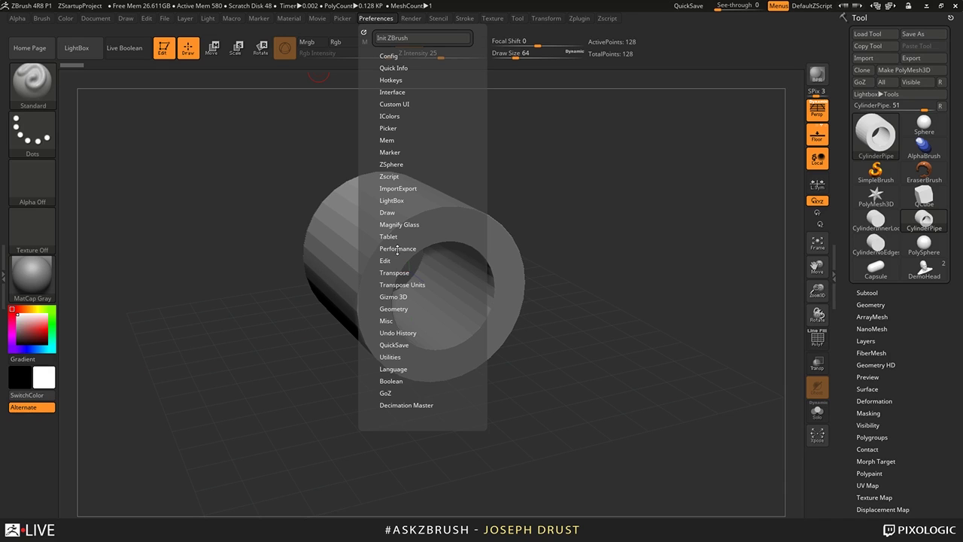
pyautogui.click(396, 333)
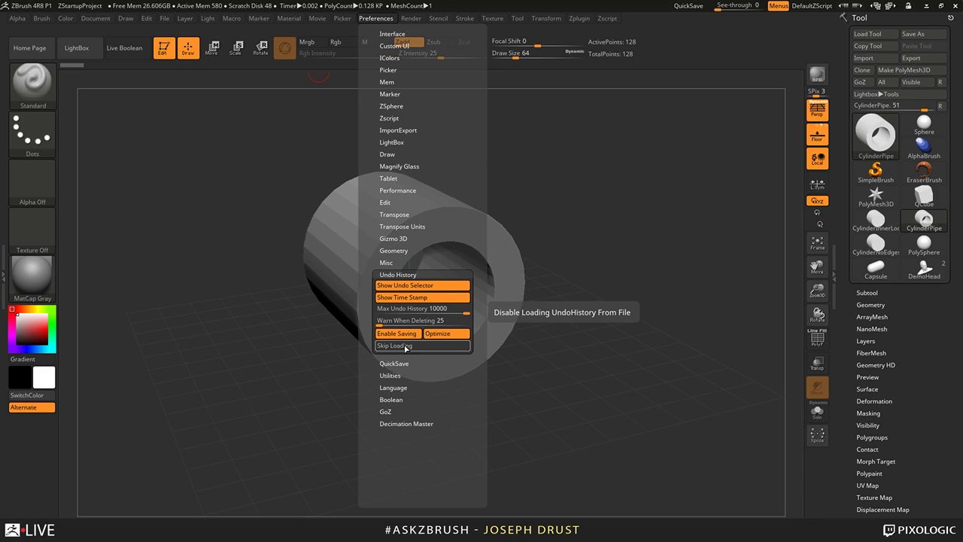
pyautogui.click(165, 19)
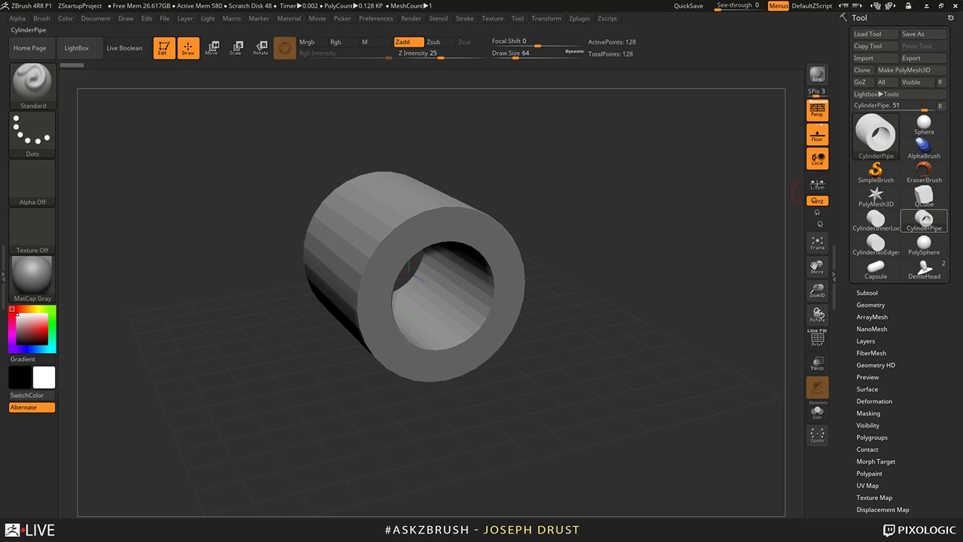
# - Duplicate the CylinderPipe SubTool, switch to the copy, and make the original active again
pyautogui.click(867, 293)
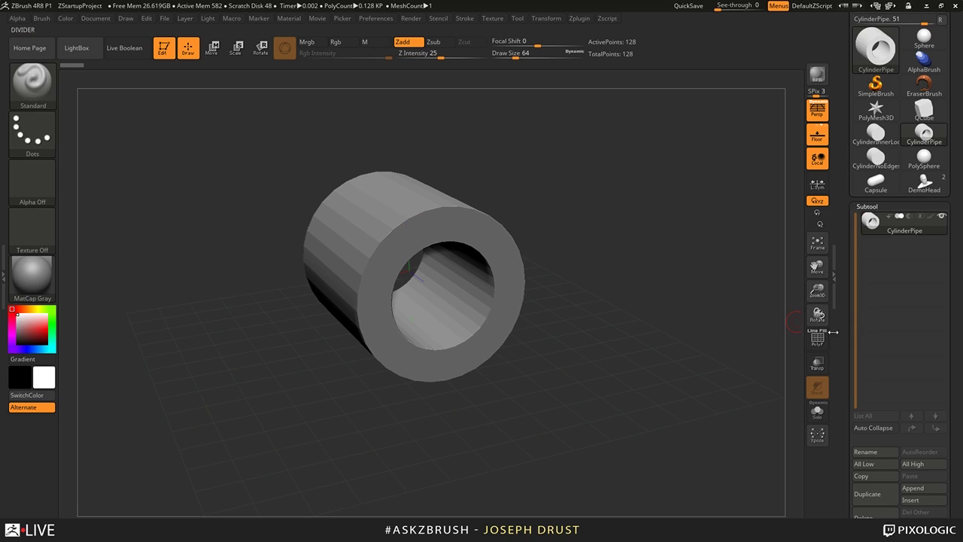
pyautogui.click(867, 494)
pyautogui.click(897, 231)
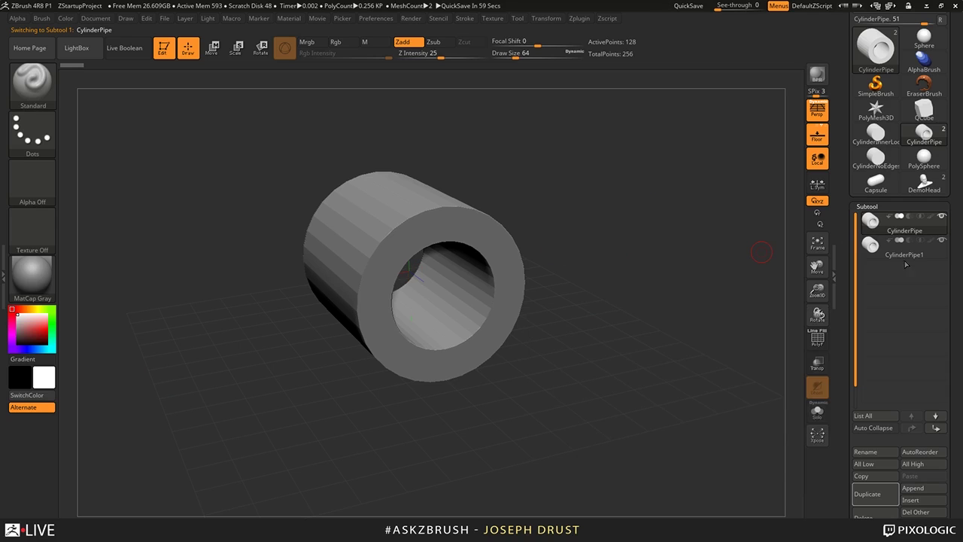
pyautogui.click(910, 256)
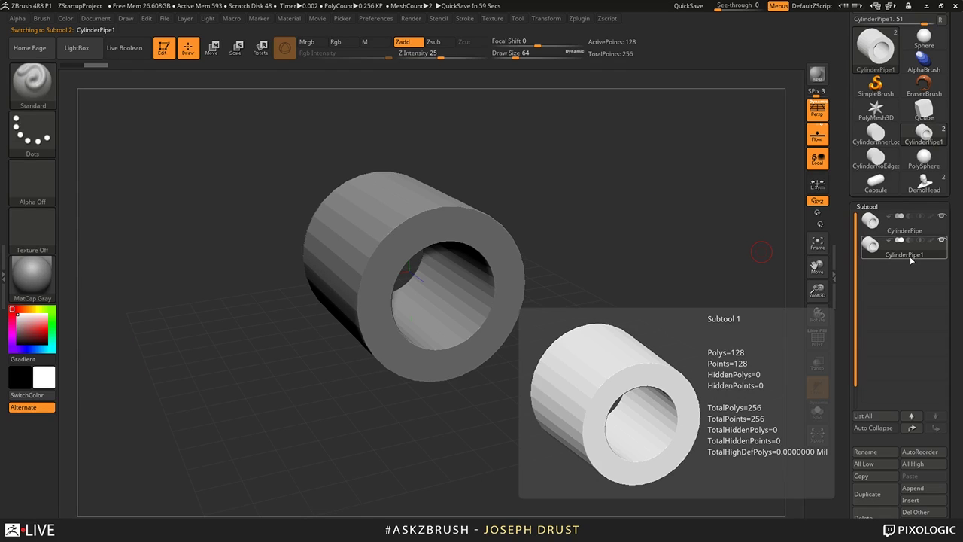
pyautogui.click(911, 229)
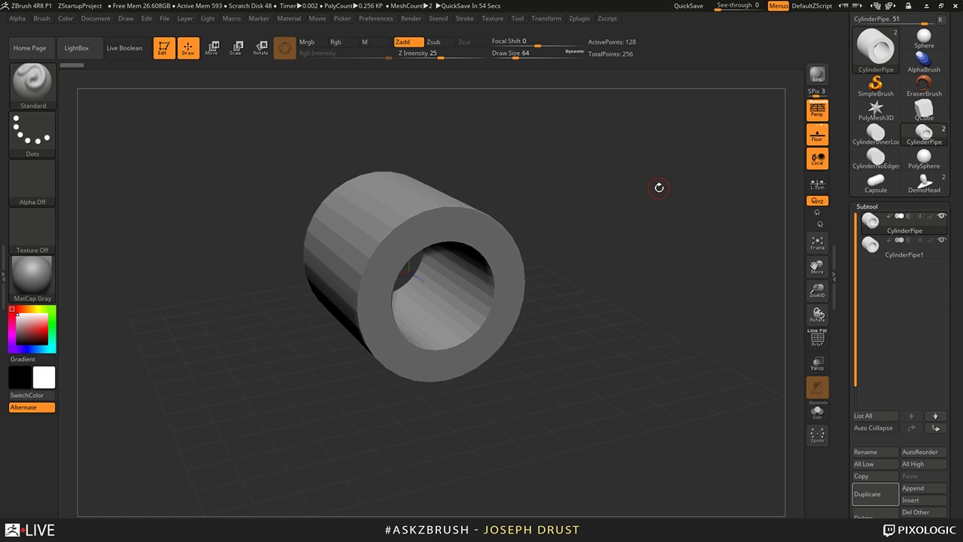
# - Activate Move mode with the Gizmo 3D on the original CylinderPipe SubTool and view it from several angles
pyautogui.click(214, 48)
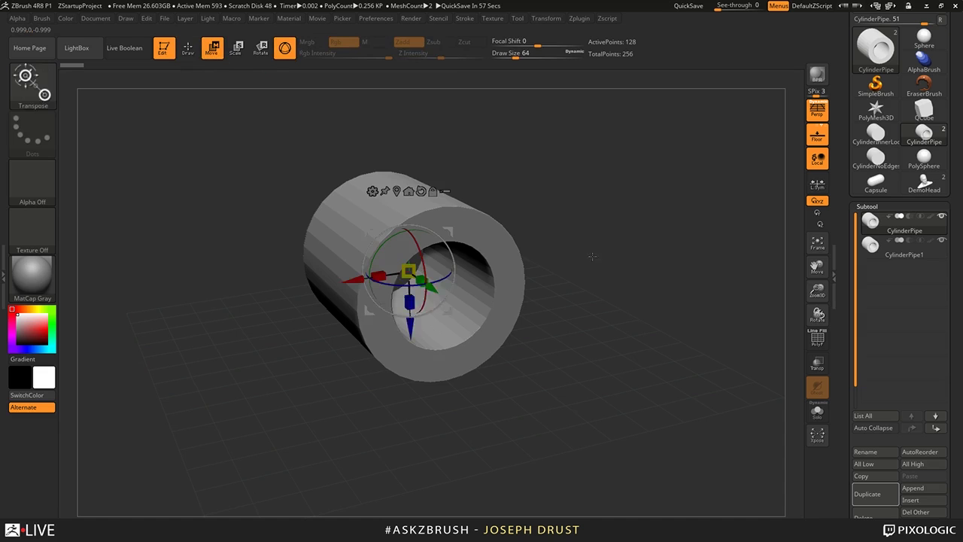
pyautogui.moveTo(587, 248); pyautogui.dragTo(615, 283)
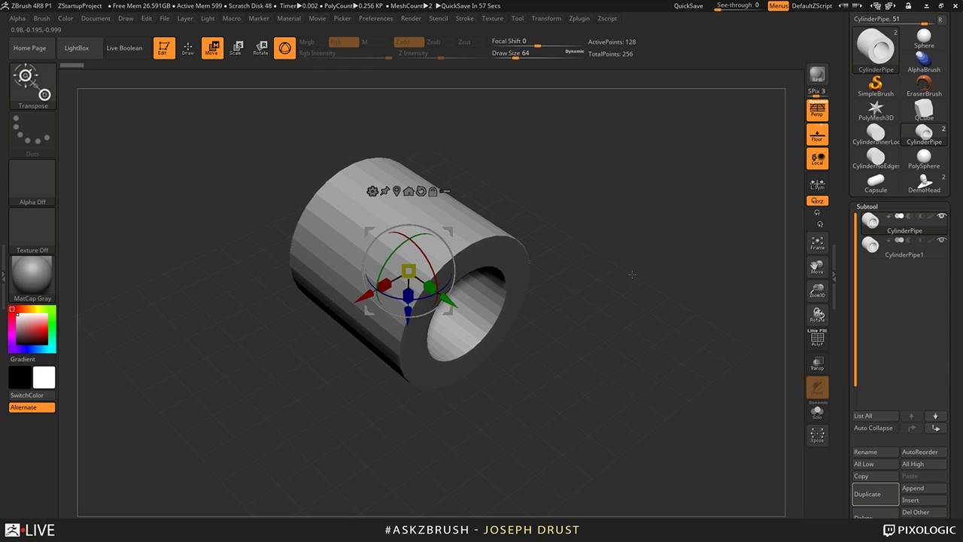
pyautogui.moveTo(625, 181); pyautogui.dragTo(595, 155)
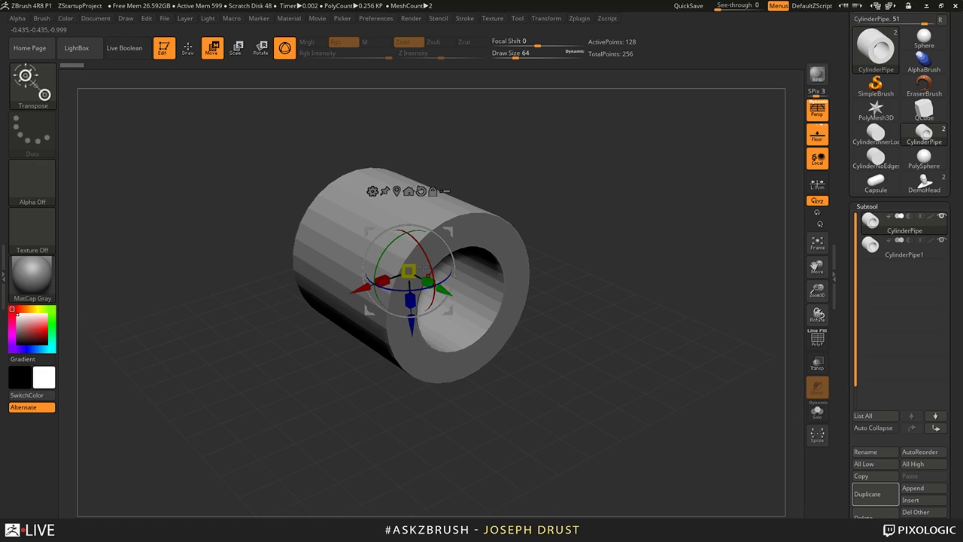
# - Switch from the Gizmo 3D to the Transpose line and draw it about 2 units along the pipe's length
pyautogui.click(285, 51)
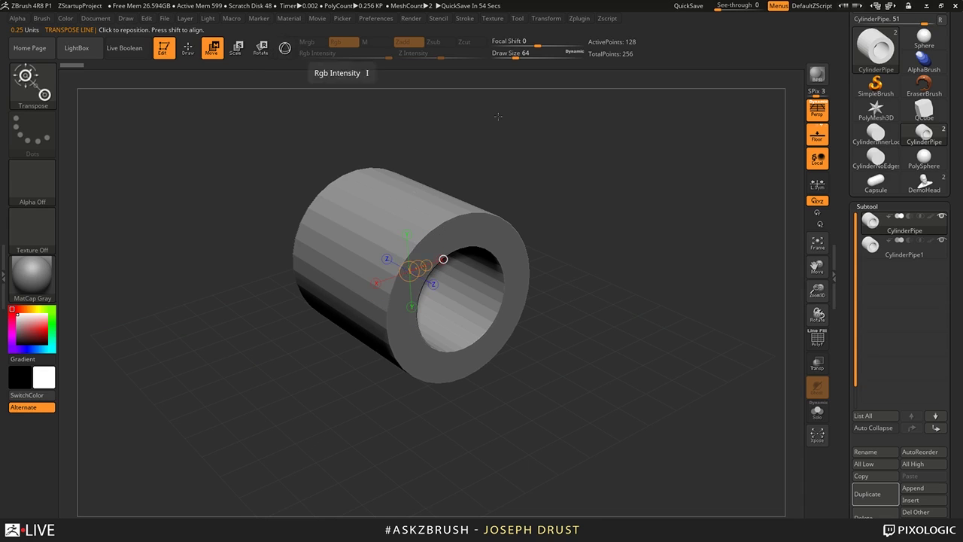
pyautogui.moveTo(572, 147); pyautogui.dragTo(598, 132)
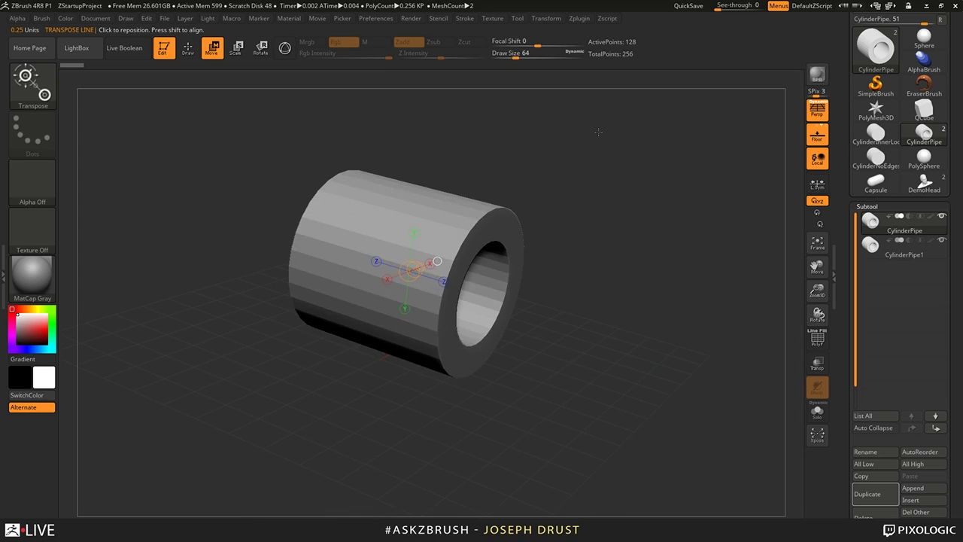
pyautogui.moveTo(301, 218); pyautogui.dragTo(470, 266)
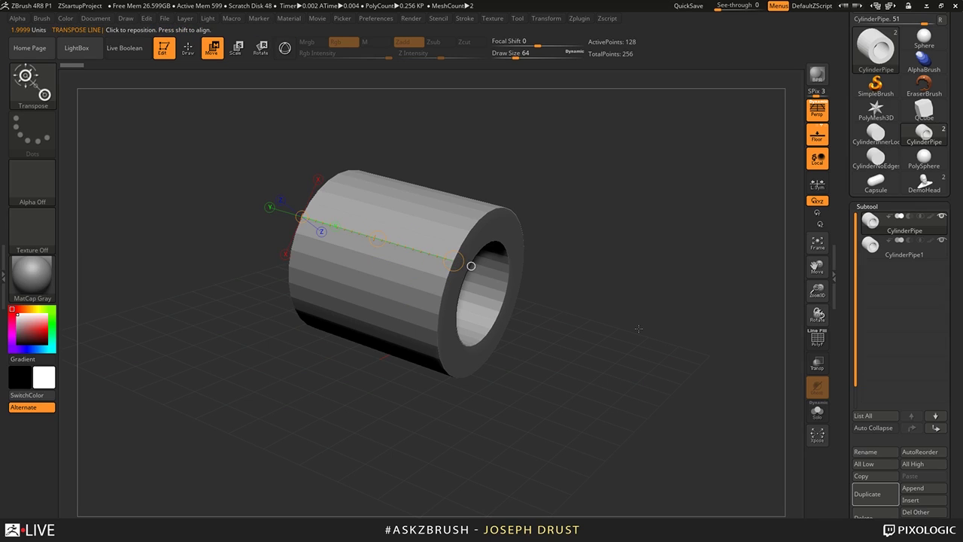
pyautogui.moveTo(650, 335); pyautogui.dragTo(642, 353)
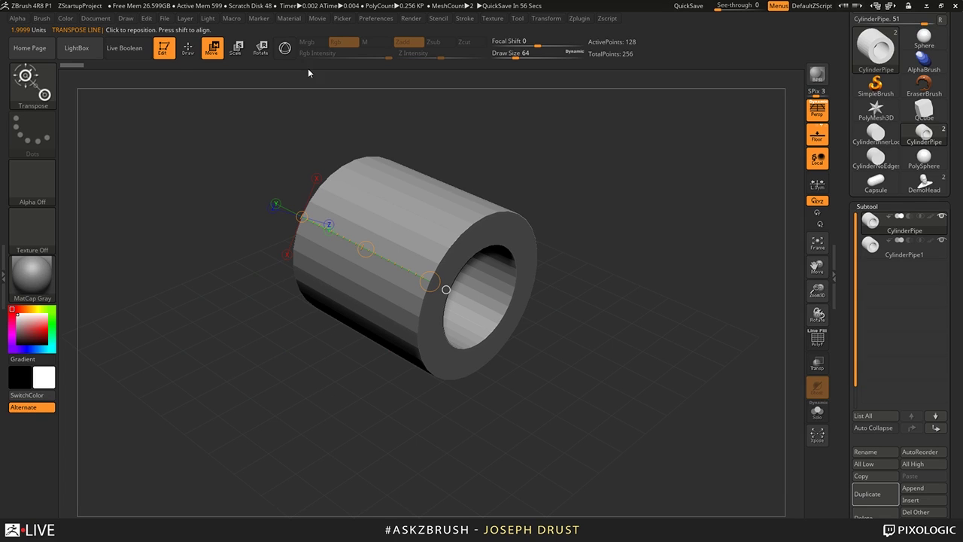
# - Toggle repeatedly between the Gizmo 3D and the Transpose line, ending on the Transpose line
pyautogui.click(285, 48)
pyautogui.click(286, 49)
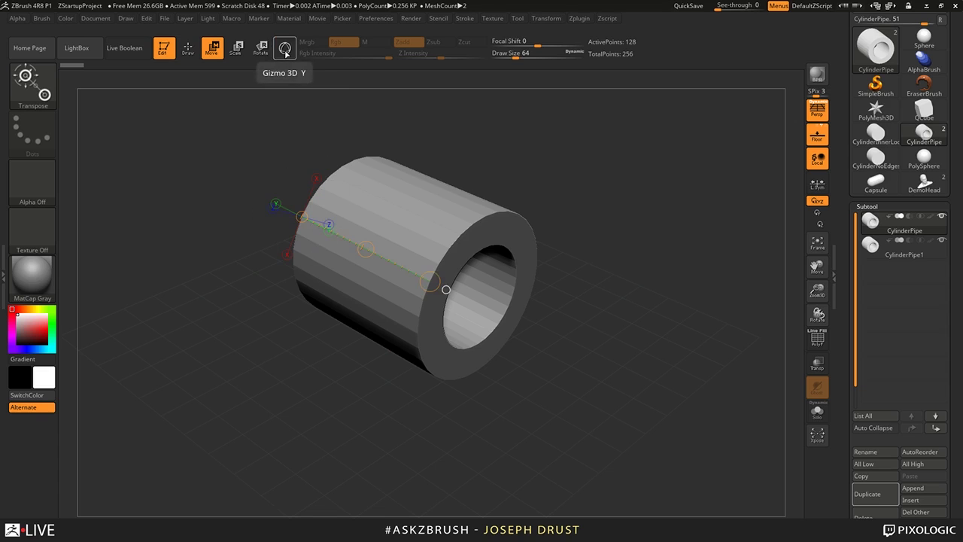
pyautogui.click(285, 50)
pyautogui.click(286, 50)
pyautogui.click(285, 49)
pyautogui.click(285, 50)
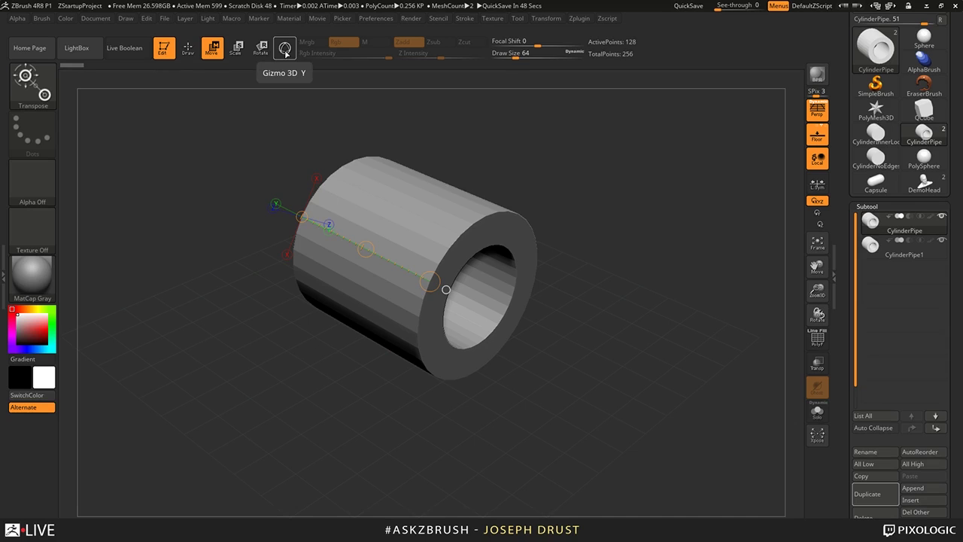
pyautogui.click(286, 49)
pyautogui.click(286, 50)
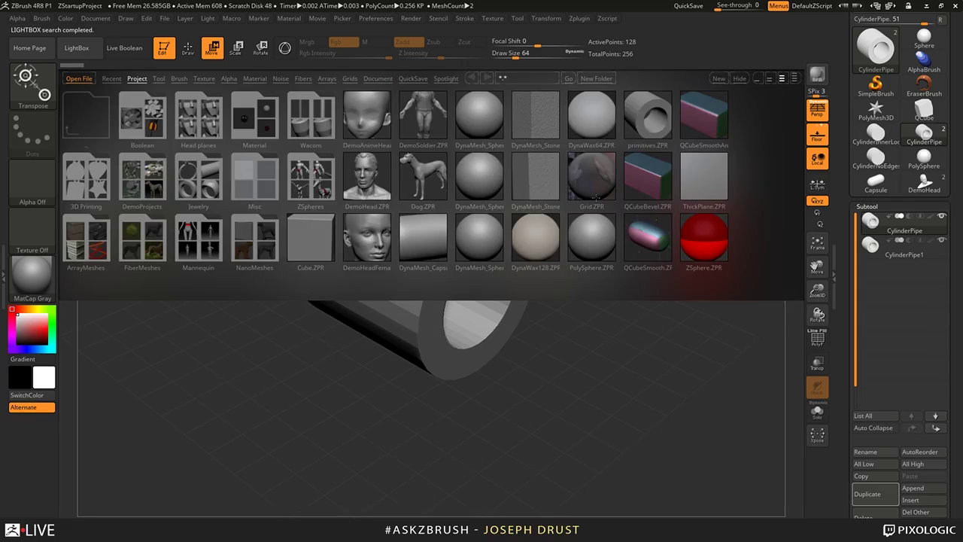
# - Load the Kotelnikoff Earthquake project from the DemoProjects folder and turn the character to a three-quarter view
pyautogui.doubleClick(142, 178)
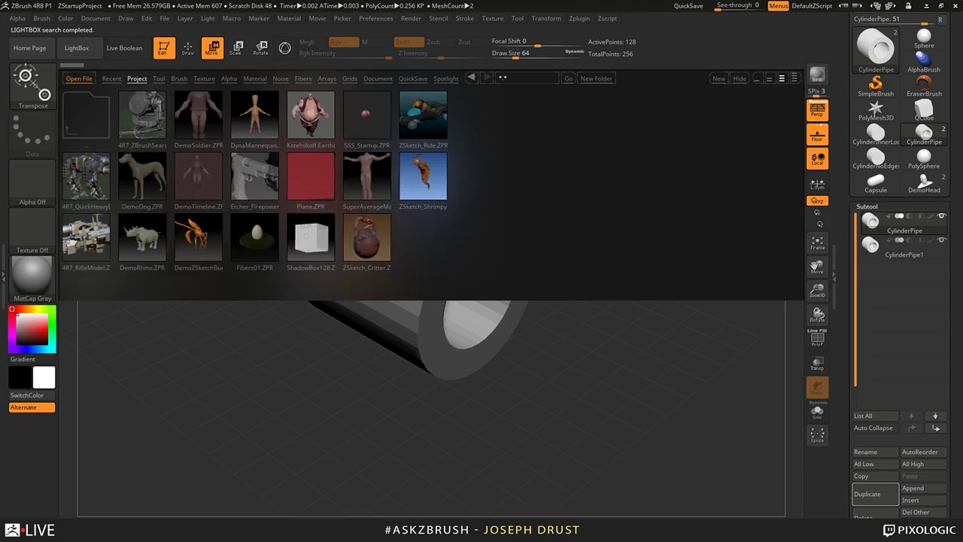
pyautogui.doubleClick(311, 117)
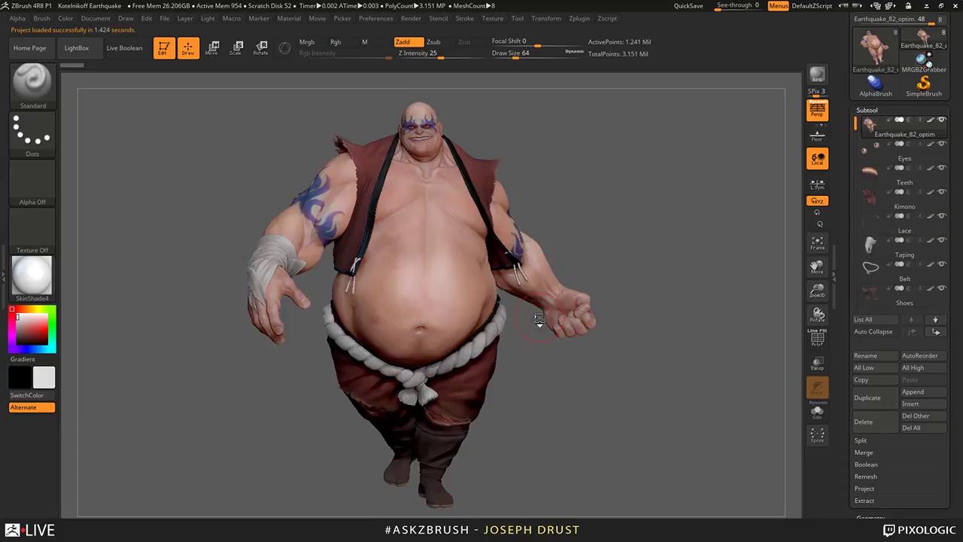
pyautogui.moveTo(539, 319); pyautogui.dragTo(663, 367)
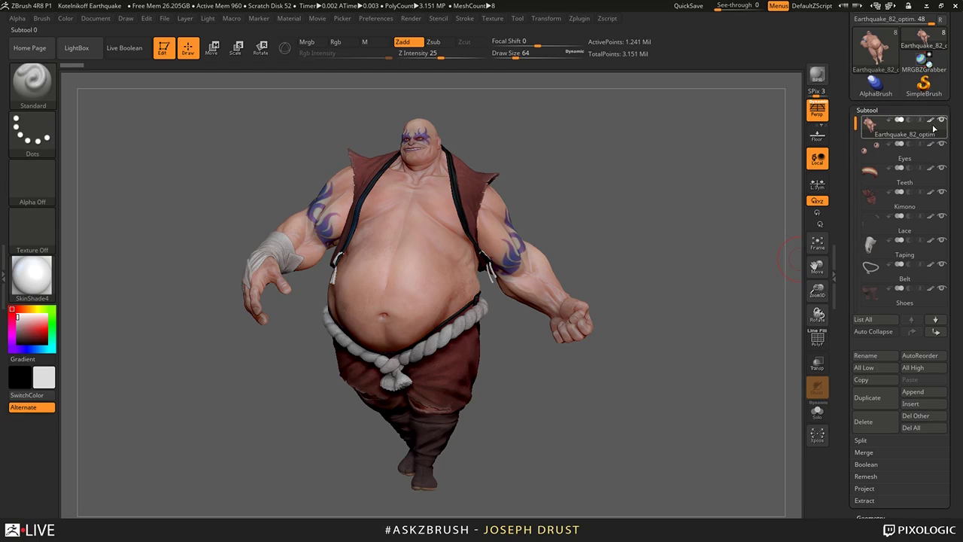
# - Select the Eyes SubTool and toggle its visibility off and back on
pyautogui.moveTo(934, 130)
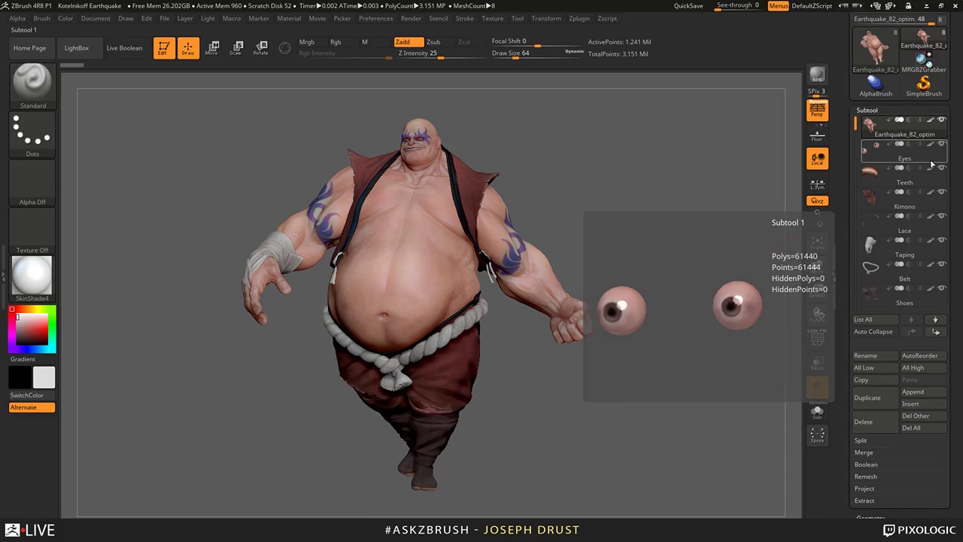
pyautogui.click(933, 160)
pyautogui.moveTo(942, 147)
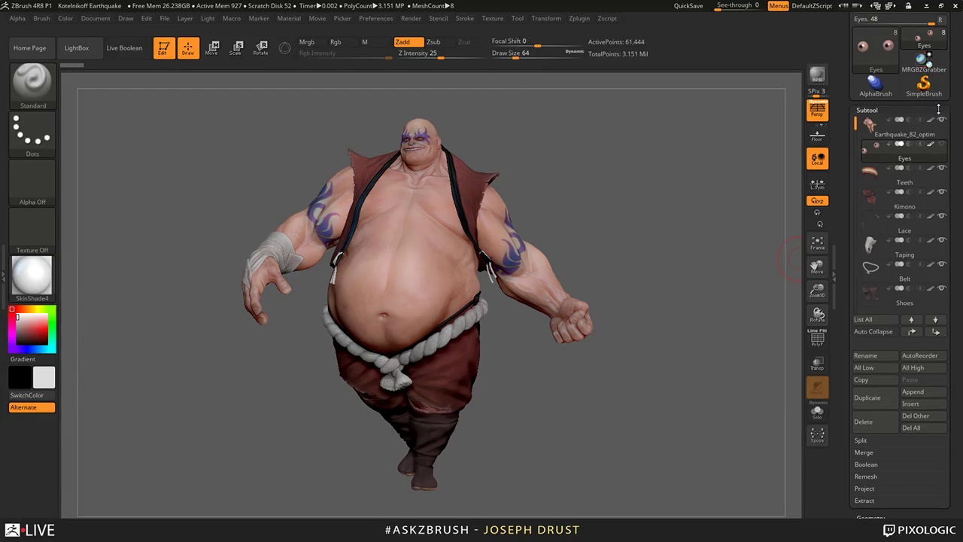
pyautogui.moveTo(938, 222)
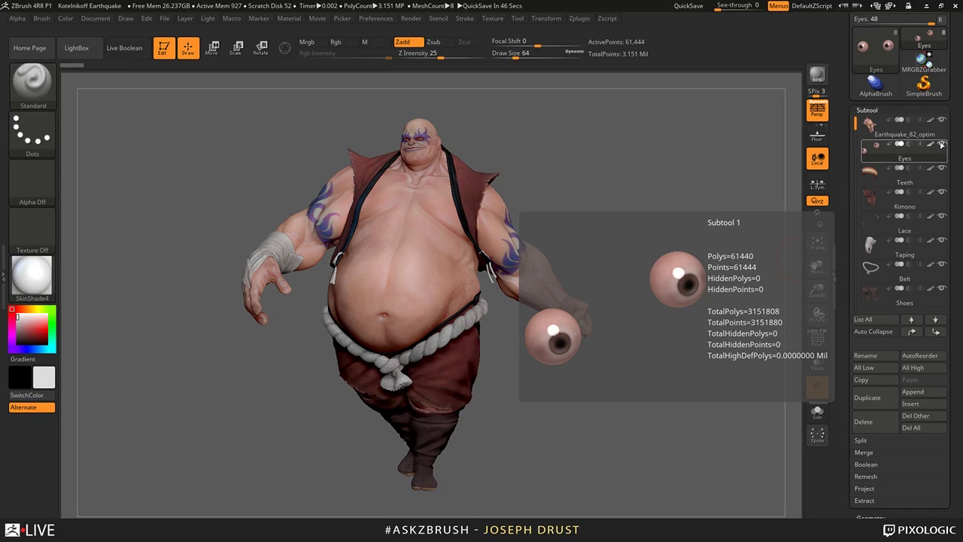
pyautogui.click(942, 145)
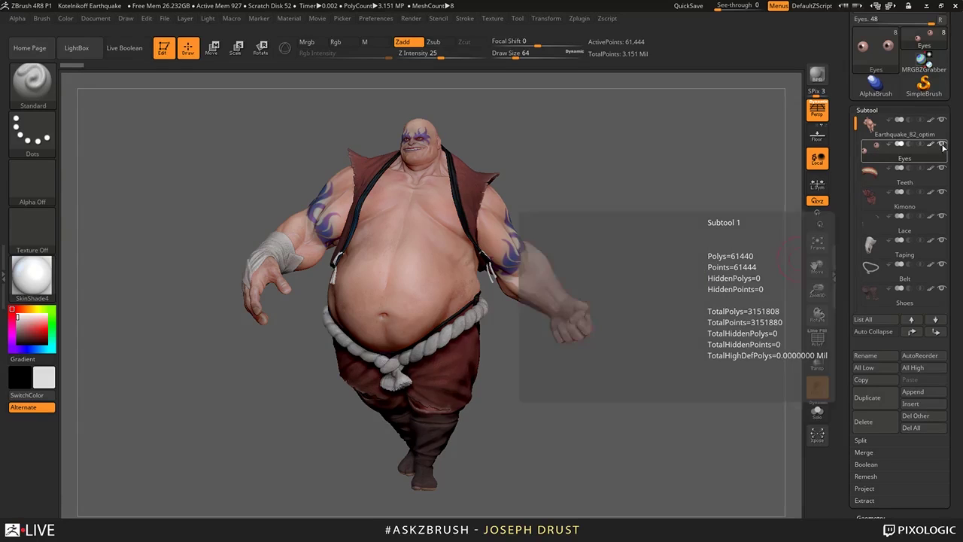
pyautogui.click(942, 144)
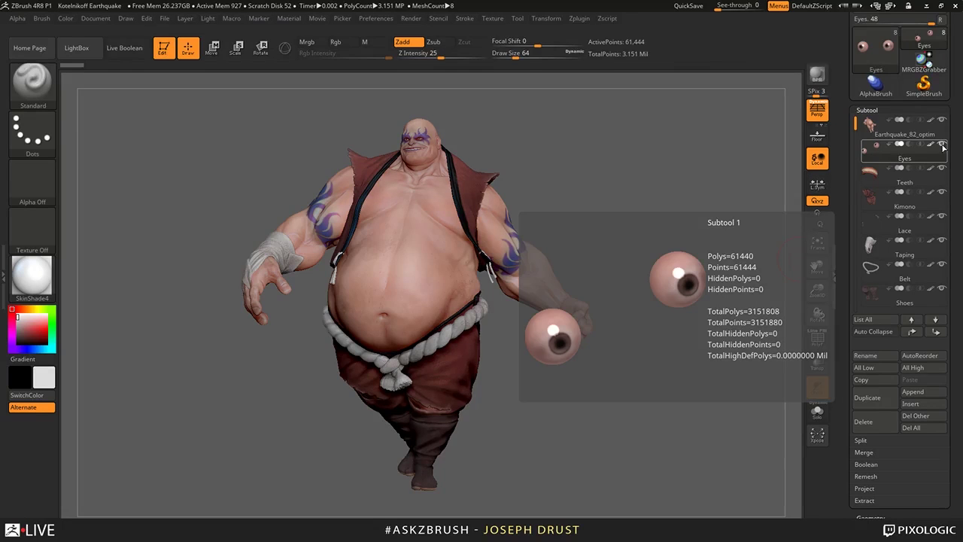
# - Isolate the Eyes SubTool by hiding all others, restore them, and isolate the Eyes again
pyautogui.press('shift')
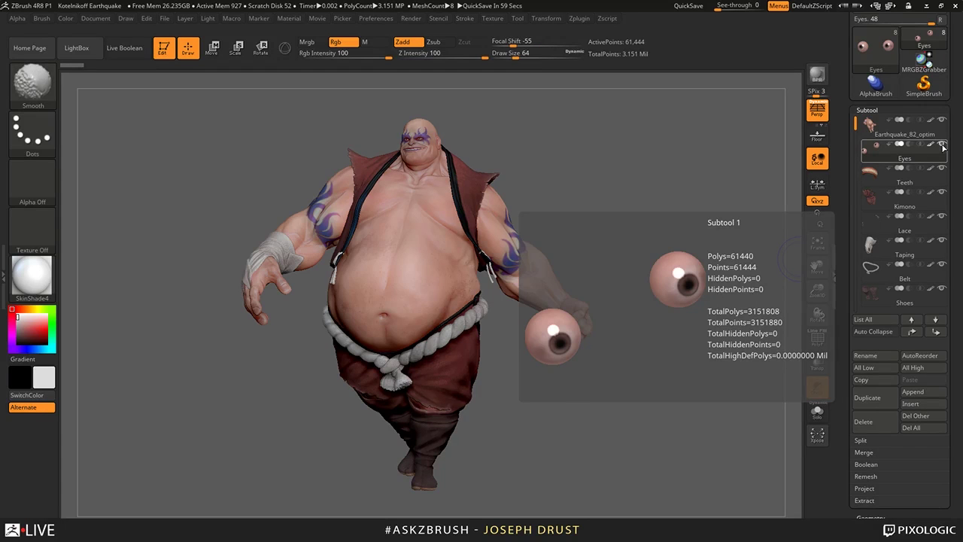
pyautogui.keyDown('shift'); pyautogui.click(943, 145); pyautogui.keyUp('shift')
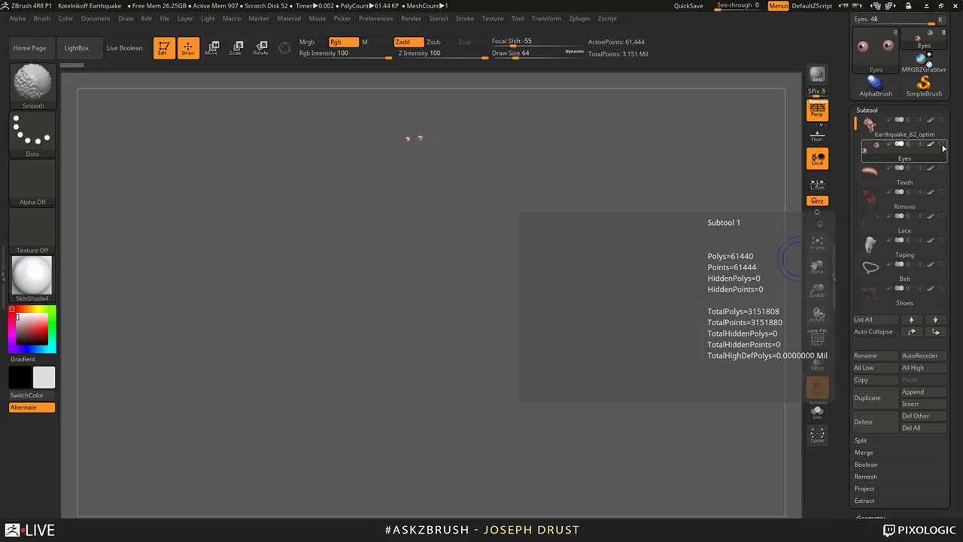
pyautogui.keyDown('shift'); pyautogui.click(943, 145); pyautogui.keyUp('shift')
pyautogui.keyDown('shift'); pyautogui.click(942, 146); pyautogui.keyUp('shift')
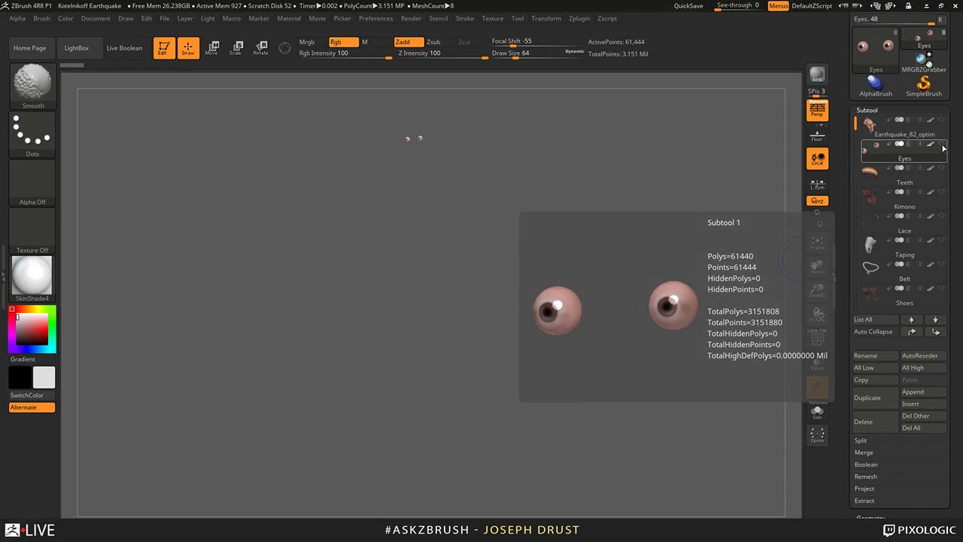
# - Isolate the Teeth SubTool and restore the other SubTools, finishing with the Eyes SubTool hidden on its own toggle
pyautogui.keyDown('shift'); pyautogui.click(942, 169); pyautogui.keyUp('shift')
pyautogui.keyDown('shift'); pyautogui.click(943, 169); pyautogui.keyUp('shift')
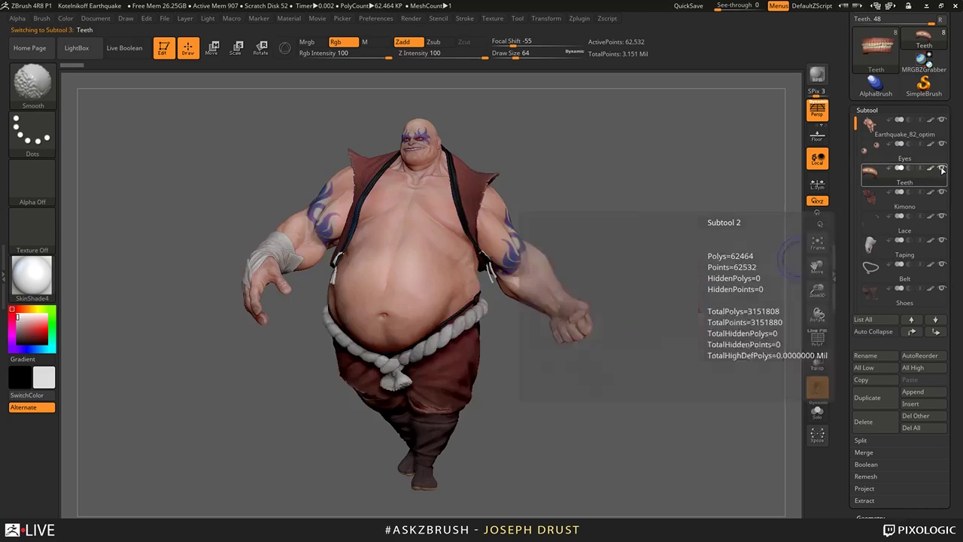
pyautogui.keyDown('shift'); pyautogui.click(942, 169); pyautogui.keyUp('shift')
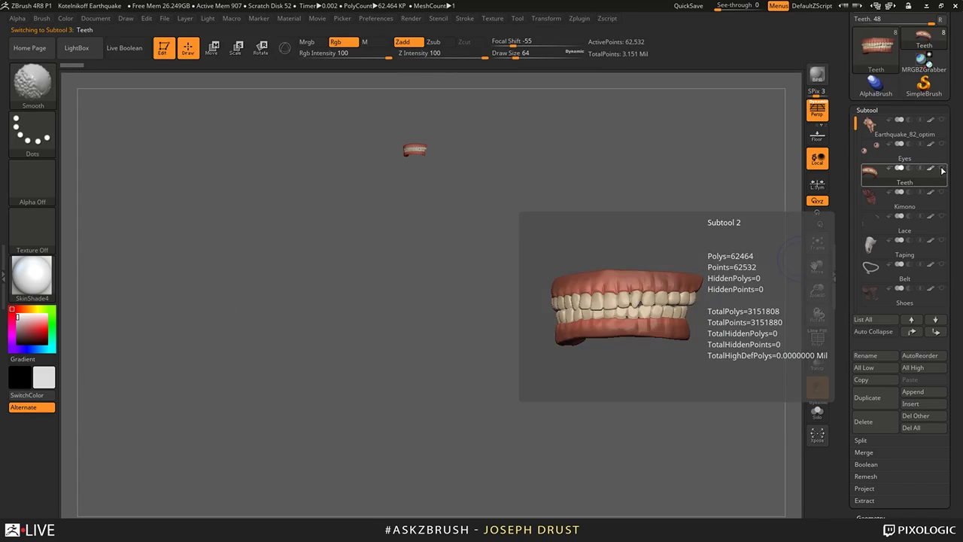
pyautogui.keyDown('shift'); pyautogui.click(942, 169); pyautogui.keyUp('shift')
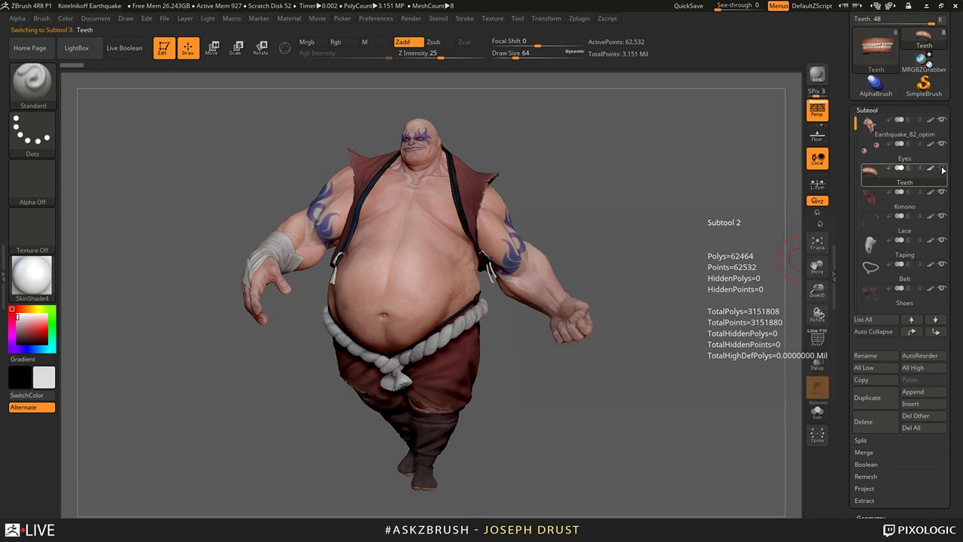
pyautogui.click(943, 147)
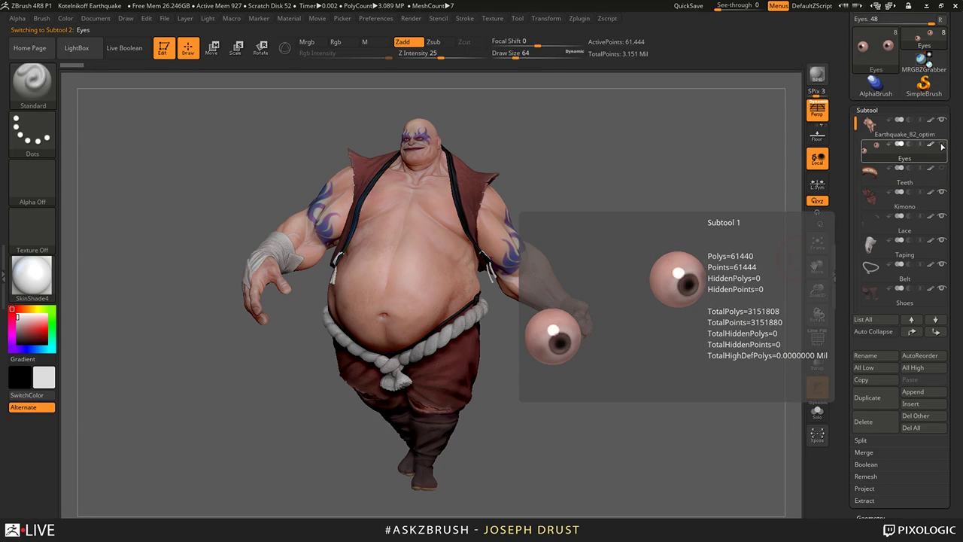
pyautogui.press('shift')
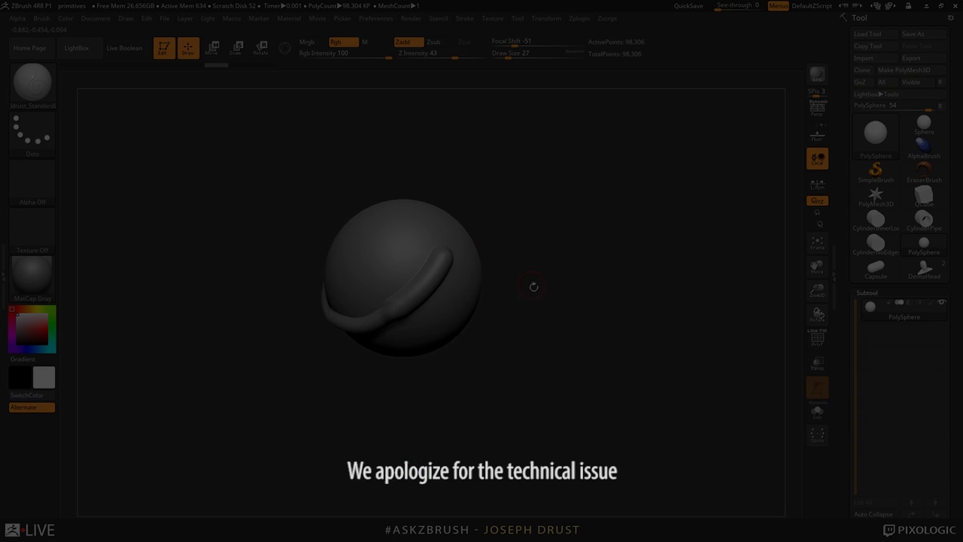
# - Sculpt two raised strokes across the sphere with the Standard brush at a draw size of 27
pyautogui.moveTo(534, 286)
pyautogui.mouseDown()
pyautogui.moveTo(604, 279)
pyautogui.moveTo(595, 403)
pyautogui.moveTo(659, 399)
pyautogui.mouseUp()
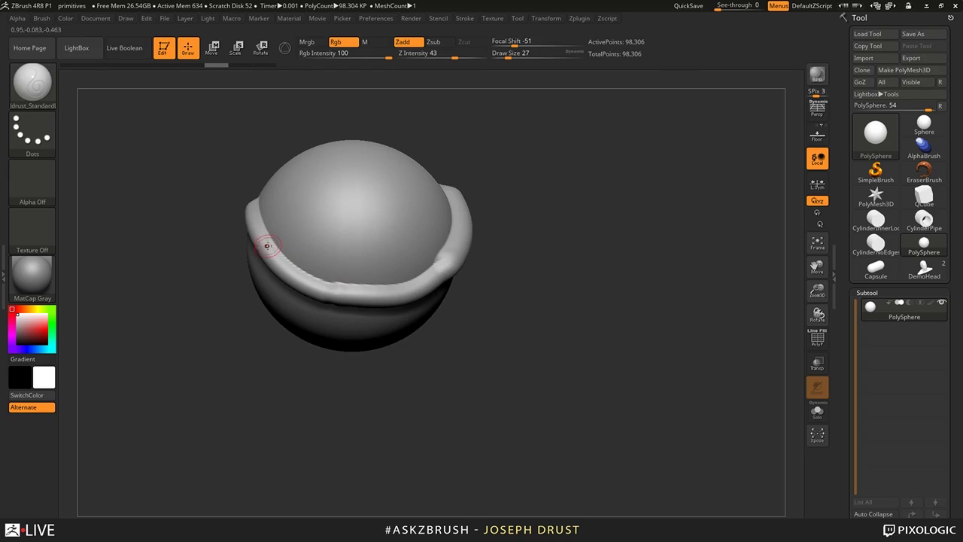
pyautogui.moveTo(482, 362)
pyautogui.mouseDown()
pyautogui.moveTo(520, 370)
pyautogui.moveTo(521, 351)
pyautogui.moveTo(482, 316)
pyautogui.mouseUp()
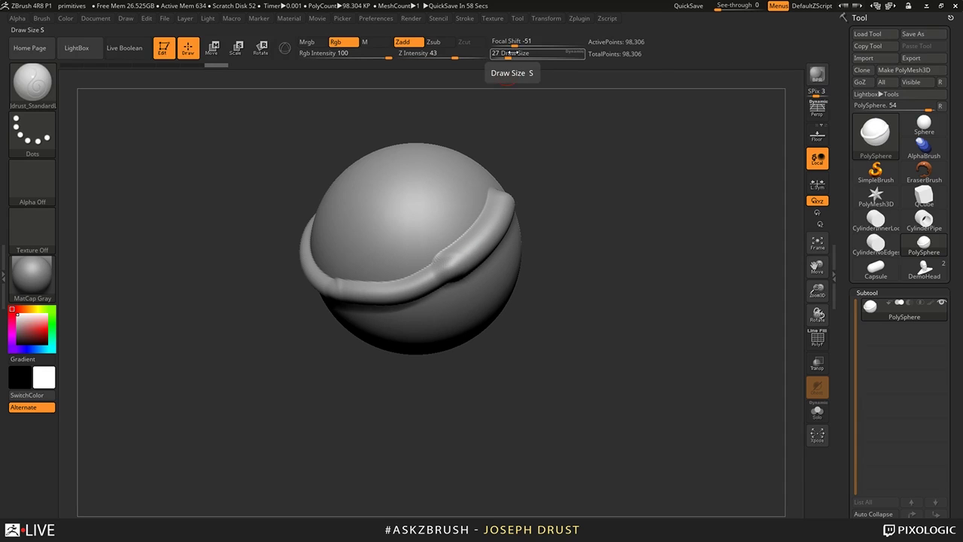
pyautogui.moveTo(660, 265)
pyautogui.mouseDown()
pyautogui.moveTo(686, 235)
pyautogui.moveTo(671, 280)
pyautogui.mouseUp()
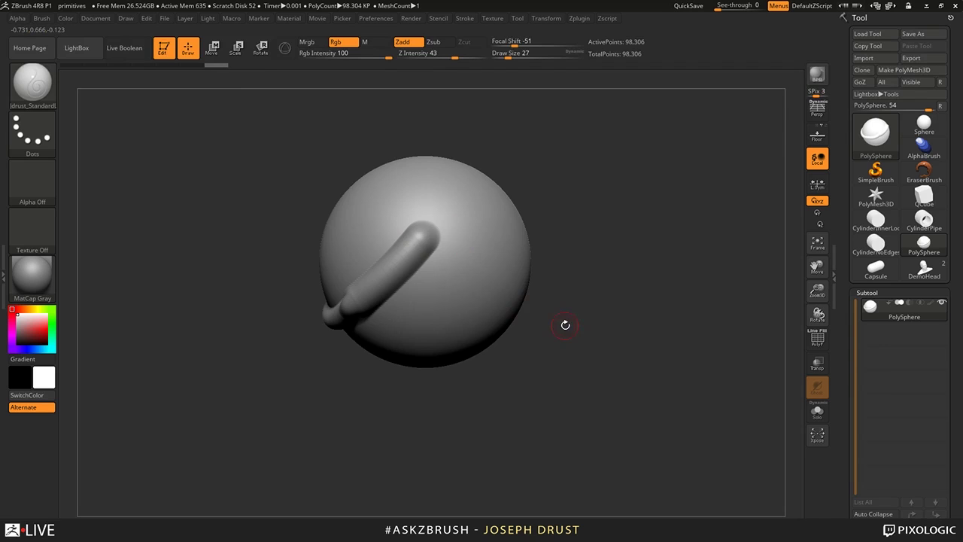
pyautogui.moveTo(564, 325)
pyautogui.mouseDown()
pyautogui.moveTo(645, 329)
pyautogui.moveTo(624, 343)
pyautogui.moveTo(334, 225)
pyautogui.mouseUp()
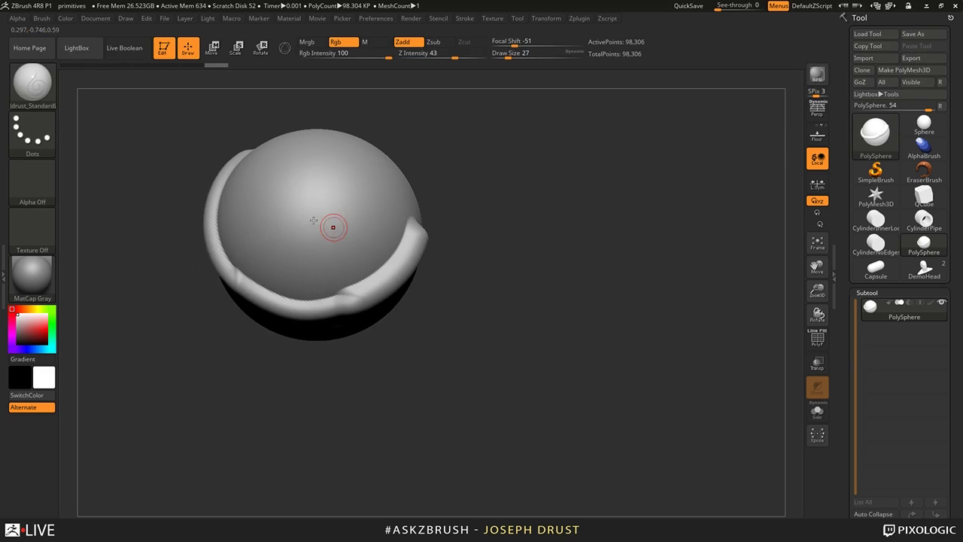
pyautogui.moveTo(253, 207)
pyautogui.mouseDown()
pyautogui.moveTo(301, 232)
pyautogui.moveTo(356, 222)
pyautogui.moveTo(378, 196)
pyautogui.mouseUp()
pyautogui.moveTo(490, 209); pyautogui.dragTo(411, 206)
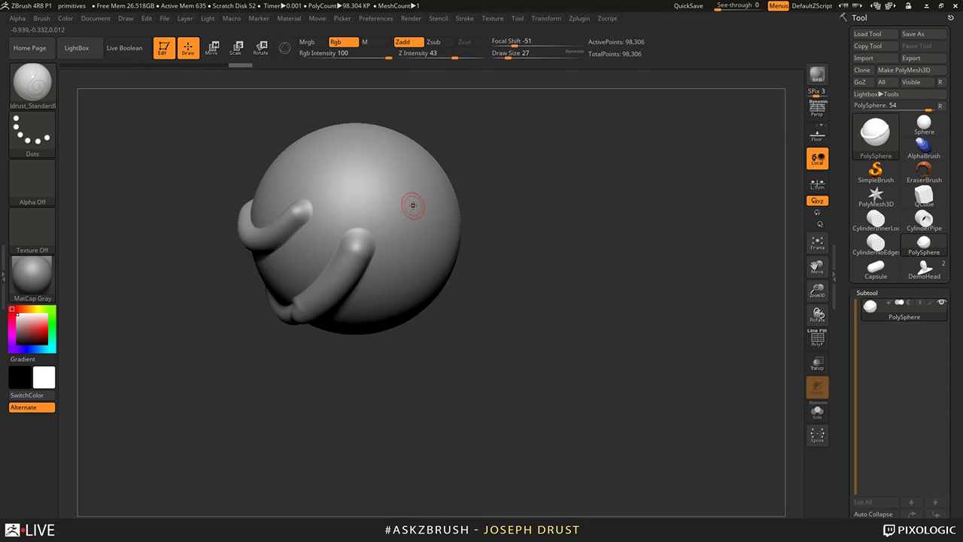
pyautogui.moveTo(316, 203); pyautogui.dragTo(444, 205)
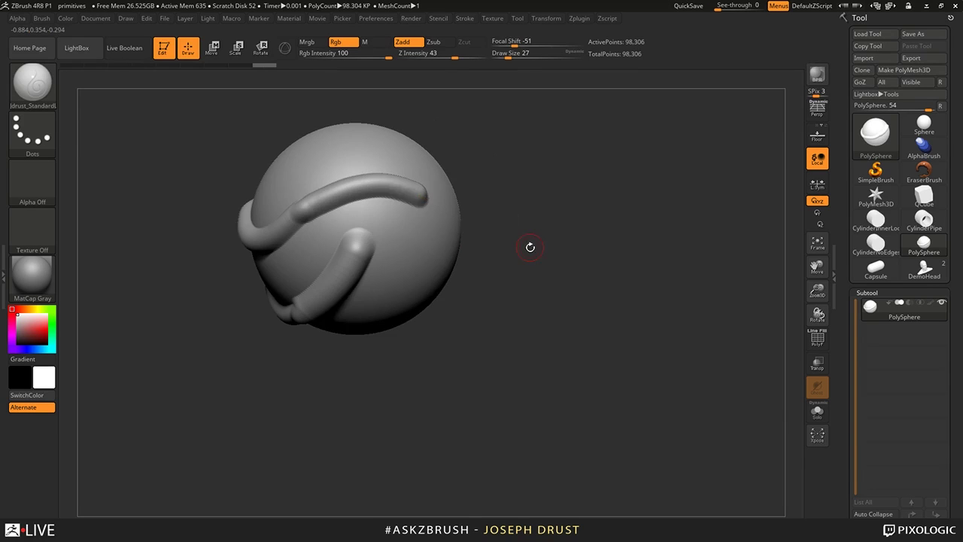
# - Sculpt more raised strokes around the other sides of the sphere at the same draw size of 27
pyautogui.moveTo(530, 245); pyautogui.dragTo(460, 240)
pyautogui.moveTo(369, 213)
pyautogui.mouseDown()
pyautogui.moveTo(436, 245)
pyautogui.moveTo(510, 257)
pyautogui.mouseUp()
pyautogui.moveTo(564, 286)
pyautogui.mouseDown()
pyautogui.moveTo(607, 304)
pyautogui.moveTo(564, 280)
pyautogui.mouseUp()
pyautogui.moveTo(493, 245)
pyautogui.mouseDown()
pyautogui.moveTo(422, 207)
pyautogui.moveTo(603, 230)
pyautogui.moveTo(716, 314)
pyautogui.moveTo(673, 232)
pyautogui.moveTo(631, 322)
pyautogui.mouseUp()
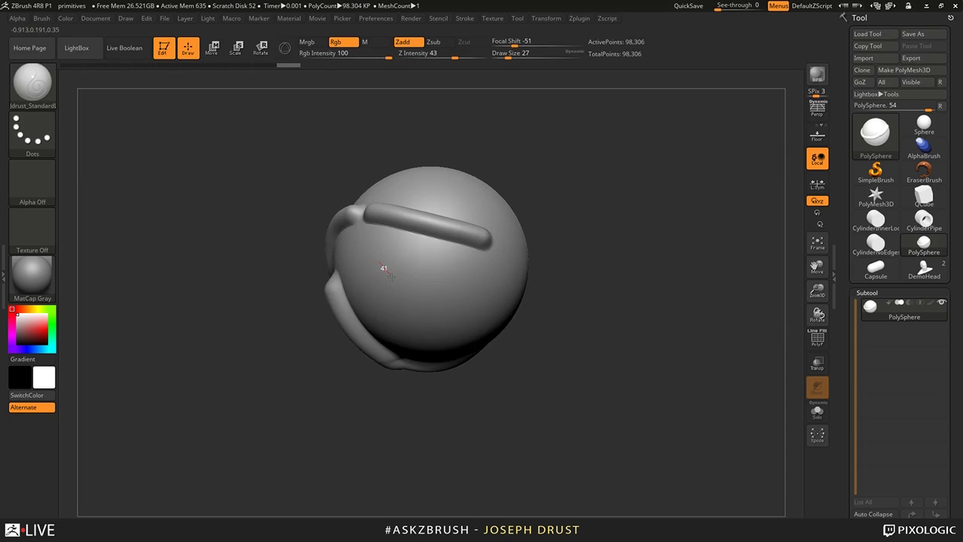
pyautogui.moveTo(382, 263)
pyautogui.mouseDown()
pyautogui.moveTo(490, 312)
pyautogui.moveTo(570, 323)
pyautogui.moveTo(516, 332)
pyautogui.moveTo(500, 303)
pyautogui.mouseUp()
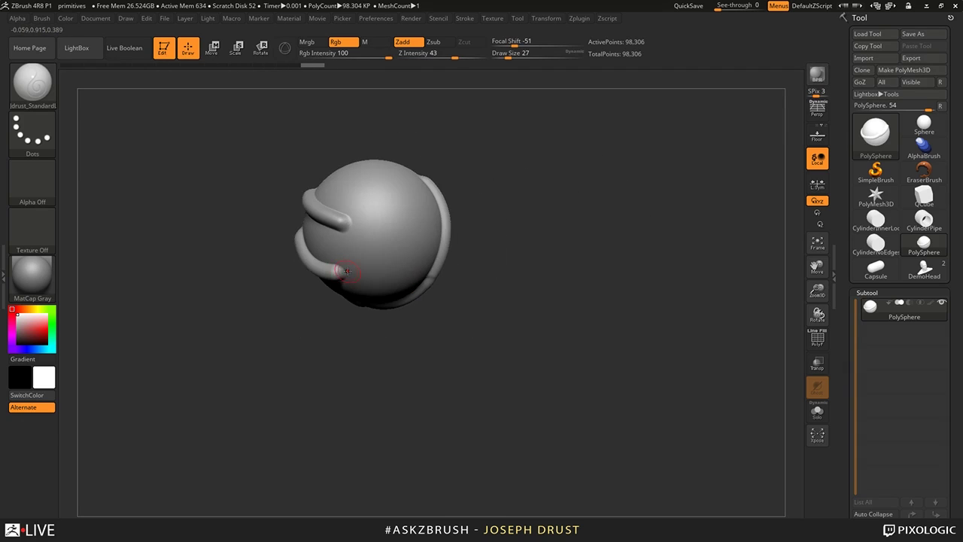
pyautogui.moveTo(344, 273)
pyautogui.mouseDown()
pyautogui.moveTo(380, 226)
pyautogui.moveTo(383, 195)
pyautogui.mouseUp()
pyautogui.moveTo(459, 202); pyautogui.dragTo(528, 223)
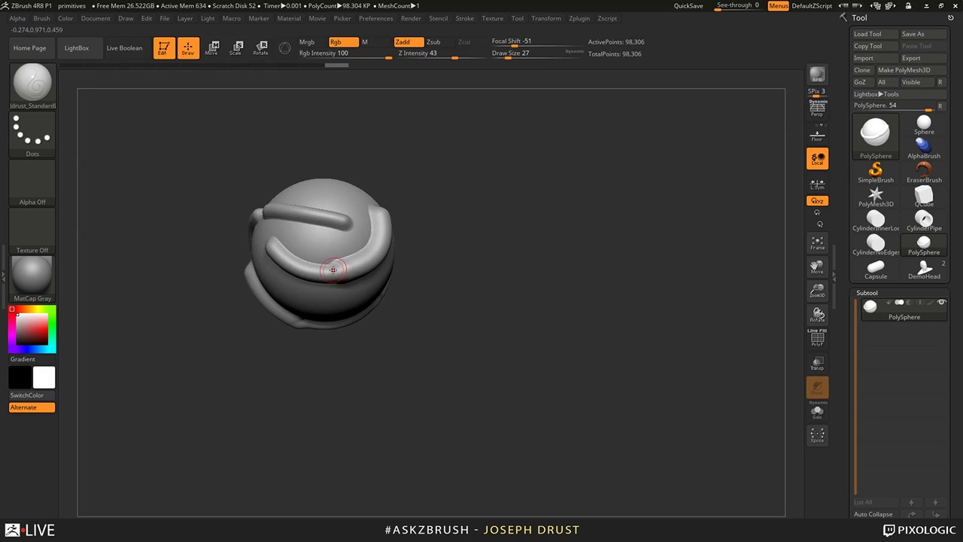
pyautogui.moveTo(555, 260)
pyautogui.mouseDown()
pyautogui.moveTo(501, 301)
pyautogui.moveTo(554, 321)
pyautogui.mouseUp()
pyautogui.moveTo(385, 268)
pyautogui.mouseDown()
pyautogui.moveTo(371, 198)
pyautogui.moveTo(497, 262)
pyautogui.mouseUp()
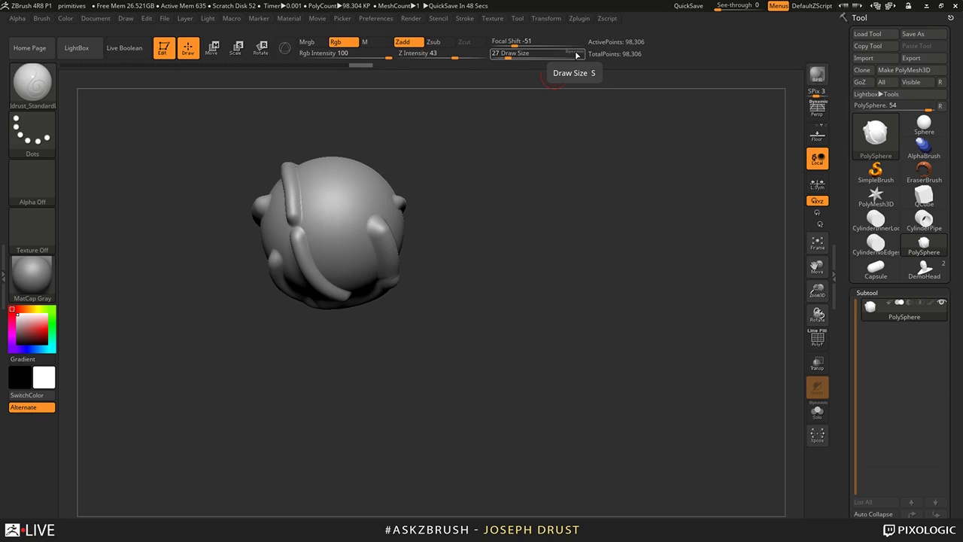
# - Turn on Dynamic mode for the brush's draw size and set the size to 22
pyautogui.keyDown('alt'); pyautogui.moveTo(385, 379); pyautogui.dragTo(385, 185); pyautogui.keyUp('alt')
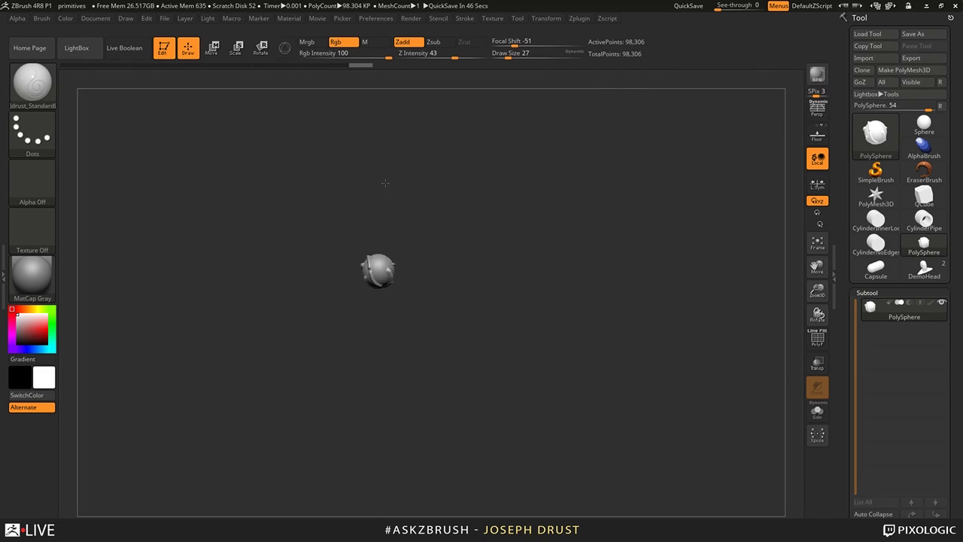
pyautogui.keyDown('alt'); pyautogui.moveTo(462, 215); pyautogui.dragTo(572, 71); pyautogui.keyUp('alt')
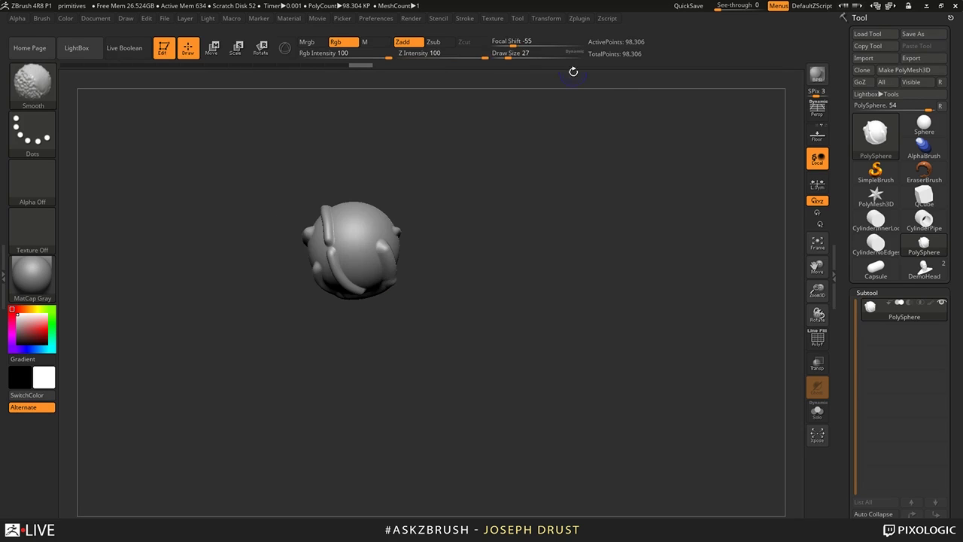
pyautogui.click(575, 52)
pyautogui.press('space')
pyautogui.moveTo(479, 190); pyautogui.dragTo(472, 191)
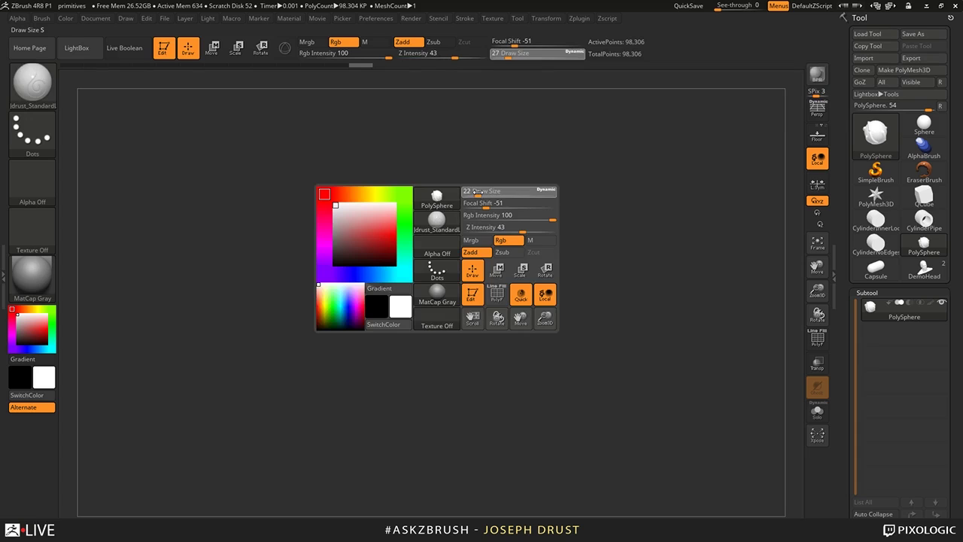
# - Sculpt strokes down the sphere's front at a small and an enlarged model scale to compare the Dynamic brush size
pyautogui.moveTo(374, 239); pyautogui.dragTo(375, 271)
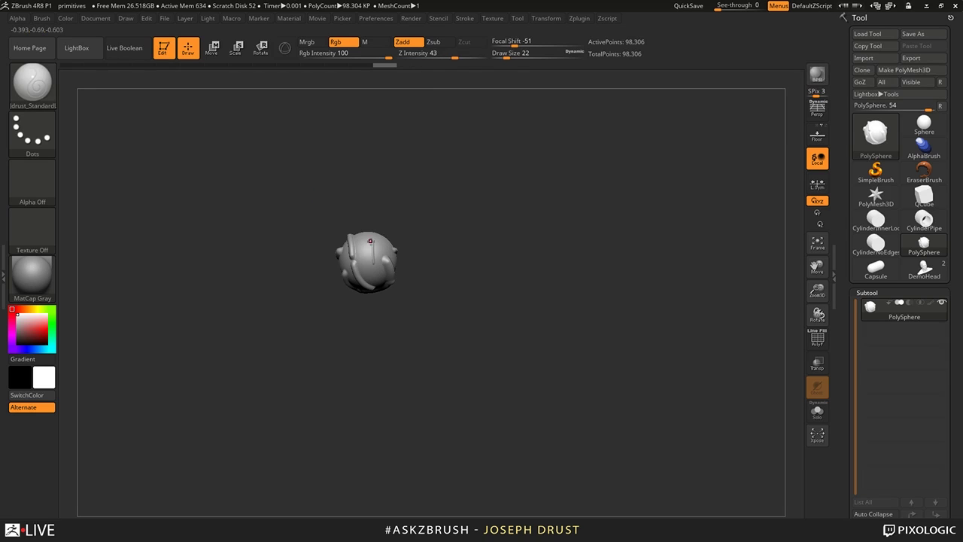
pyautogui.moveTo(594, 233)
pyautogui.keyDown('alt'); pyautogui.mouseDown()
pyautogui.moveTo(583, 217)
pyautogui.moveTo(640, 418)
pyautogui.moveTo(622, 298)
pyautogui.moveTo(640, 306)
pyautogui.moveTo(630, 269)
pyautogui.mouseUp(); pyautogui.keyUp('alt')
pyautogui.moveTo(268, 120)
pyautogui.mouseDown()
pyautogui.moveTo(288, 220)
pyautogui.moveTo(334, 358)
pyautogui.mouseUp()
pyautogui.keyDown('alt'); pyautogui.moveTo(643, 419); pyautogui.dragTo(443, 286); pyautogui.keyUp('alt')
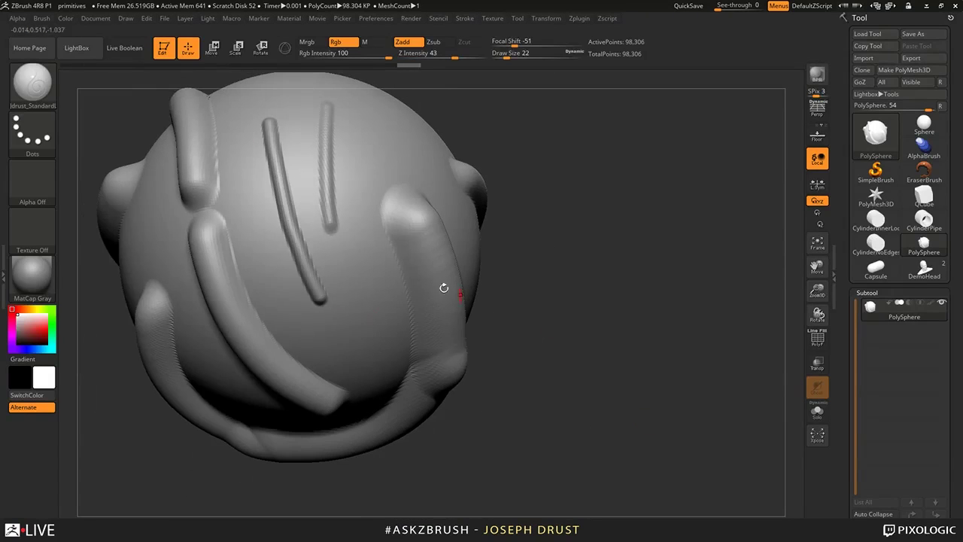
pyautogui.moveTo(619, 327); pyautogui.dragTo(645, 376)
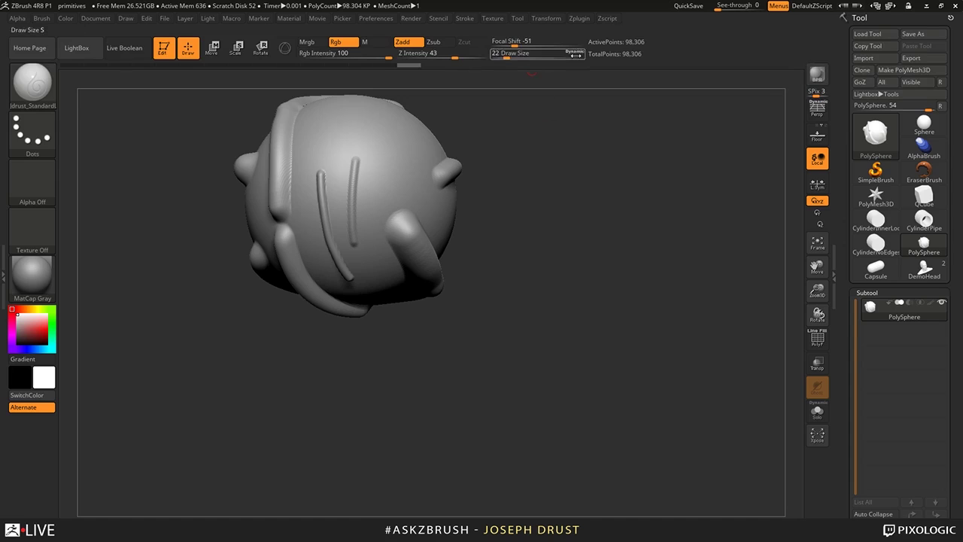
pyautogui.moveTo(570, 286)
pyautogui.keyDown('alt'); pyautogui.mouseDown()
pyautogui.moveTo(508, 200)
pyautogui.moveTo(573, 370)
pyautogui.moveTo(567, 314)
pyautogui.moveTo(547, 321)
pyautogui.moveTo(484, 186)
pyautogui.moveTo(544, 298)
pyautogui.moveTo(600, 340)
pyautogui.moveTo(600, 281)
pyautogui.mouseUp(); pyautogui.keyUp('alt')
# - Undo all sculpted strokes to return the PolySphere to a plain sphere
pyautogui.press('ctrl')
pyautogui.hotkey('ctrl', 'z')
pyautogui.hotkey('ctrl', 'z')
pyautogui.hotkey('ctrl', 'z')
pyautogui.hotkey('ctrl', 'z')
pyautogui.hotkey('ctrl', 'z')
pyautogui.hotkey('ctrl', 'z')
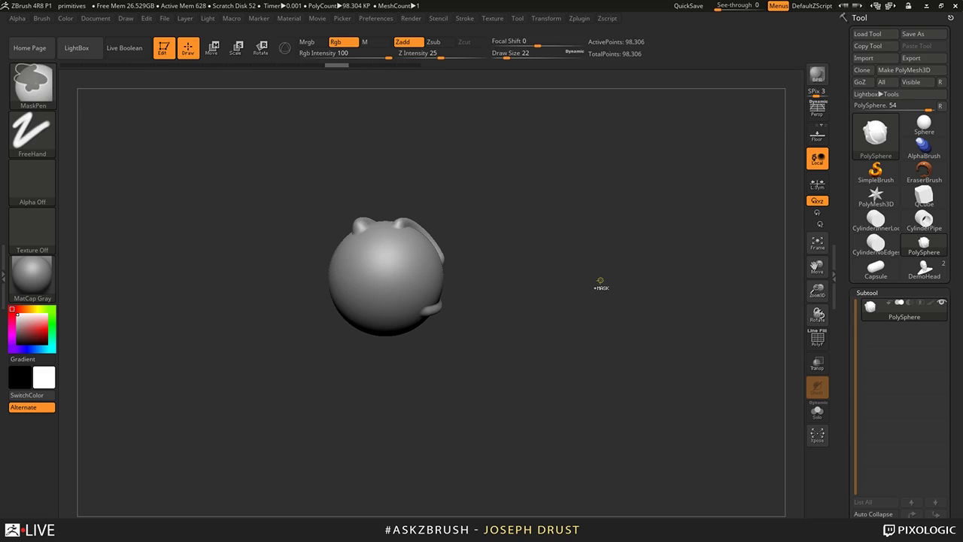
pyautogui.hotkey('ctrl', 'z')
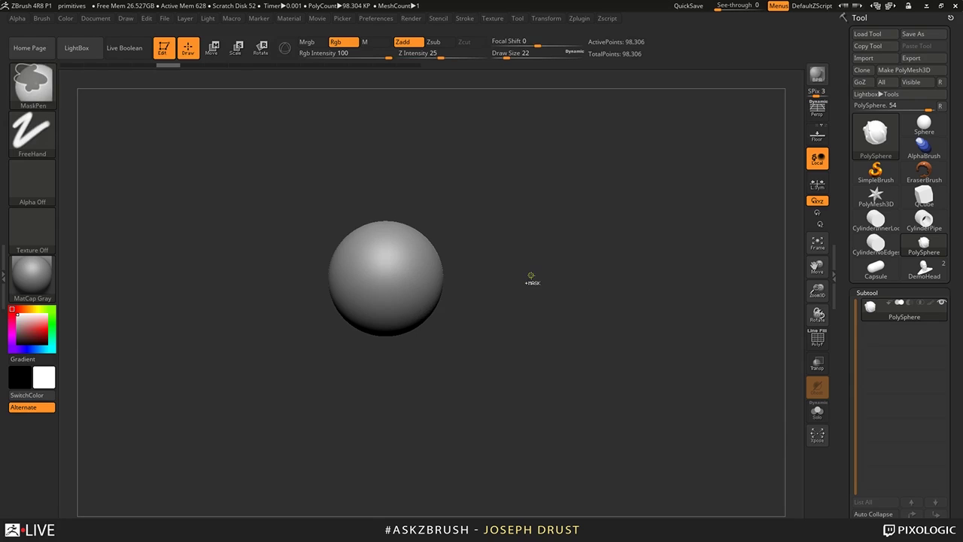
pyautogui.keyDown('alt'); pyautogui.moveTo(532, 277); pyautogui.dragTo(572, 257); pyautogui.keyUp('alt')
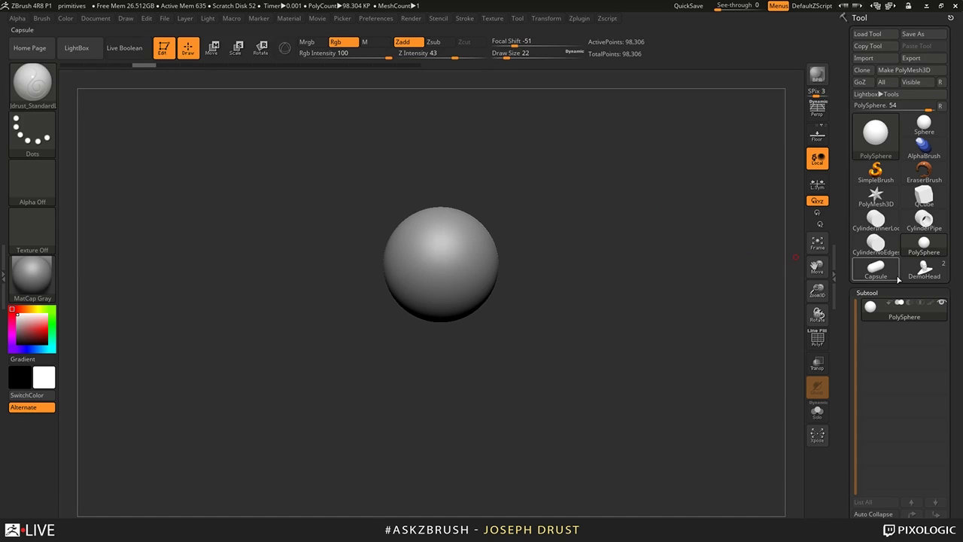
# - Switch to the DemoHead tool and activate Move mode with the Gizmo 3D
pyautogui.click(919, 271)
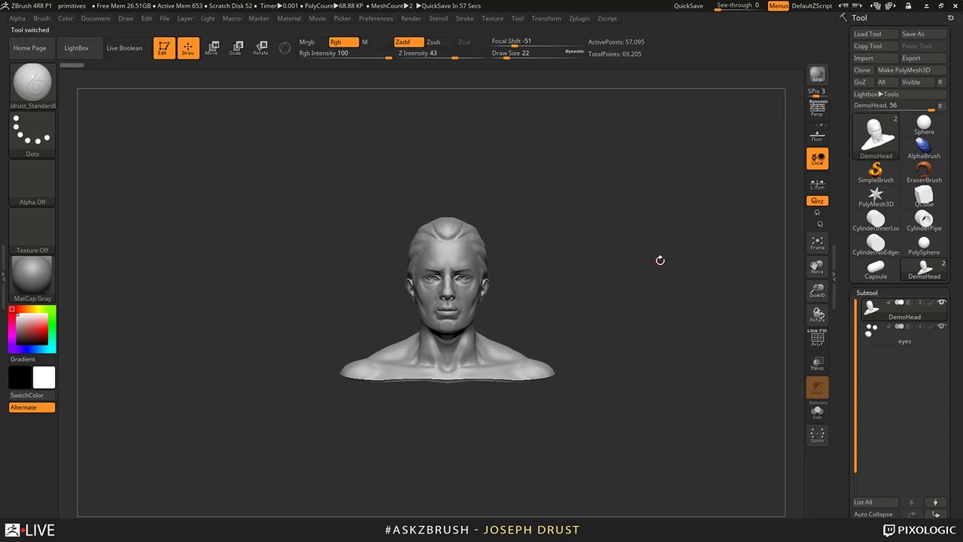
pyautogui.click(209, 49)
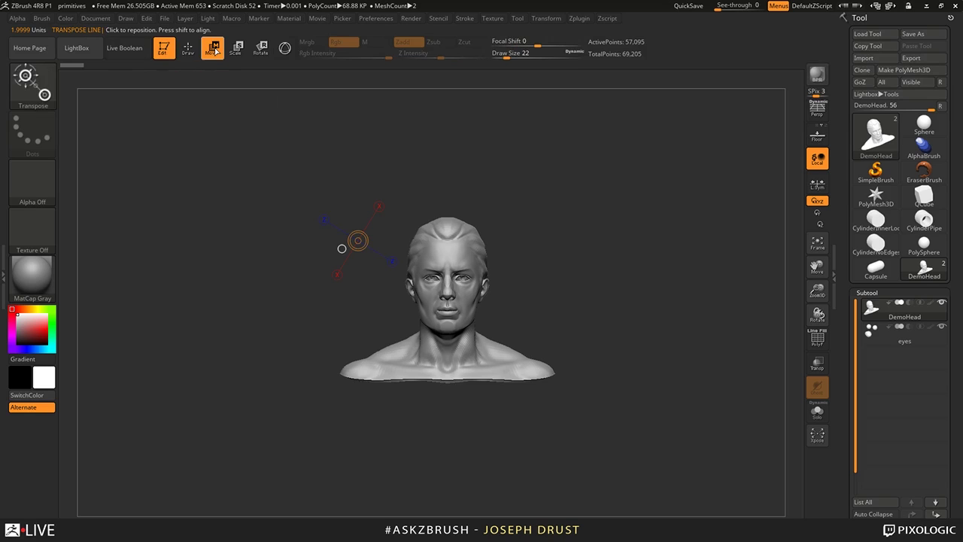
pyautogui.click(284, 48)
# - Unlock the gizmo and reposition it onto the DemoHead's left shoulder
pyautogui.keyDown('ctrl'); pyautogui.moveTo(508, 232); pyautogui.dragTo(548, 205, button='right'); pyautogui.keyUp('ctrl')
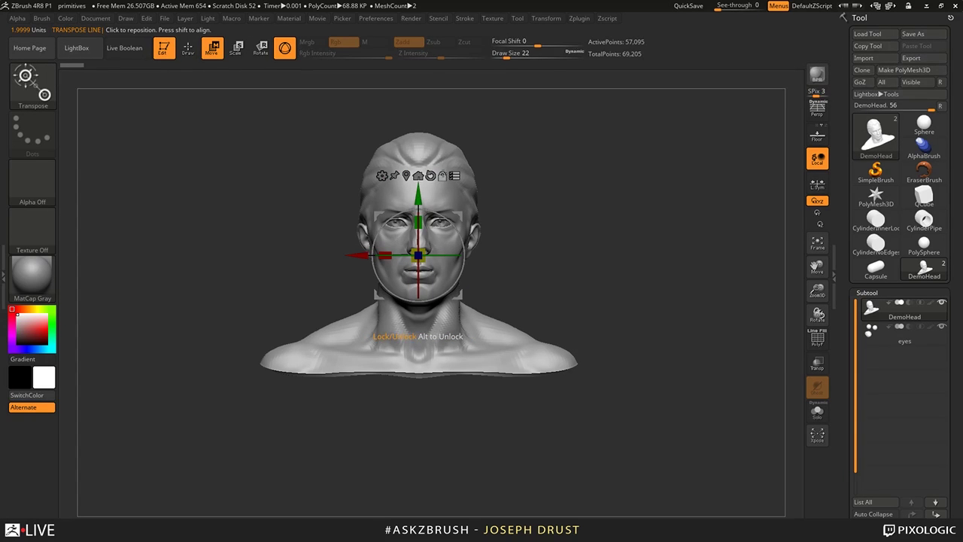
pyautogui.click(536, 355)
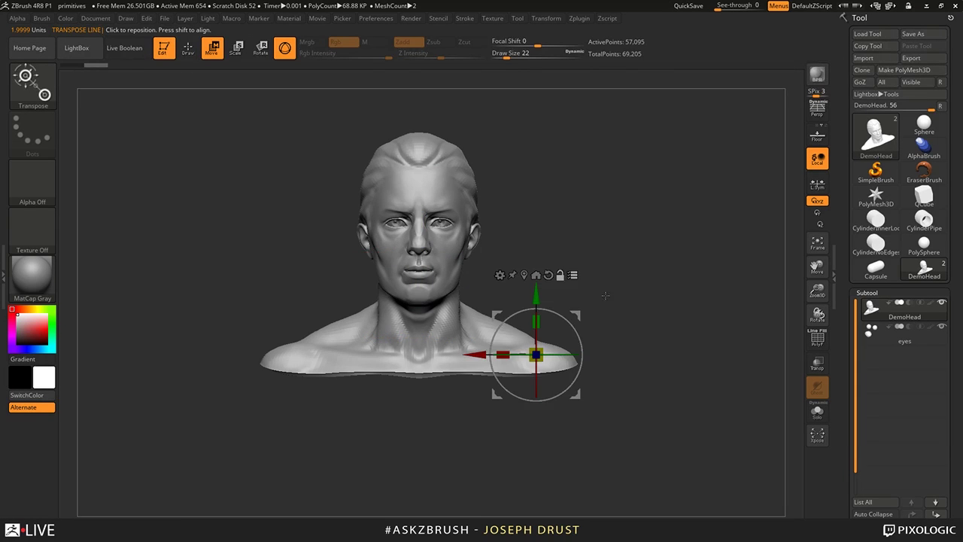
pyautogui.keyDown('alt'); pyautogui.moveTo(655, 340); pyautogui.dragTo(640, 321); pyautogui.keyUp('alt')
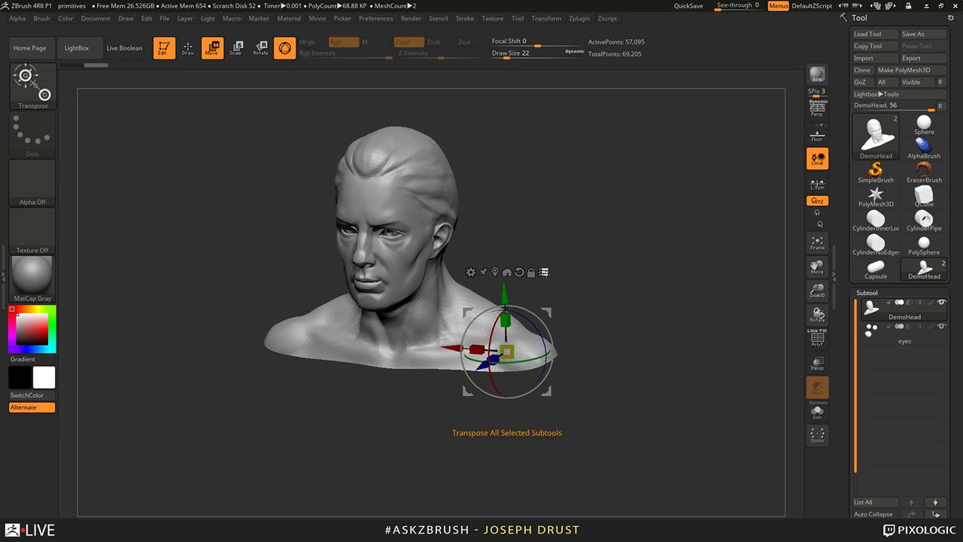
# - Select the eyes SubTool and switch back to DemoHead to compare where each SubTool's gizmo sits
pyautogui.keyDown('alt'); pyautogui.click(391, 234); pyautogui.keyUp('alt')
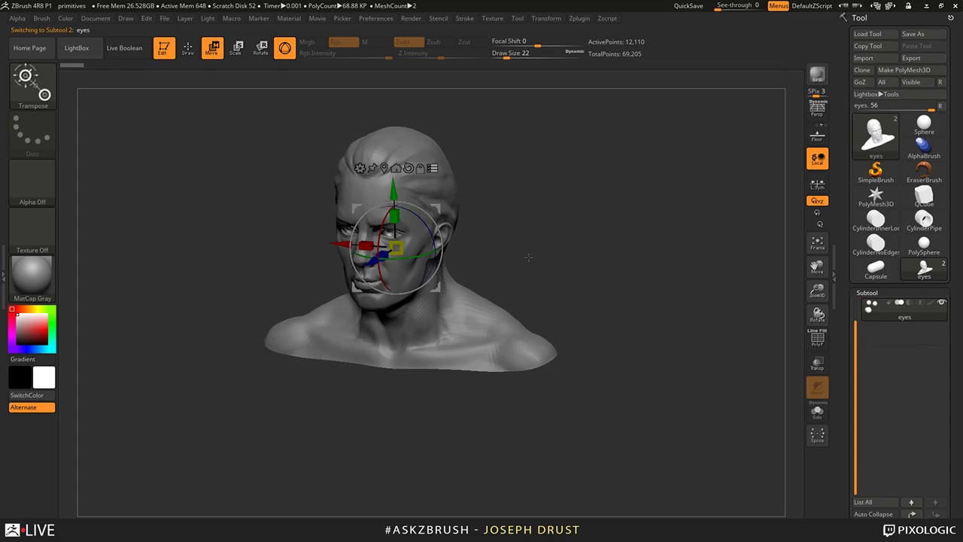
pyautogui.moveTo(527, 252); pyautogui.dragTo(581, 267)
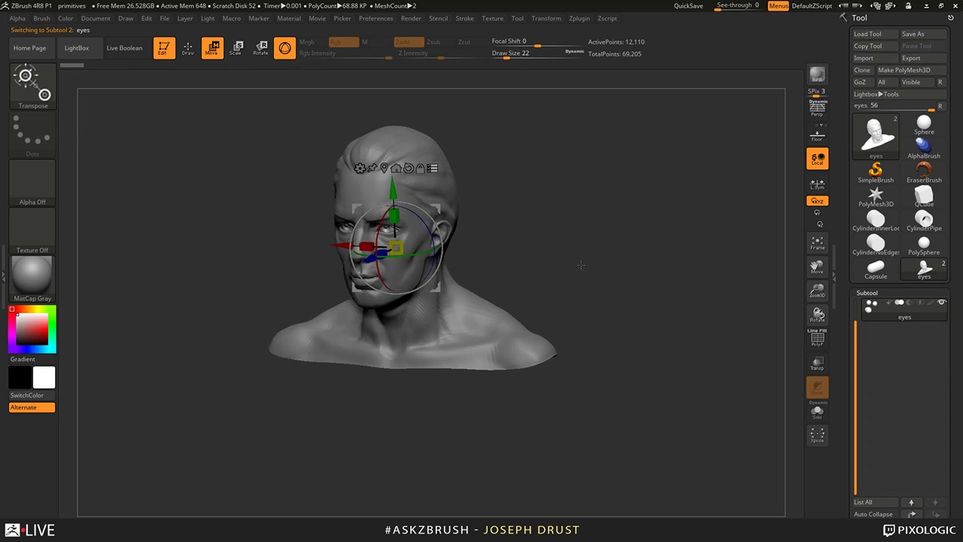
pyautogui.keyDown('alt'); pyautogui.click(506, 351); pyautogui.keyUp('alt')
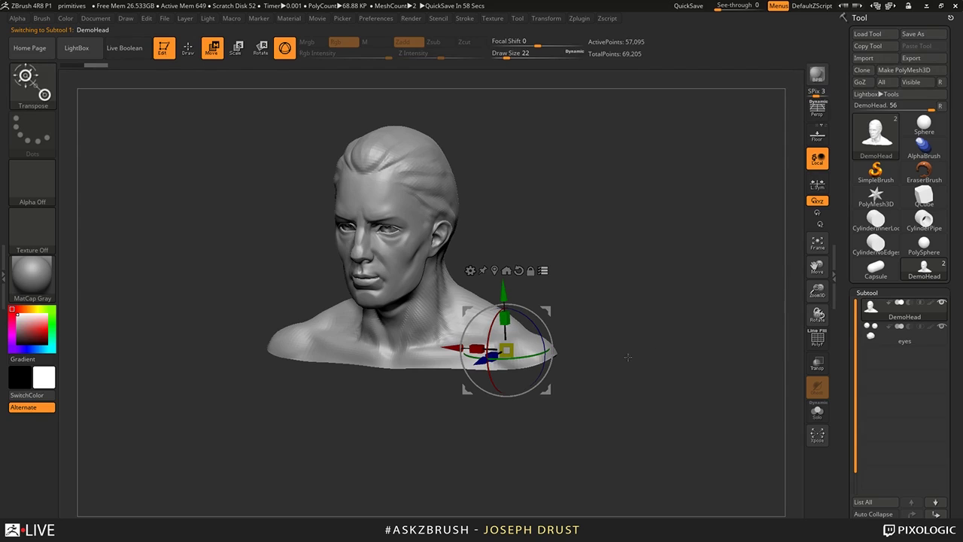
# - Move the DemoHead slightly along the Z axis with the shoulder gizmo, then try scaling it along X and undo the last transform
pyautogui.moveTo(629, 357); pyautogui.dragTo(557, 361)
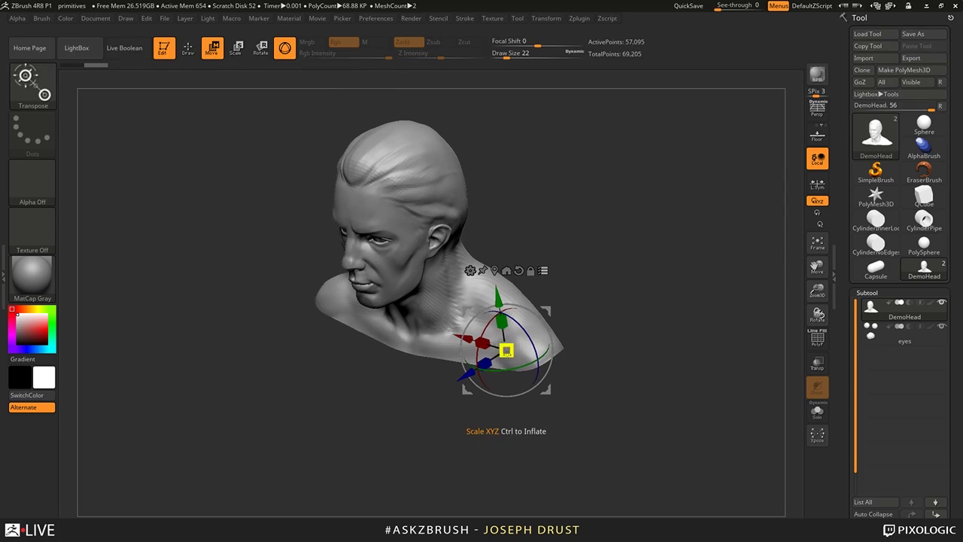
pyautogui.moveTo(467, 374)
pyautogui.mouseDown()
pyautogui.moveTo(559, 320)
pyautogui.moveTo(426, 397)
pyautogui.moveTo(479, 370)
pyautogui.mouseUp()
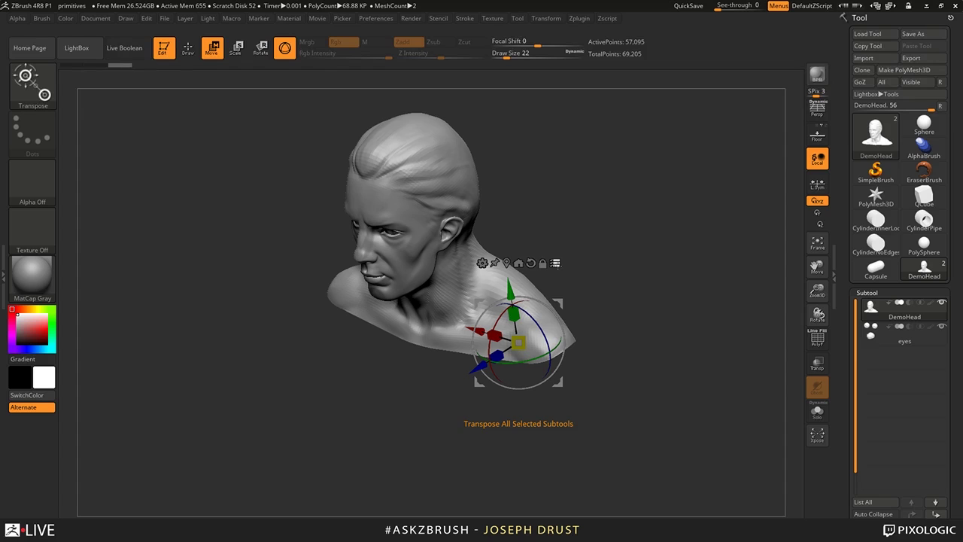
pyautogui.moveTo(495, 335); pyautogui.dragTo(550, 288)
pyautogui.hotkey('ctrl', 'z')
pyautogui.press('ctrl')
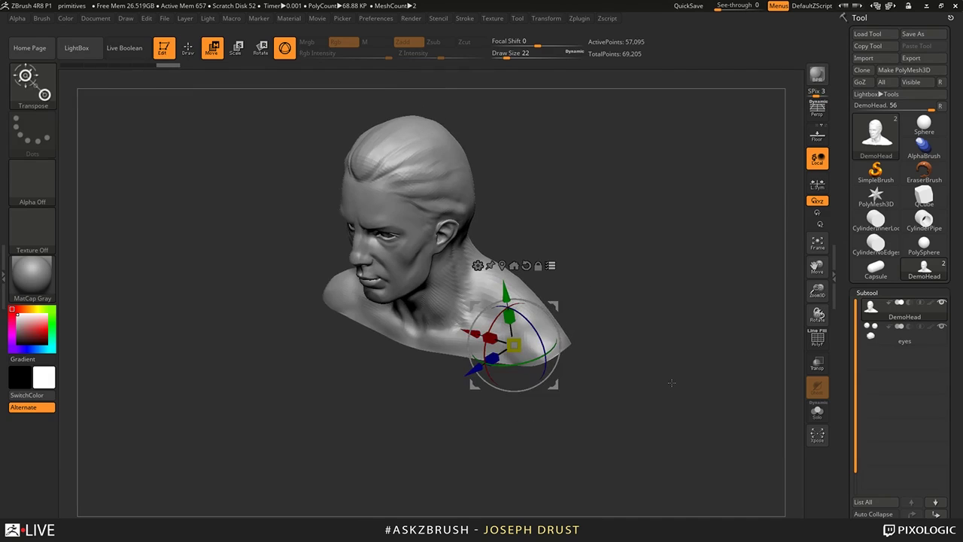
# - Select the eyes SubTool and reposition its unlocked gizmo onto the character's left eye
pyautogui.keyDown('alt'); pyautogui.click(400, 236); pyautogui.keyUp('alt')
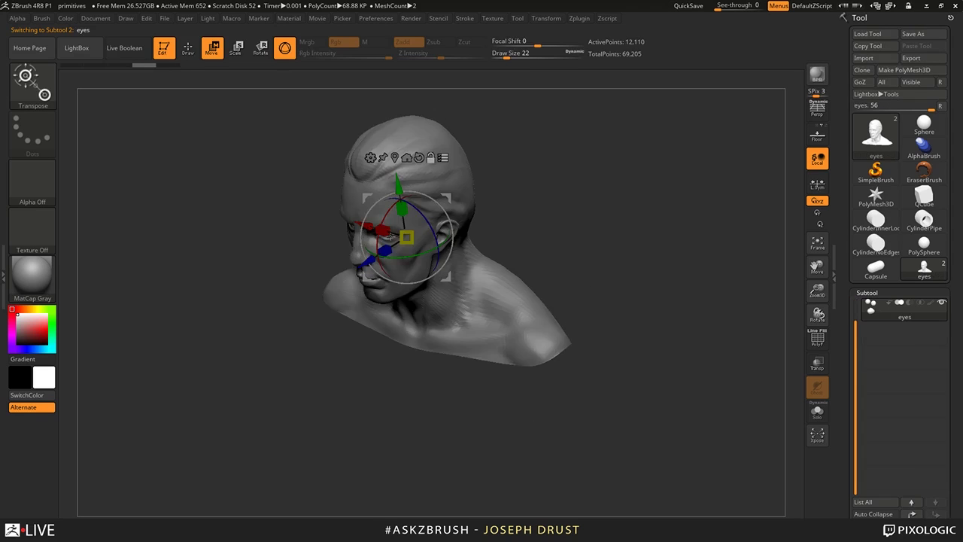
pyautogui.moveTo(658, 321); pyautogui.dragTo(572, 212)
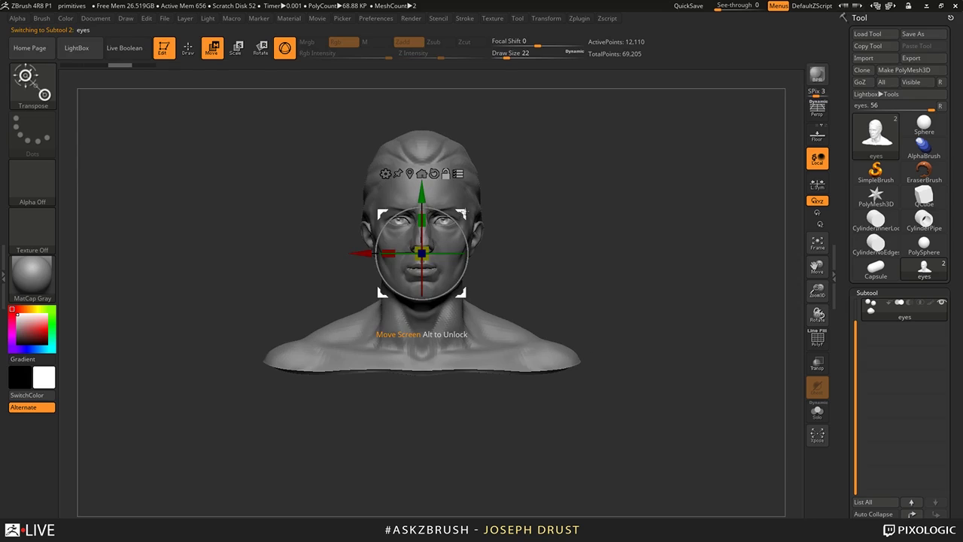
pyautogui.keyDown('alt'); pyautogui.moveTo(465, 213); pyautogui.dragTo(485, 182); pyautogui.keyUp('alt')
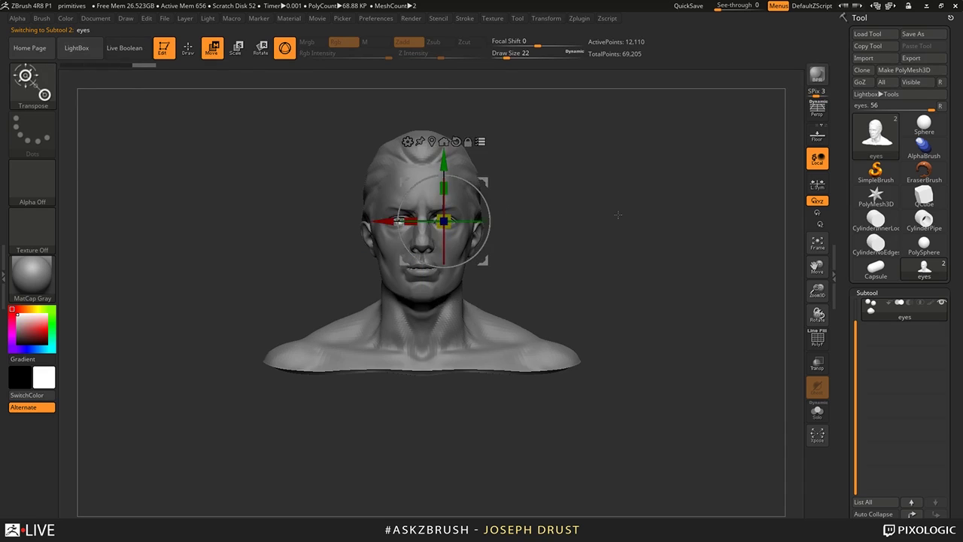
pyautogui.moveTo(618, 215); pyautogui.dragTo(580, 228)
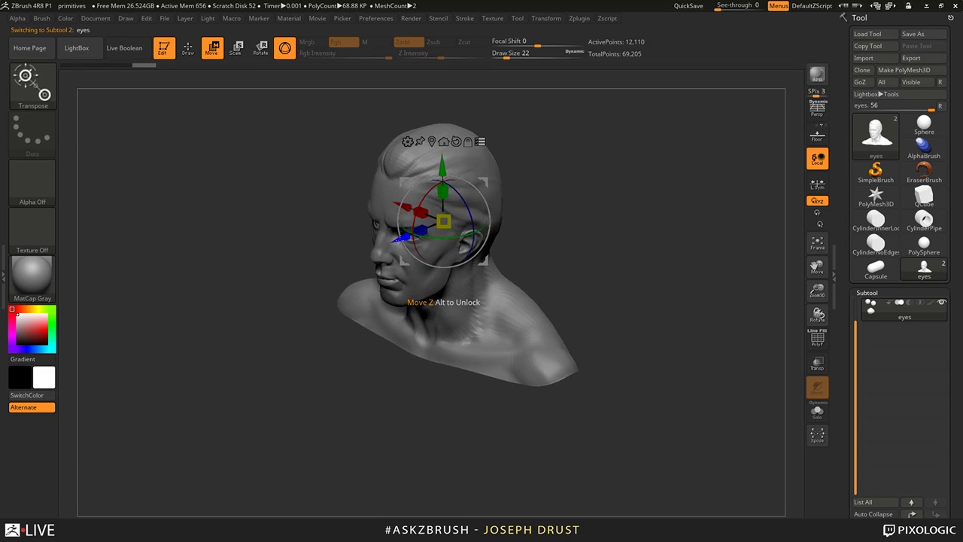
# - Try moving and rotating the eyes SubTool with the gizmo, undo both trials, and move it about 0.083 along Z
pyautogui.moveTo(404, 237); pyautogui.dragTo(393, 240)
pyautogui.hotkey('ctrl', 'z')
pyautogui.moveTo(471, 214)
pyautogui.mouseDown()
pyautogui.moveTo(473, 225)
pyautogui.moveTo(450, 191)
pyautogui.moveTo(467, 225)
pyautogui.moveTo(466, 213)
pyautogui.mouseUp()
pyautogui.hotkey('ctrl', 'z')
pyautogui.moveTo(403, 236)
pyautogui.mouseDown()
pyautogui.moveTo(375, 247)
pyautogui.moveTo(393, 240)
pyautogui.mouseUp()
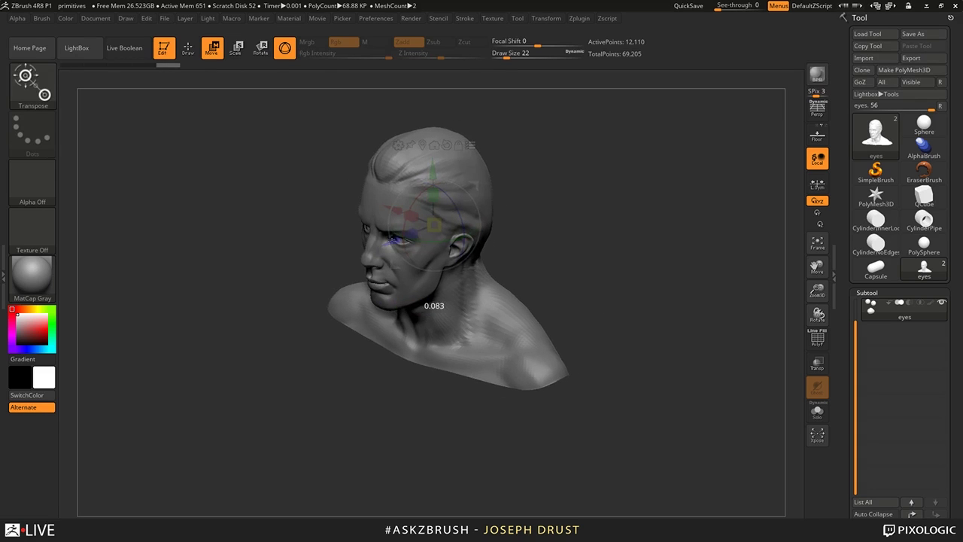
# - Undo the last move of the eyes SubTool, then select DemoHead and send its gizmo to the unmasked mesh center
pyautogui.hotkey('ctrl', 'z')
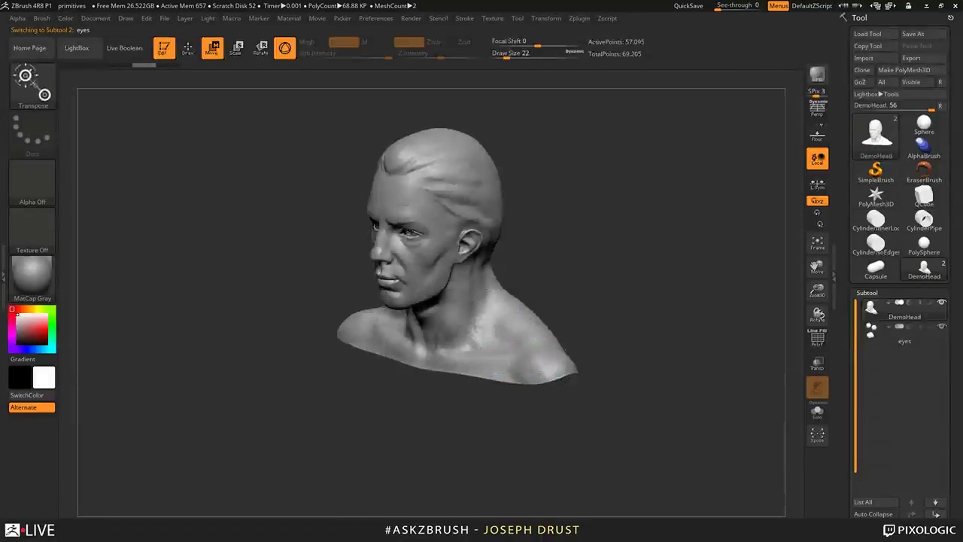
pyautogui.hotkey('ctrl', 'z')
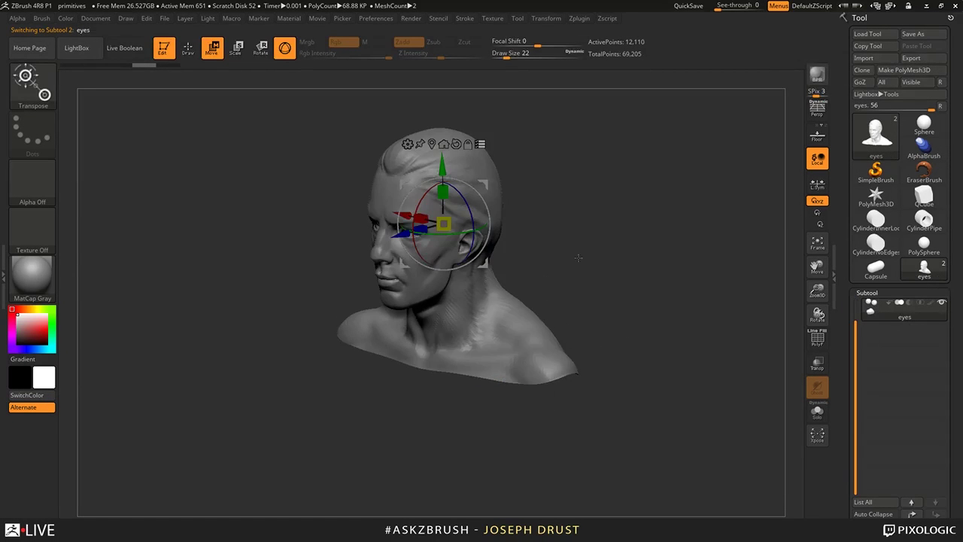
pyautogui.keyDown('alt'); pyautogui.click(521, 364); pyautogui.keyUp('alt')
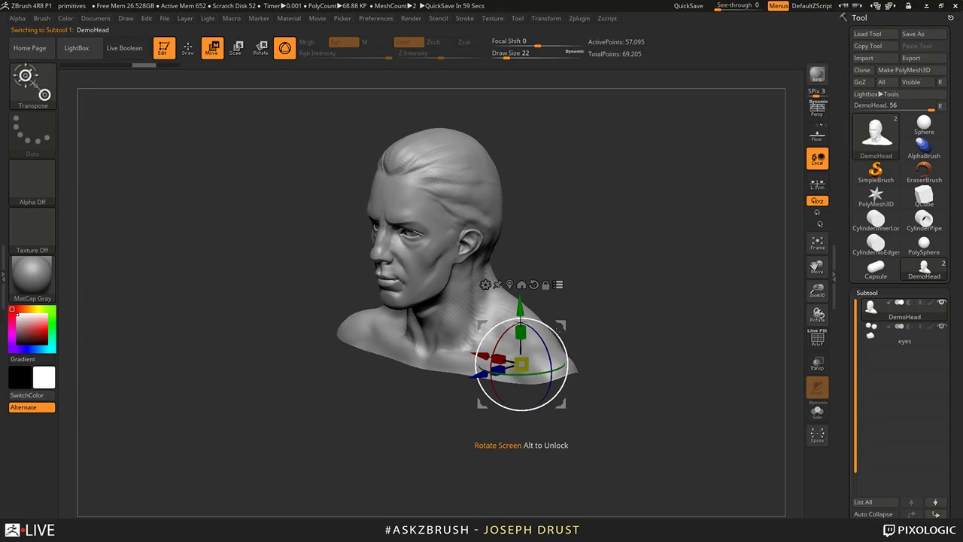
pyautogui.moveTo(558, 328); pyautogui.dragTo(621, 263)
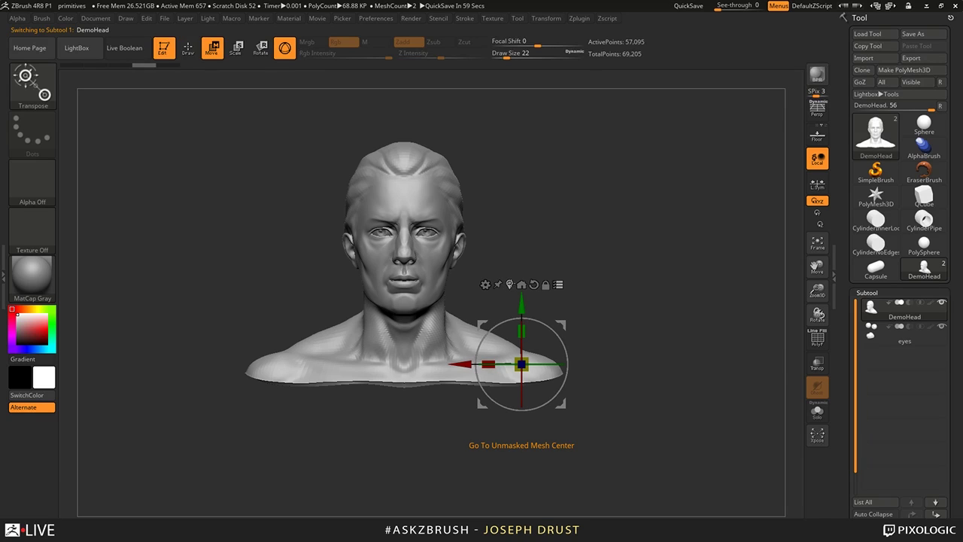
pyautogui.click(510, 284)
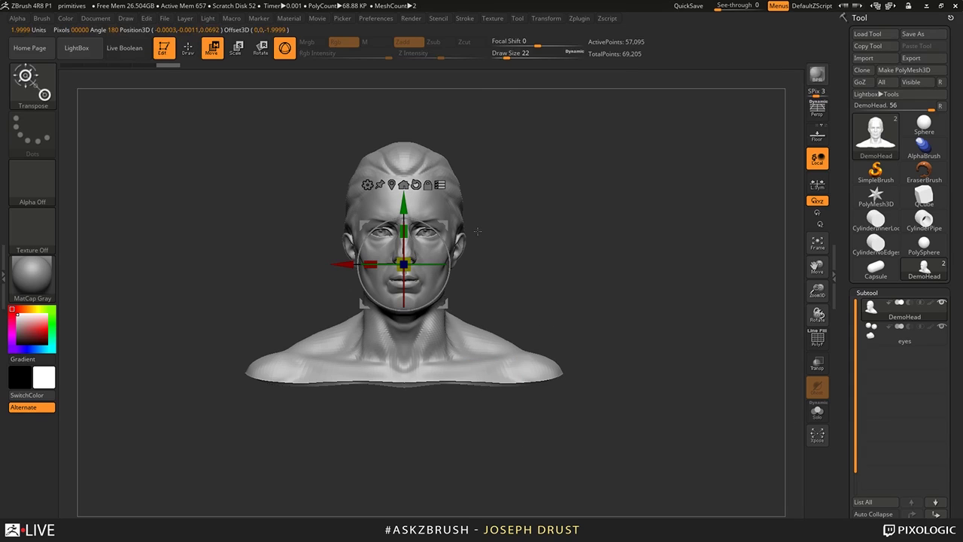
# - Center the eyes SubTool's gizmo on its unmasked mesh, then switch to DemoHead and back to eyes to compare gizmo placement
pyautogui.click(894, 339)
pyautogui.click(414, 153)
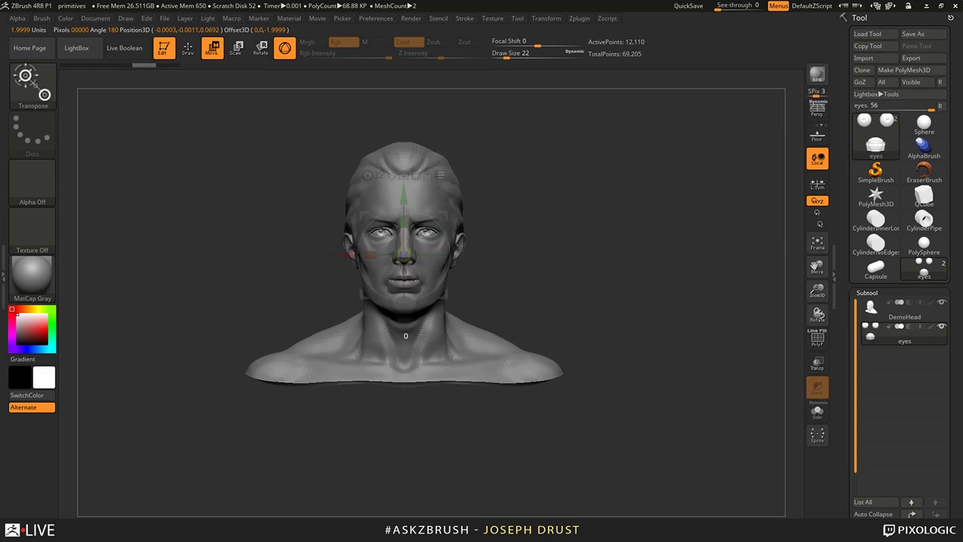
pyautogui.moveTo(656, 269); pyautogui.dragTo(572, 293)
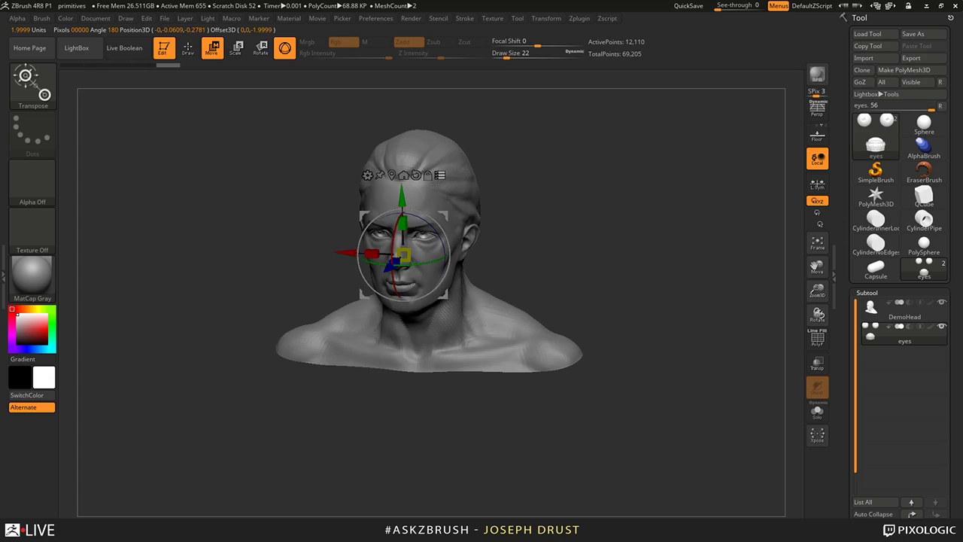
pyautogui.click(893, 316)
pyautogui.click(899, 341)
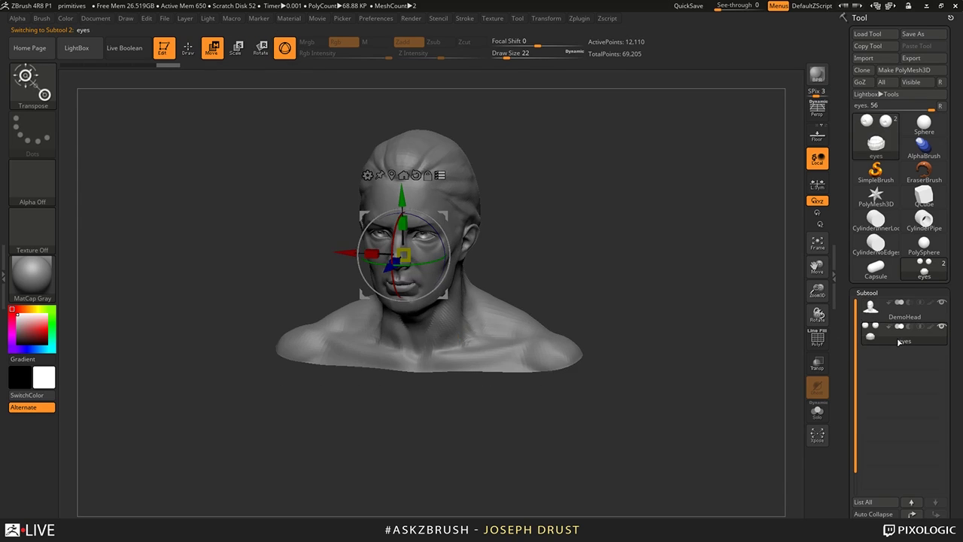
# - Set the gizmo to transform only the active SubTool instead of several SubTools together
pyautogui.moveTo(545, 264); pyautogui.dragTo(607, 197)
pyautogui.moveTo(446, 177); pyautogui.dragTo(545, 210)
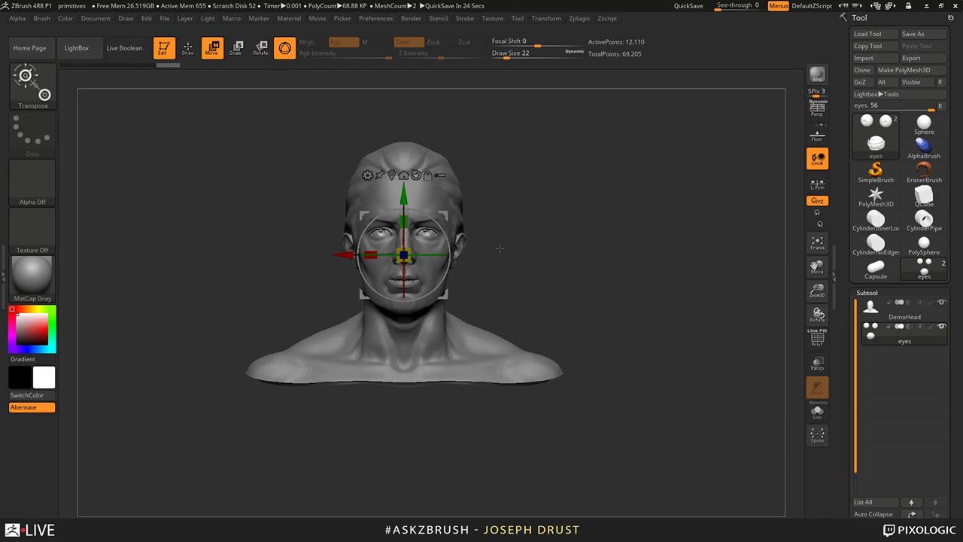
pyautogui.keyDown('alt'); pyautogui.moveTo(501, 249); pyautogui.dragTo(510, 275); pyautogui.keyUp('alt')
pyautogui.click(448, 259)
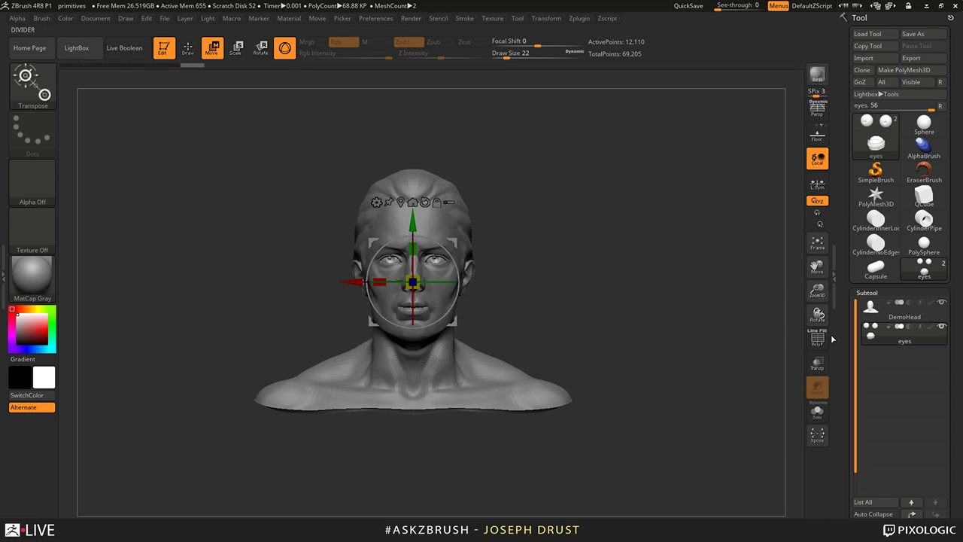
# - Select DemoHead, rotate it about 30 degrees in the front view, and reset the gizmo's orientation
pyautogui.click(898, 312)
pyautogui.moveTo(452, 266); pyautogui.dragTo(441, 237)
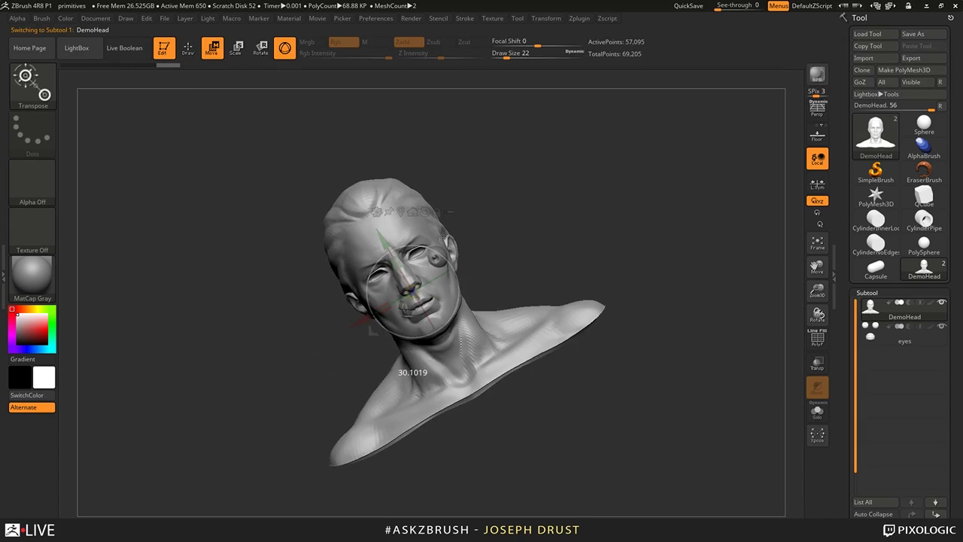
pyautogui.click(438, 211)
pyautogui.click(425, 212)
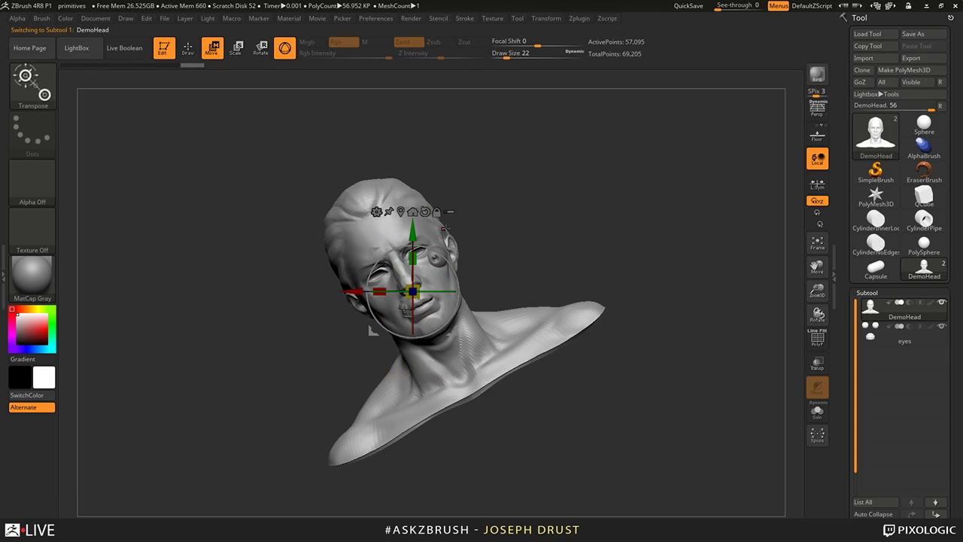
# - Try rotating the tilted DemoHead further with the realigned gizmo and undo that rotation
pyautogui.moveTo(665, 350); pyautogui.dragTo(671, 381)
pyautogui.keyDown('shift'); pyautogui.moveTo(489, 300); pyautogui.dragTo(482, 295); pyautogui.keyUp('shift')
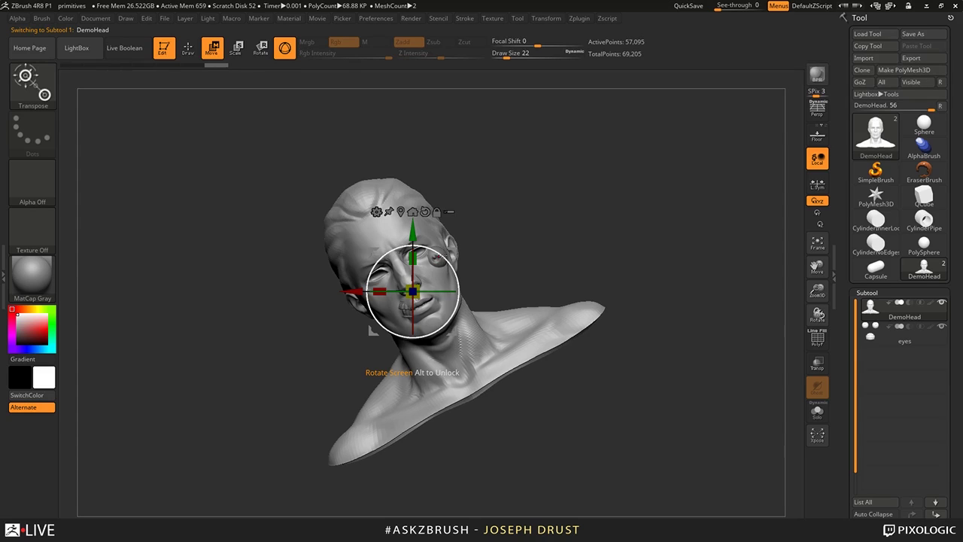
pyautogui.moveTo(440, 260); pyautogui.dragTo(454, 276)
pyautogui.hotkey('ctrl', 'z')
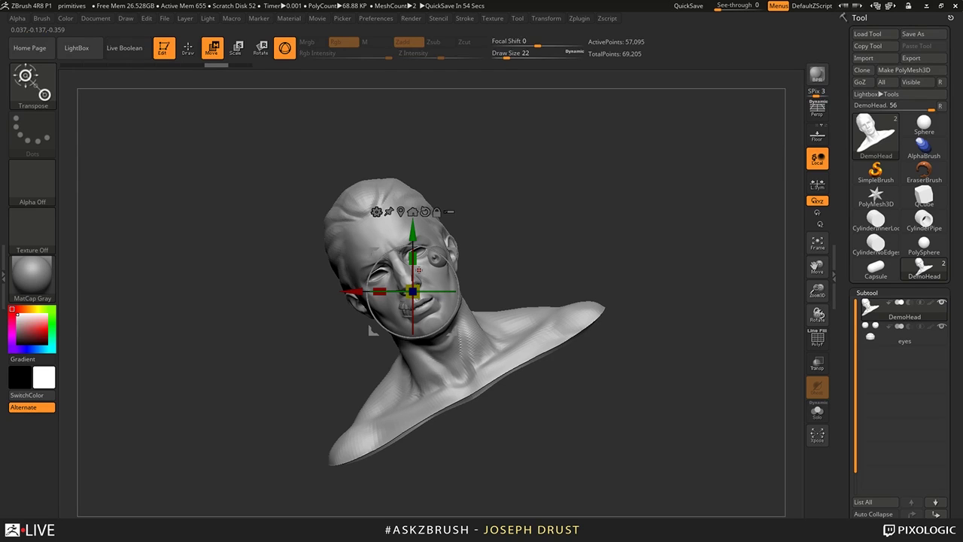
pyautogui.moveTo(529, 194); pyautogui.dragTo(584, 231)
pyautogui.moveTo(366, 308); pyautogui.dragTo(362, 310)
pyautogui.keyDown('shift'); pyautogui.moveTo(499, 275); pyautogui.dragTo(476, 230); pyautogui.keyUp('shift')
# - Send the tilted DemoHead's gizmo to the unmasked mesh center, then return it to its home axis position
pyautogui.click(437, 212)
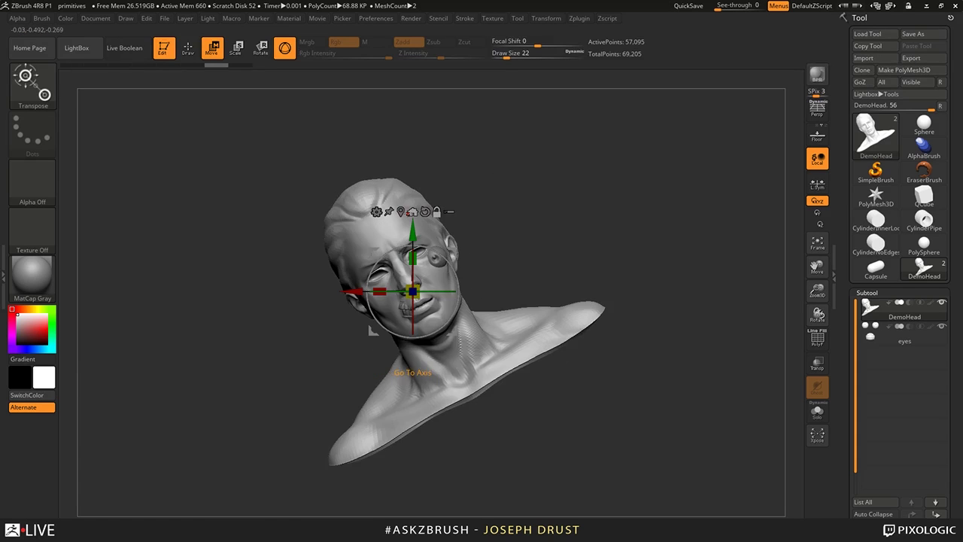
pyautogui.click(413, 211)
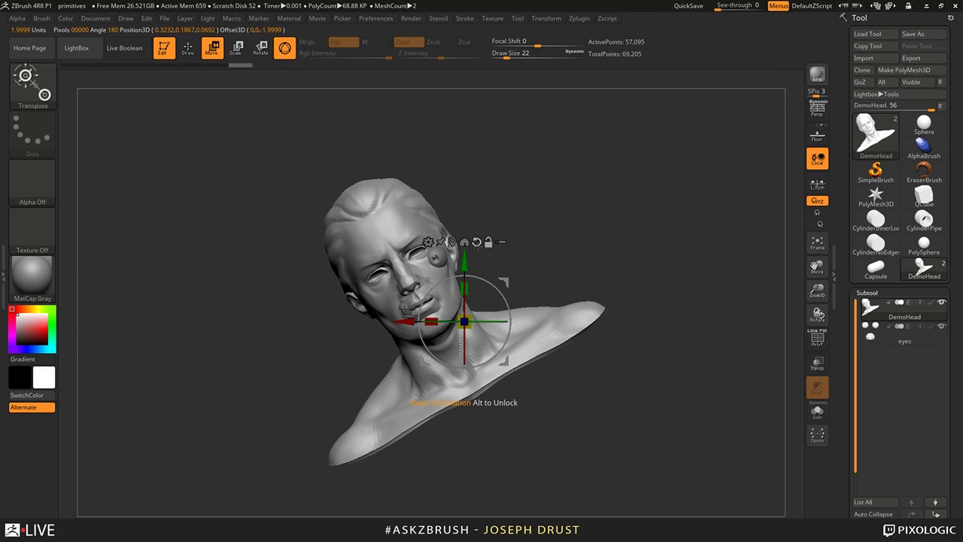
pyautogui.click(453, 242)
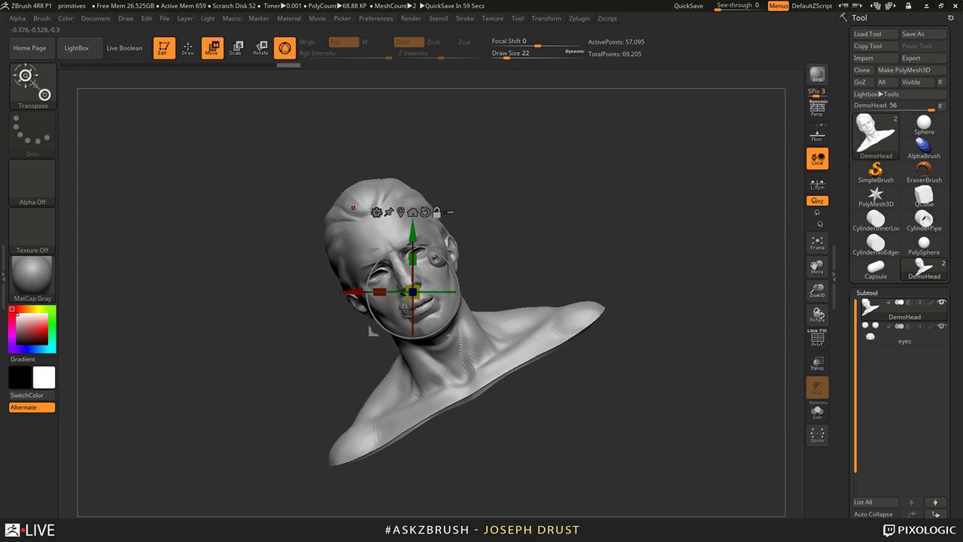
pyautogui.moveTo(519, 245); pyautogui.dragTo(581, 222)
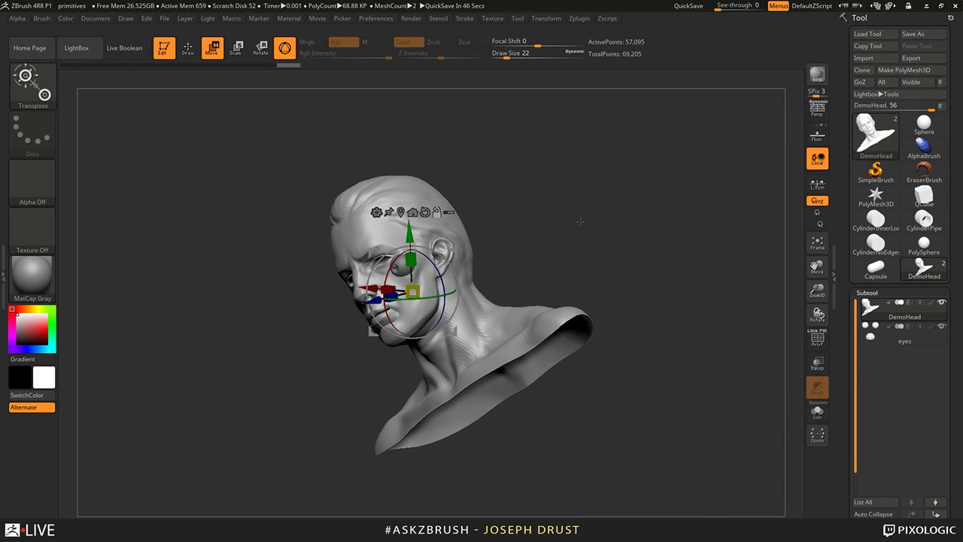
# - Switch to the web browser, open zbrushlive.com in the Broadcast Calendar tab, and pause the live stream
pyautogui.hotkey('alt', 'Tab')
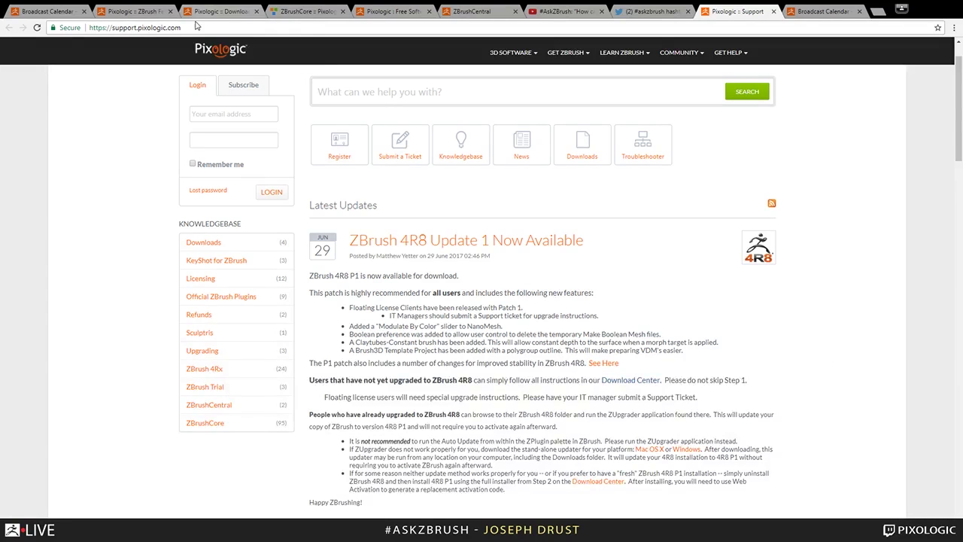
pyautogui.click(73, 11)
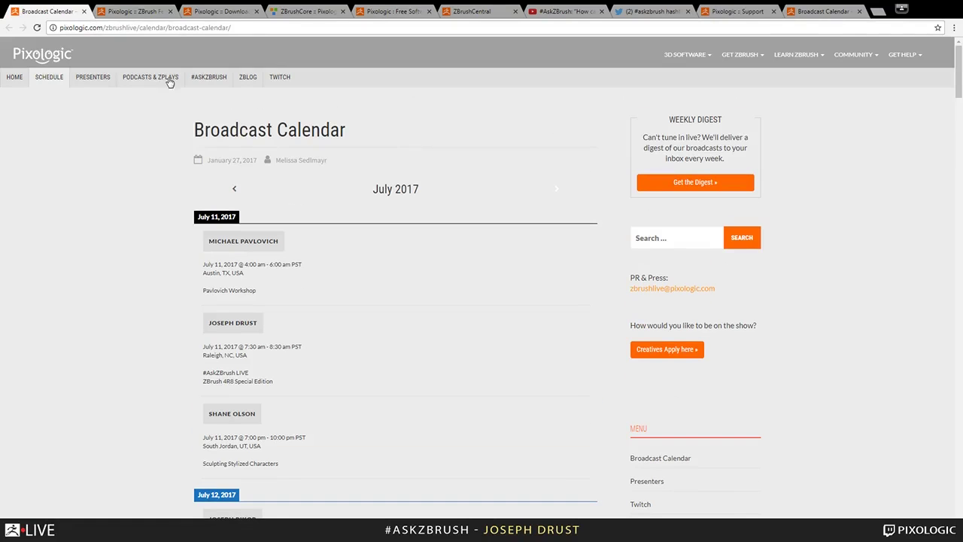
pyautogui.click(183, 28)
pyautogui.write('zbrushlive.com')
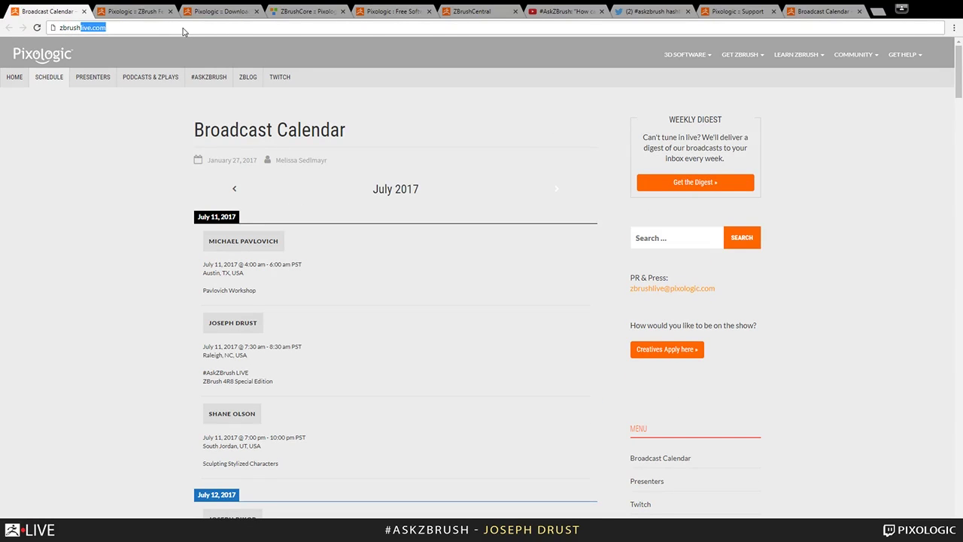
pyautogui.press('Return')
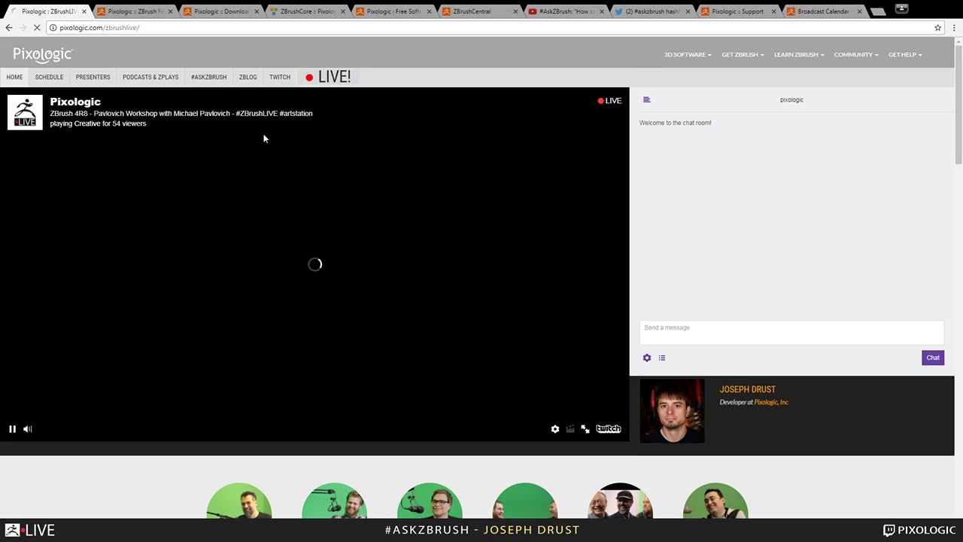
pyautogui.click(12, 428)
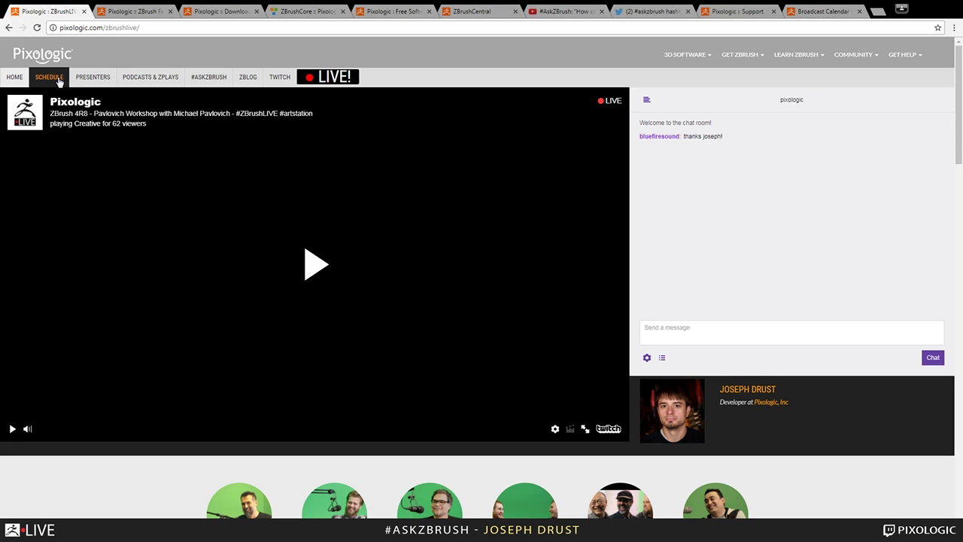
# - Open the ZBrushLIVE schedule and look through the July 2017 broadcast calendar
pyautogui.click(59, 80)
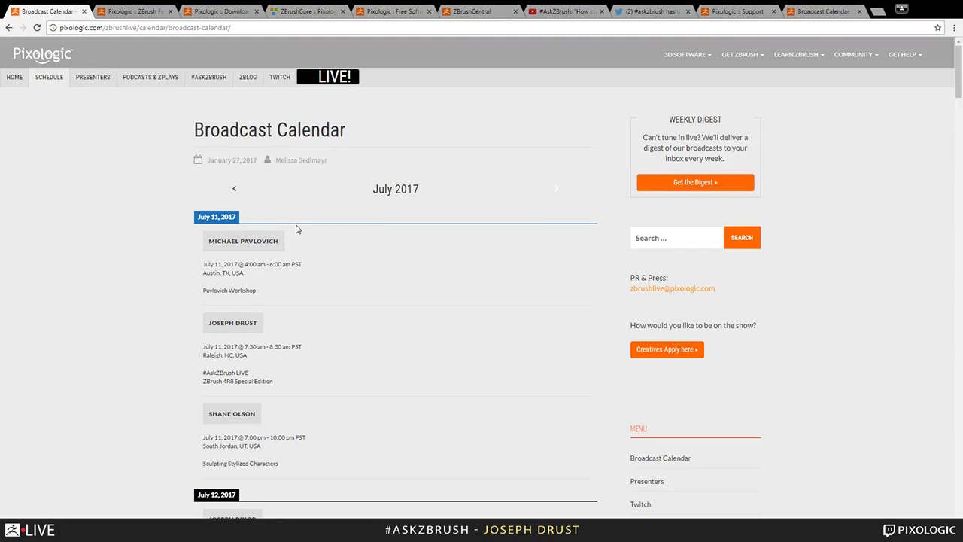
pyautogui.scroll(-6, 383, 198)
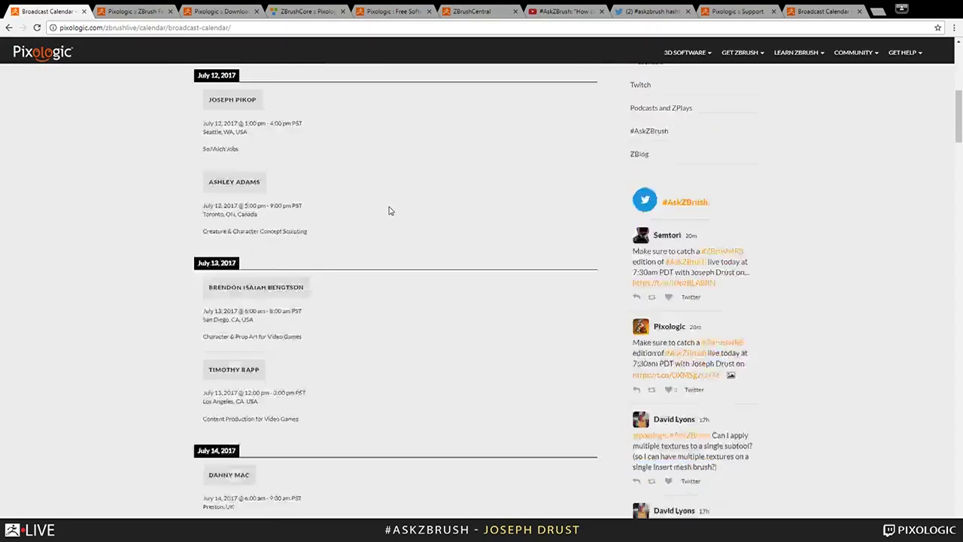
pyautogui.scroll(-5, 389, 211)
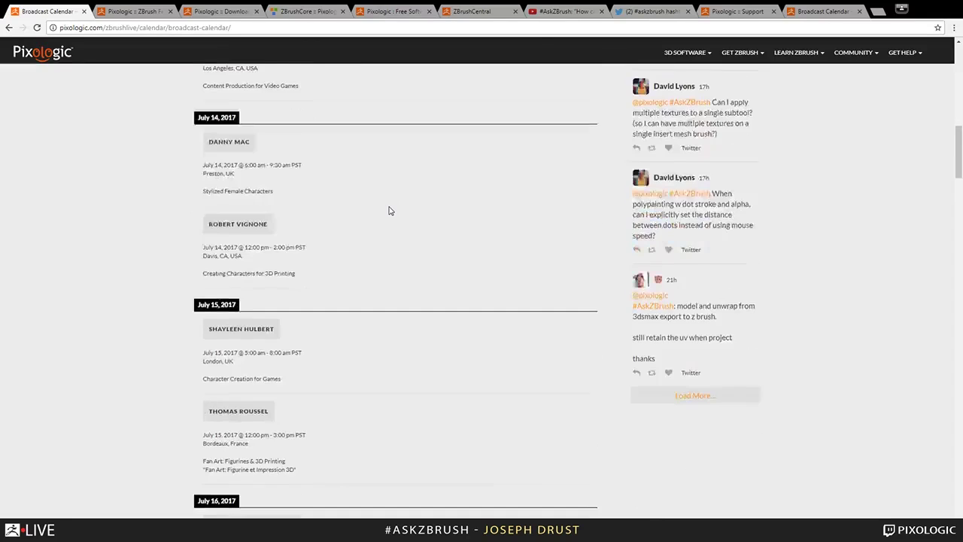
pyautogui.scroll(-3, 389, 211)
pyautogui.scroll(14, 390, 210)
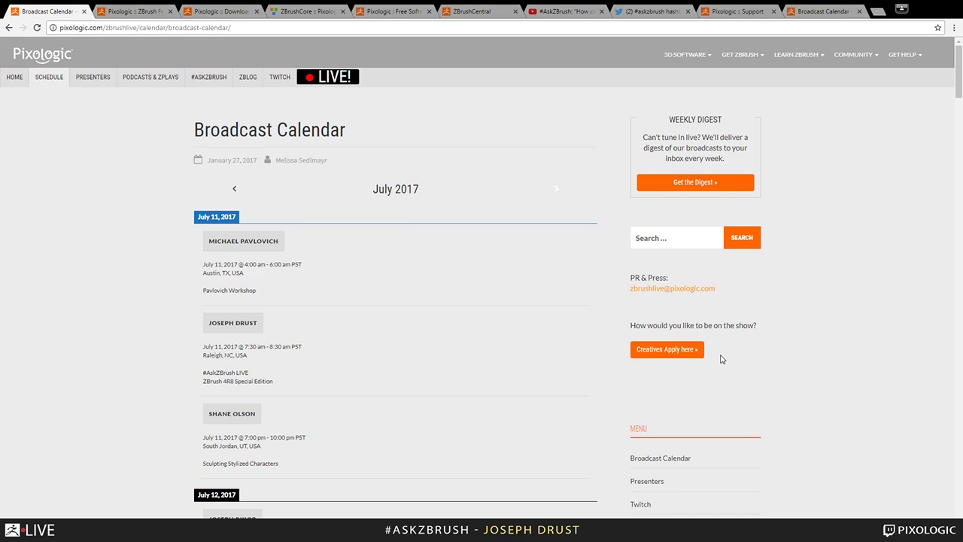
pyautogui.scroll(-1, 253, 264)
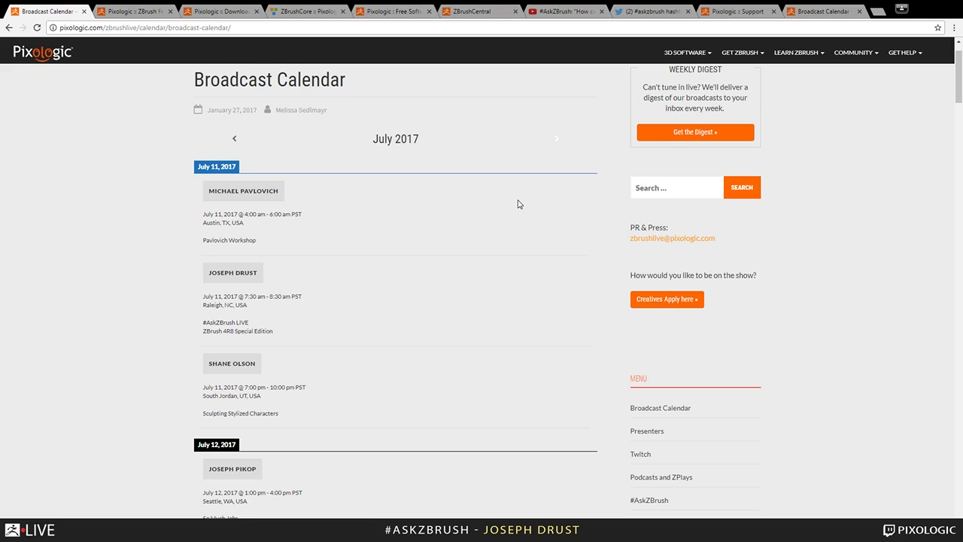
pyautogui.scroll(-2, 517, 204)
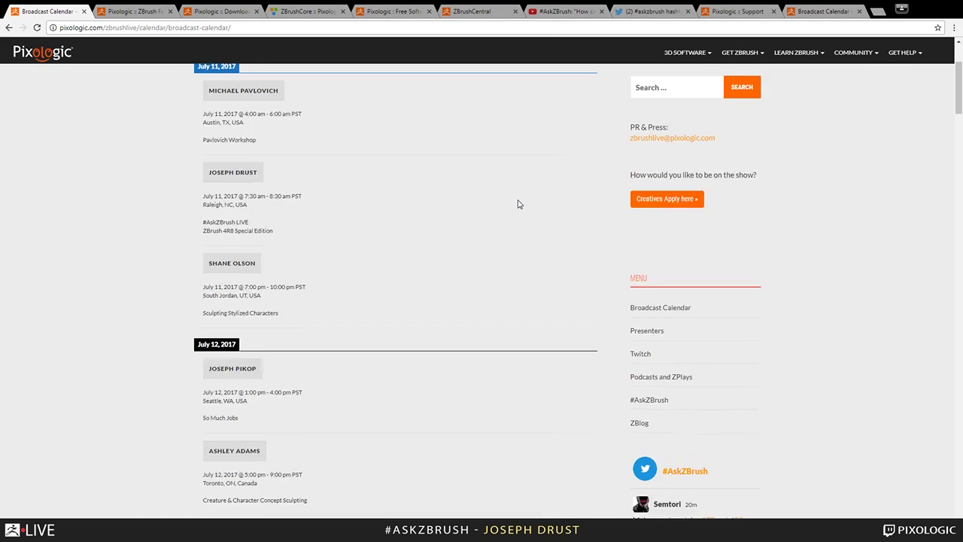
pyautogui.scroll(-3, 517, 204)
pyautogui.scroll(5, 518, 204)
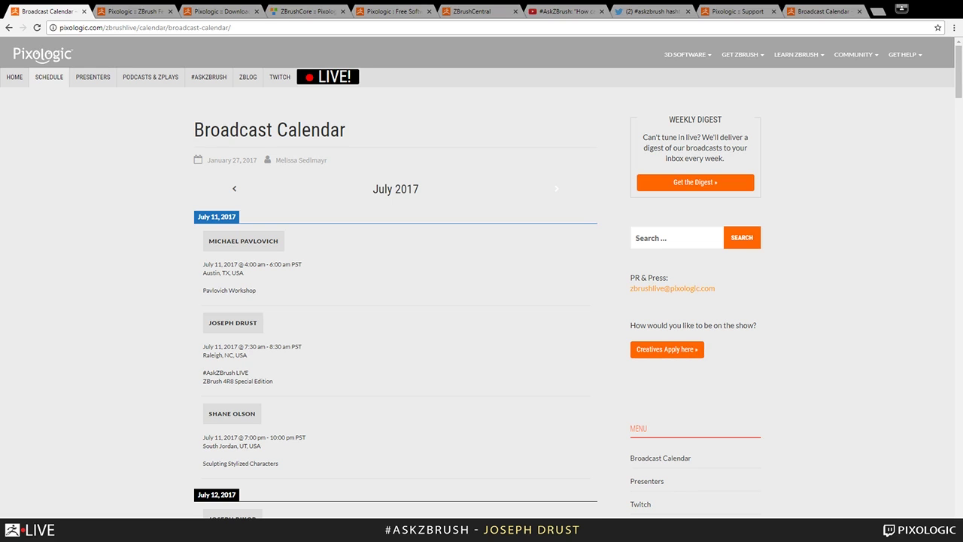
# - Switch back to ZBrush, load the CylinderPipe tool, and display its polyframe
pyautogui.hotkey('alt', 'Tab')
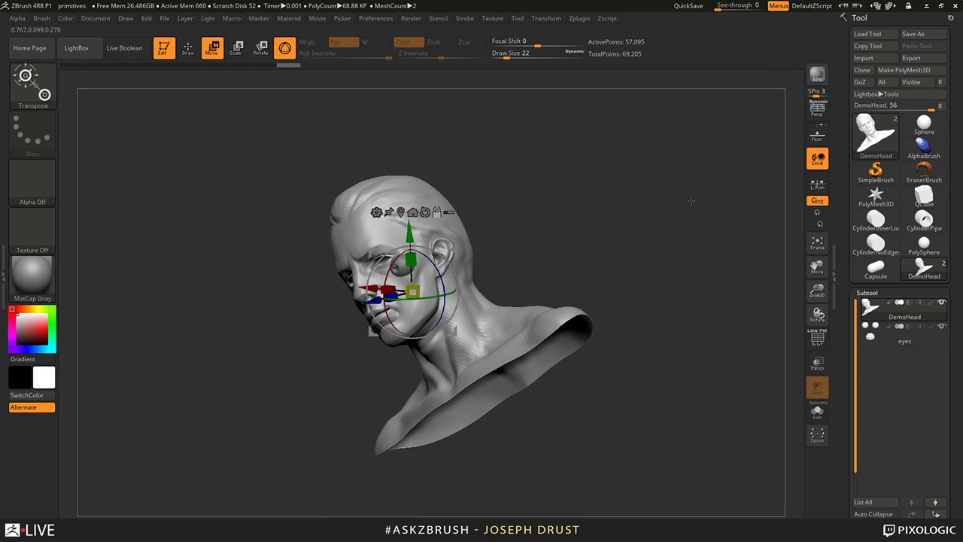
pyautogui.keyDown('shift'); pyautogui.moveTo(691, 200); pyautogui.dragTo(645, 253); pyautogui.keyUp('shift')
pyautogui.click(914, 225)
pyautogui.click(814, 340)
pyautogui.moveTo(715, 286)
pyautogui.mouseDown()
pyautogui.moveTo(710, 228)
pyautogui.moveTo(708, 238)
pyautogui.moveTo(698, 218)
pyautogui.moveTo(699, 281)
pyautogui.moveTo(665, 269)
pyautogui.mouseUp()
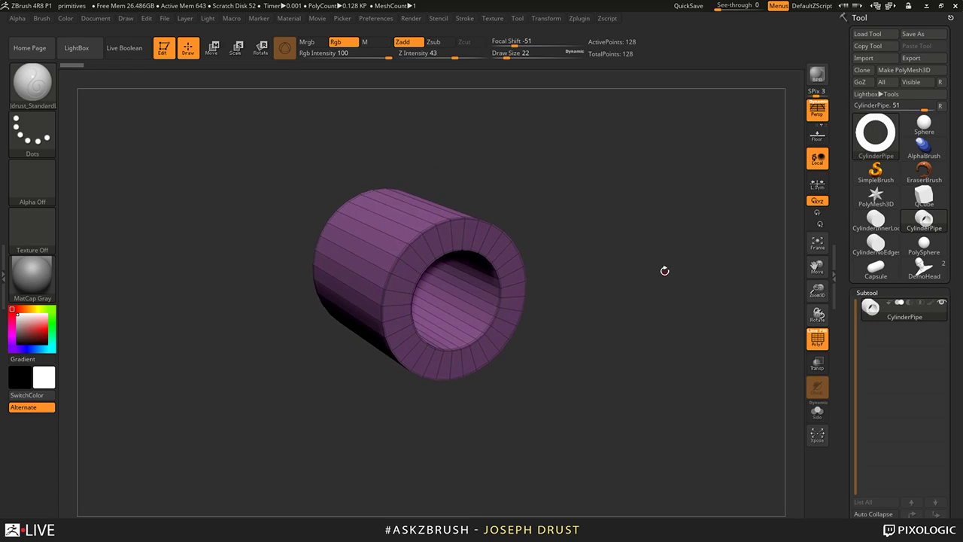
# - With the ZModeler brush, store the whole cylinder pipe as an insert mesh using Mesh To Brush on All Polygons
pyautogui.press('b')
pyautogui.press('z')
pyautogui.press('m')
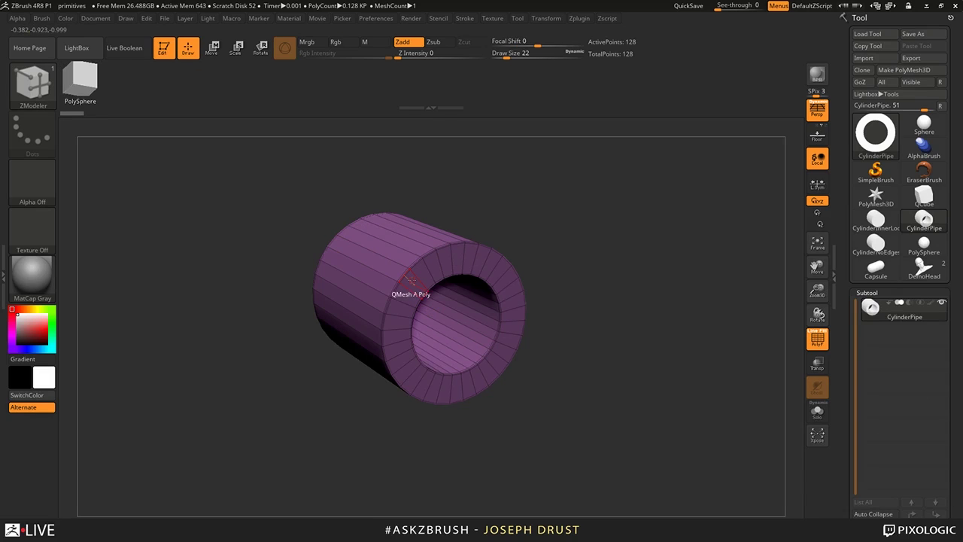
pyautogui.press('space')
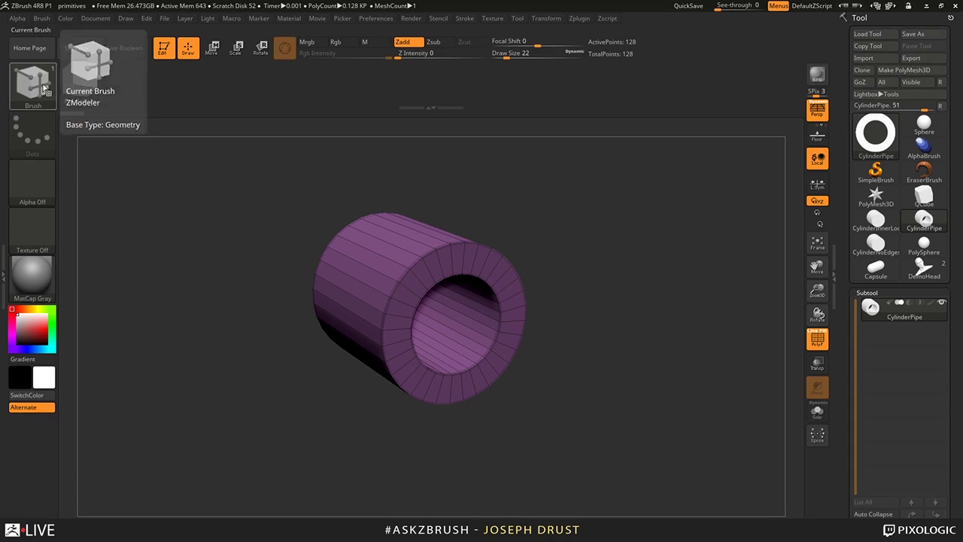
pyautogui.press('space')
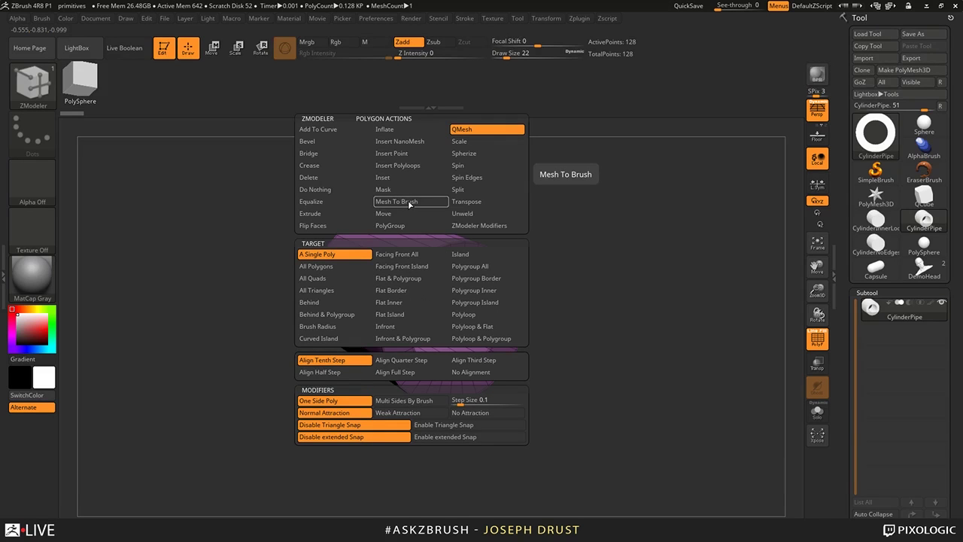
pyautogui.click(409, 202)
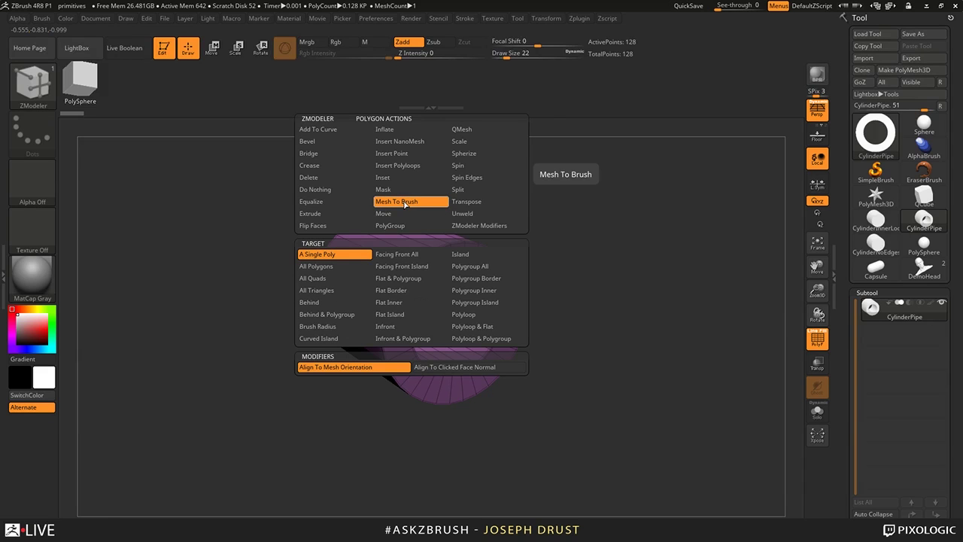
pyautogui.click(318, 268)
pyautogui.click(425, 273)
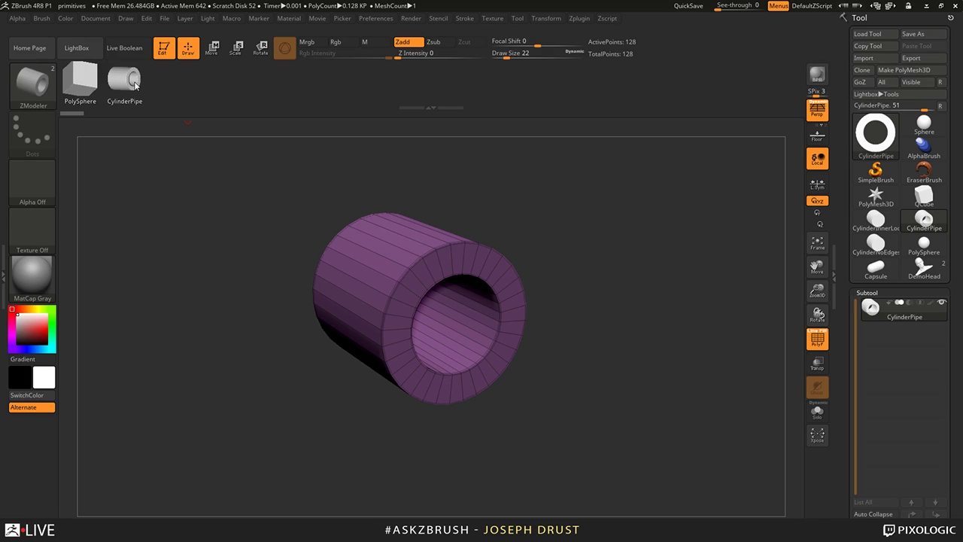
# - Store the pipe's flat end ring in the brush using Mesh To Brush with the Flat Island target
pyautogui.click(41, 19)
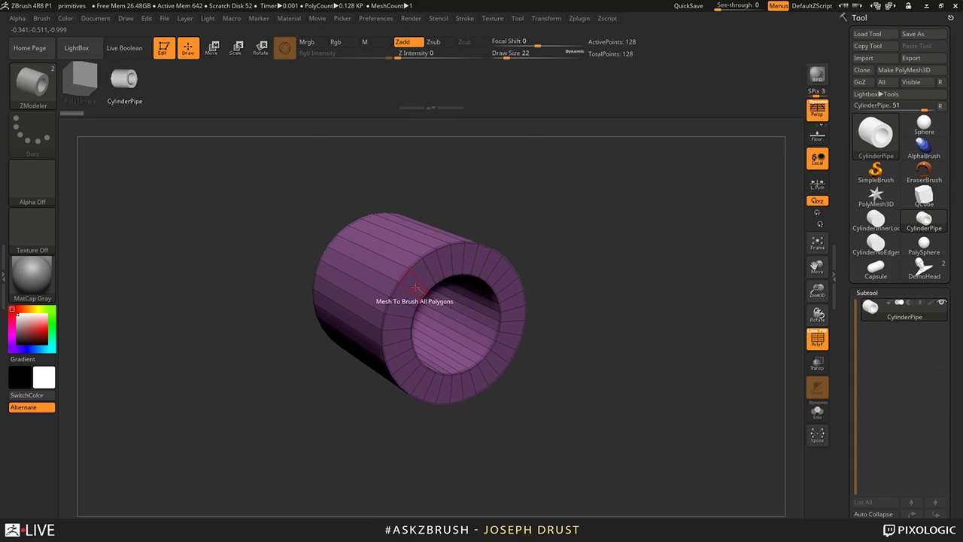
pyautogui.press('space')
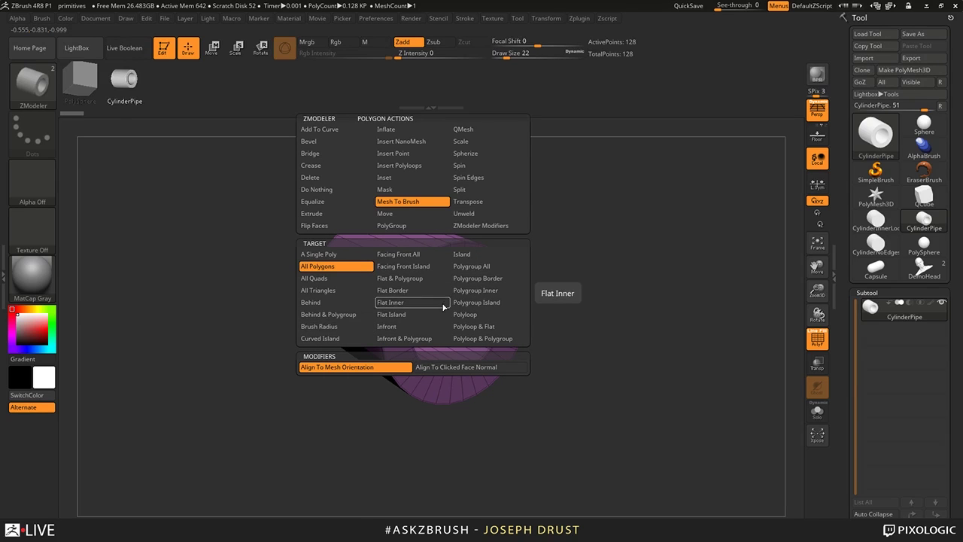
pyautogui.click(391, 314)
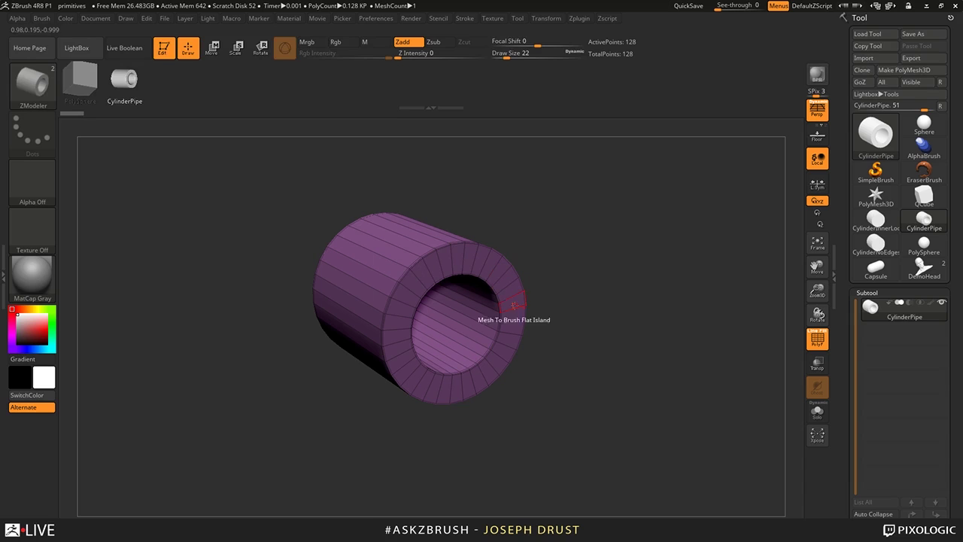
pyautogui.click(440, 263)
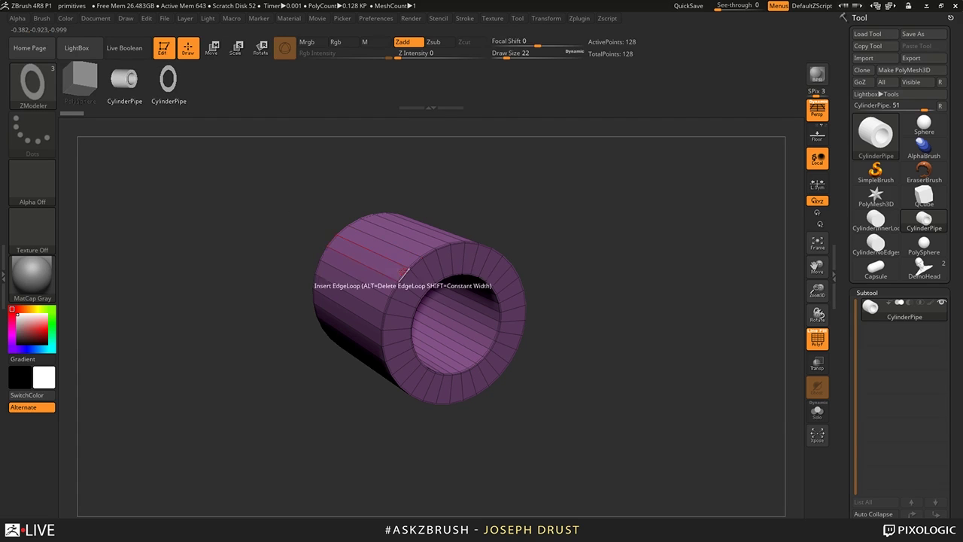
pyautogui.press('space')
pyautogui.click(382, 214)
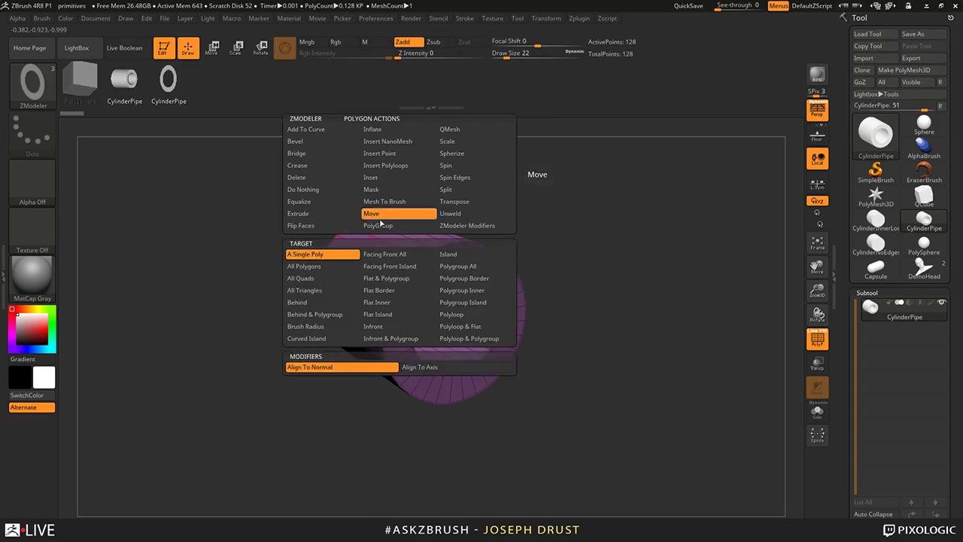
pyautogui.click(381, 225)
pyautogui.moveTo(464, 213); pyautogui.dragTo(380, 251, button='right')
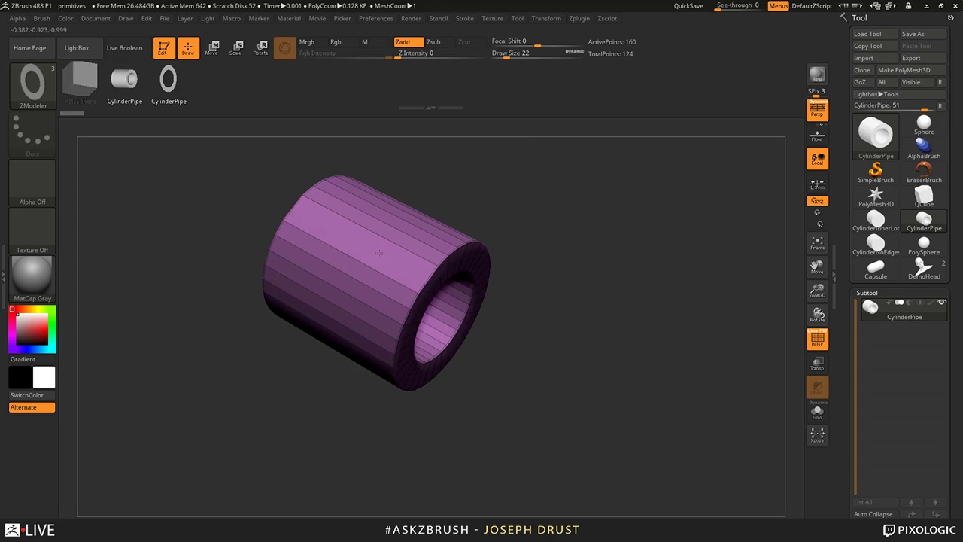
pyautogui.click(368, 245)
pyautogui.hotkey('ctrl', 'z')
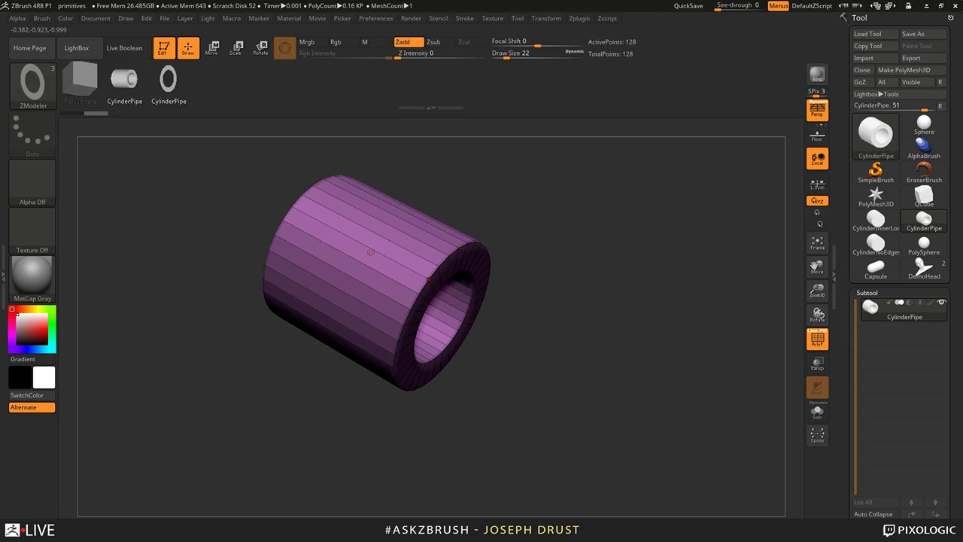
# - Give the pipe's outer wall its own polygroup using ZModeler's Polygroup PolyLoop edge action
pyautogui.press('space')
pyautogui.click(298, 362)
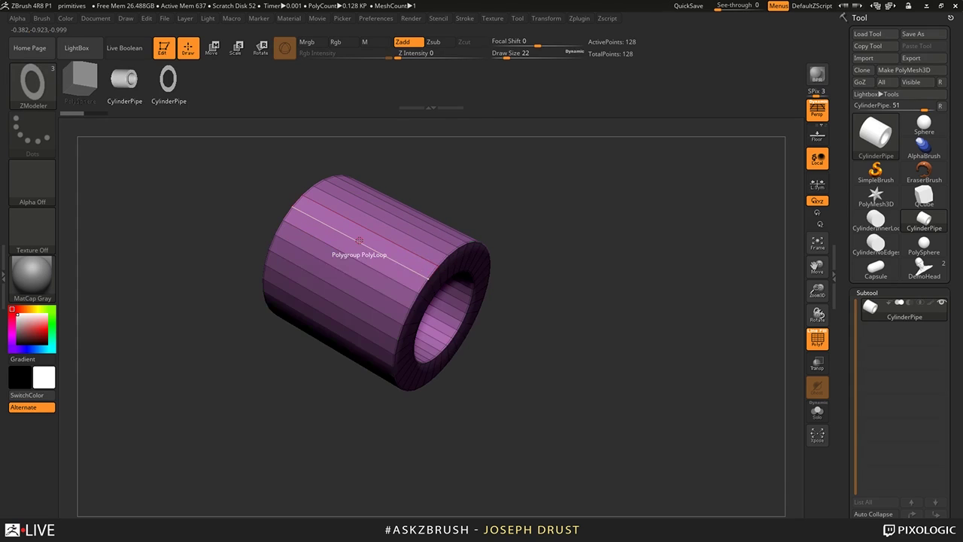
pyautogui.click(356, 244)
pyautogui.press('alt')
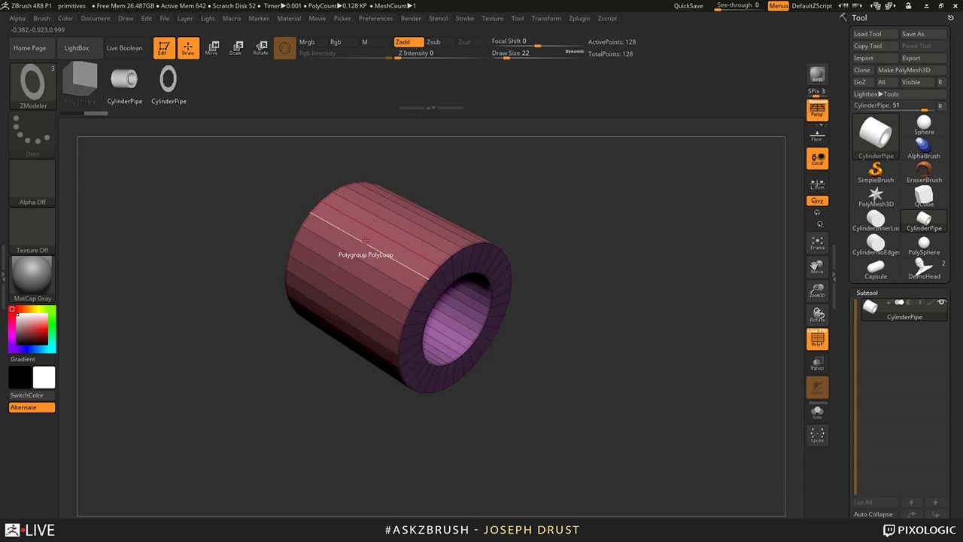
# - Store the pipe's outer wall polygroup in the brush using Mesh To Brush with the Polygroup All target
pyautogui.press('space')
pyautogui.click(367, 203)
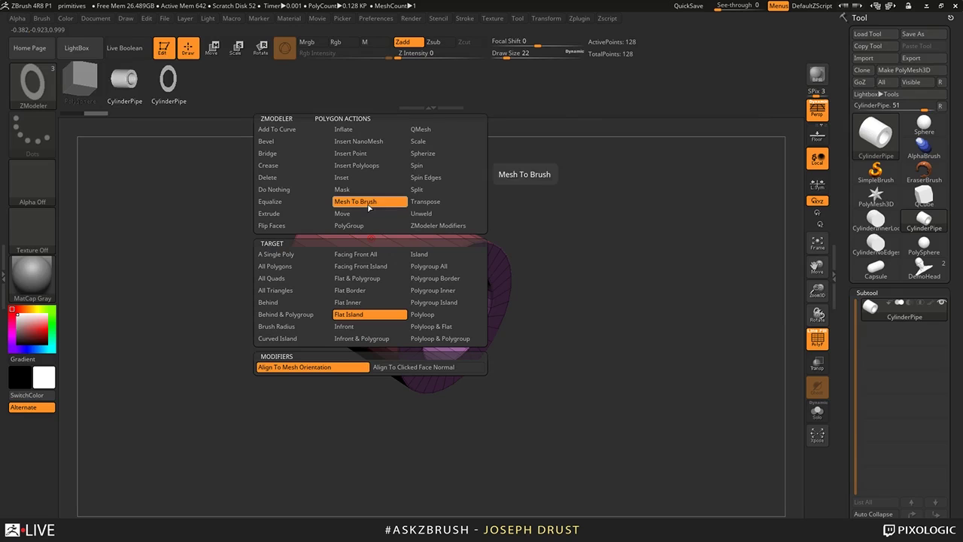
pyautogui.click(447, 269)
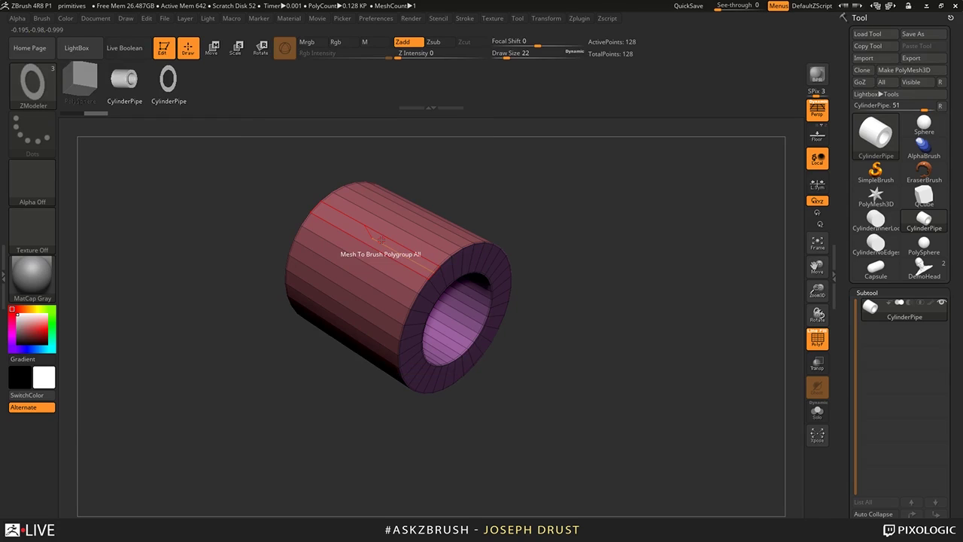
pyautogui.click(331, 305)
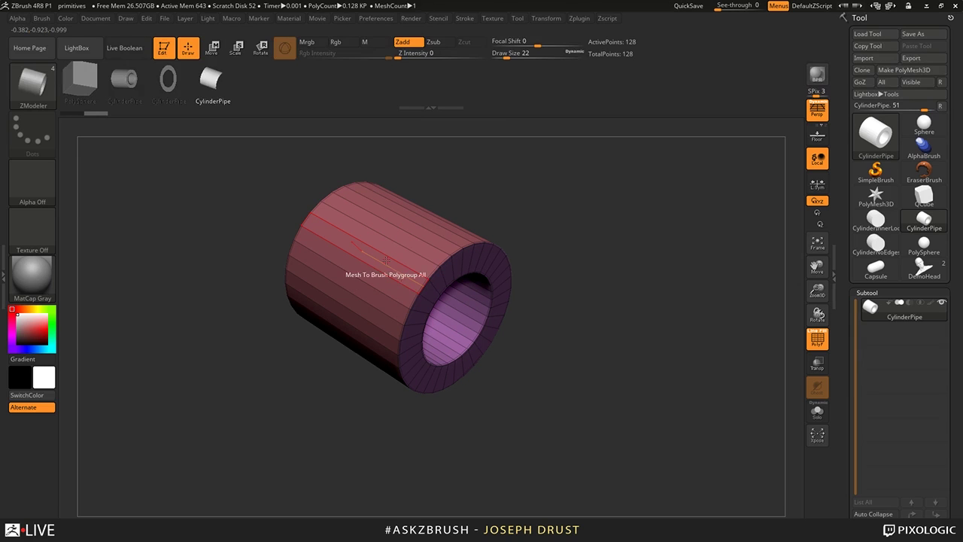
# - Set the polygon action to Insert NanoMesh and insert the stored outer wall mesh around the pipe's outer polygroup
pyautogui.press('space')
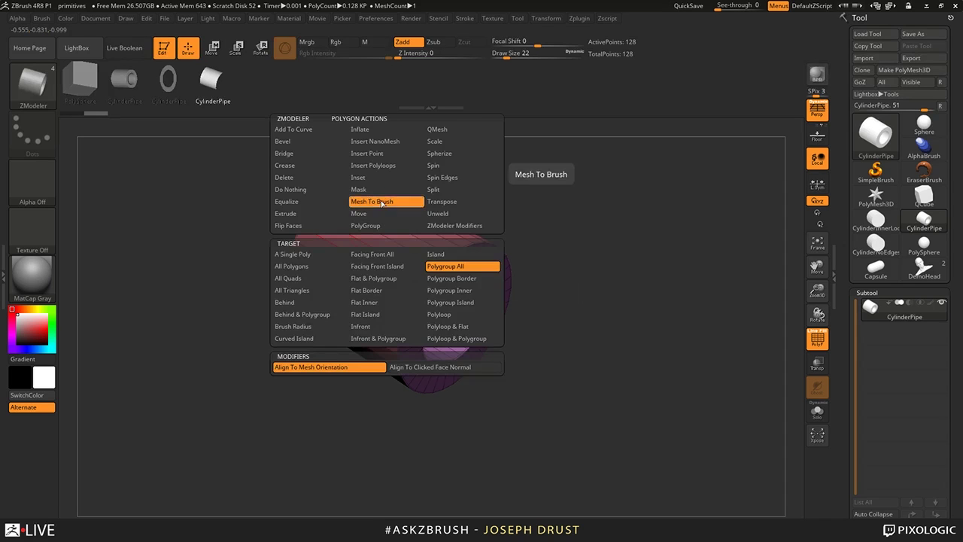
pyautogui.click(388, 143)
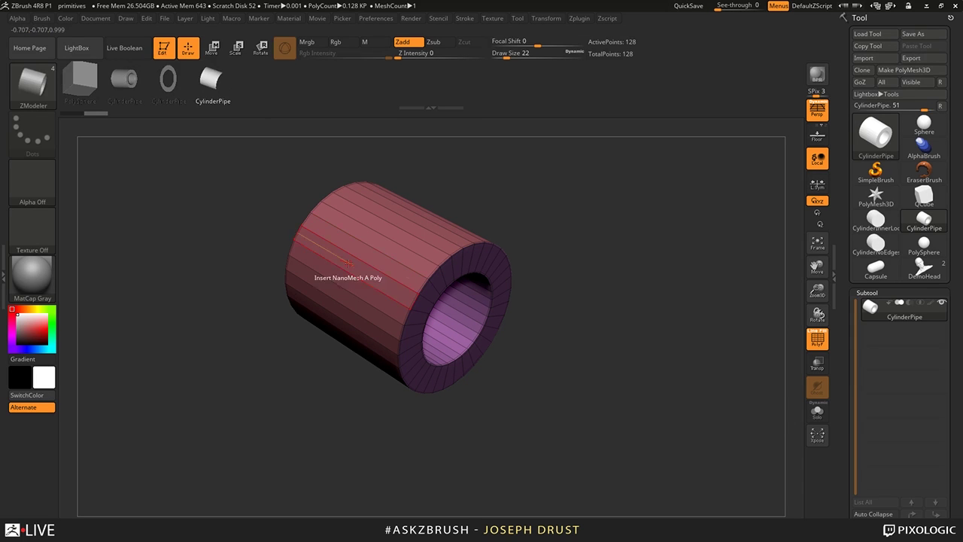
pyautogui.moveTo(360, 254); pyautogui.dragTo(382, 277)
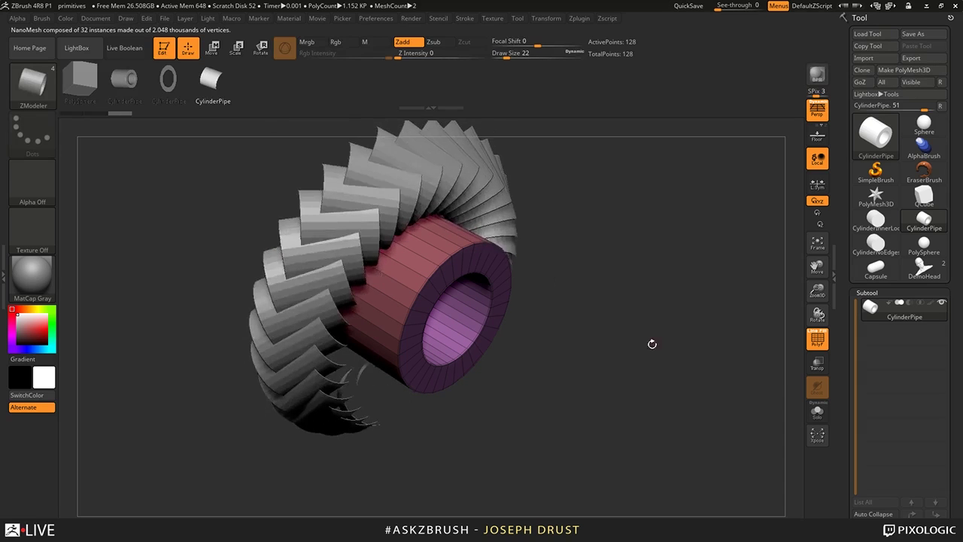
# - Undo the outer wall NanoMesh, try inserting it again at a larger size, and undo that insertion too
pyautogui.moveTo(652, 344); pyautogui.dragTo(615, 338)
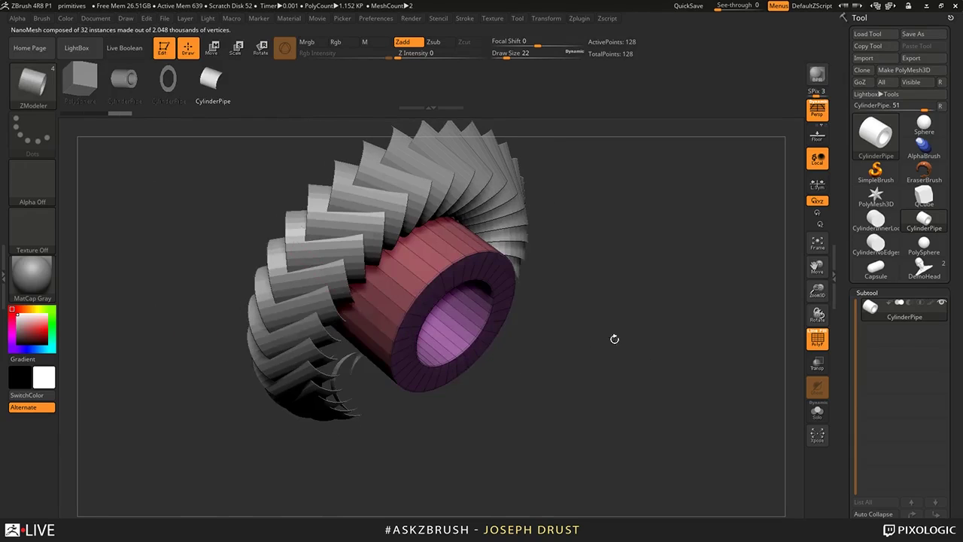
pyautogui.moveTo(542, 228)
pyautogui.mouseDown()
pyautogui.moveTo(636, 327)
pyautogui.moveTo(662, 335)
pyautogui.moveTo(642, 332)
pyautogui.mouseUp()
pyautogui.press('ctrl')
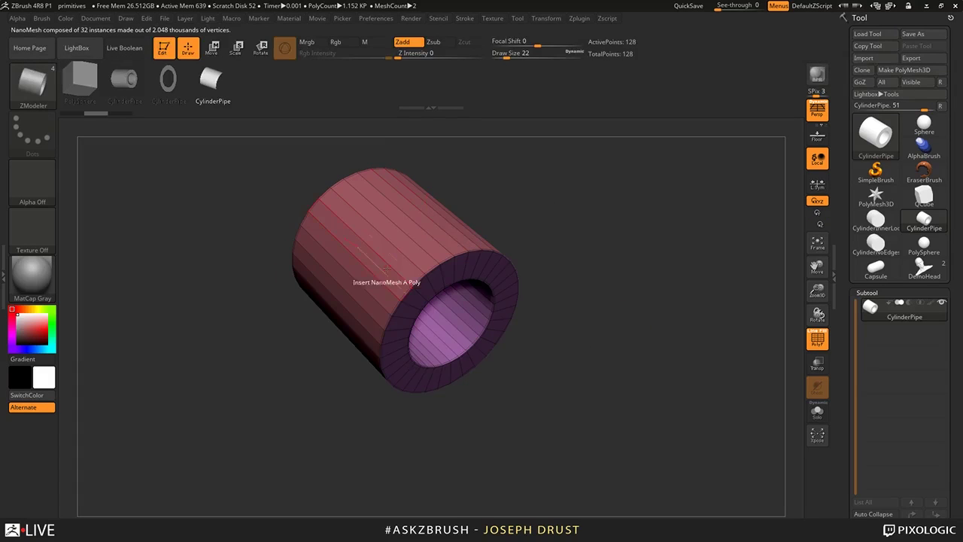
pyautogui.moveTo(613, 286); pyautogui.dragTo(586, 261)
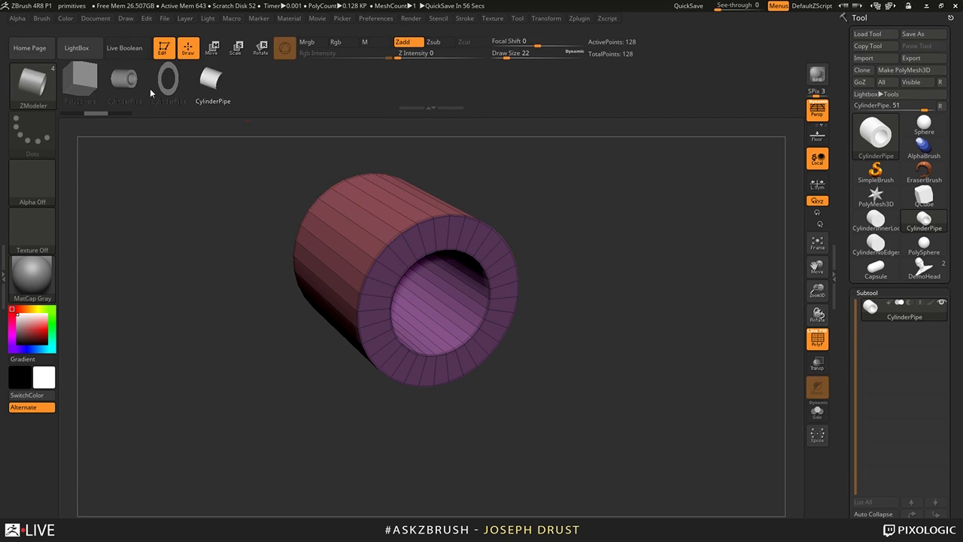
pyautogui.moveTo(343, 212); pyautogui.dragTo(301, 151)
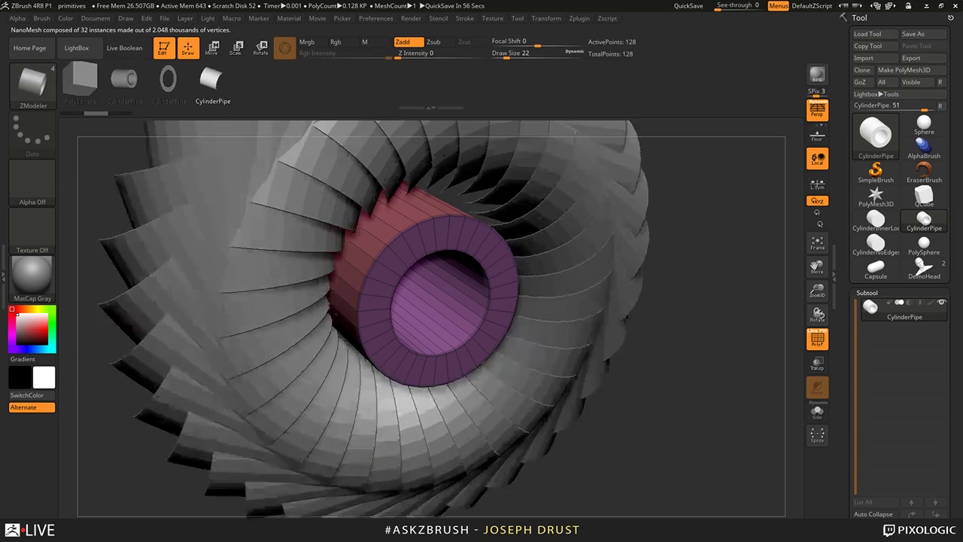
pyautogui.hotkey('ctrl', 'z')
pyautogui.hotkey('ctrl', 'z')
pyautogui.hotkey('ctrl', 'z')
pyautogui.hotkey('ctrl', 'z')
pyautogui.hotkey('ctrl', 'z')
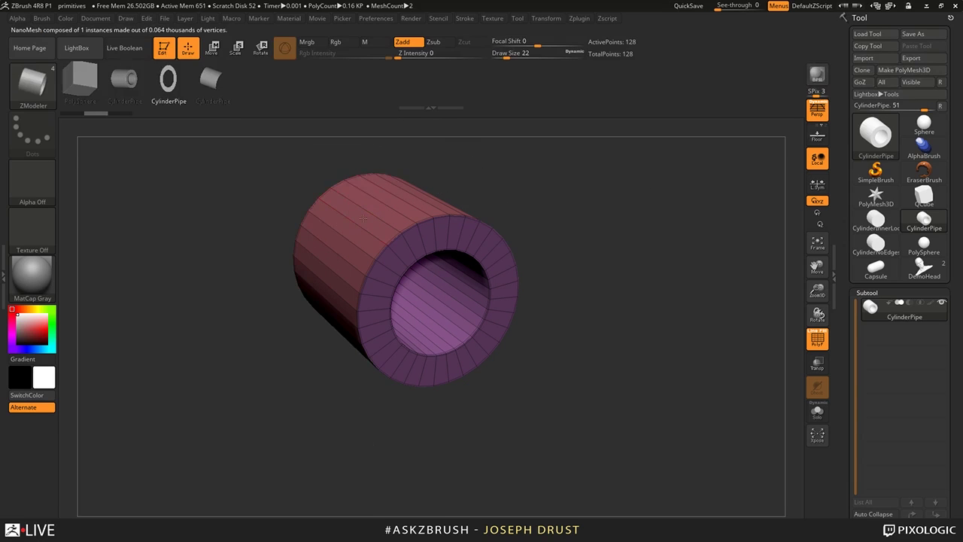
# - Insert the stored flat ring mesh as a NanoMesh across the pipe's outer wall polygroup
pyautogui.moveTo(364, 219)
pyautogui.mouseDown()
pyautogui.moveTo(316, 159)
pyautogui.moveTo(361, 218)
pyautogui.moveTo(331, 173)
pyautogui.moveTo(365, 214)
pyautogui.moveTo(387, 171)
pyautogui.moveTo(371, 199)
pyautogui.moveTo(293, 203)
pyautogui.moveTo(378, 211)
pyautogui.mouseUp()
pyautogui.moveTo(650, 281)
pyautogui.mouseDown()
pyautogui.moveTo(640, 302)
pyautogui.moveTo(671, 291)
pyautogui.moveTo(638, 232)
pyautogui.mouseUp()
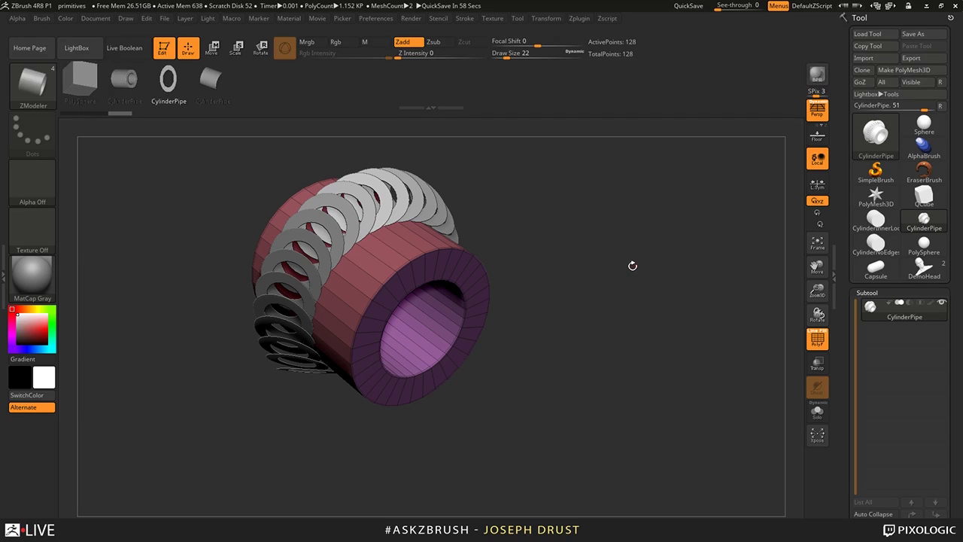
pyautogui.moveTo(636, 280); pyautogui.dragTo(641, 285)
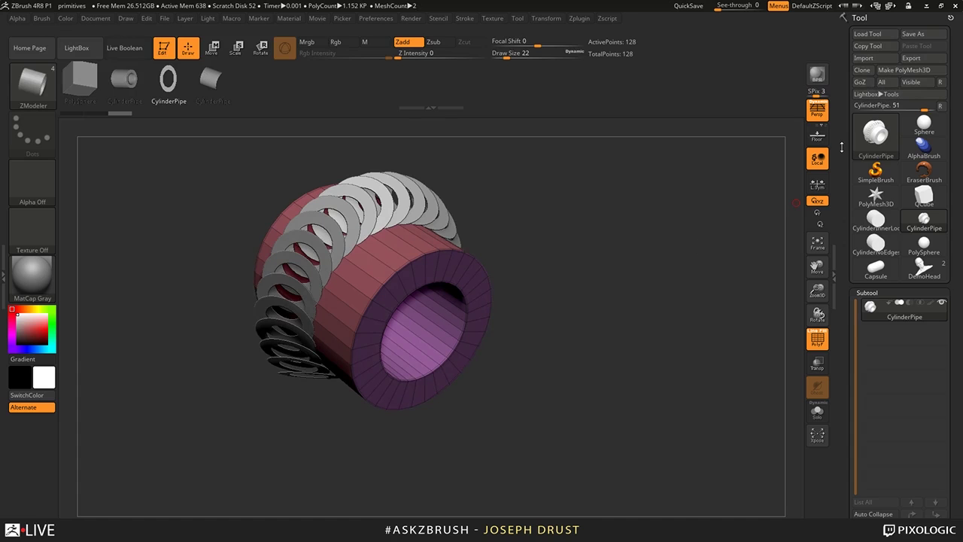
pyautogui.moveTo(531, 273); pyautogui.dragTo(570, 276)
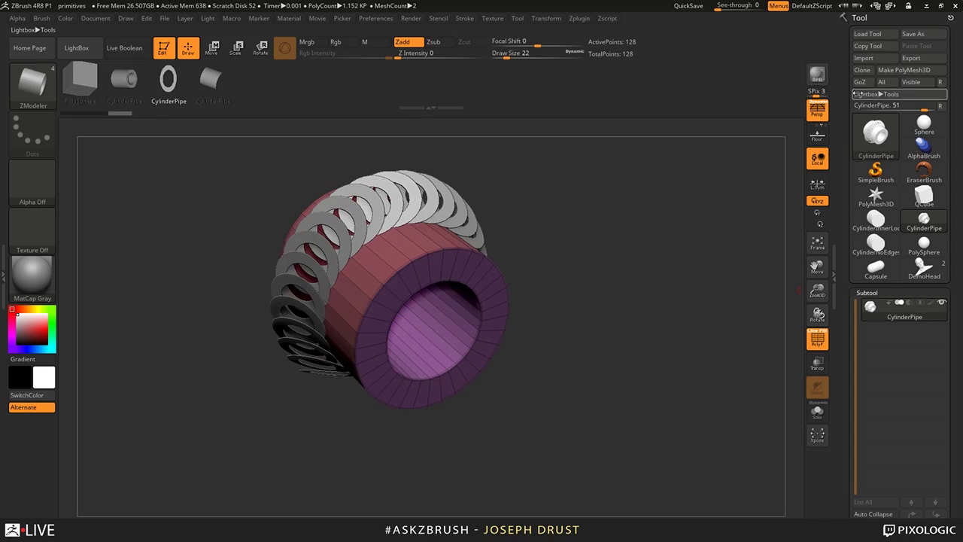
# - In the NanoMesh settings, set the rings' Size to 0.43627 and ZOffset to 0.4176
pyautogui.moveTo(845, 325)
pyautogui.mouseDown()
pyautogui.moveTo(862, 271)
pyautogui.moveTo(849, 288)
pyautogui.moveTo(851, 339)
pyautogui.mouseUp()
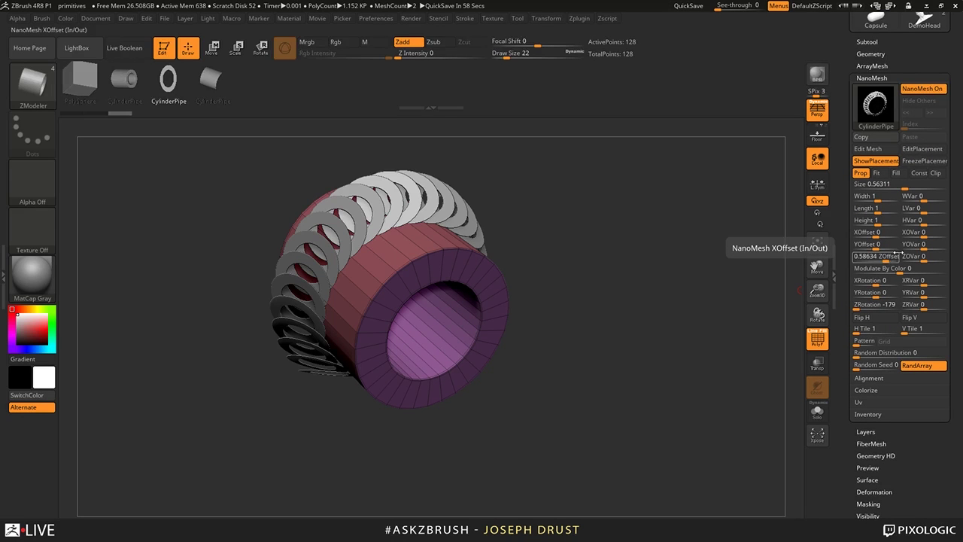
pyautogui.moveTo(906, 188)
pyautogui.mouseDown()
pyautogui.moveTo(924, 188)
pyautogui.moveTo(895, 188)
pyautogui.moveTo(934, 186)
pyautogui.moveTo(912, 186)
pyautogui.mouseUp()
pyautogui.moveTo(879, 257)
pyautogui.mouseDown()
pyautogui.moveTo(858, 257)
pyautogui.moveTo(903, 258)
pyautogui.moveTo(881, 257)
pyautogui.mouseUp()
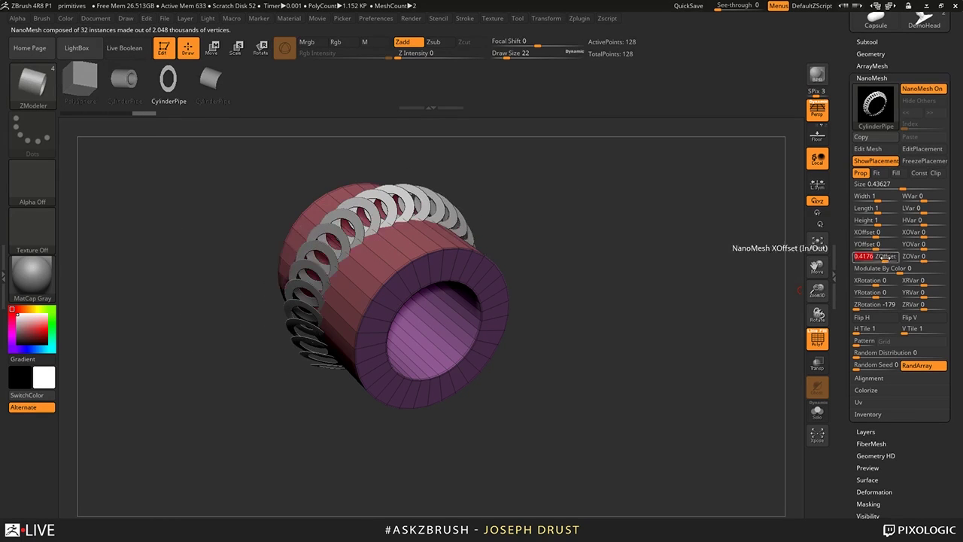
# - Scatter the NanoMesh rings over the pipe with Random Distribution 6.22237 and Random Seed 2
pyautogui.moveTo(858, 353); pyautogui.dragTo(888, 353)
pyautogui.click(877, 356)
pyautogui.moveTo(680, 170); pyautogui.dragTo(703, 236)
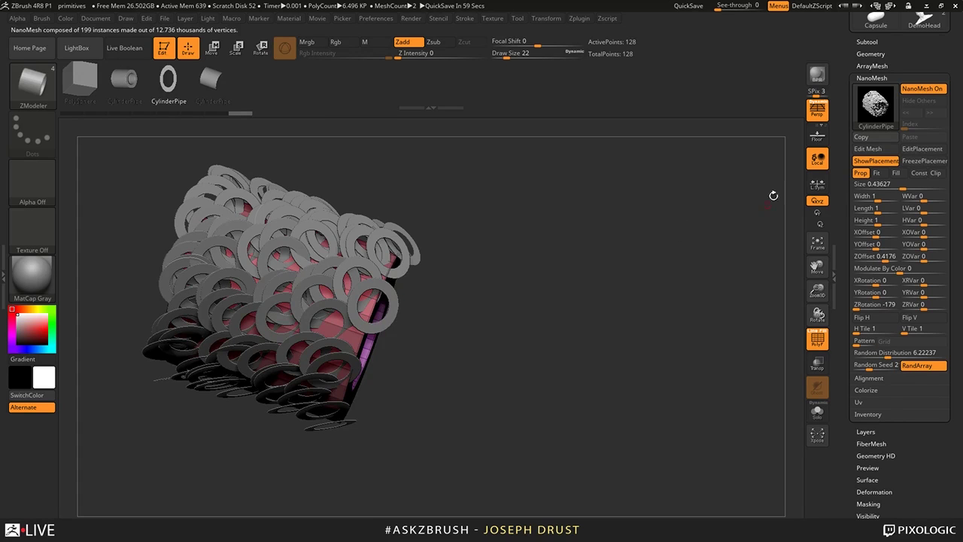
pyautogui.moveTo(773, 195); pyautogui.dragTo(722, 223)
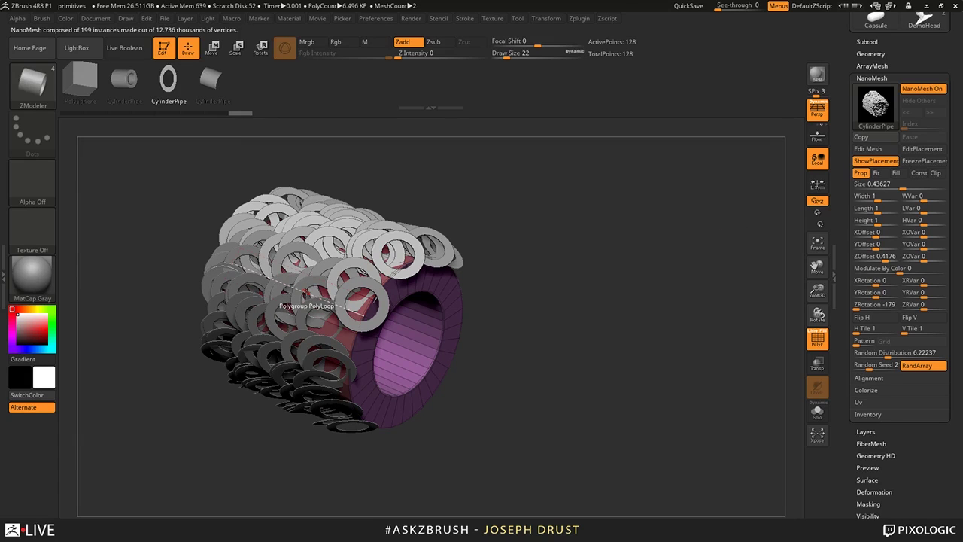
pyautogui.moveTo(628, 310); pyautogui.dragTo(622, 336)
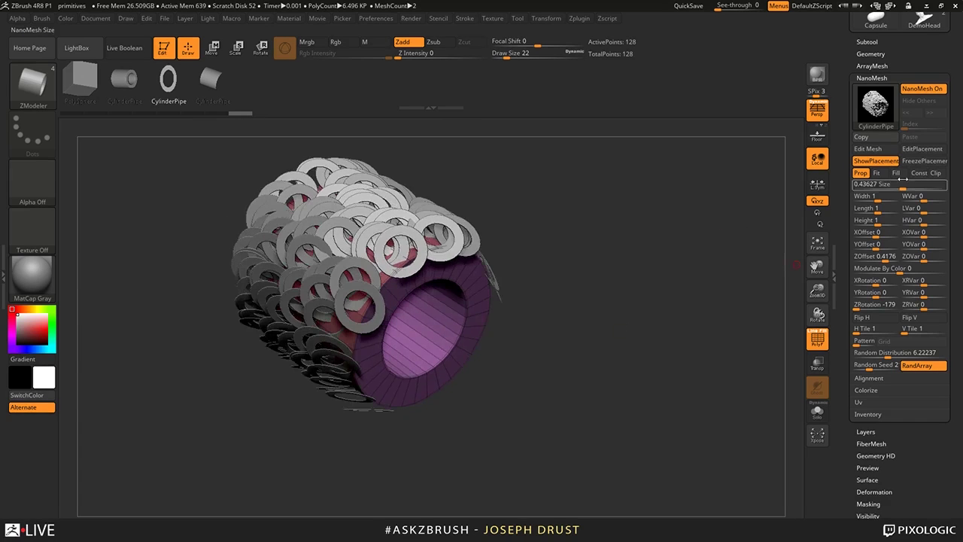
# - Set the NanoMesh rings' Length to 1.44269, height variation (HVar) to 4, and Z offset variation (ZOVar) to -26
pyautogui.moveTo(876, 208); pyautogui.dragTo(926, 218)
pyautogui.moveTo(925, 257); pyautogui.dragTo(915, 256)
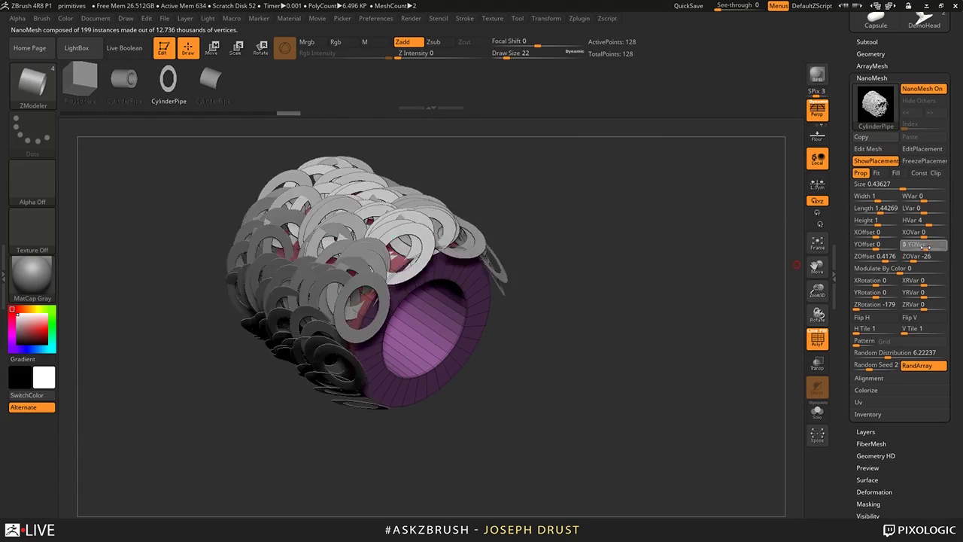
pyautogui.moveTo(663, 211); pyautogui.dragTo(657, 248)
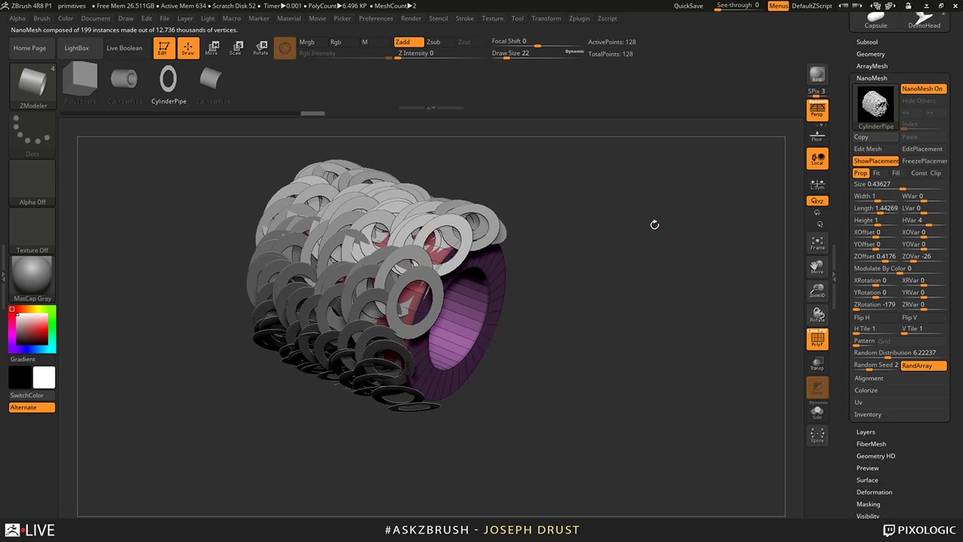
# - Render the pipe with BPR to preview the NanoMesh rings, and view them from another angle
pyautogui.click(817, 73)
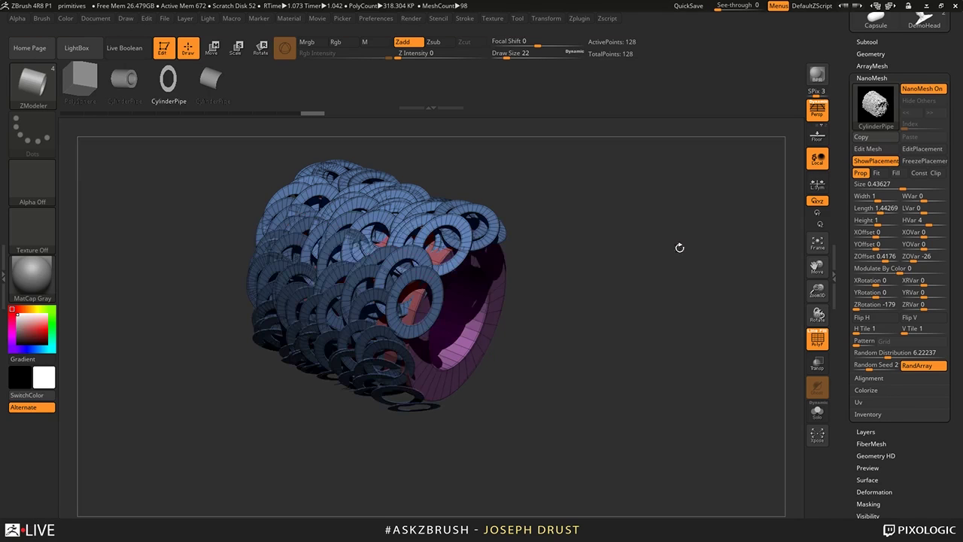
pyautogui.moveTo(634, 335); pyautogui.dragTo(648, 334)
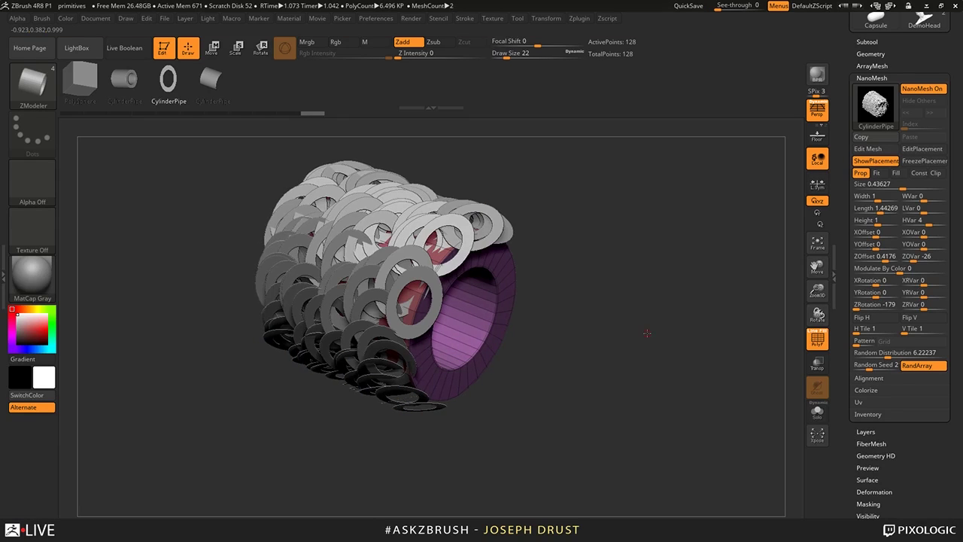
pyautogui.moveTo(710, 298); pyautogui.dragTo(615, 286)
# - Edit the NanoMesh source ring, thicken it with ZModeler's QMesh on All Polygons, and return to the ring-covered pipe
pyautogui.click(875, 153)
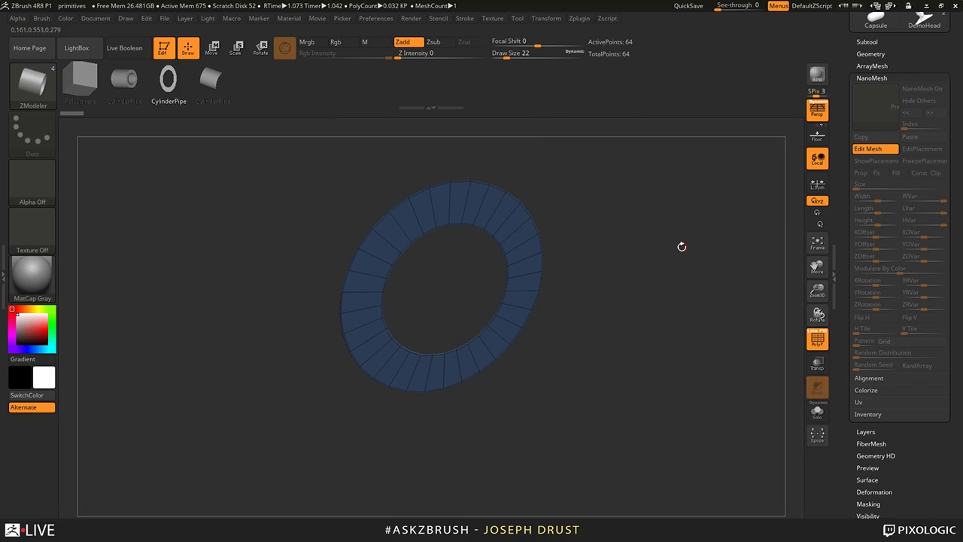
pyautogui.press('space')
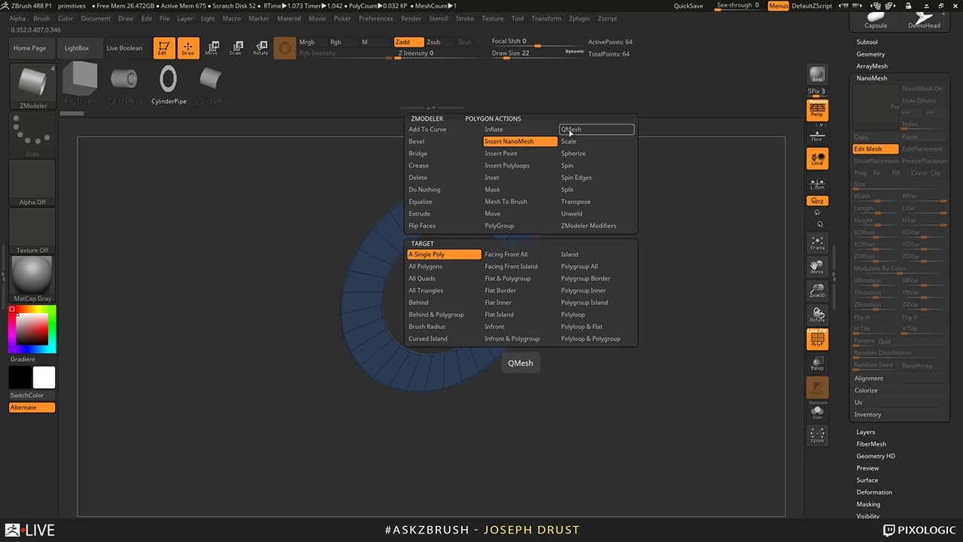
pyautogui.click(570, 130)
pyautogui.click(427, 266)
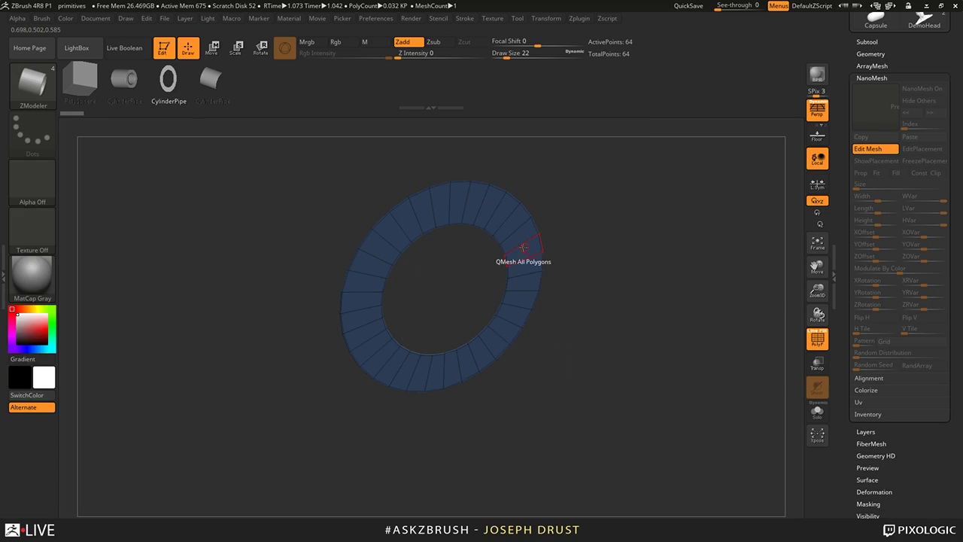
pyautogui.moveTo(522, 248); pyautogui.dragTo(678, 262)
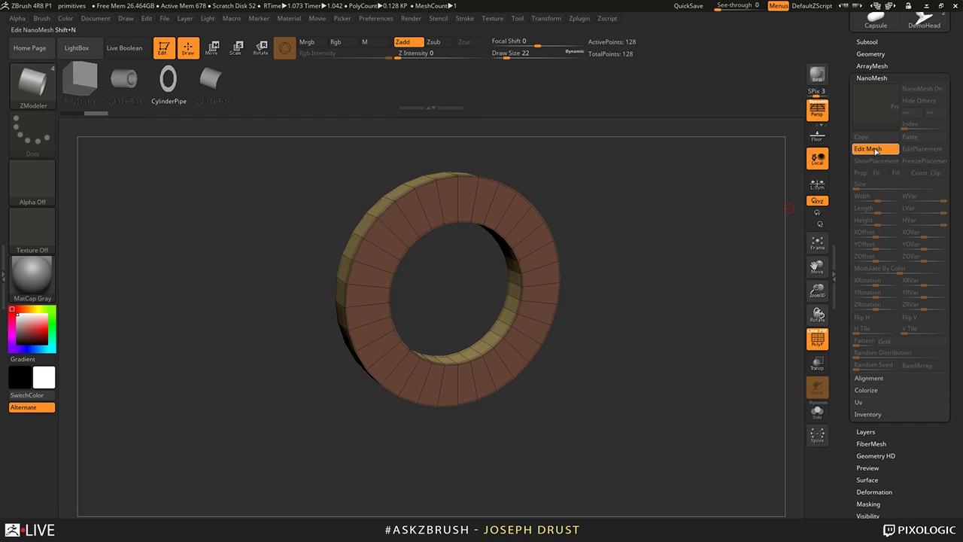
pyautogui.click(875, 151)
pyautogui.moveTo(663, 324); pyautogui.dragTo(670, 255)
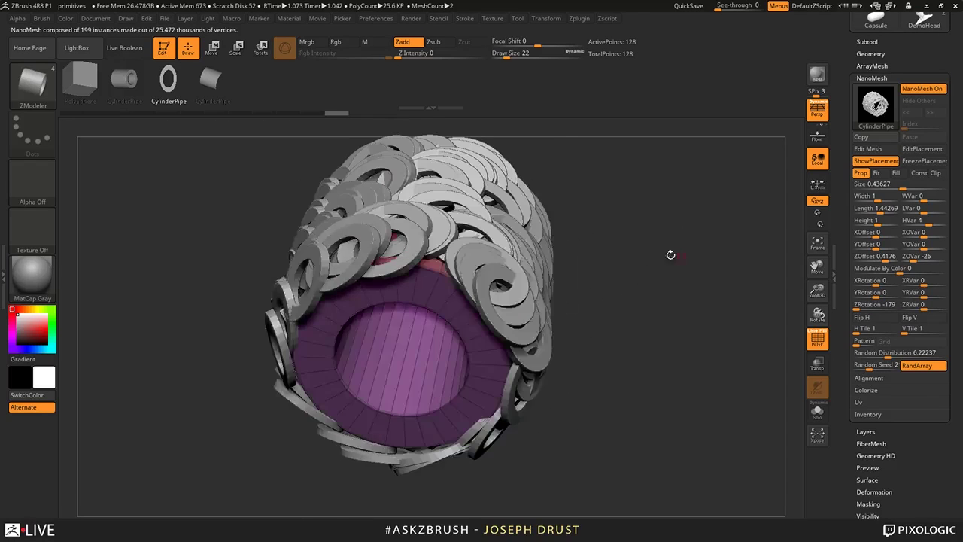
pyautogui.moveTo(614, 269); pyautogui.dragTo(606, 292)
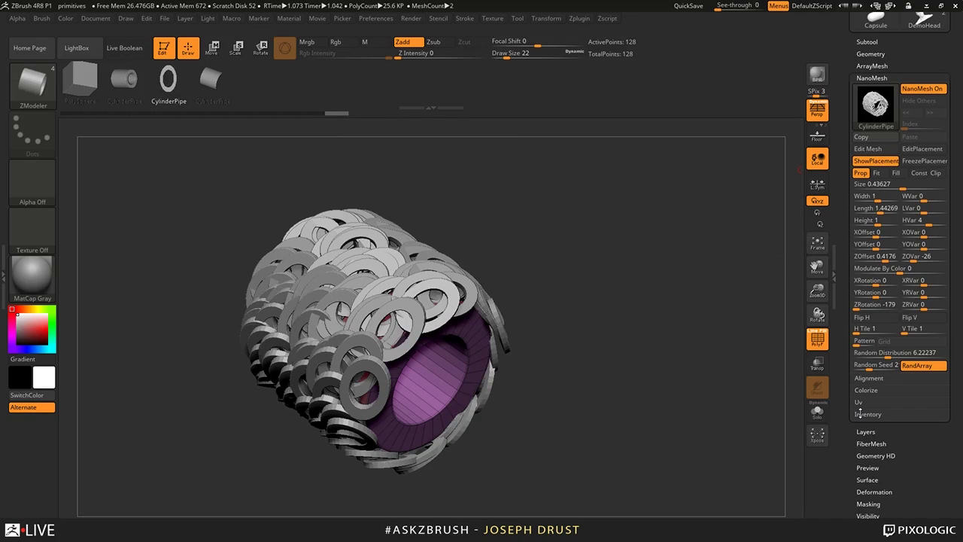
pyautogui.moveTo(682, 322); pyautogui.dragTo(612, 312)
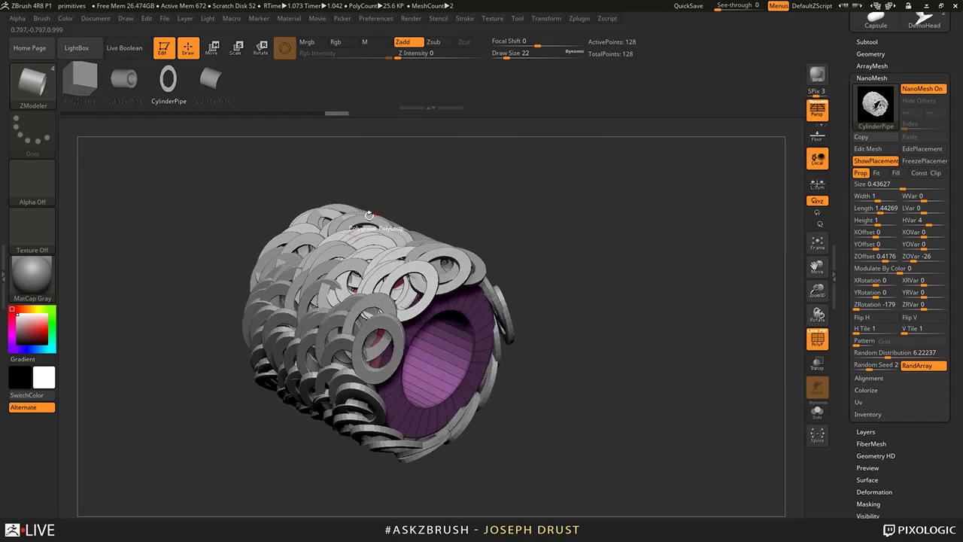
# - Examine the NanoMesh Inventory options for extracting or replacing the inserted mesh
pyautogui.click(873, 415)
pyautogui.scroll(-2, 873, 392)
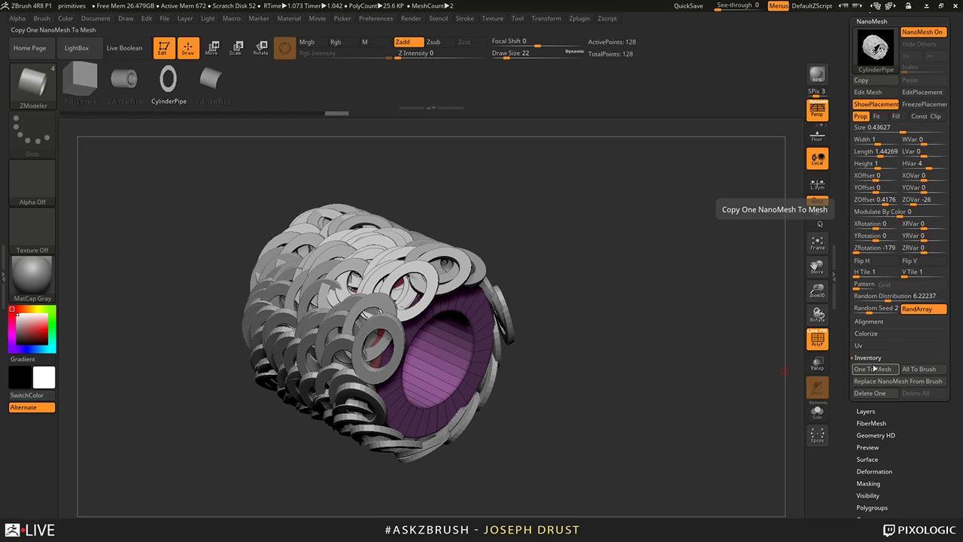
pyautogui.scroll(3, 877, 301)
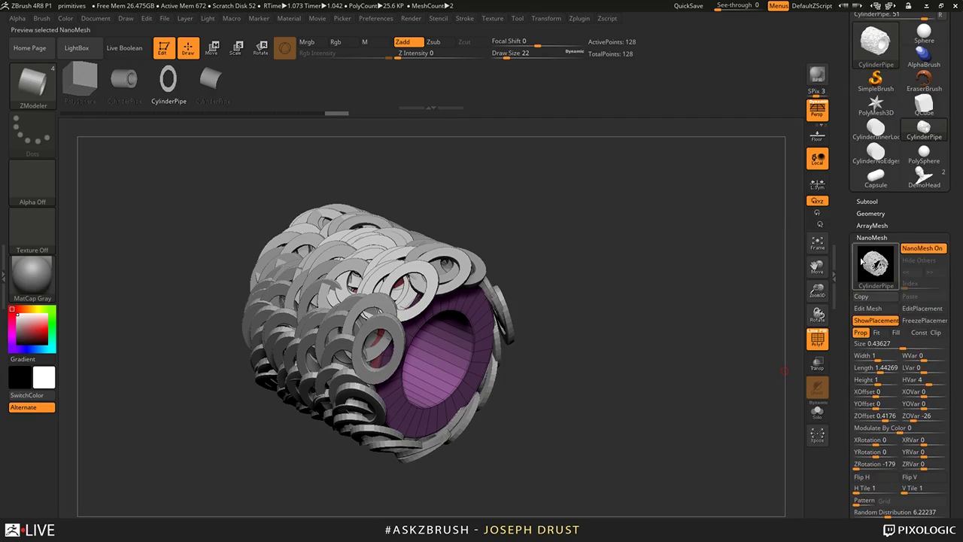
# - Open the Geometry options and render the thickened rings with BPR without the polyframe display
pyautogui.click(870, 213)
pyautogui.scroll(-2, 866, 238)
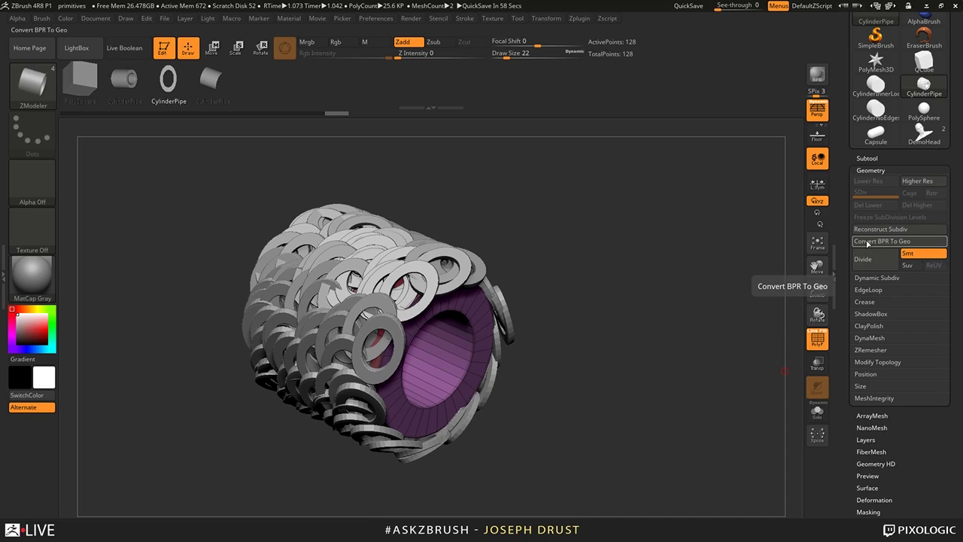
pyautogui.click(896, 241)
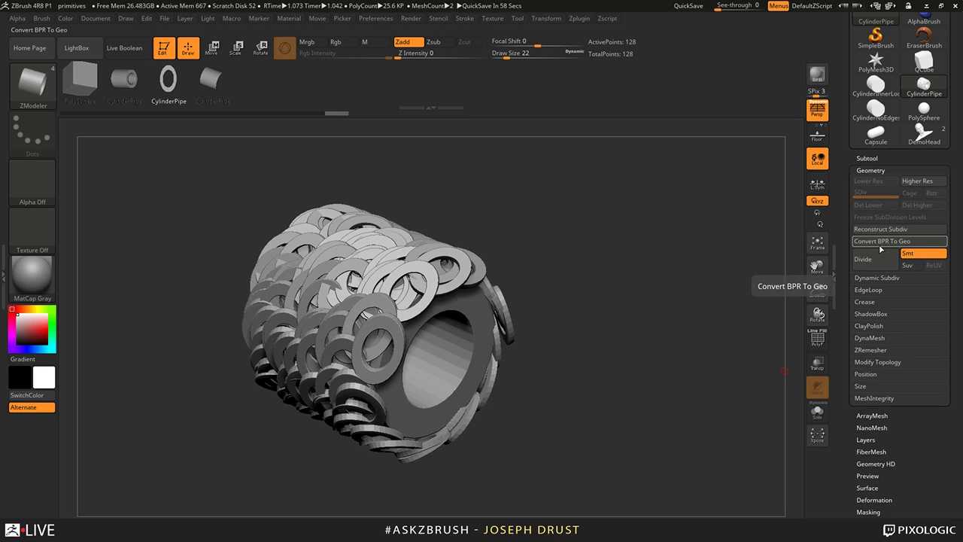
pyautogui.moveTo(761, 198); pyautogui.dragTo(744, 170)
pyautogui.click(813, 76)
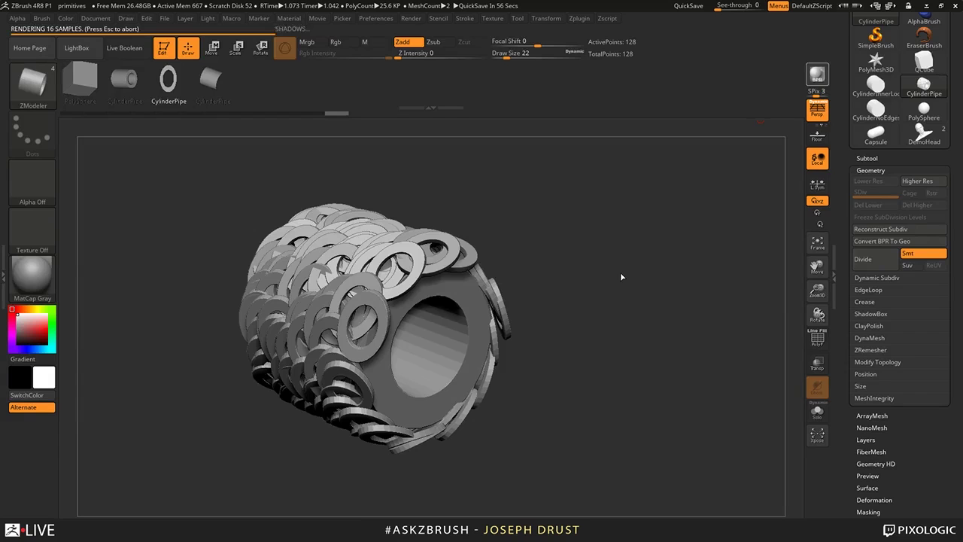
pyautogui.moveTo(644, 211); pyautogui.dragTo(660, 241)
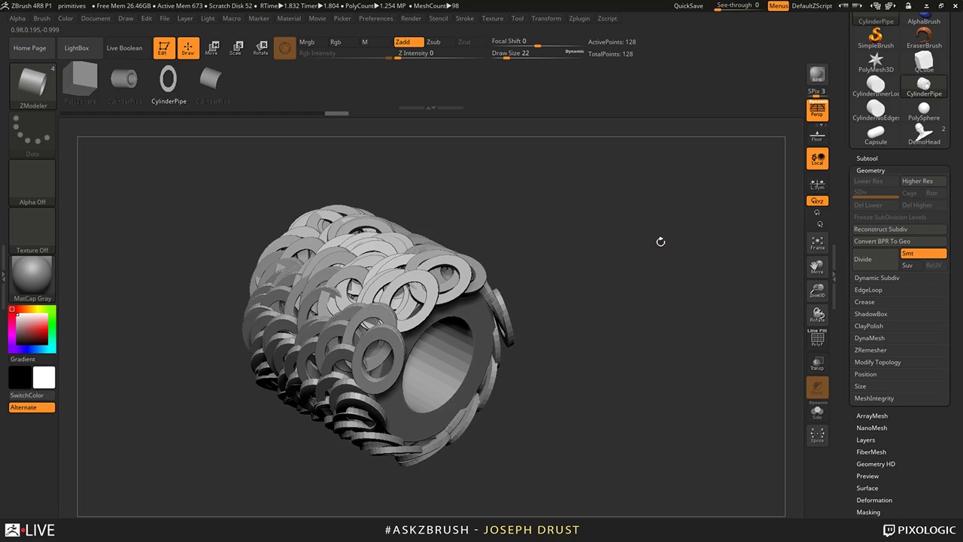
# - Convert the NanoMesh rings to real geometry with Convert BPR To Geo and display the polyframe
pyautogui.click(882, 242)
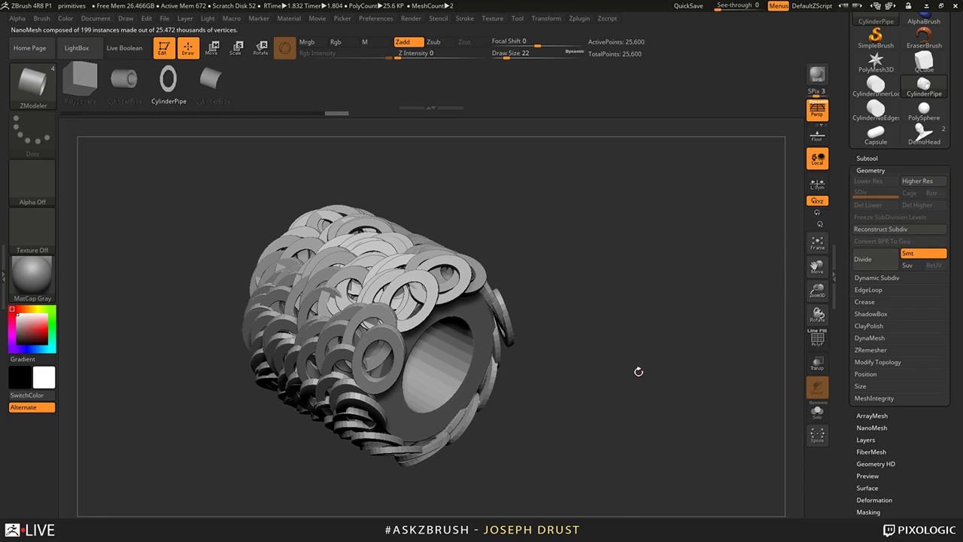
pyautogui.moveTo(606, 262); pyautogui.dragTo(212, 388)
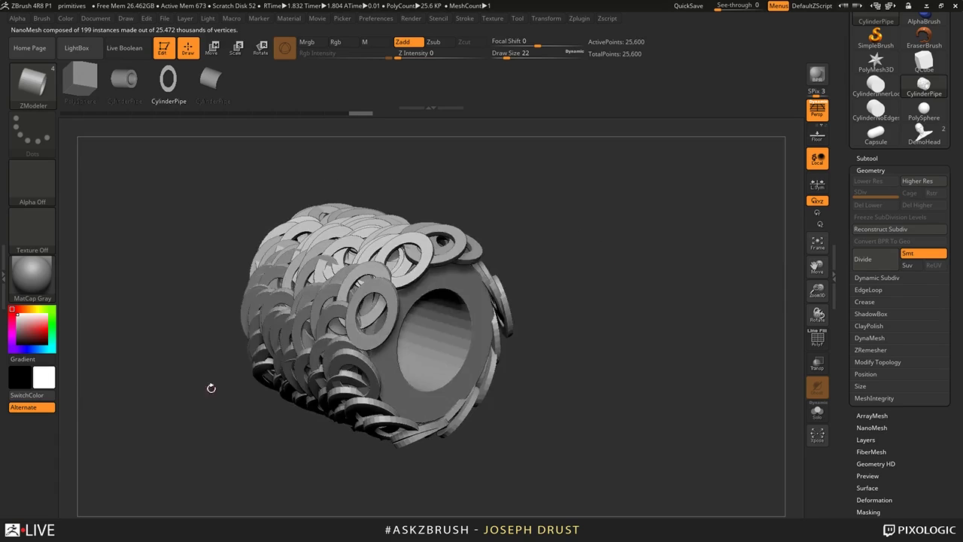
pyautogui.click(817, 339)
pyautogui.moveTo(692, 266)
pyautogui.mouseDown()
pyautogui.moveTo(369, 266)
pyautogui.moveTo(698, 240)
pyautogui.moveTo(701, 260)
pyautogui.mouseUp()
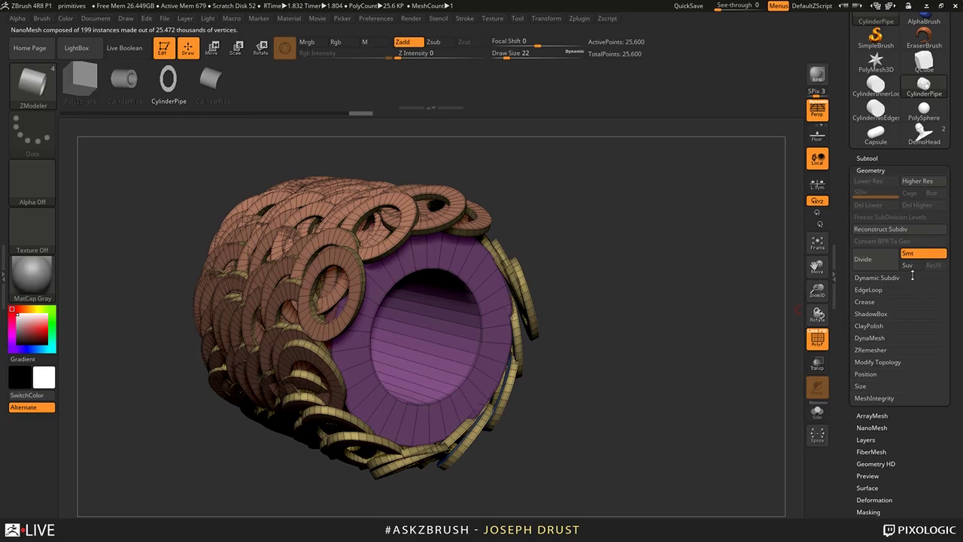
# - Check the NanoMesh settings and Inventory for the converted ring-covered mesh
pyautogui.click(884, 428)
pyautogui.press('shift')
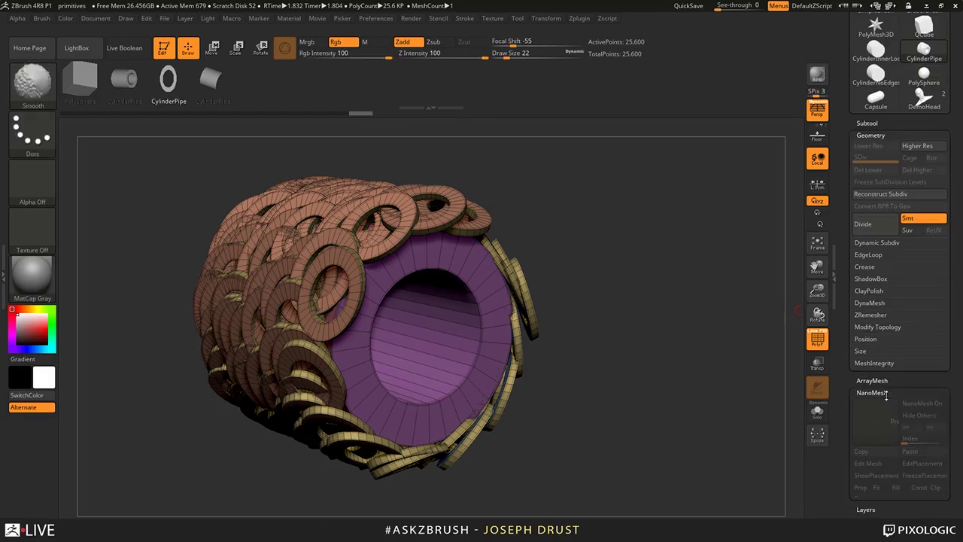
pyautogui.moveTo(847, 485); pyautogui.dragTo(845, 334)
pyautogui.moveTo(847, 412); pyautogui.dragTo(842, 308)
pyautogui.click(870, 462)
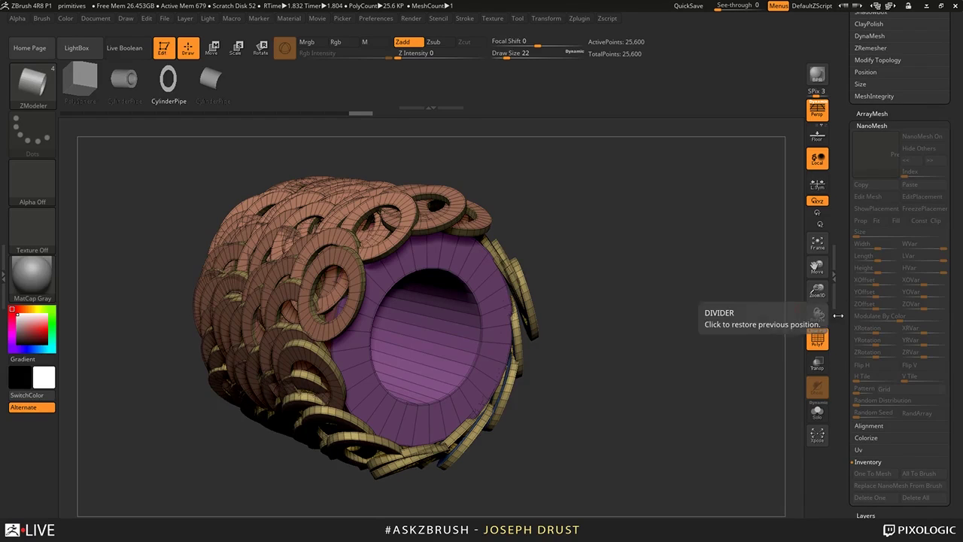
pyautogui.scroll(6, 871, 356)
pyautogui.click(872, 355)
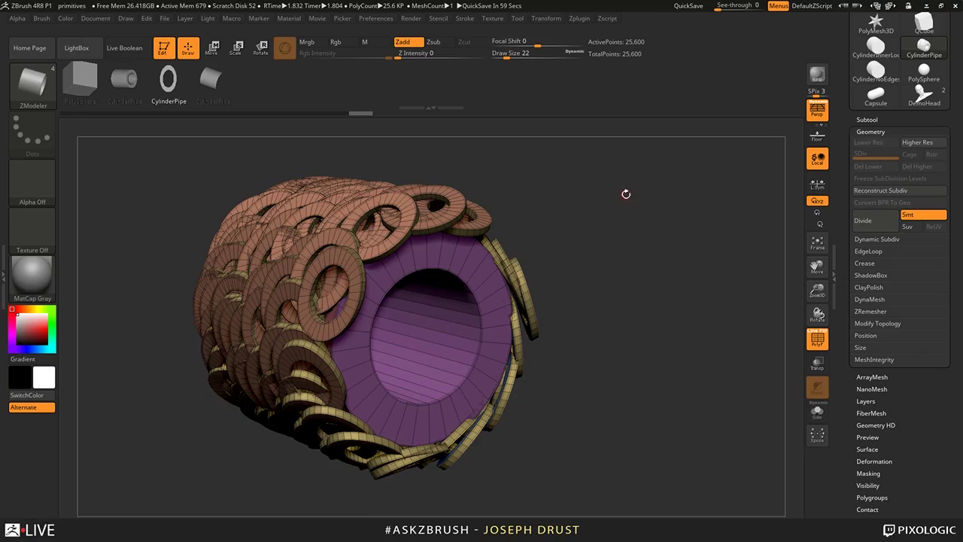
# - Undo the geometry conversion and all NanoMesh changes back to the plain cylinder pipe
pyautogui.moveTo(660, 192); pyautogui.dragTo(677, 224)
pyautogui.hotkey('ctrl', 'z')
pyautogui.hotkey('ctrl', 'z')
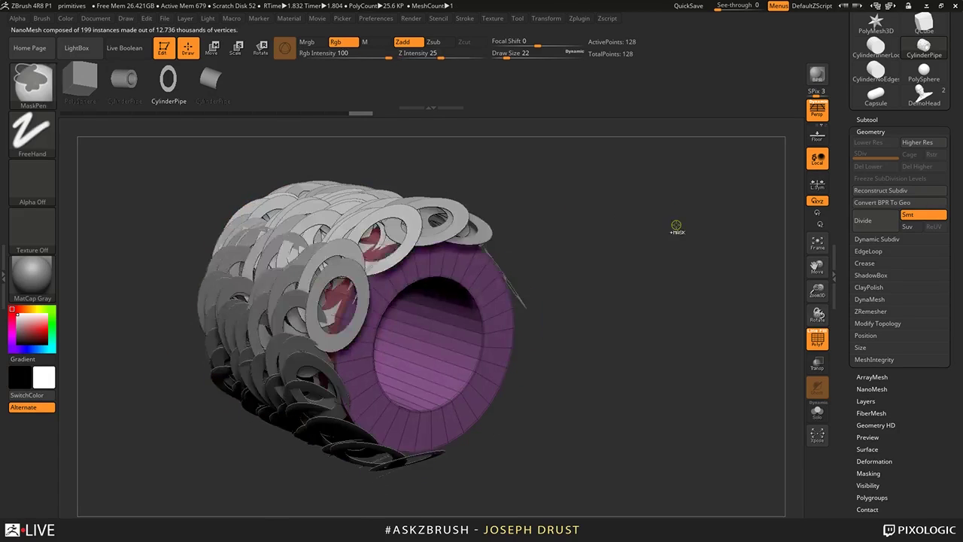
pyautogui.hotkey('ctrl', 'z')
pyautogui.hotkey('ctrl', 'z')
pyautogui.hotkey('ctrl', 'z')
pyautogui.hotkey('ctrl', 'z')
pyautogui.hotkey('ctrl', 'z')
pyautogui.hotkey('ctrl', 'z')
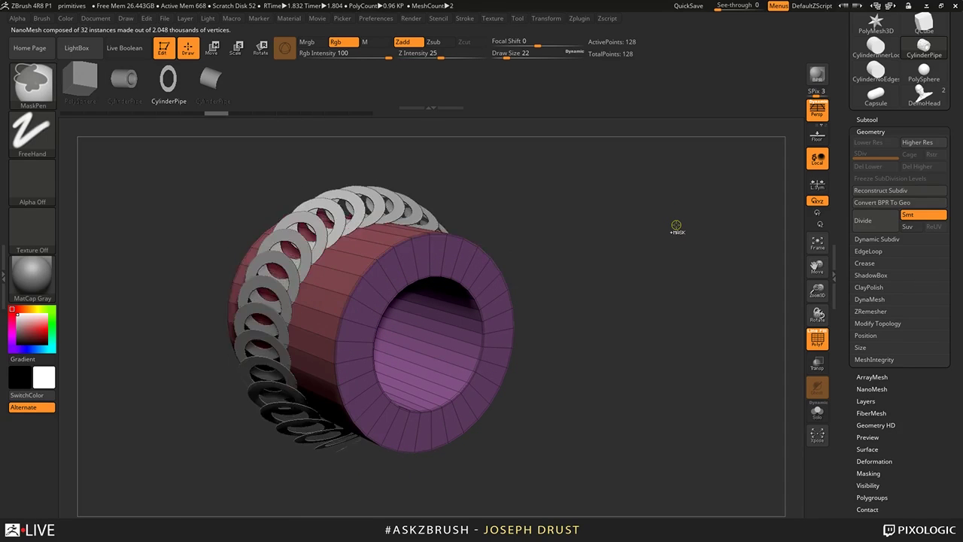
pyautogui.hotkey('ctrl', 'z')
pyautogui.hotkey('ctrl', 'z')
pyautogui.hotkey('ctrl', 'z')
pyautogui.hotkey('ctrl', 'z')
pyautogui.hotkey('ctrl', 'z')
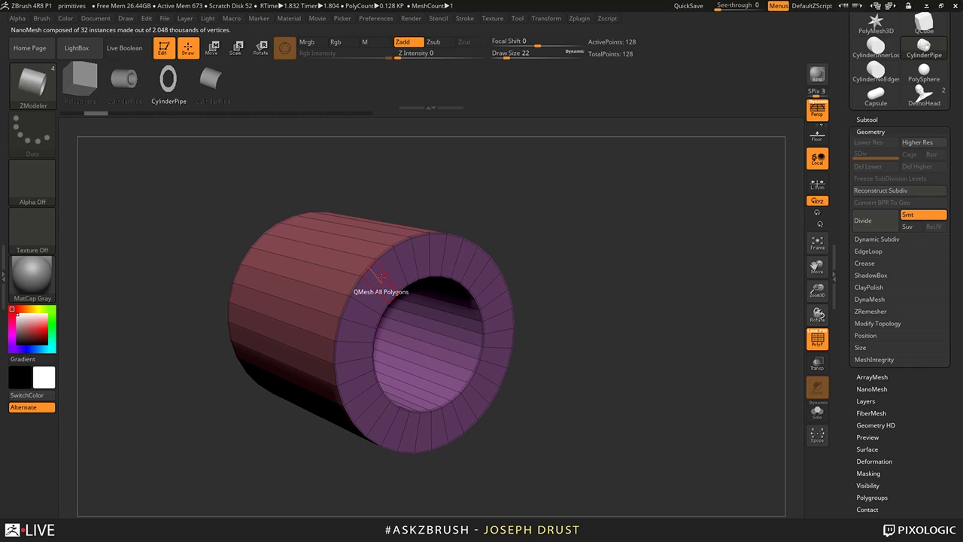
# - Set ZModeler's polygon action to Mesh To Brush with the Polygroup All target
pyautogui.rightClick(381, 278)
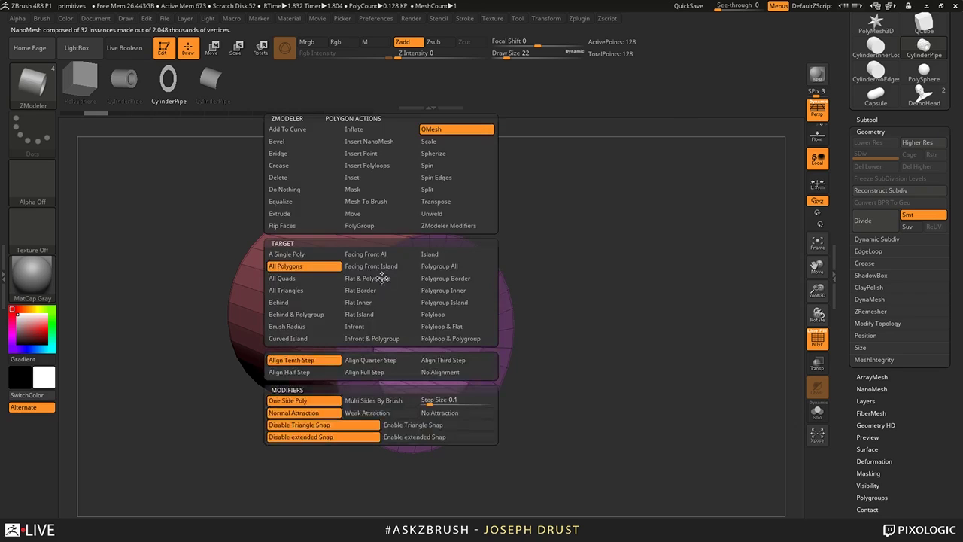
pyautogui.click(386, 201)
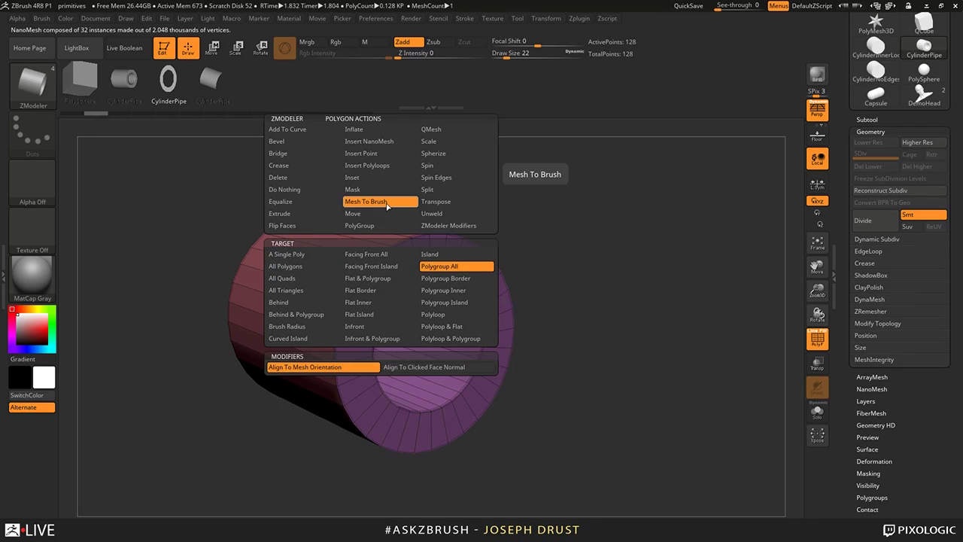
pyautogui.press('Escape')
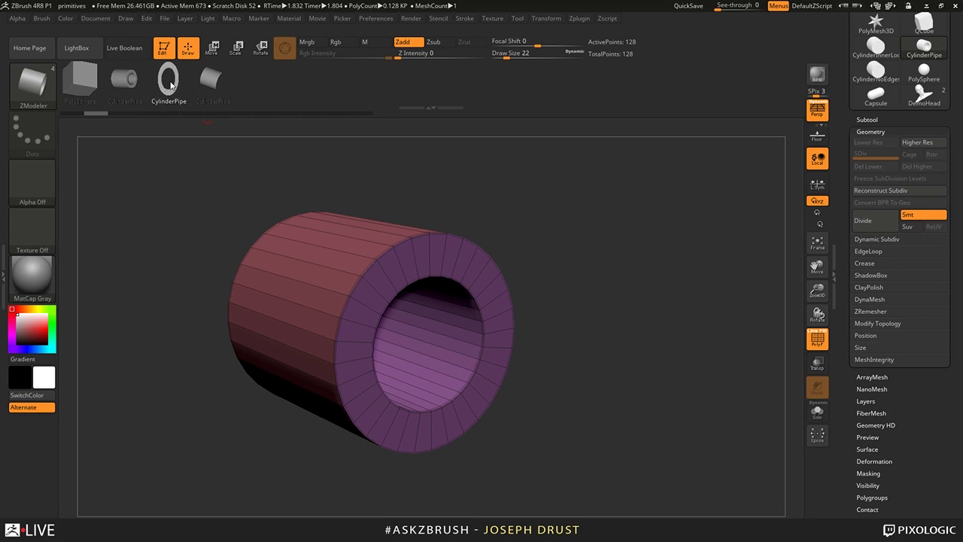
# - Copy the stored flat ring mesh from the ZModeler brush to the brush mesh clipboard
pyautogui.click(45, 19)
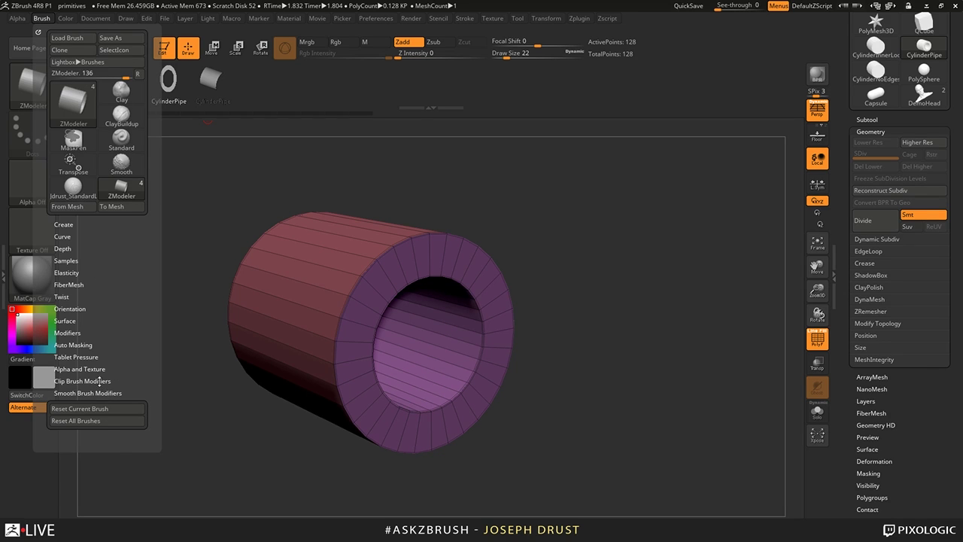
pyautogui.click(65, 224)
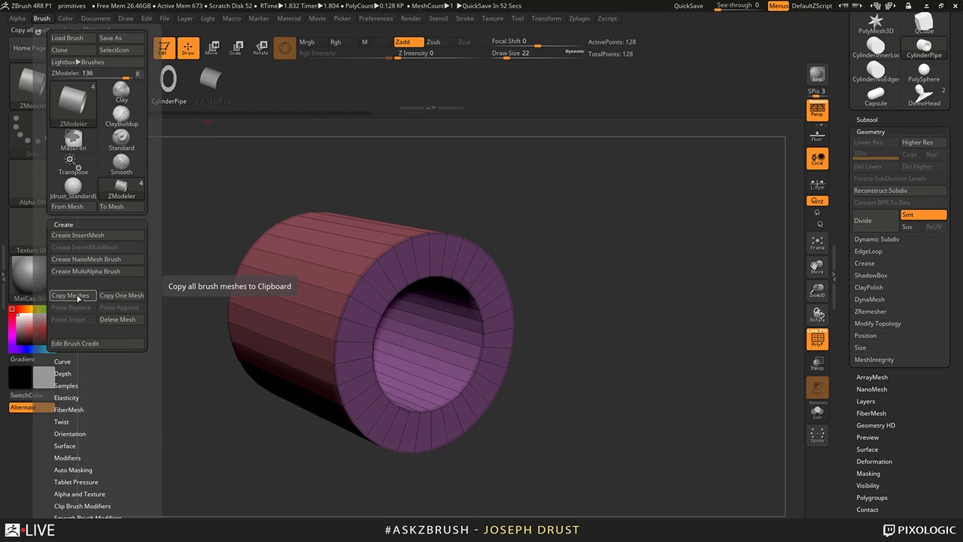
pyautogui.click(78, 298)
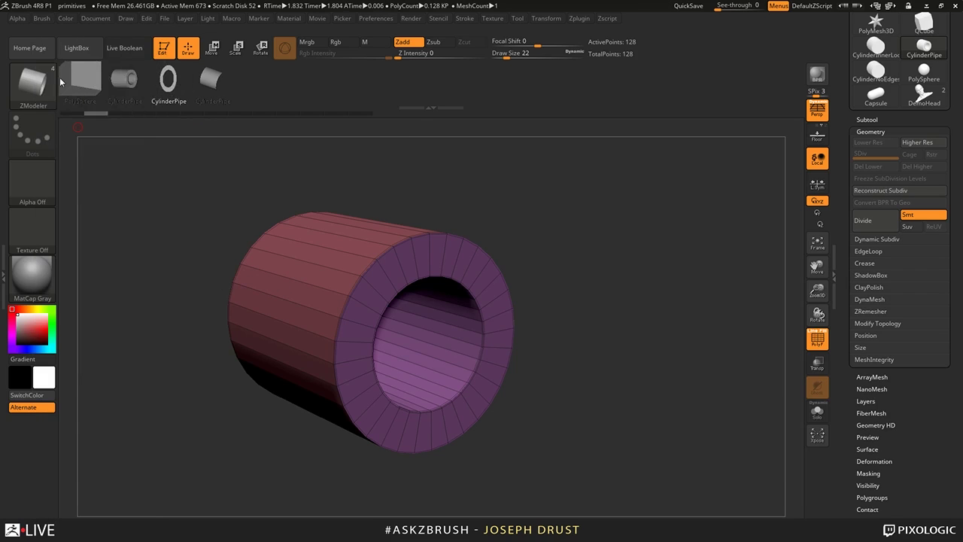
# - Select the IMM Boolean brush and append the copied ring mesh to the end of its mesh list
pyautogui.click(32, 83)
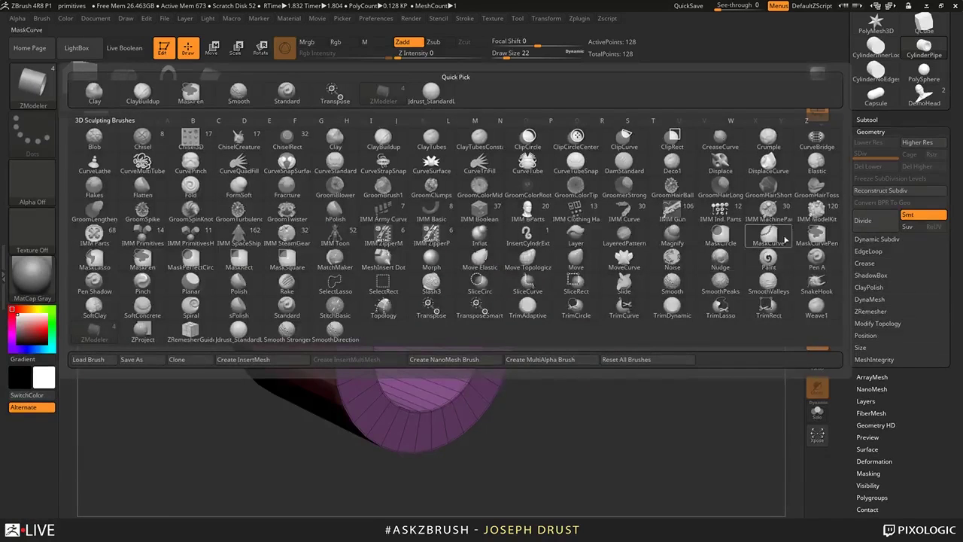
pyautogui.click(494, 213)
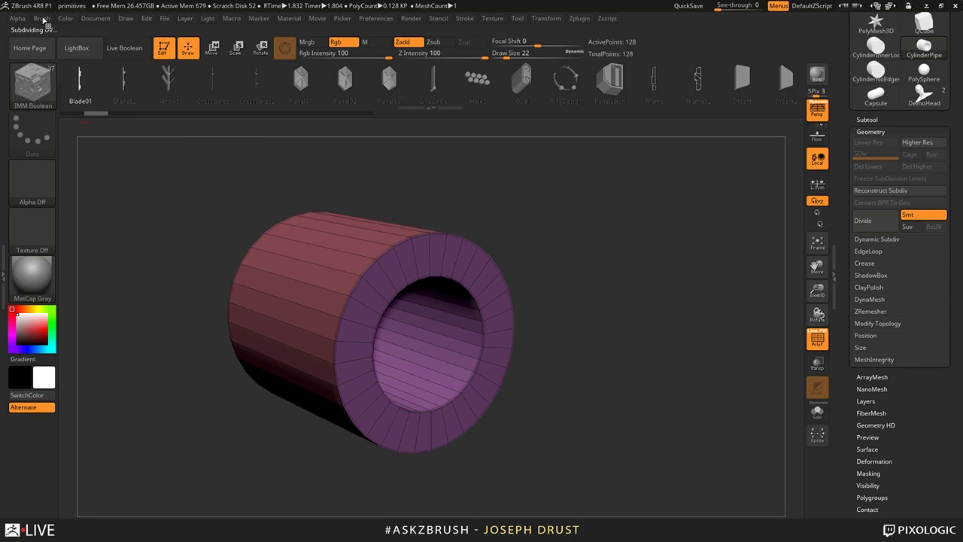
pyautogui.click(42, 18)
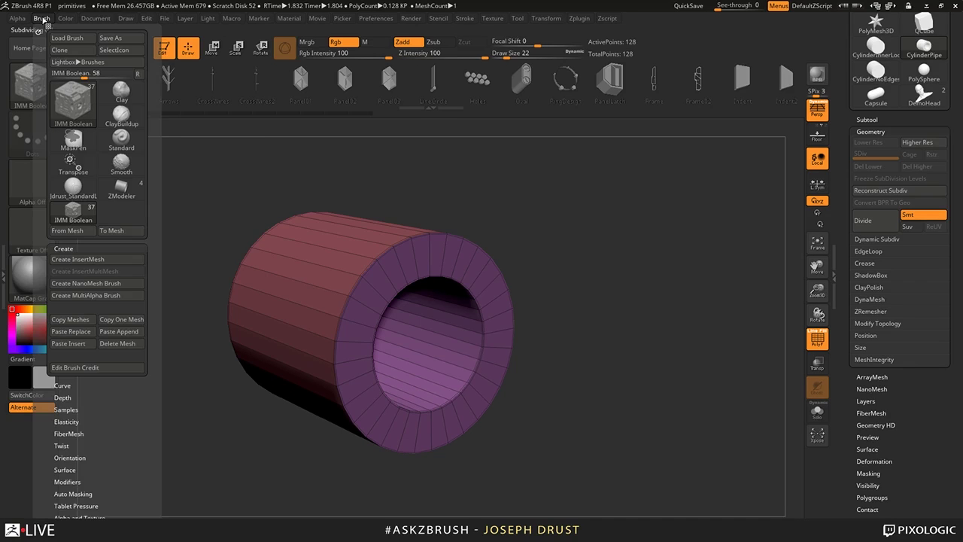
pyautogui.click(121, 334)
pyautogui.moveTo(697, 82); pyautogui.dragTo(128, 86)
pyautogui.moveTo(722, 87); pyautogui.dragTo(339, 79)
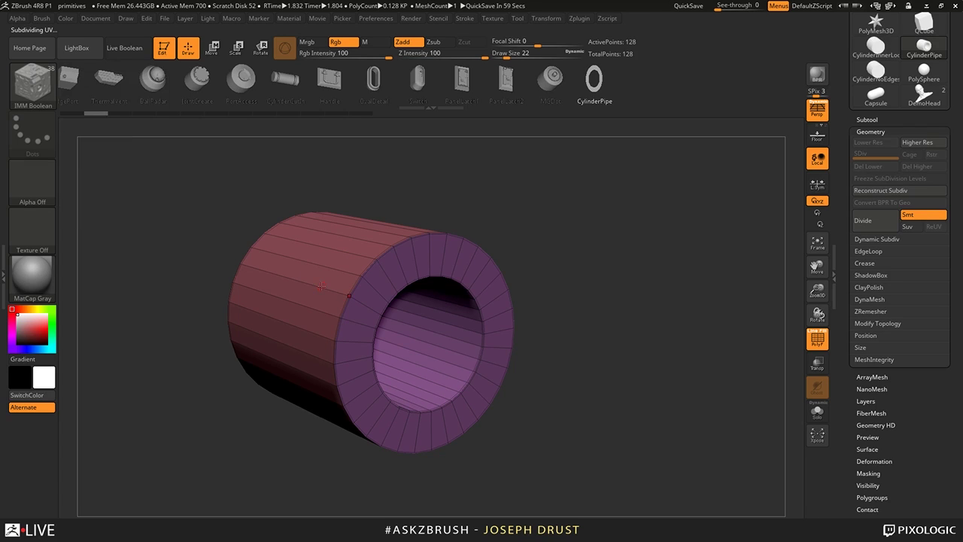
# - Insert several copies of the flat ring on the pipe's outer wall with the IMM Boolean brush
pyautogui.moveTo(321, 286); pyautogui.dragTo(410, 226)
pyautogui.moveTo(317, 316); pyautogui.dragTo(354, 373)
pyautogui.moveTo(361, 290); pyautogui.dragTo(422, 327)
pyautogui.moveTo(647, 346); pyautogui.dragTo(560, 270)
pyautogui.moveTo(677, 307); pyautogui.dragTo(640, 271)
# - Undo the ring insertions on the pipe
pyautogui.hotkey('ctrl', 'z')
pyautogui.hotkey('ctrl', 'z')
pyautogui.hotkey('ctrl', 'z')
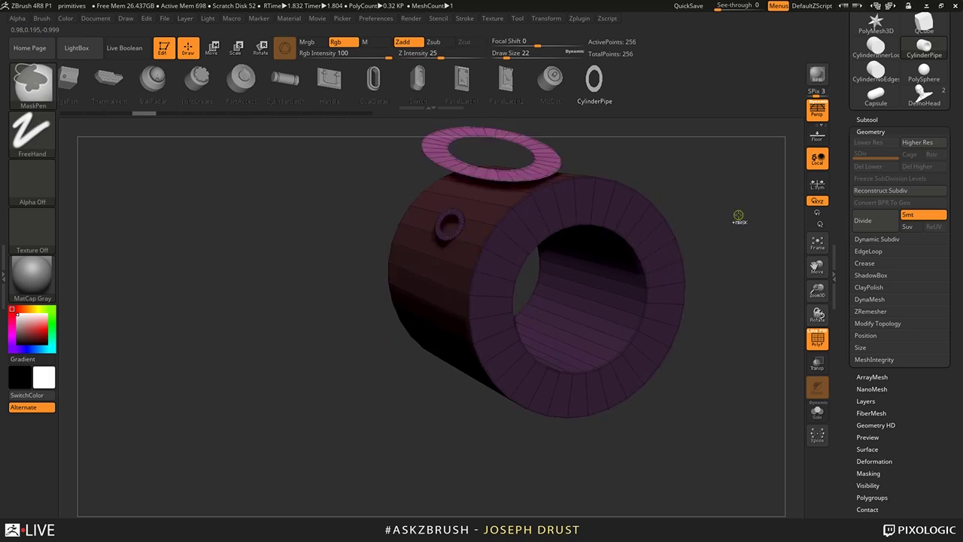
# - Undo the remaining ring insertions on the pipe and expand its subtool list
pyautogui.hotkey('ctrl', 'z')
pyautogui.moveTo(753, 208)
pyautogui.mouseDown()
pyautogui.moveTo(568, 206)
pyautogui.moveTo(559, 271)
pyautogui.moveTo(562, 263)
pyautogui.mouseUp()
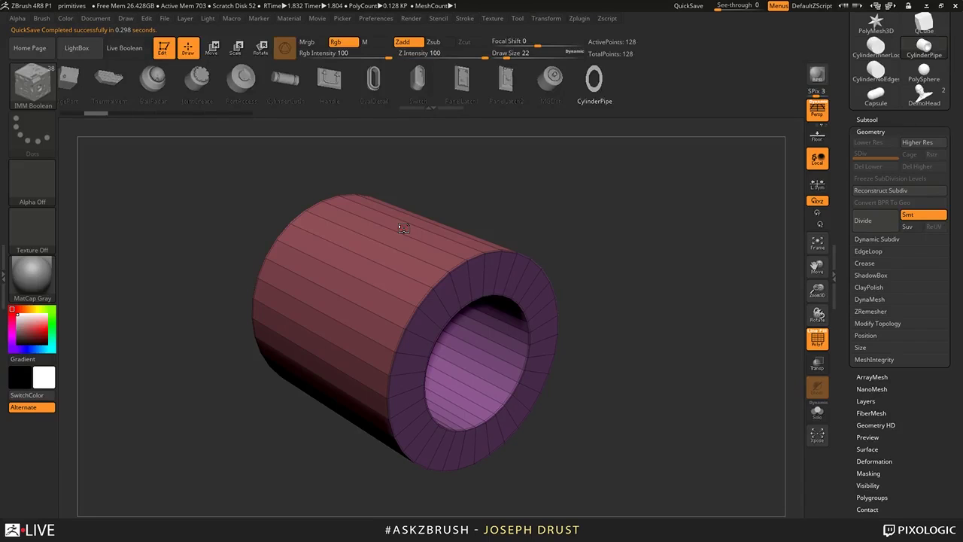
pyautogui.click(871, 119)
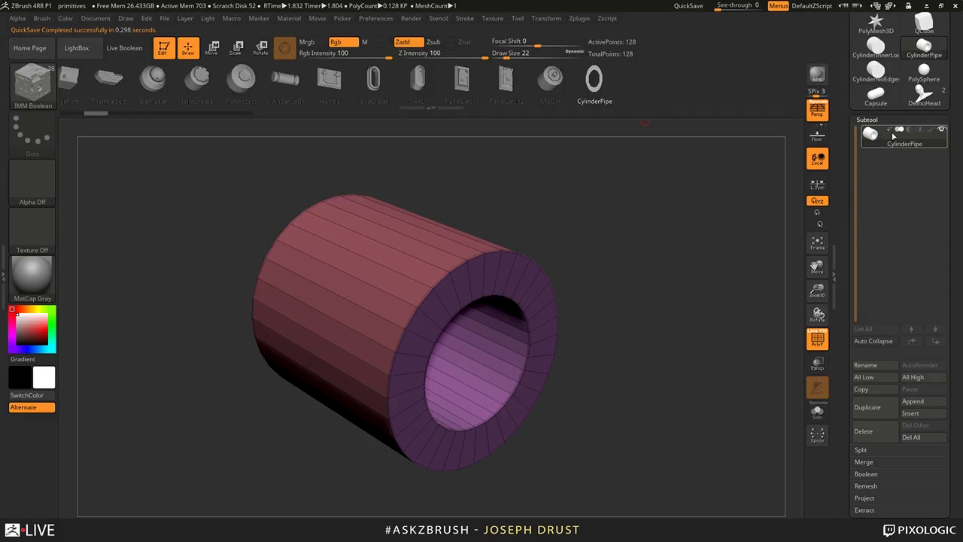
pyautogui.moveTo(890, 131)
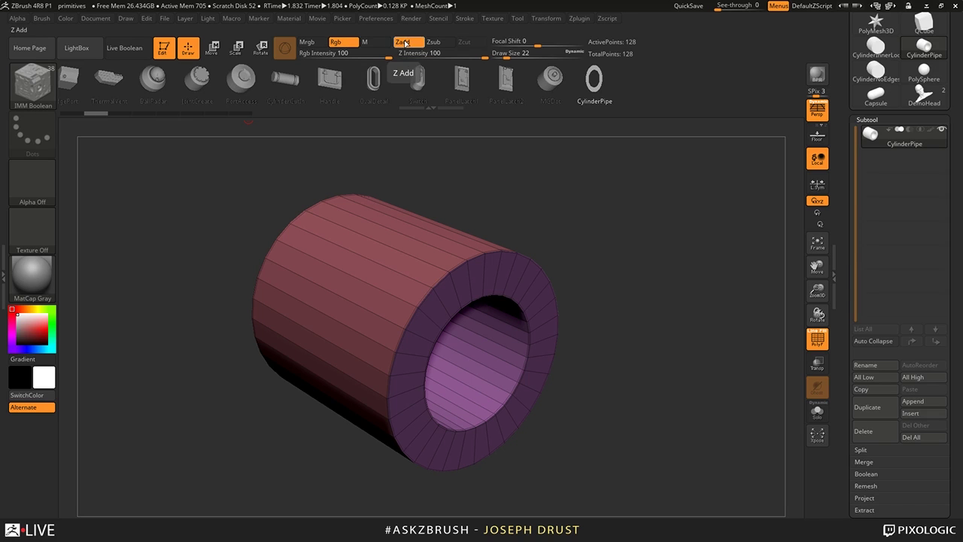
# - Select the ClayTubes brush and set its Z Intensity to 6
pyautogui.click(30, 89)
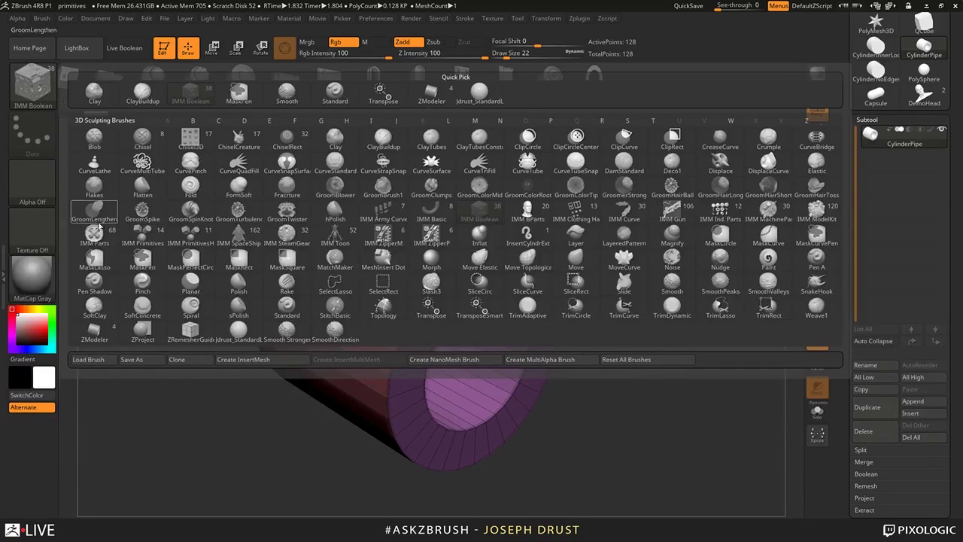
pyautogui.click(434, 142)
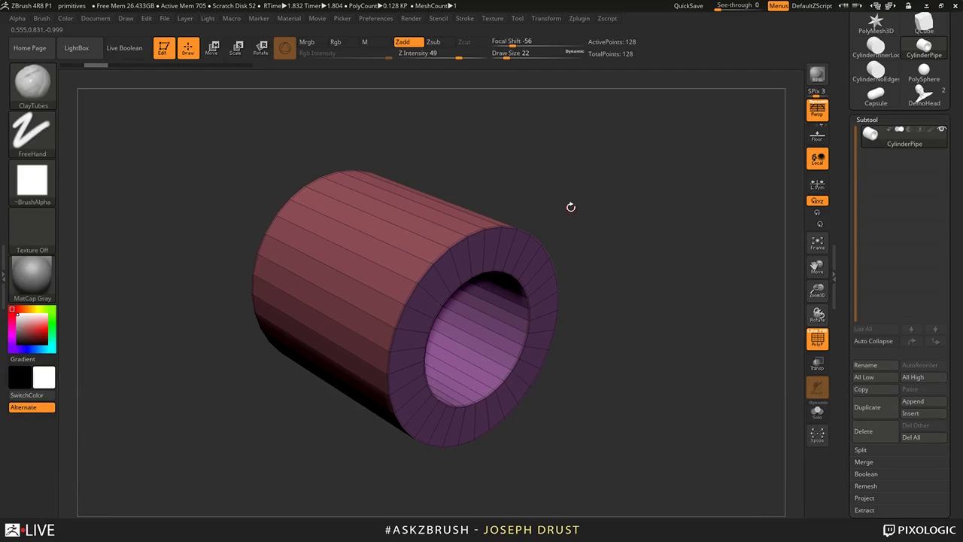
pyautogui.keyDown('alt'); pyautogui.moveTo(585, 160); pyautogui.dragTo(590, 167); pyautogui.keyUp('alt')
pyautogui.click(421, 55)
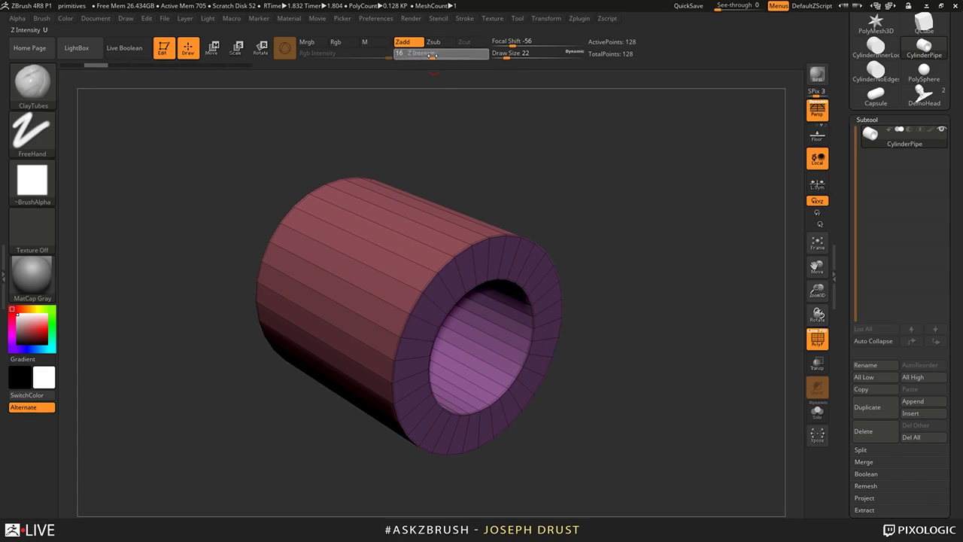
pyautogui.write('6')
pyautogui.press('Return')
# - Enable the Rgb channel for ClayTubes and set its Rgb Intensity to 17
pyautogui.click(336, 41)
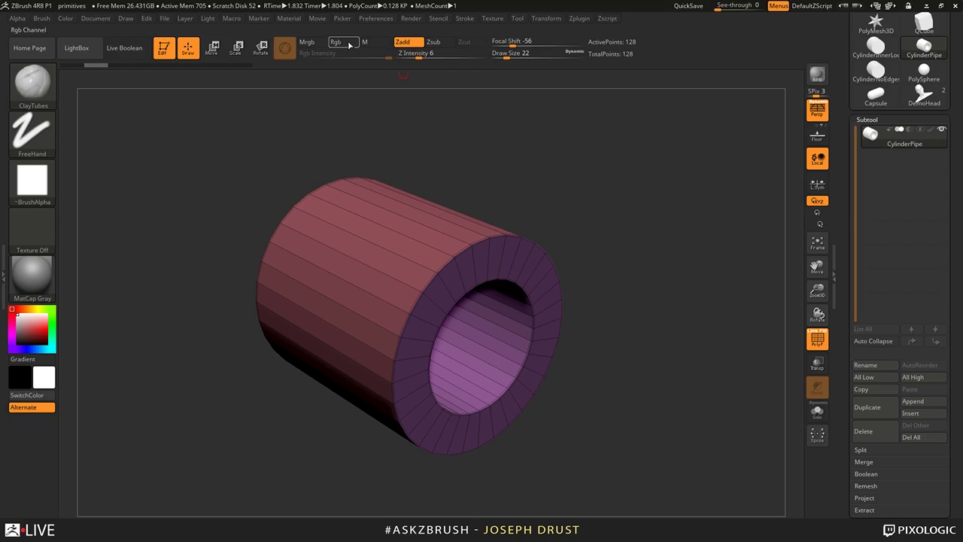
pyautogui.moveTo(562, 141); pyautogui.dragTo(610, 148)
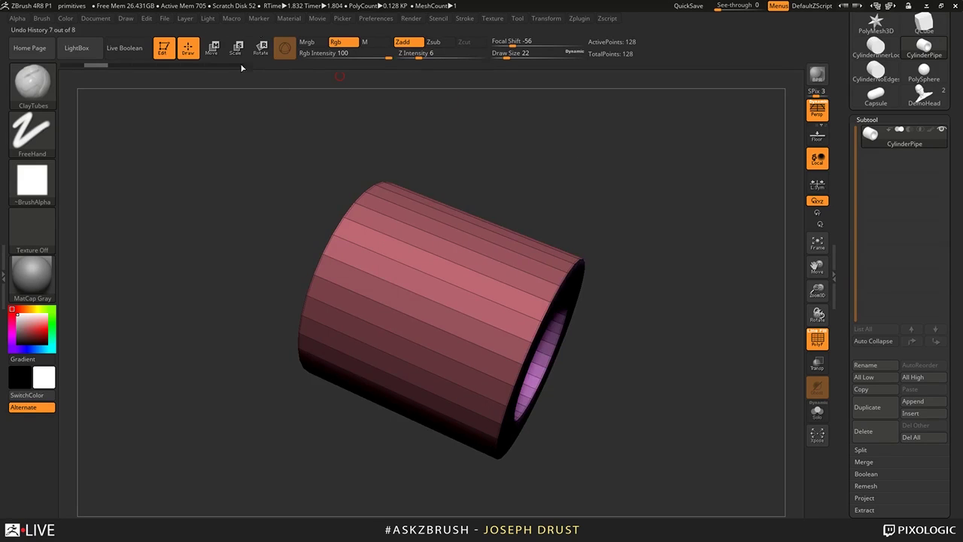
pyautogui.click(360, 55)
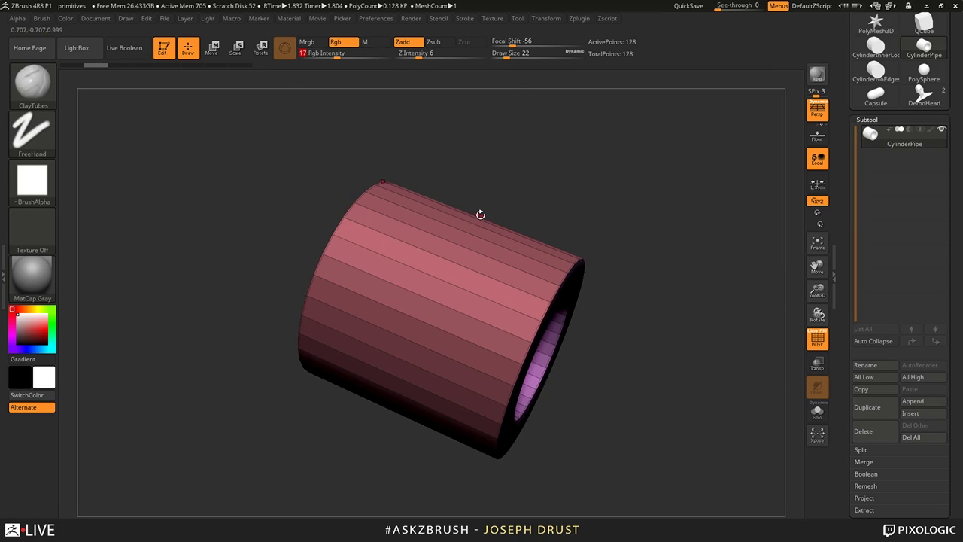
pyautogui.write('17')
pyautogui.press('Return')
pyautogui.moveTo(624, 207); pyautogui.dragTo(639, 181)
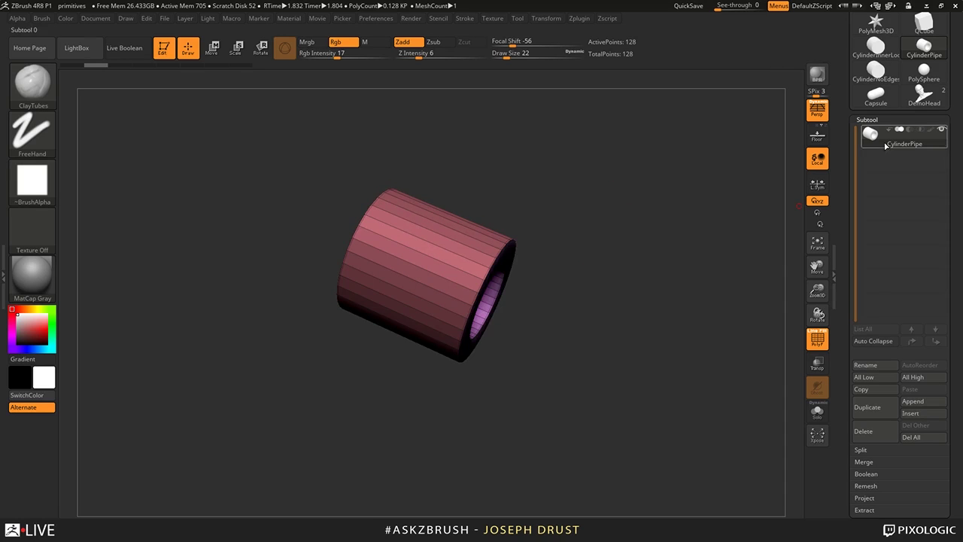
# - Switch to the PolySphere, subdivide it to 6.291 million polygons, and hide its wireframe
pyautogui.click(924, 72)
pyautogui.hotkey('ctrl', 'd')
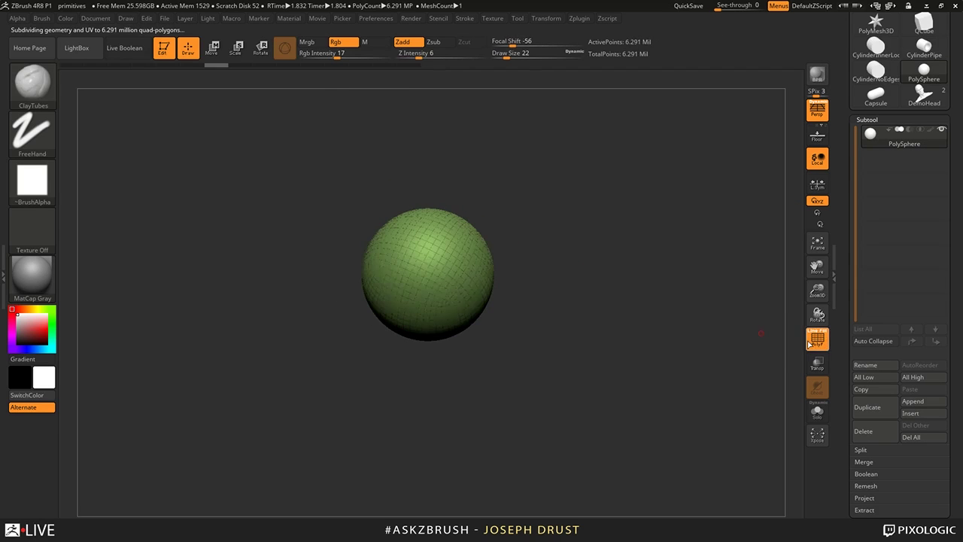
pyautogui.hotkey('shift', 'f')
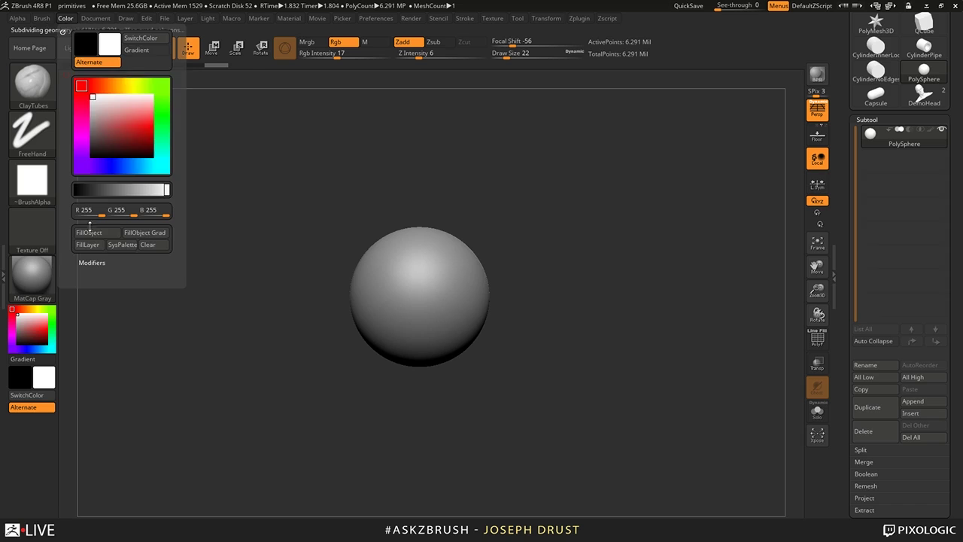
# - Apply the SkinShade4 material to the PolySphere
pyautogui.click(29, 289)
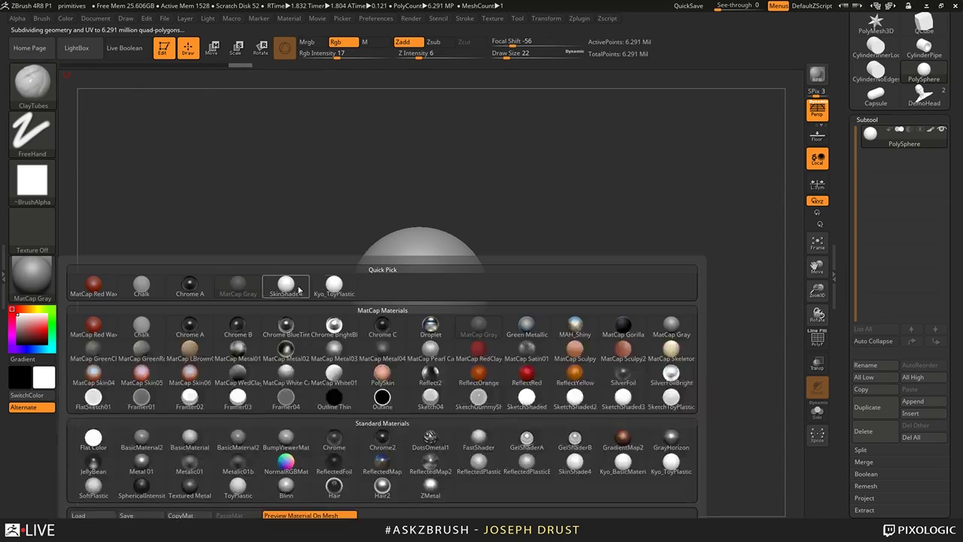
pyautogui.click(292, 273)
pyautogui.click(36, 278)
pyautogui.click(320, 294)
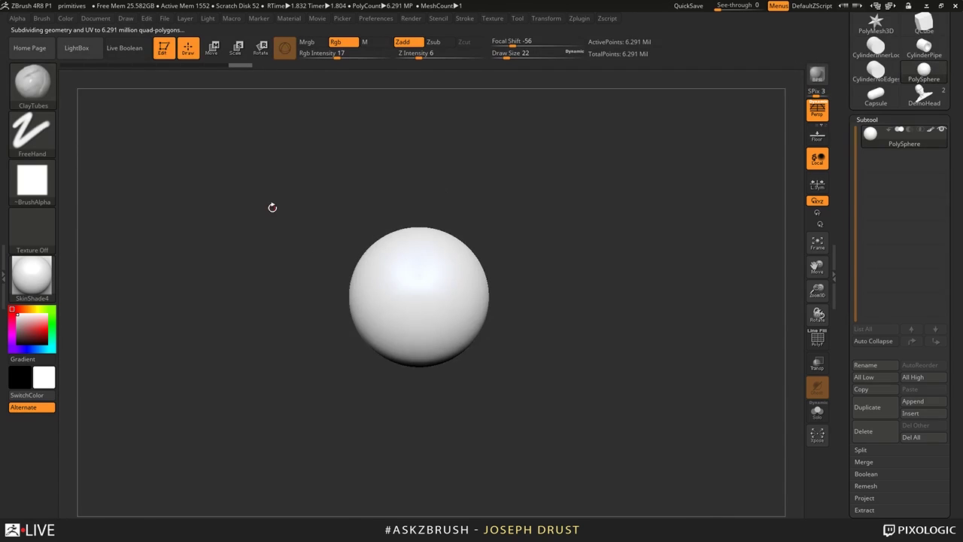
# - Set the ClayTubes draw size to 104 and Z Intensity to 41, undoing a test stroke on the sphere
pyautogui.keyDown('alt'); pyautogui.moveTo(273, 207); pyautogui.dragTo(325, 140); pyautogui.keyUp('alt')
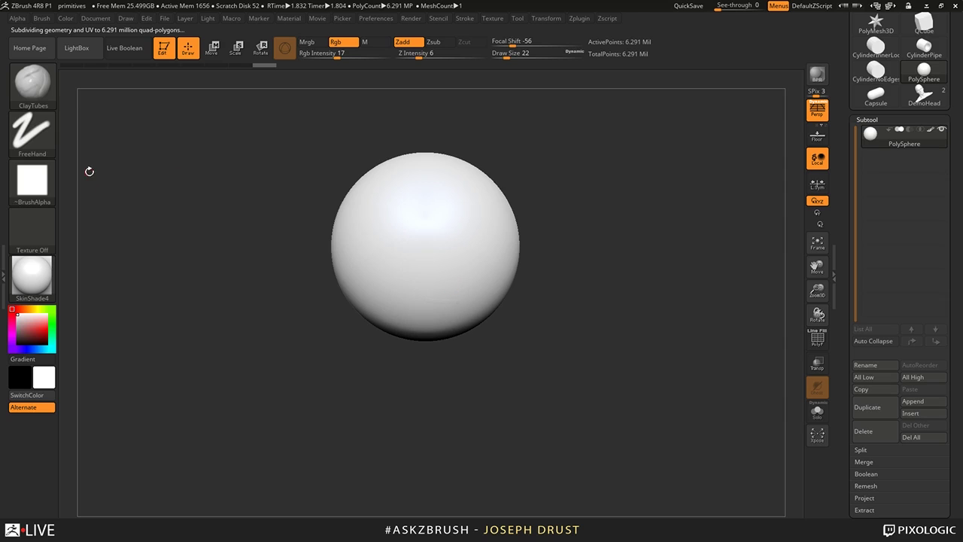
pyautogui.press('ctrl')
pyautogui.press('space')
pyautogui.moveTo(384, 206)
pyautogui.mouseDown()
pyautogui.moveTo(467, 223)
pyautogui.moveTo(422, 189)
pyautogui.mouseUp()
pyautogui.hotkey('ctrl', 'z')
pyautogui.moveTo(438, 54); pyautogui.dragTo(453, 54)
# - Sculpt a series of broad, overlapping ClayTubes strokes across the front and side of the sphere
pyautogui.moveTo(389, 166)
pyautogui.mouseDown(button='right')
pyautogui.moveTo(441, 284)
pyautogui.moveTo(535, 198)
pyautogui.moveTo(482, 150)
pyautogui.mouseUp(button='right')
pyautogui.moveTo(404, 220)
pyautogui.mouseDown()
pyautogui.moveTo(498, 263)
pyautogui.moveTo(348, 262)
pyautogui.moveTo(386, 243)
pyautogui.moveTo(399, 324)
pyautogui.mouseUp()
pyautogui.hotkey('ctrl', 'shift', 'z')
pyautogui.hotkey('ctrl', 'shift', 'z')
pyautogui.hotkey('ctrl', 'shift', 'z')
pyautogui.hotkey('ctrl', 'shift', 'z')
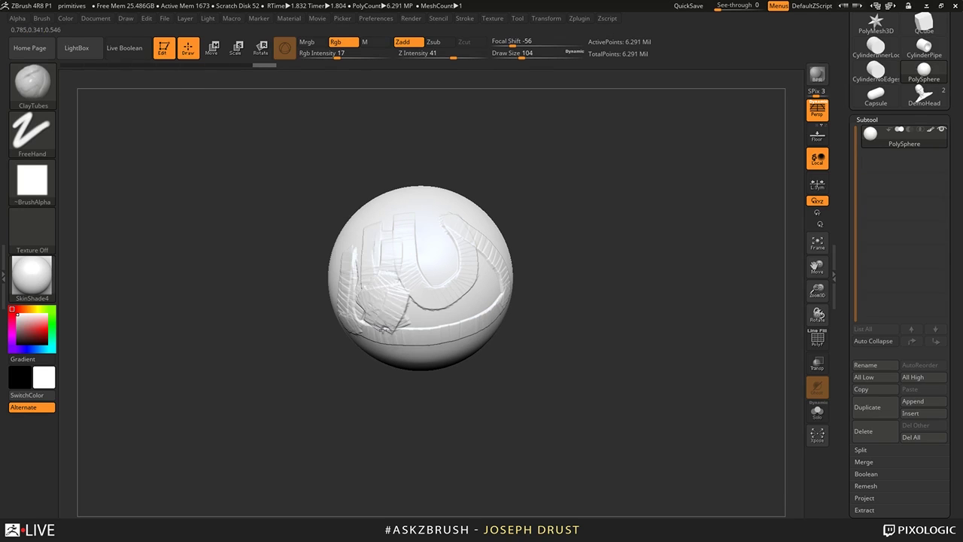
pyautogui.hotkey('ctrl', 'shift', 'z')
pyautogui.hotkey('ctrl', 'shift', 'z')
pyautogui.hotkey('ctrl', 'shift', 'z')
pyautogui.hotkey('ctrl', 'shift', 'z')
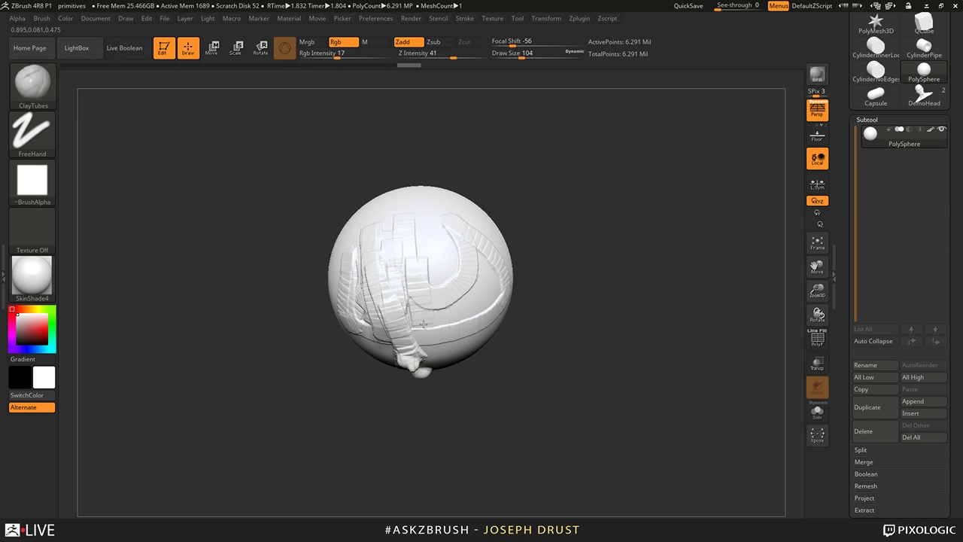
pyautogui.hotkey('ctrl', 'shift', 'z')
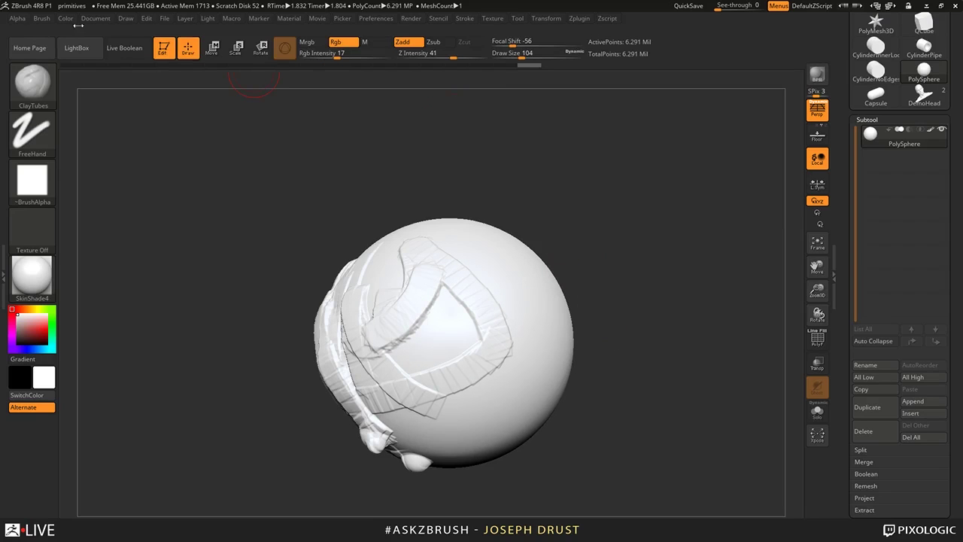
# - Save the project under the name primitives1 and dismiss LightBox
pyautogui.click(163, 19)
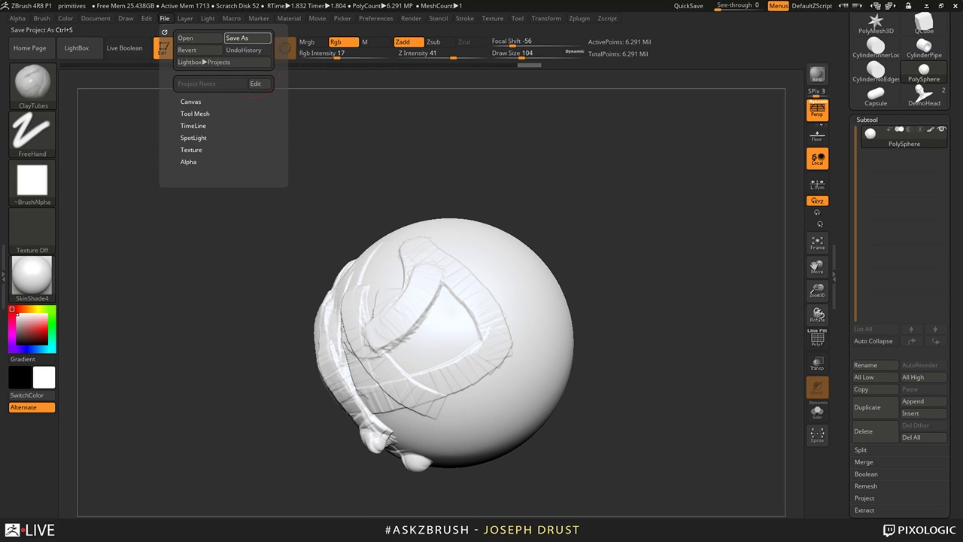
pyautogui.click(247, 37)
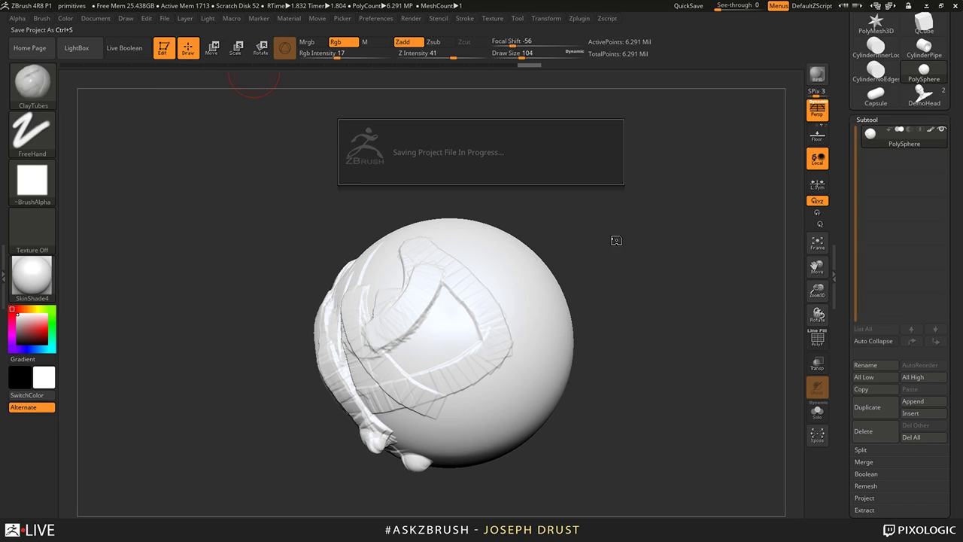
pyautogui.press(',')
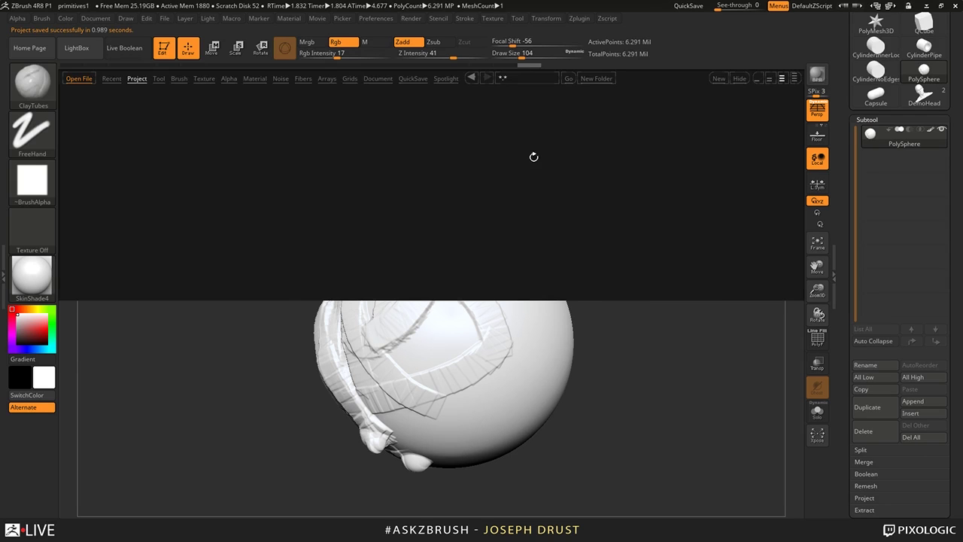
pyautogui.press(',')
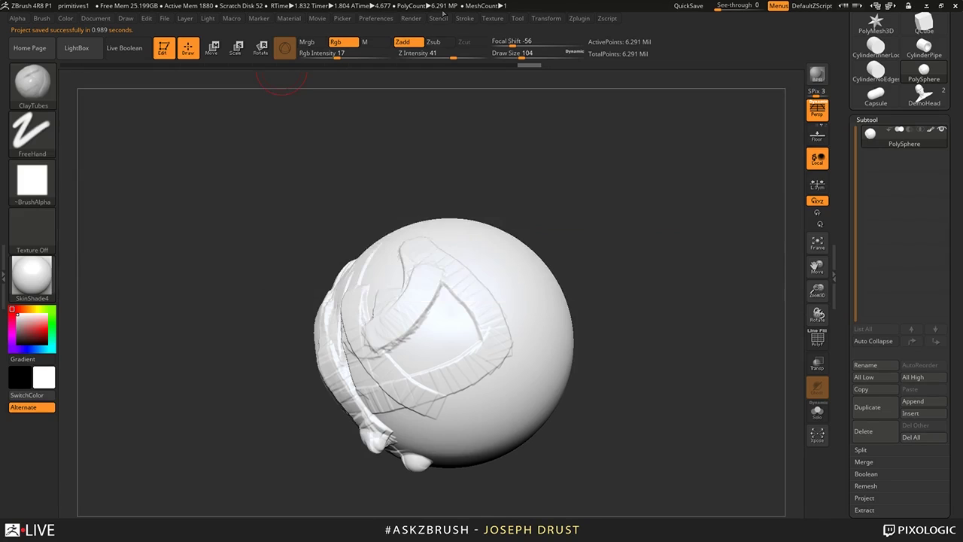
# - Initialize ZBrush to its default state and reopen the saved primitives1 project
pyautogui.click(376, 20)
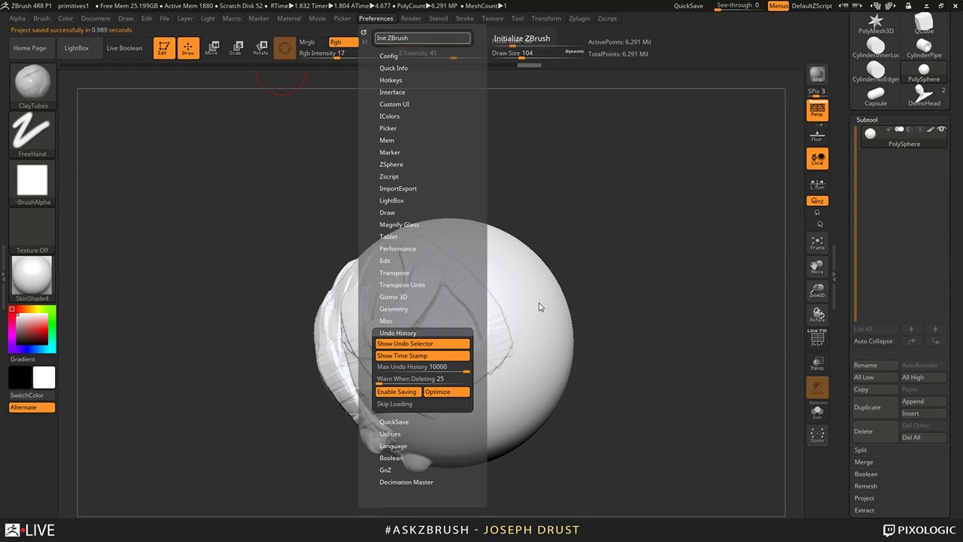
pyautogui.click(522, 39)
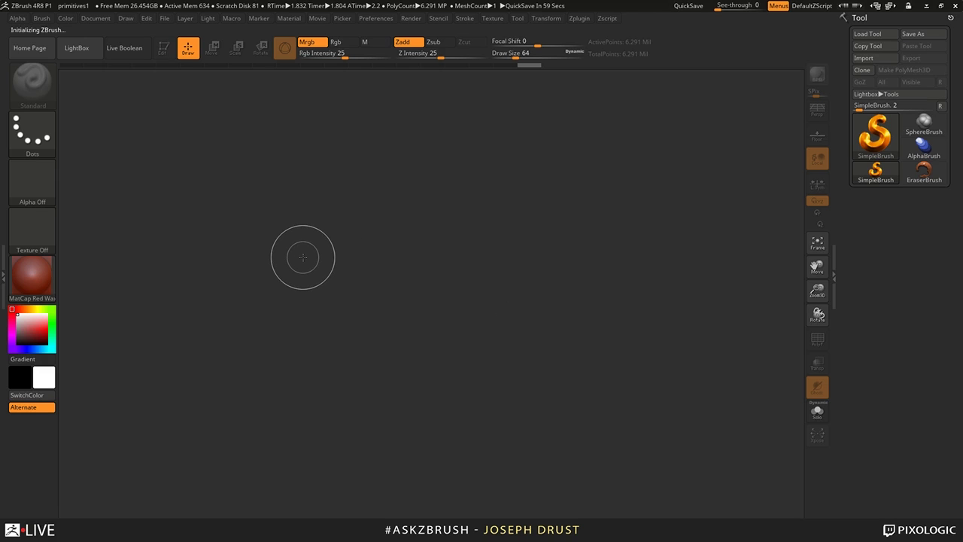
pyautogui.click(164, 18)
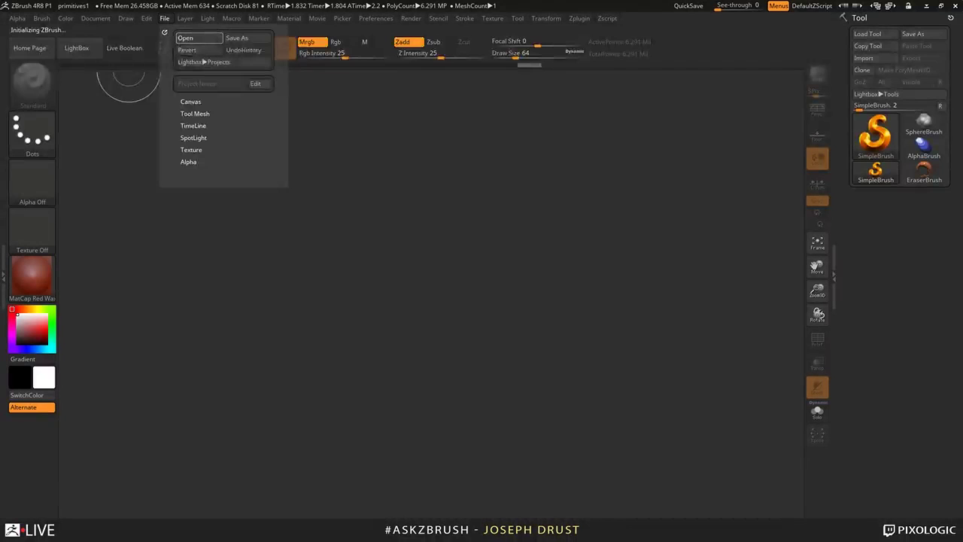
pyautogui.click(188, 37)
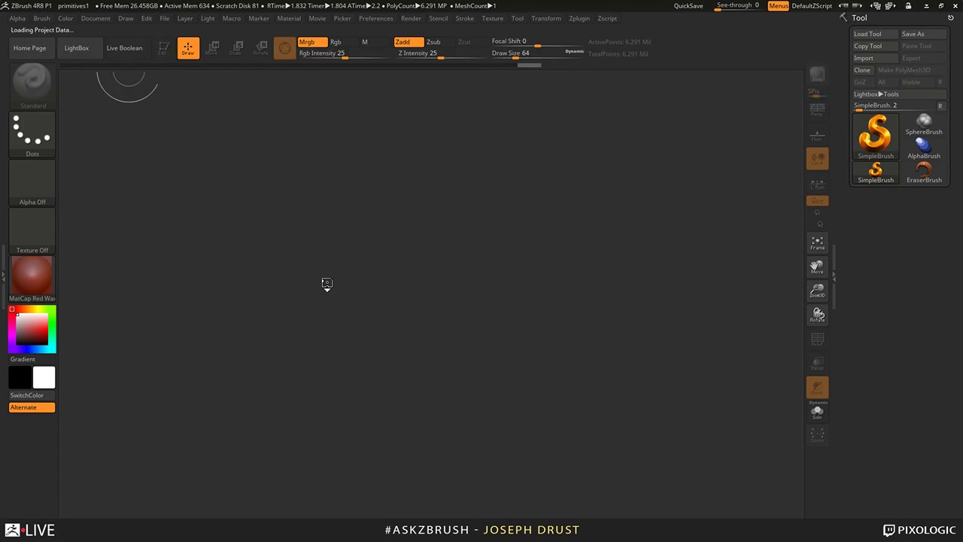
# - Try a stroke with the default Standard brush on the reopened sphere
pyautogui.moveTo(612, 250); pyautogui.dragTo(640, 283)
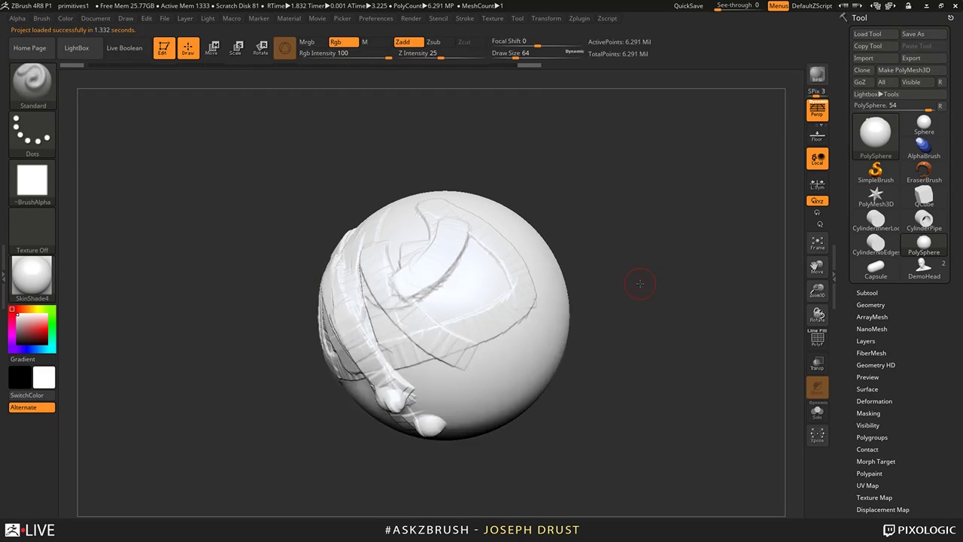
pyautogui.moveTo(636, 222); pyautogui.dragTo(426, 68)
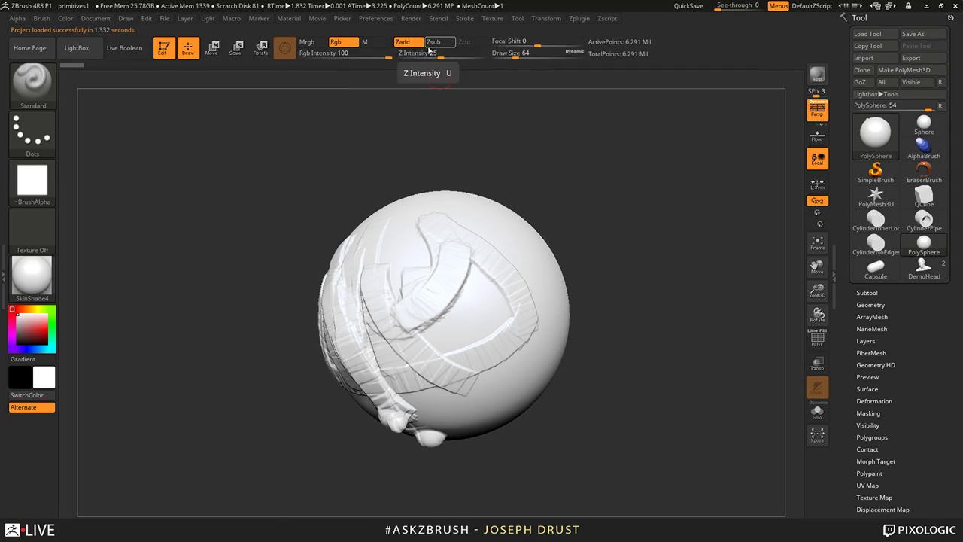
pyautogui.moveTo(485, 185); pyautogui.dragTo(527, 181)
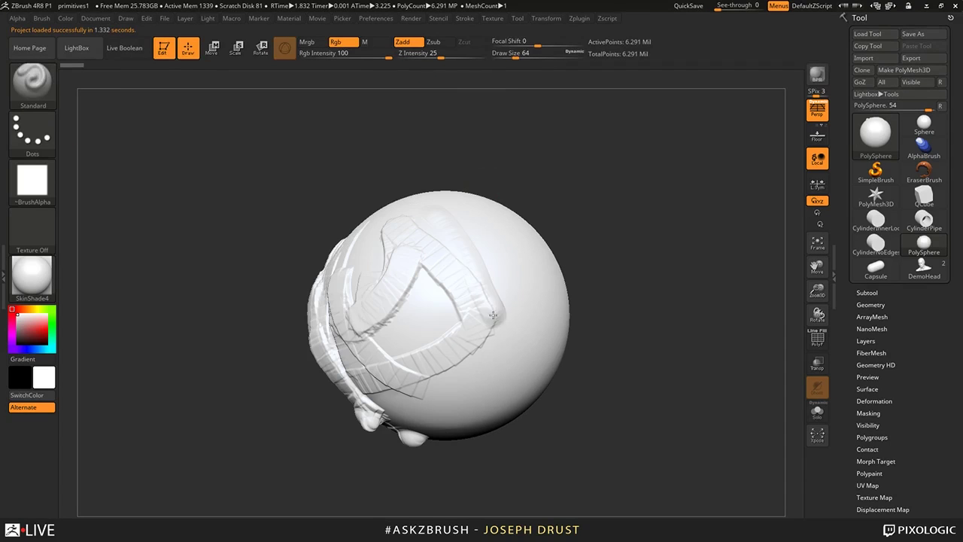
# - Select the ClayTubes brush, set its draw size to 97, and sculpt a vertical stroke down the sphere
pyautogui.click(32, 79)
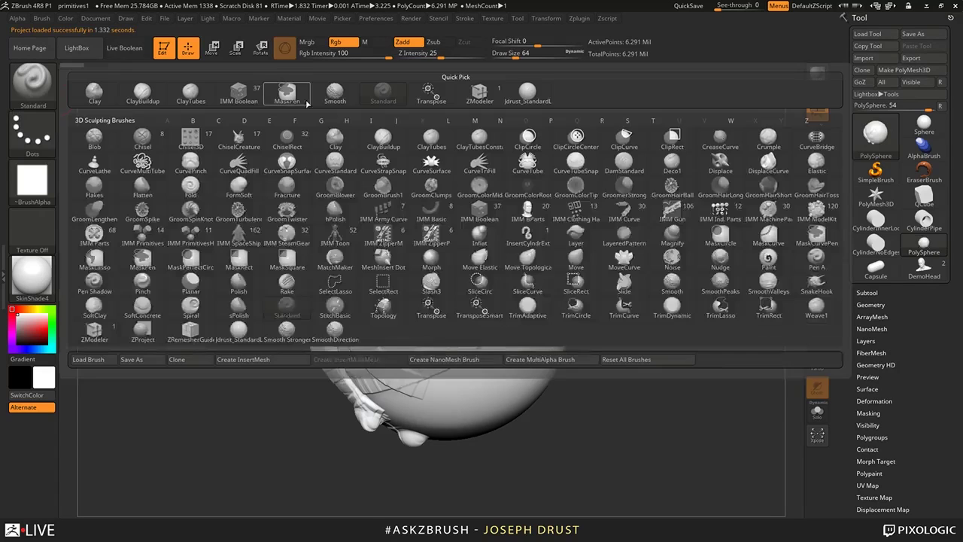
pyautogui.click(193, 92)
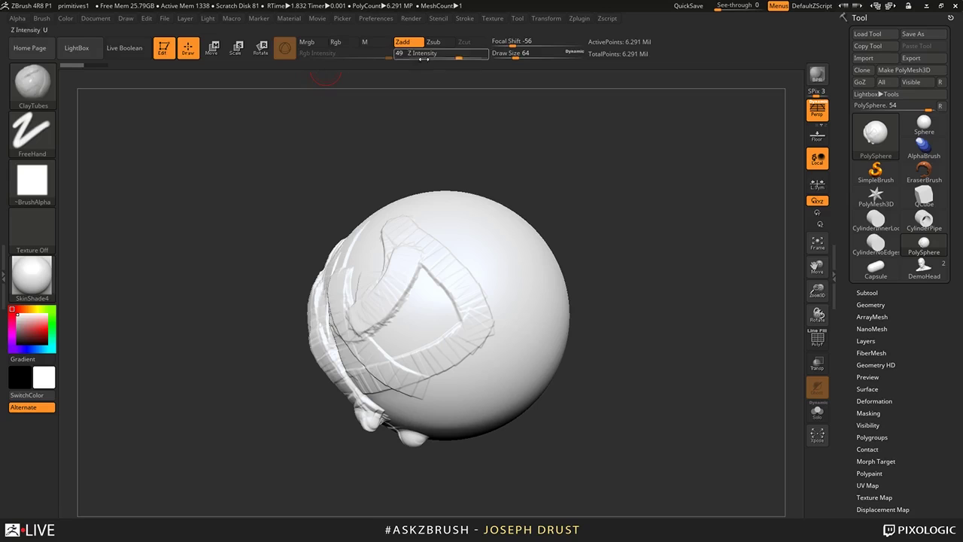
pyautogui.moveTo(458, 194); pyautogui.dragTo(523, 345)
pyautogui.moveTo(602, 309); pyautogui.dragTo(553, 301)
pyautogui.press('space')
pyautogui.moveTo(482, 216)
pyautogui.mouseDown()
pyautogui.moveTo(490, 216)
pyautogui.moveTo(482, 373)
pyautogui.mouseUp()
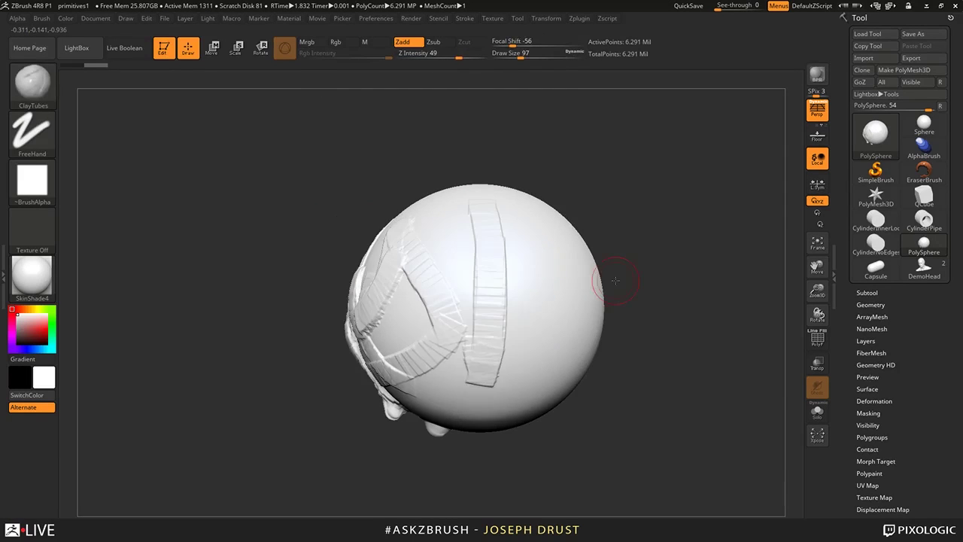
# - Undo the last ClayTubes stroke and sculpt a new vertical ClayTubes stroke beside the existing ridges on the sphere
pyautogui.moveTo(615, 279); pyautogui.dragTo(662, 283)
pyautogui.hotkey('ctrl', 'z')
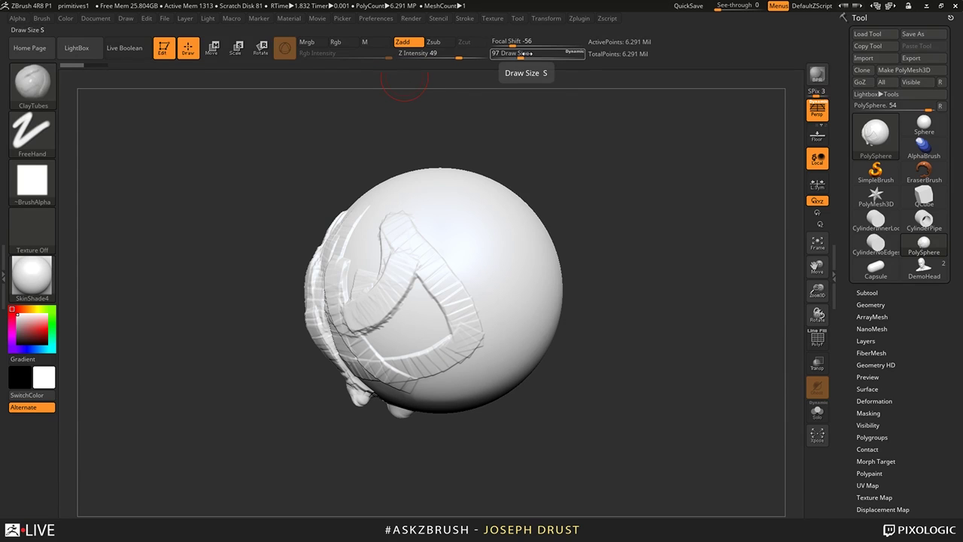
pyautogui.moveTo(455, 194); pyautogui.dragTo(488, 331)
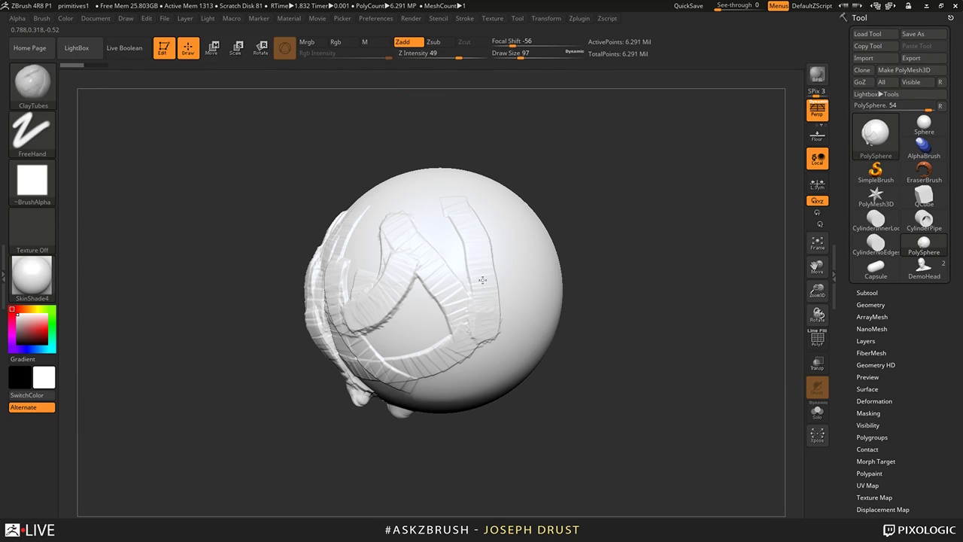
# - Reset all brushes to their defaults and test a Standard brush stroke down the sphere's smooth area
pyautogui.click(45, 94)
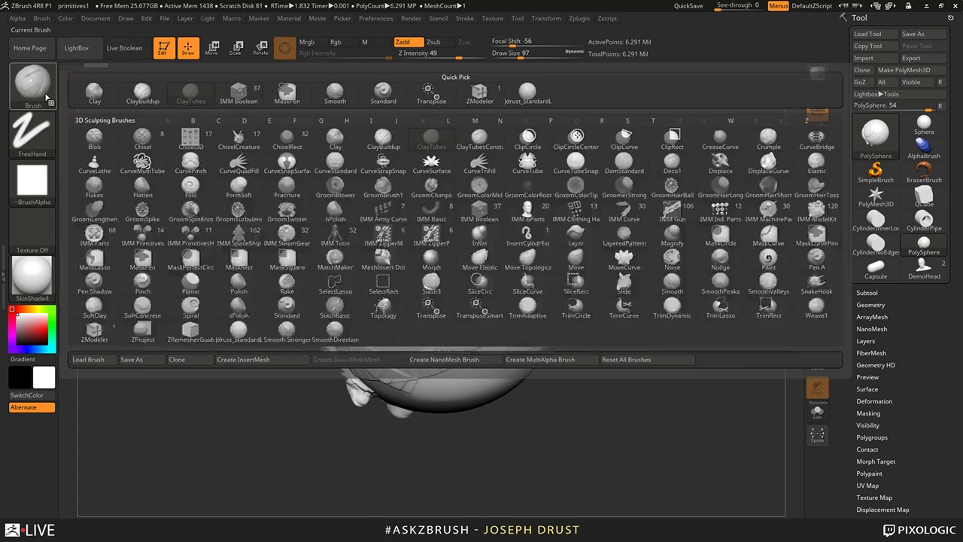
pyautogui.click(34, 84)
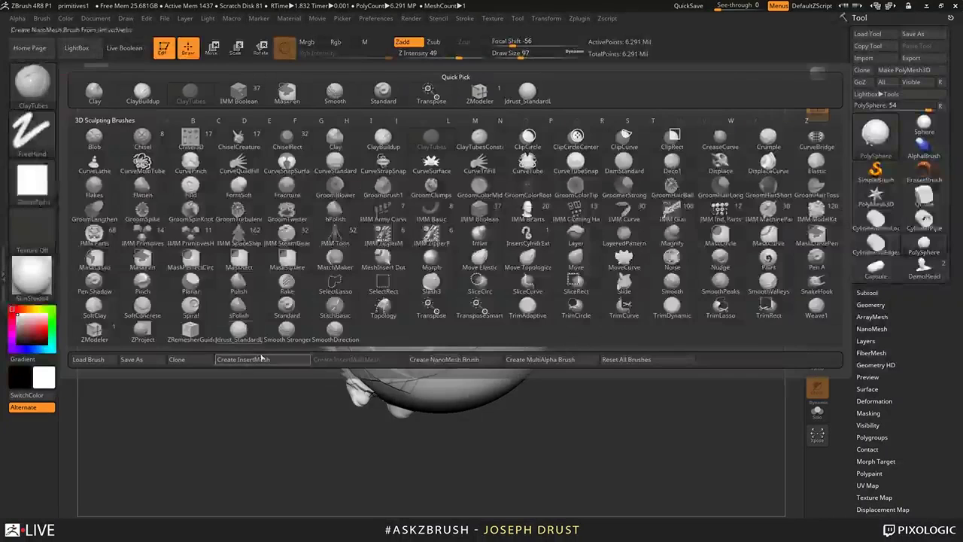
pyautogui.click(632, 360)
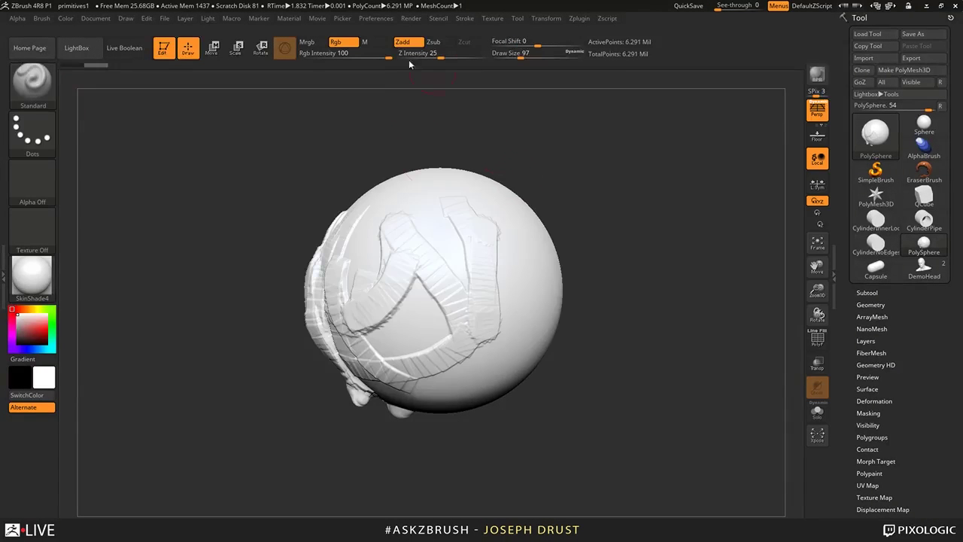
pyautogui.moveTo(692, 170); pyautogui.dragTo(617, 172)
pyautogui.moveTo(531, 178)
pyautogui.mouseDown()
pyautogui.moveTo(531, 239)
pyautogui.moveTo(557, 335)
pyautogui.mouseUp()
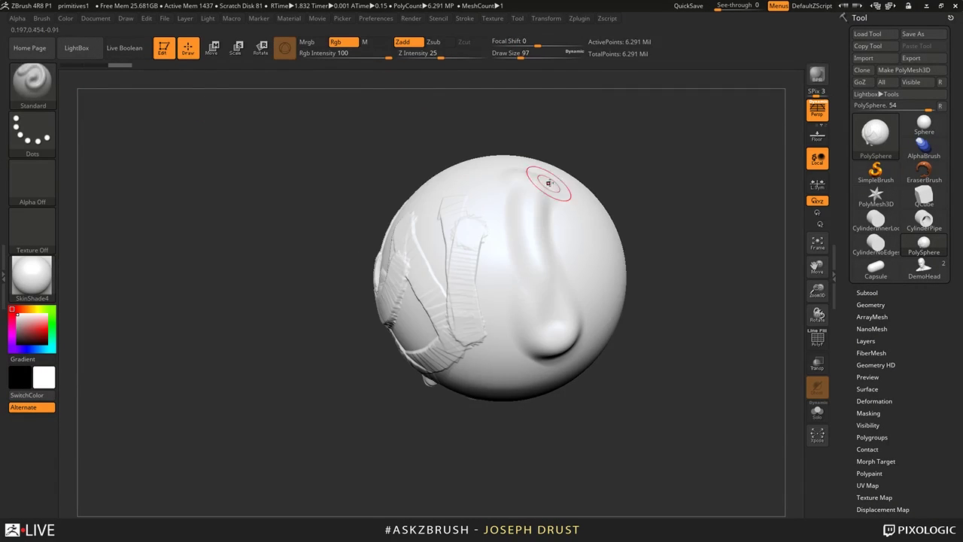
# - Select the ClayBuildup brush and sculpt a vertical stroke and a curved S-shaped stroke on the sphere's smooth areas
pyautogui.click(36, 96)
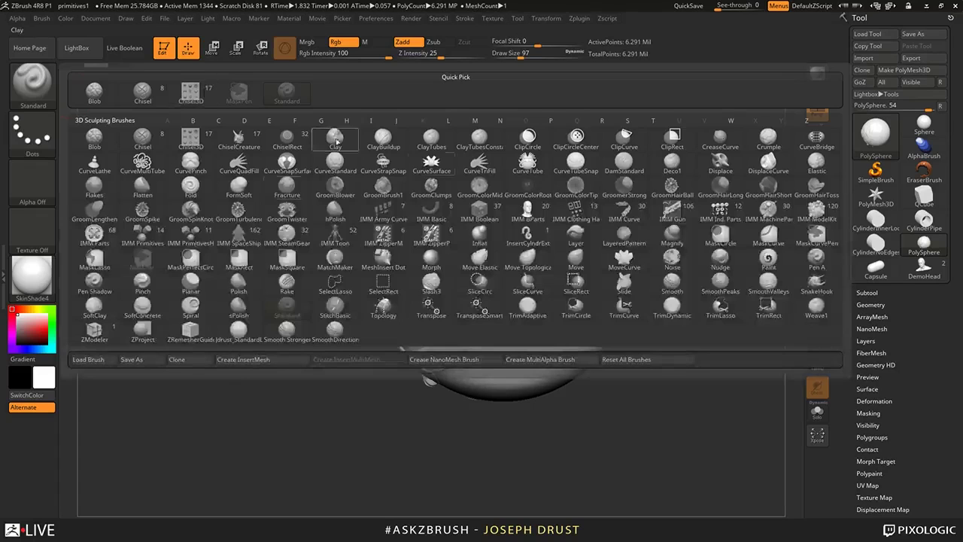
pyautogui.click(384, 140)
pyautogui.moveTo(544, 230)
pyautogui.mouseDown()
pyautogui.moveTo(524, 350)
pyautogui.moveTo(537, 228)
pyautogui.mouseUp()
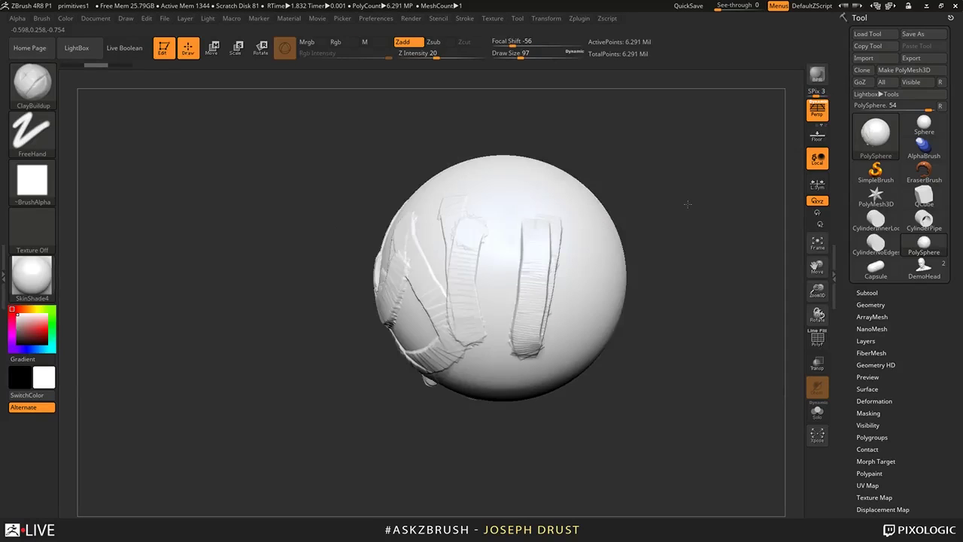
pyautogui.moveTo(688, 204); pyautogui.dragTo(699, 215)
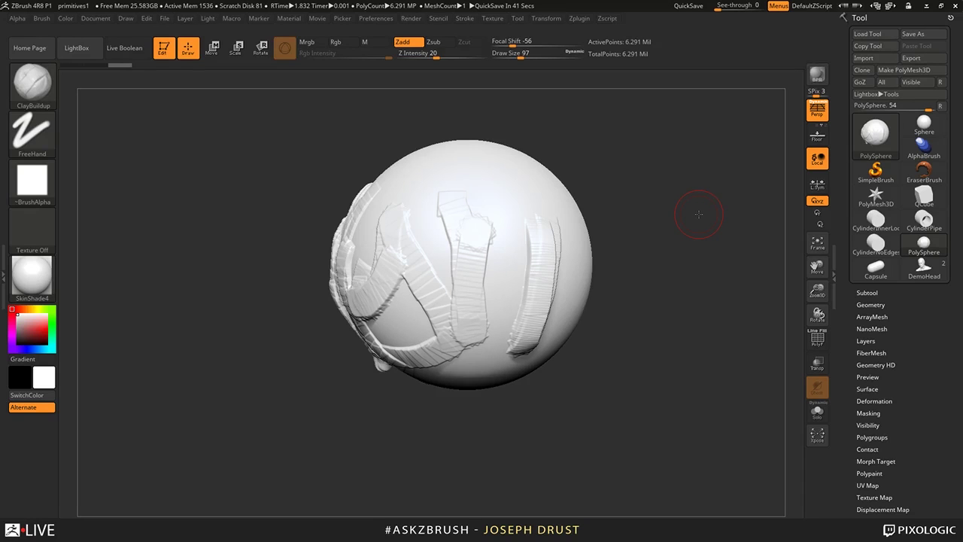
pyautogui.moveTo(709, 290)
pyautogui.mouseDown()
pyautogui.moveTo(673, 323)
pyautogui.moveTo(376, 237)
pyautogui.mouseUp()
pyautogui.moveTo(340, 211)
pyautogui.mouseDown()
pyautogui.moveTo(381, 277)
pyautogui.moveTo(448, 293)
pyautogui.mouseUp()
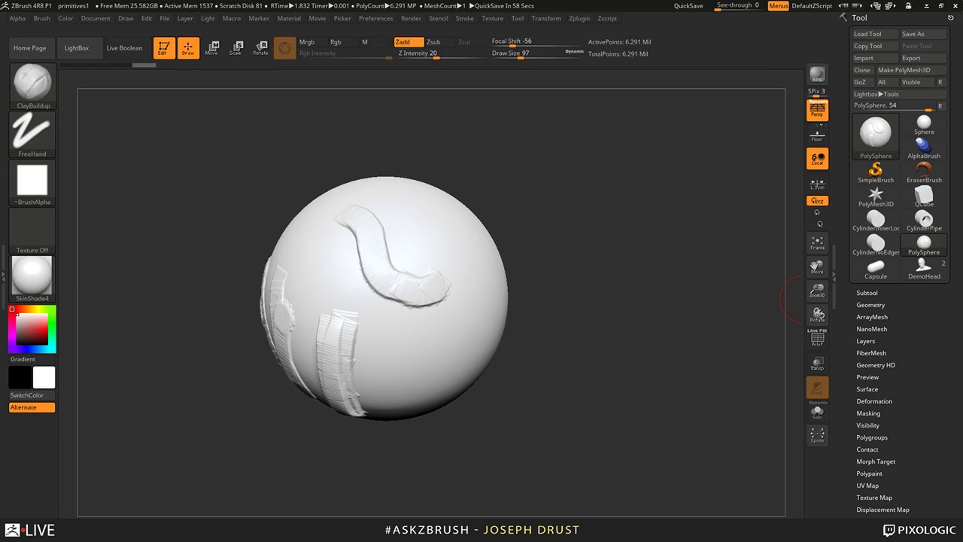
# - Expand the Morph Target settings, select the Chisel brush, and carve a long U-shaped groove into the sphere
pyautogui.moveTo(940, 427); pyautogui.dragTo(933, 323)
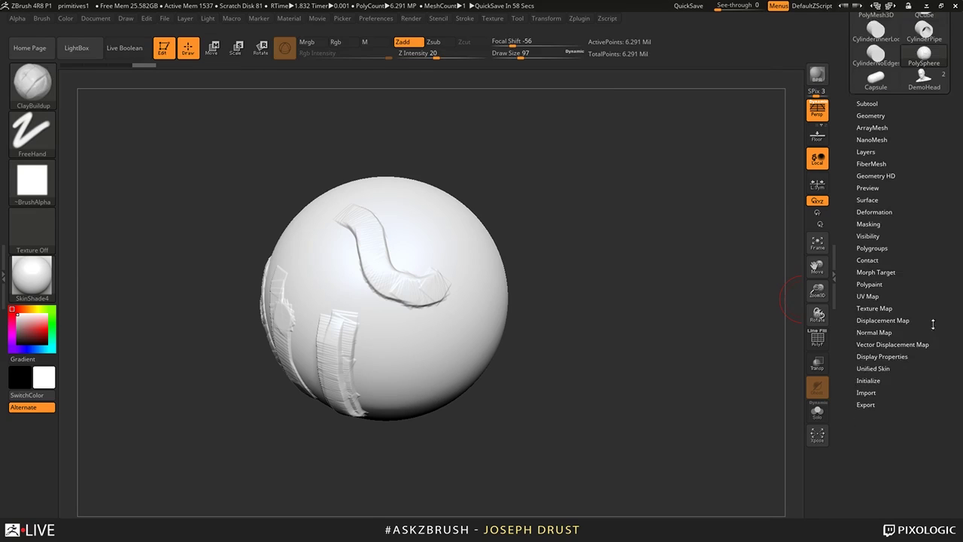
pyautogui.click(876, 271)
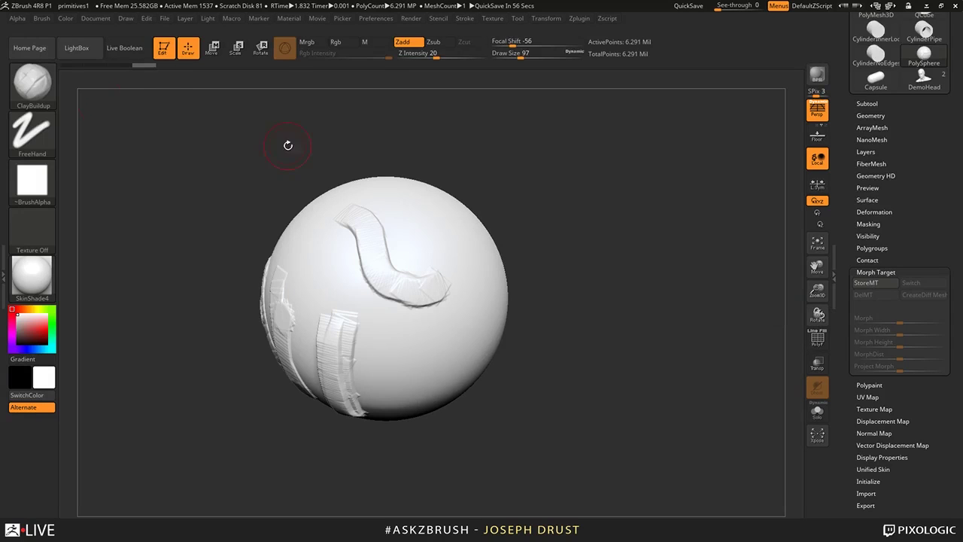
pyautogui.click(31, 81)
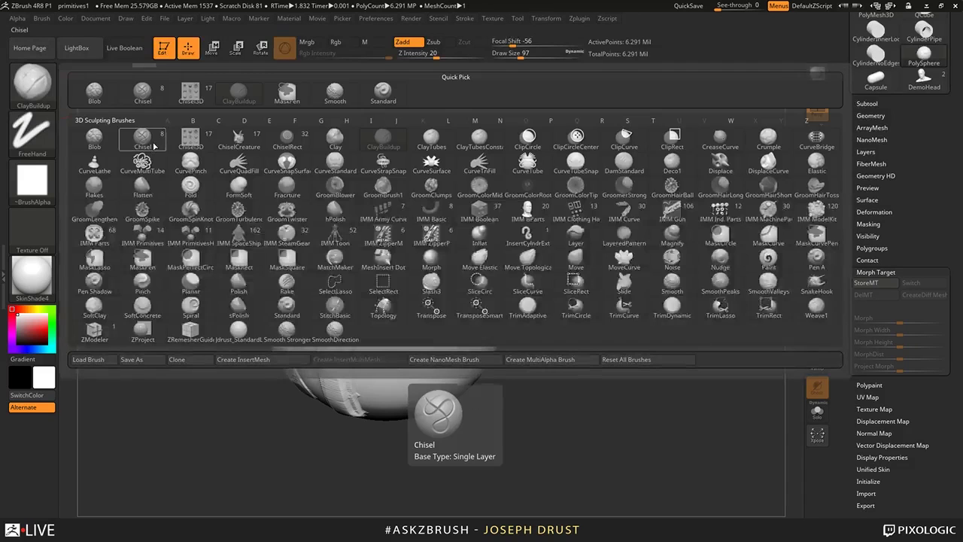
pyautogui.click(153, 146)
pyautogui.moveTo(519, 260)
pyautogui.mouseDown()
pyautogui.moveTo(637, 254)
pyautogui.moveTo(555, 255)
pyautogui.moveTo(512, 270)
pyautogui.mouseUp()
pyautogui.press('space')
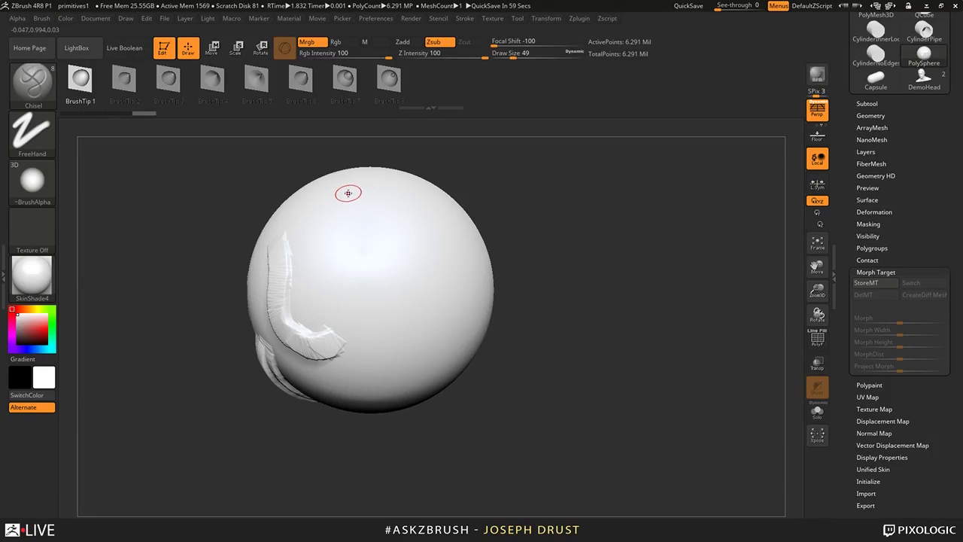
pyautogui.moveTo(346, 192)
pyautogui.mouseDown()
pyautogui.moveTo(377, 230)
pyautogui.moveTo(371, 324)
pyautogui.moveTo(426, 390)
pyautogui.moveTo(394, 187)
pyautogui.moveTo(307, 215)
pyautogui.mouseUp()
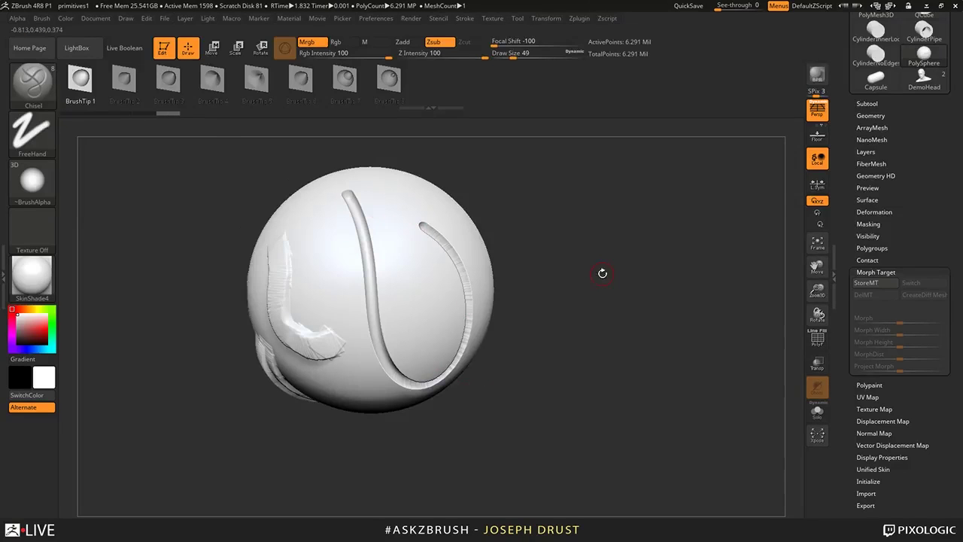
# - Try a straight Chisel stroke across the U-shaped groove and undo the Chisel strokes
pyautogui.moveTo(605, 273); pyautogui.dragTo(578, 266)
pyautogui.moveTo(403, 299); pyautogui.dragTo(251, 226)
pyautogui.moveTo(470, 389); pyautogui.dragTo(323, 273)
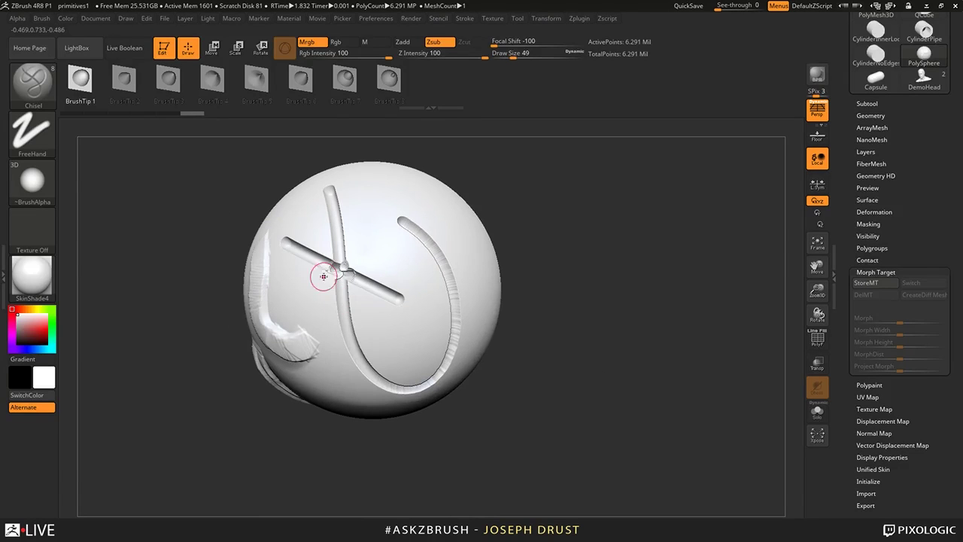
pyautogui.moveTo(594, 298); pyautogui.dragTo(574, 310)
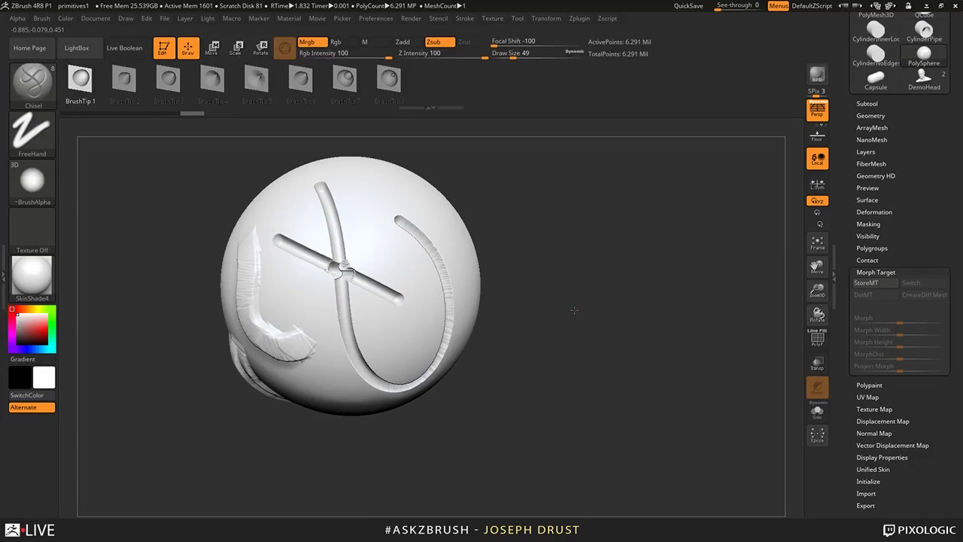
pyautogui.hotkey('ctrl', 'z')
pyautogui.hotkey('ctrl', 'z')
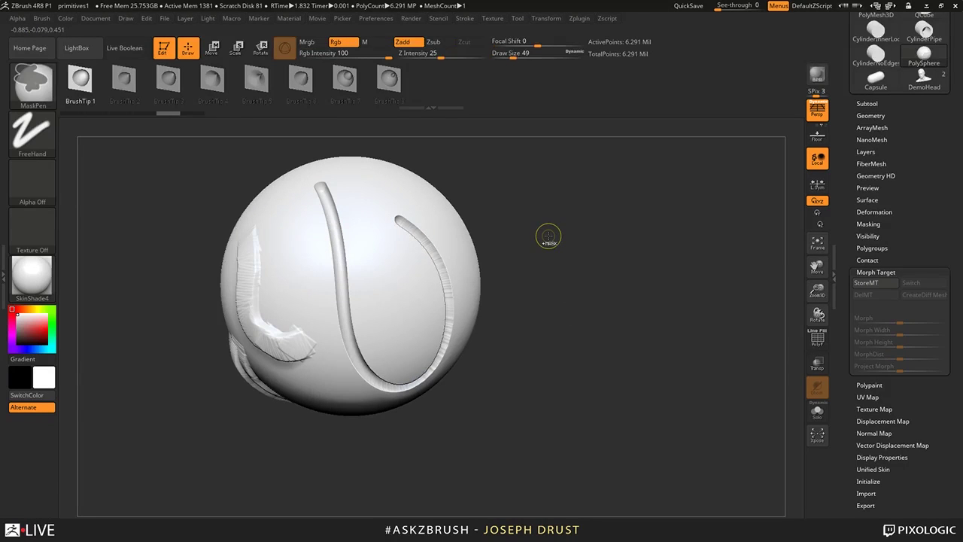
# - Store a morph target for the sphere and carve a U-shaped Chisel groove with strokes crossing it
pyautogui.click(876, 283)
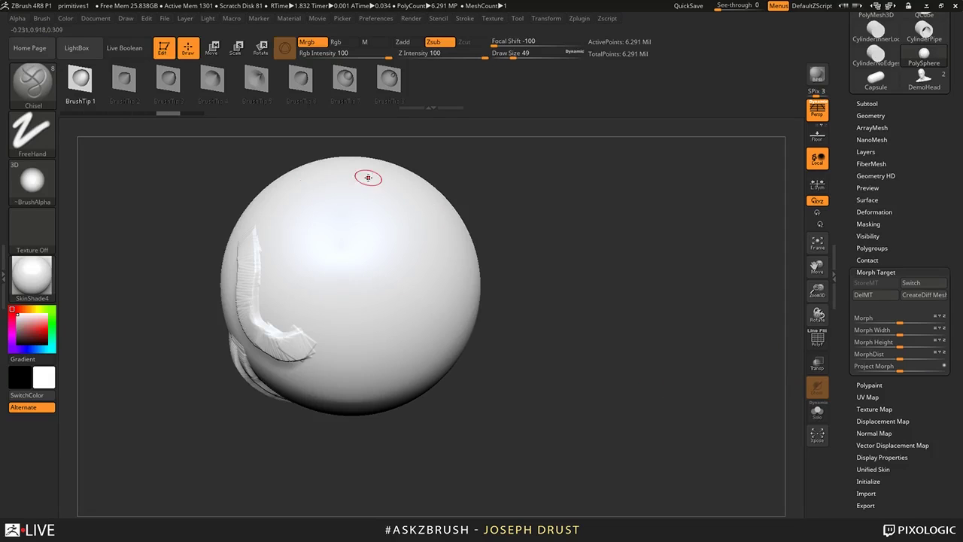
pyautogui.moveTo(309, 189)
pyautogui.mouseDown()
pyautogui.moveTo(357, 357)
pyautogui.moveTo(398, 344)
pyautogui.moveTo(414, 194)
pyautogui.moveTo(418, 201)
pyautogui.moveTo(262, 316)
pyautogui.moveTo(238, 320)
pyautogui.mouseUp()
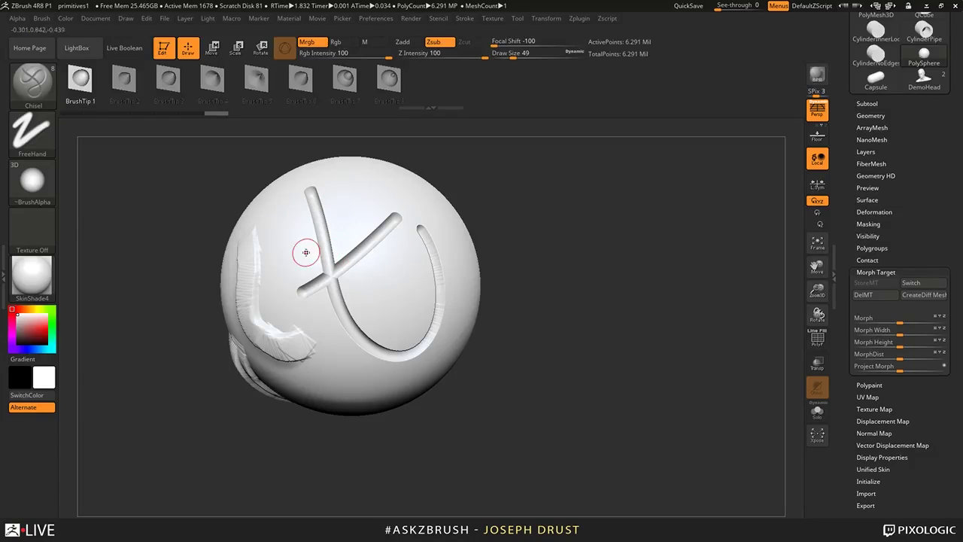
pyautogui.moveTo(356, 192)
pyautogui.mouseDown()
pyautogui.moveTo(342, 206)
pyautogui.moveTo(251, 225)
pyautogui.moveTo(207, 199)
pyautogui.mouseUp()
pyautogui.moveTo(489, 180); pyautogui.dragTo(497, 225)
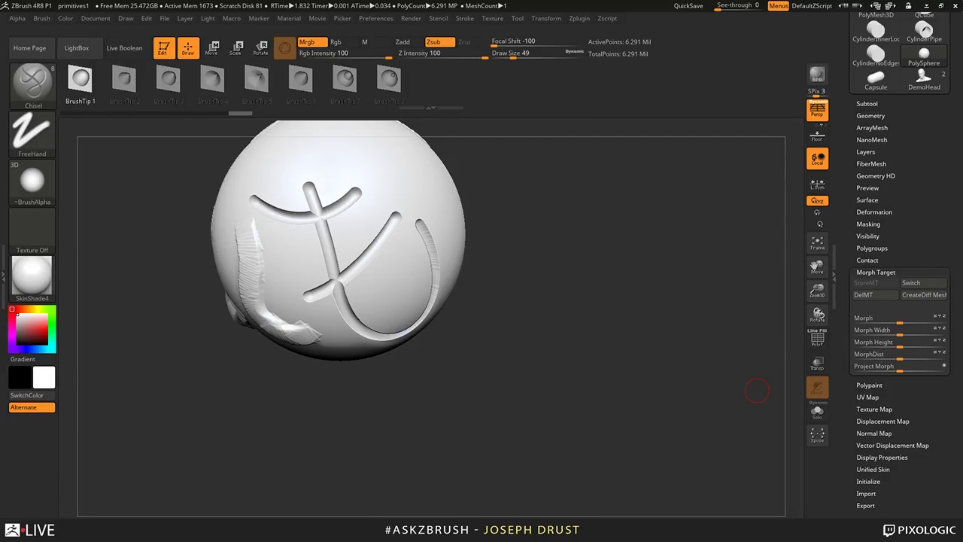
# - Carve a looping Chisel groove into the smooth area above the U-shaped groove
pyautogui.moveTo(681, 301)
pyautogui.mouseDown()
pyautogui.moveTo(639, 267)
pyautogui.moveTo(520, 221)
pyautogui.mouseUp()
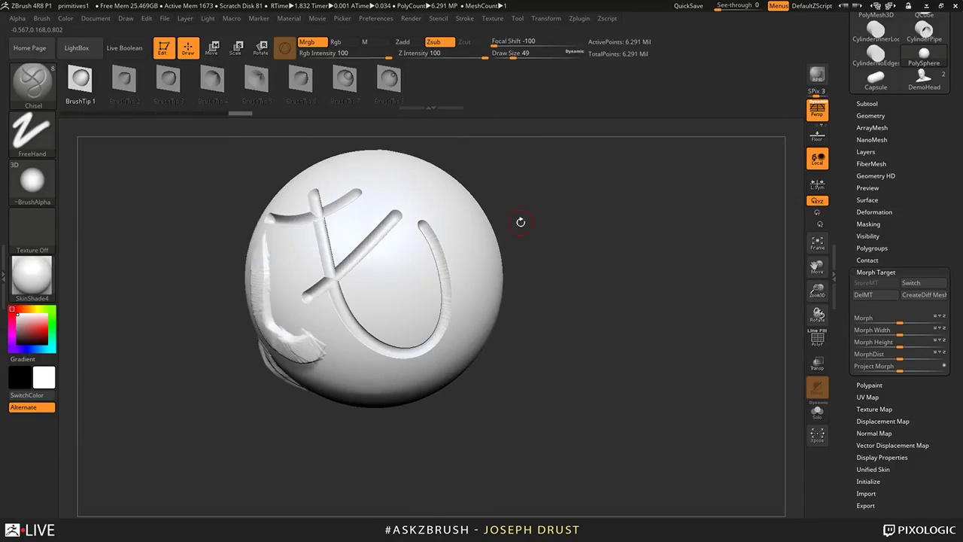
pyautogui.moveTo(632, 241); pyautogui.dragTo(538, 243)
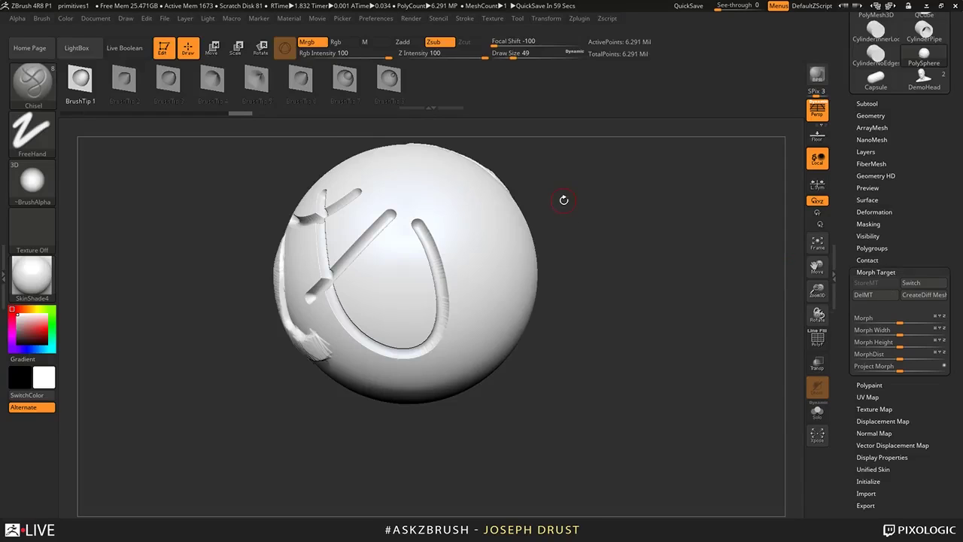
pyautogui.moveTo(563, 198); pyautogui.dragTo(577, 219)
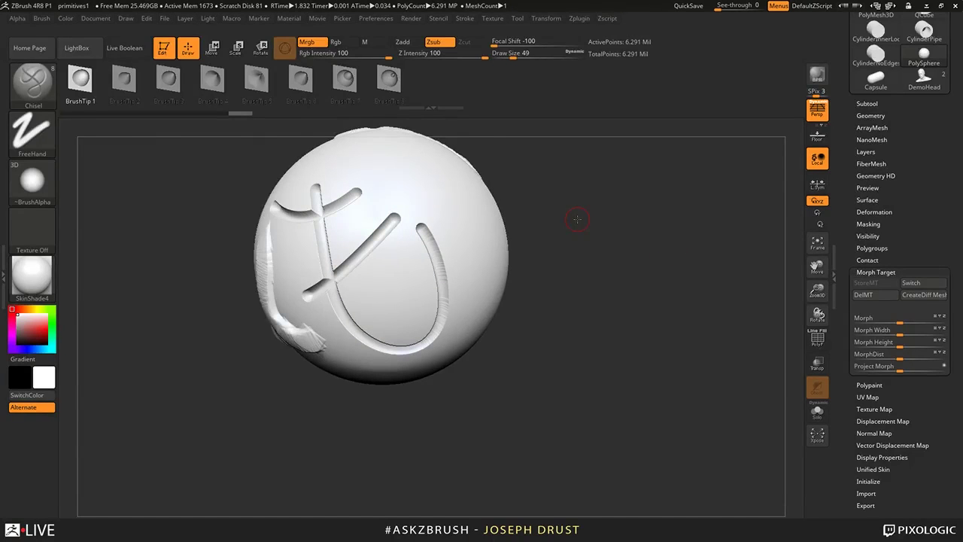
pyautogui.moveTo(698, 246); pyautogui.dragTo(682, 261)
pyautogui.moveTo(429, 163)
pyautogui.mouseDown()
pyautogui.moveTo(459, 234)
pyautogui.moveTo(515, 310)
pyautogui.moveTo(536, 222)
pyautogui.moveTo(343, 156)
pyautogui.moveTo(323, 184)
pyautogui.mouseUp()
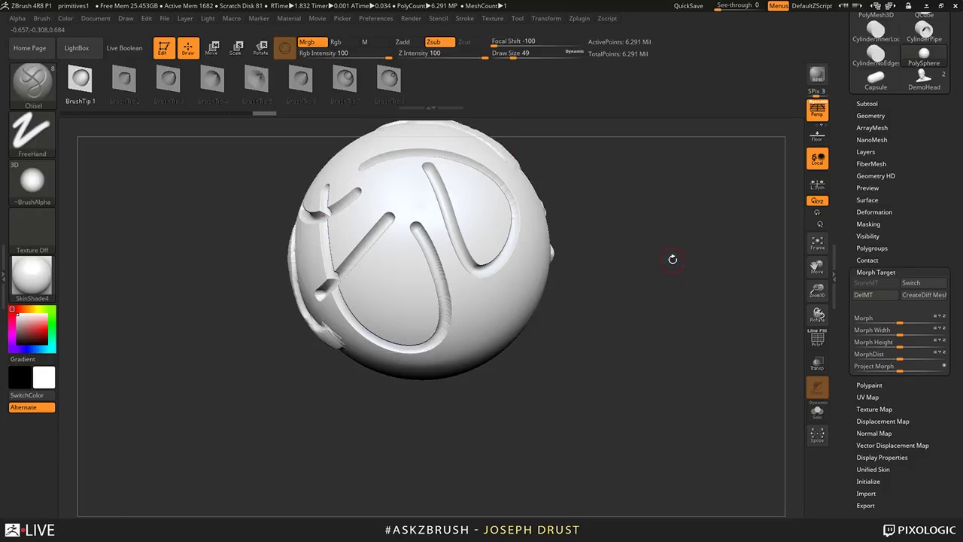
# - Try a short Chisel stroke across the looping groove and undo it
pyautogui.moveTo(672, 261); pyautogui.dragTo(669, 360)
pyautogui.moveTo(423, 221); pyautogui.dragTo(380, 348)
pyautogui.moveTo(688, 297); pyautogui.dragTo(698, 301)
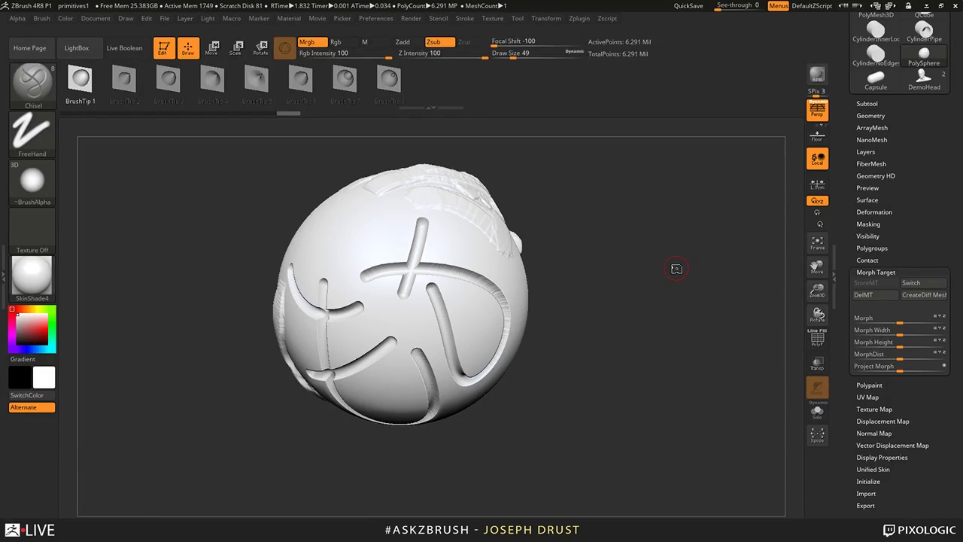
pyautogui.hotkey('ctrl', 'z')
pyautogui.hotkey('ctrl', 'z')
pyautogui.hotkey('ctrl', 'z')
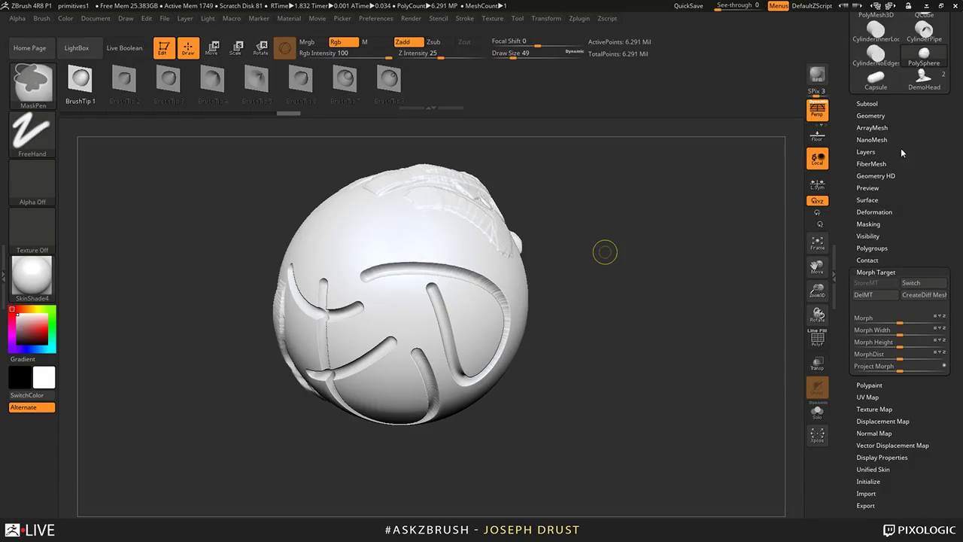
# - Switch to the Sphere primitive, subdivide it repeatedly, and convert it to a PolyMesh3D
pyautogui.moveTo(916, 143); pyautogui.dragTo(934, 331)
pyautogui.click(924, 124)
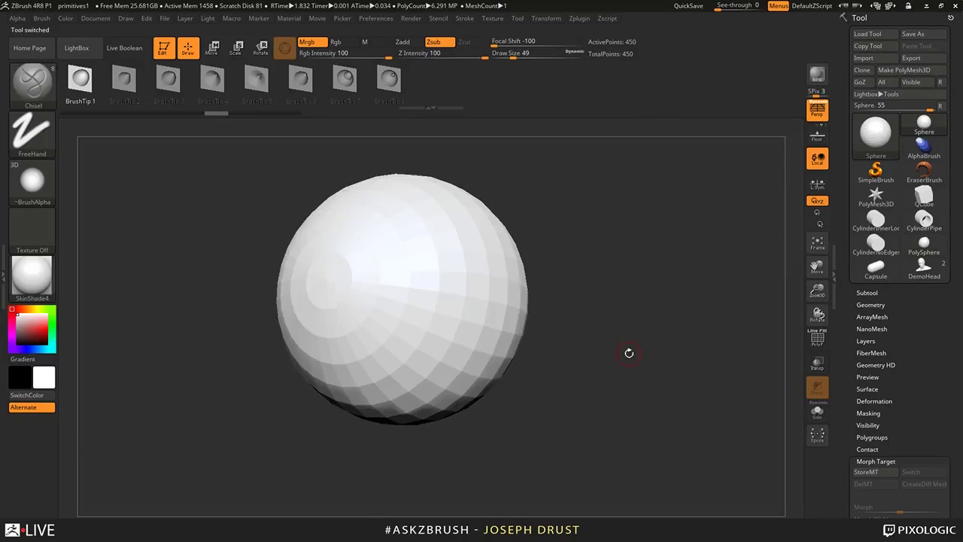
pyautogui.hotkey('ctrl', 'd')
pyautogui.hotkey('ctrl', 'd')
pyautogui.hotkey('ctrl', 'd')
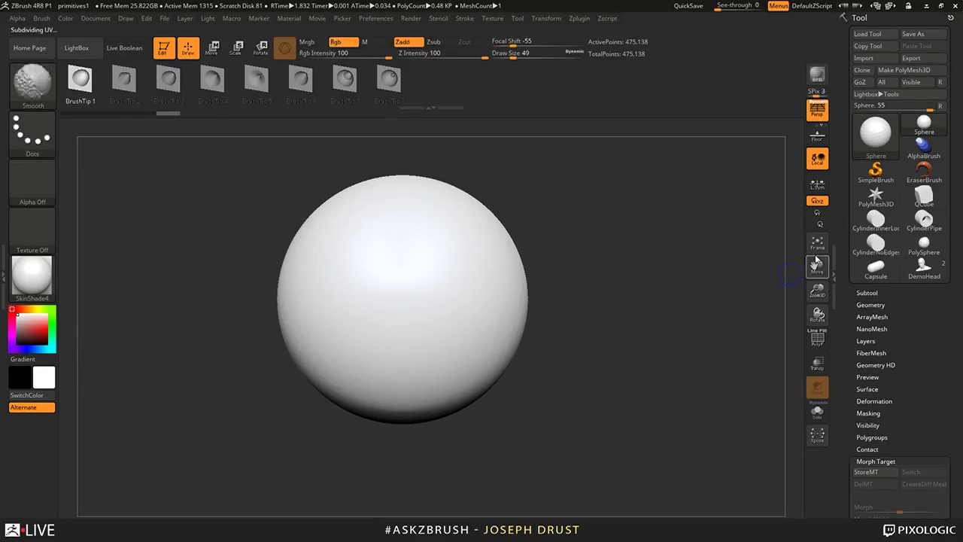
pyautogui.click(906, 70)
# - Convert the sphere to a DynaMesh at resolution 128 and display its polyframe
pyautogui.click(873, 329)
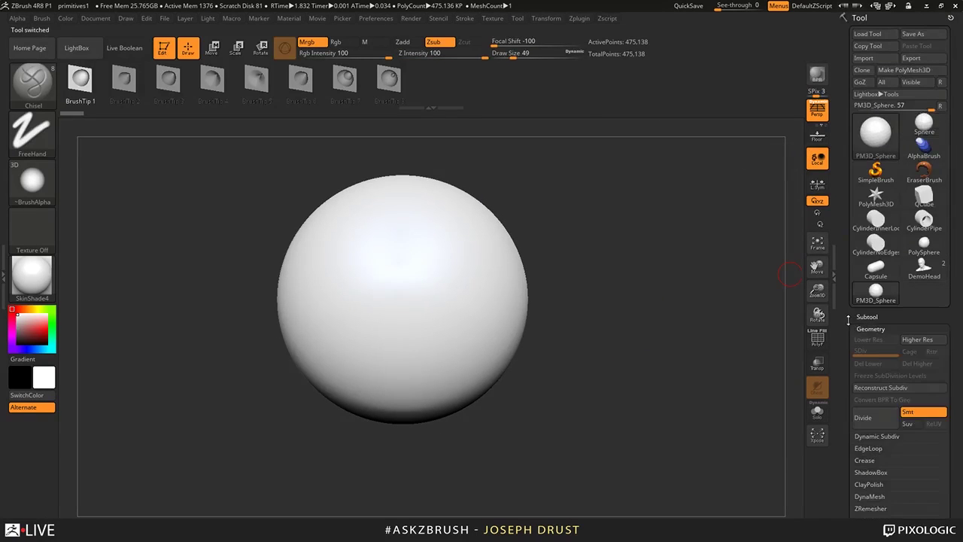
pyautogui.click(872, 281)
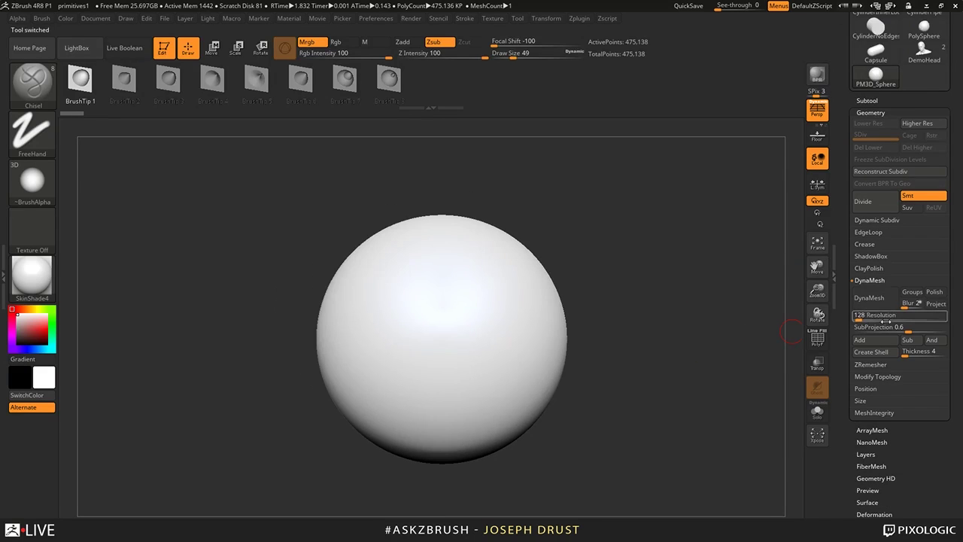
pyautogui.click(868, 307)
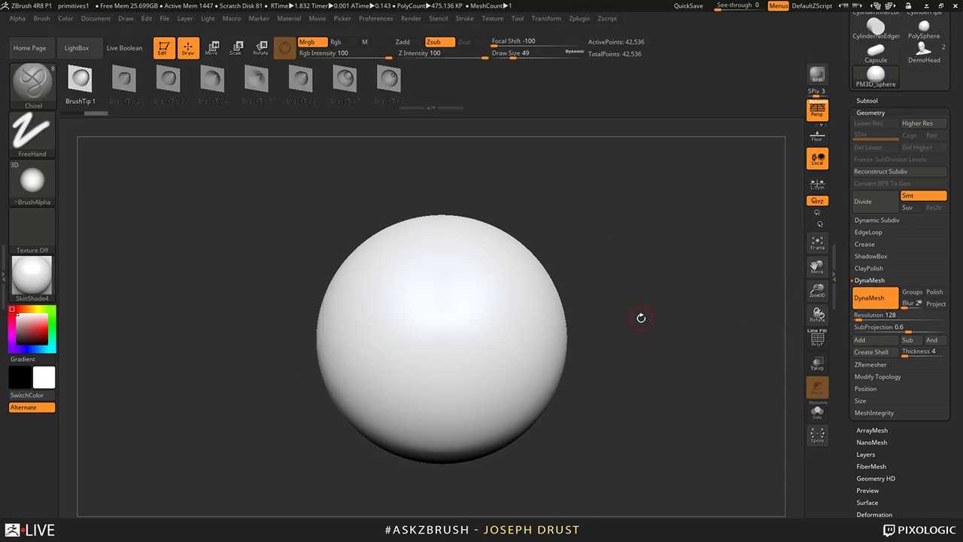
pyautogui.keyDown('alt'); pyautogui.moveTo(640, 319); pyautogui.dragTo(627, 301); pyautogui.keyUp('alt')
pyautogui.click(818, 338)
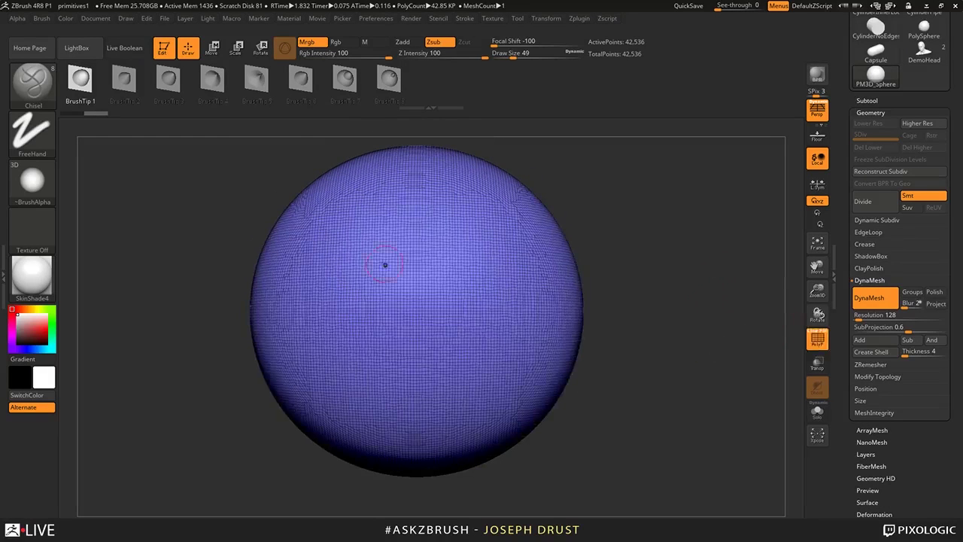
# - Set the sphere's DynaMesh resolution to 256
pyautogui.click(862, 315)
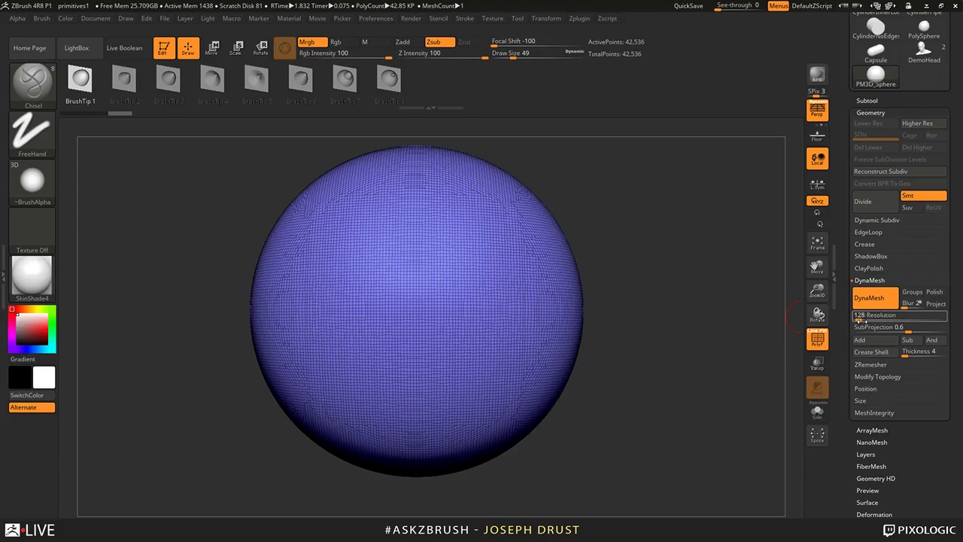
pyautogui.write('256')
pyautogui.press('Return')
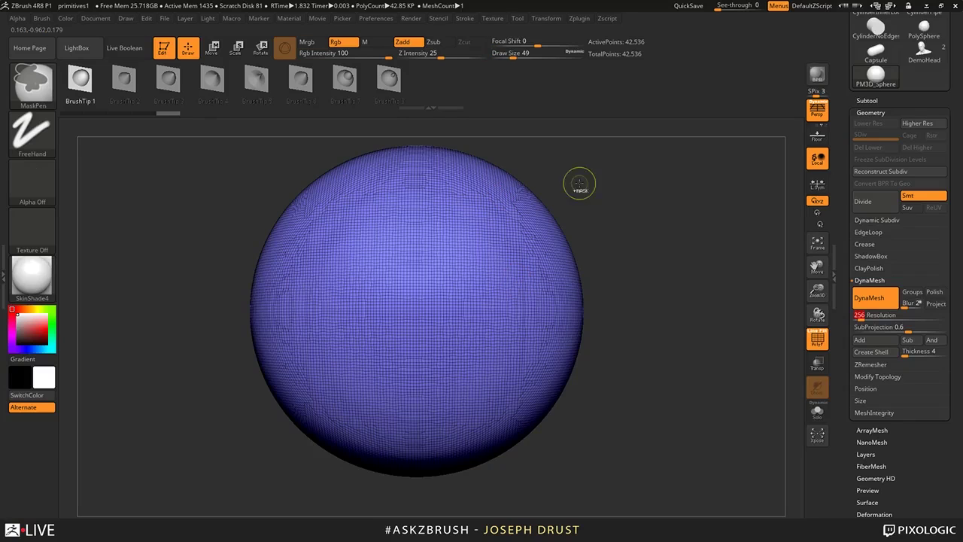
# - Try to remesh the unchanged sphere at DynaMesh resolution 256, switching its polyframe off and on to compare the surface
pyautogui.keyDown('ctrl'); pyautogui.moveTo(579, 183); pyautogui.dragTo(690, 283); pyautogui.keyUp('ctrl')
pyautogui.moveTo(670, 185)
pyautogui.keyDown('ctrl'); pyautogui.mouseDown()
pyautogui.moveTo(692, 359)
pyautogui.moveTo(700, 291)
pyautogui.moveTo(710, 322)
pyautogui.mouseUp(); pyautogui.keyUp('ctrl')
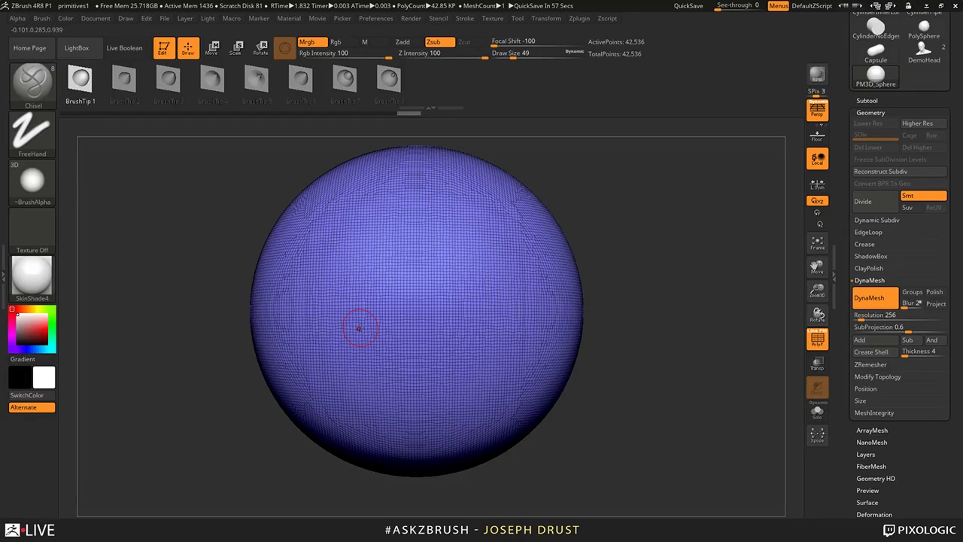
pyautogui.click(817, 339)
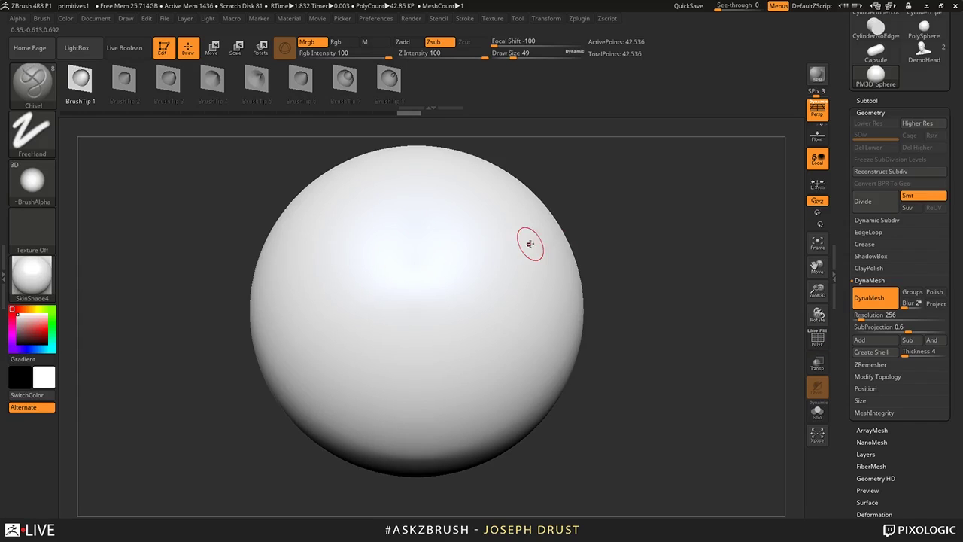
pyautogui.press('w')
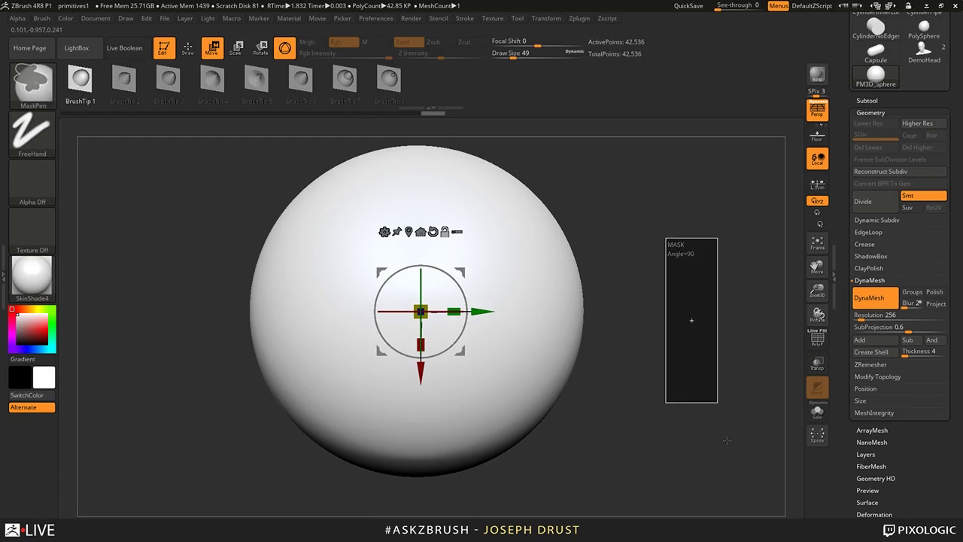
pyautogui.click(818, 339)
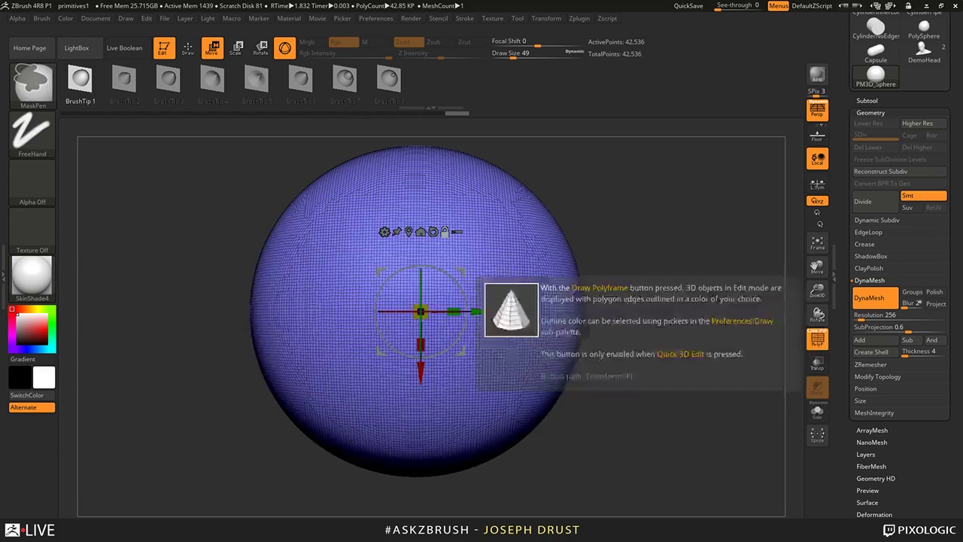
pyautogui.click(188, 48)
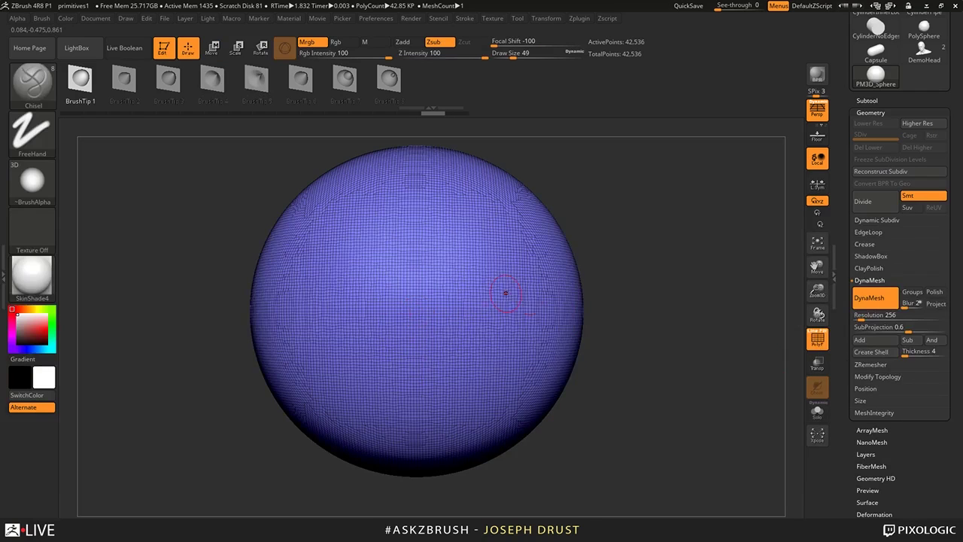
pyautogui.hotkey('shift', 'f')
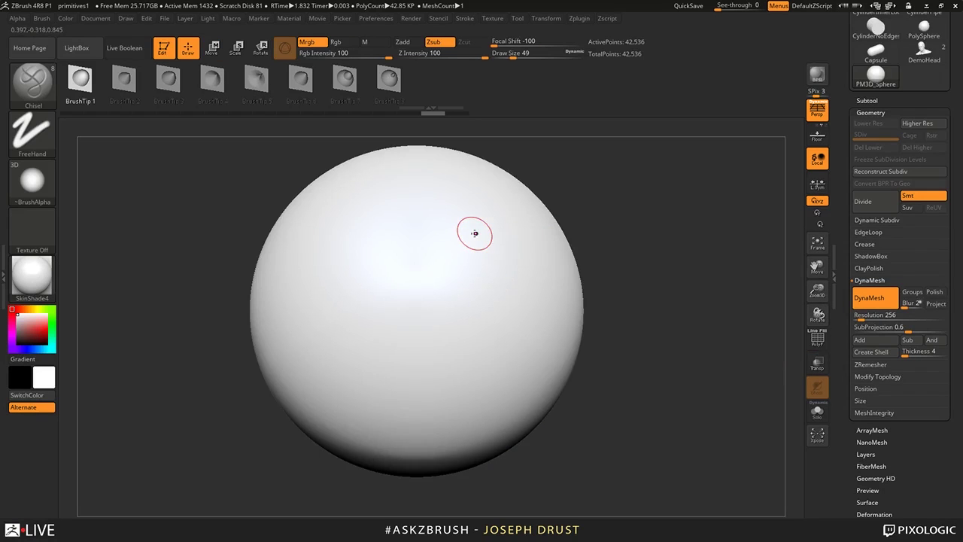
pyautogui.press('shift')
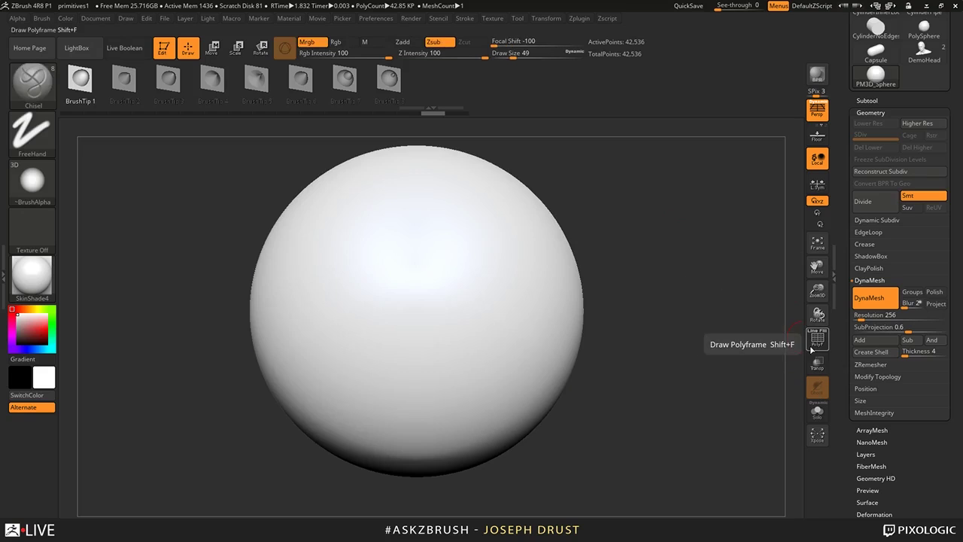
pyautogui.click(817, 338)
pyautogui.press('ctrl')
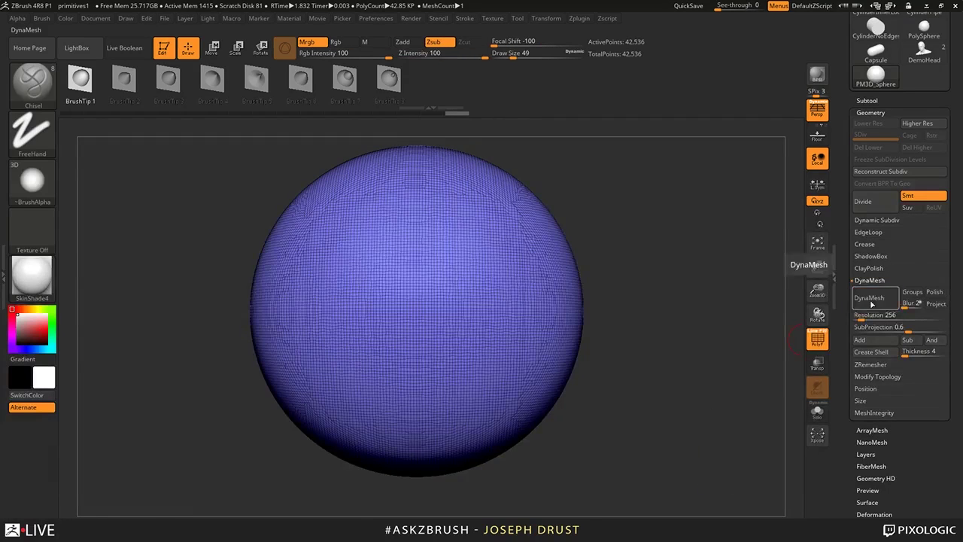
# - Select the ClayBuildup brush and clear the mask covering the sphere
pyautogui.press('w')
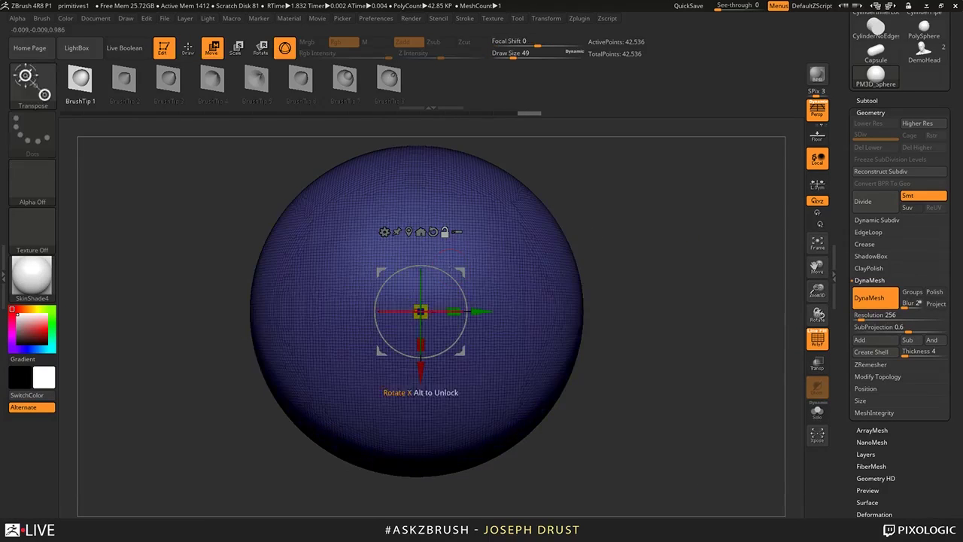
pyautogui.press('q')
pyautogui.press('b')
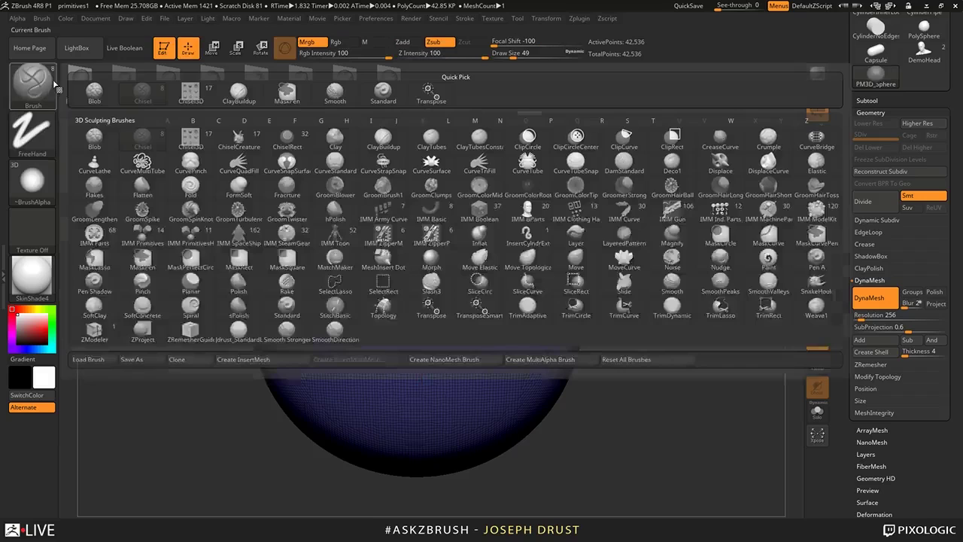
pyautogui.click(238, 91)
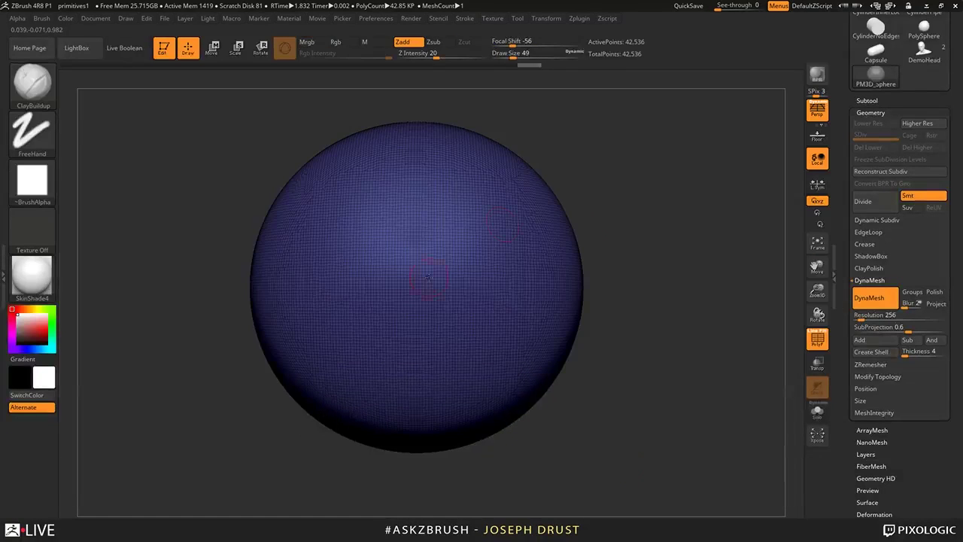
pyautogui.keyDown('ctrl'); pyautogui.moveTo(740, 261); pyautogui.dragTo(754, 418); pyautogui.keyUp('ctrl')
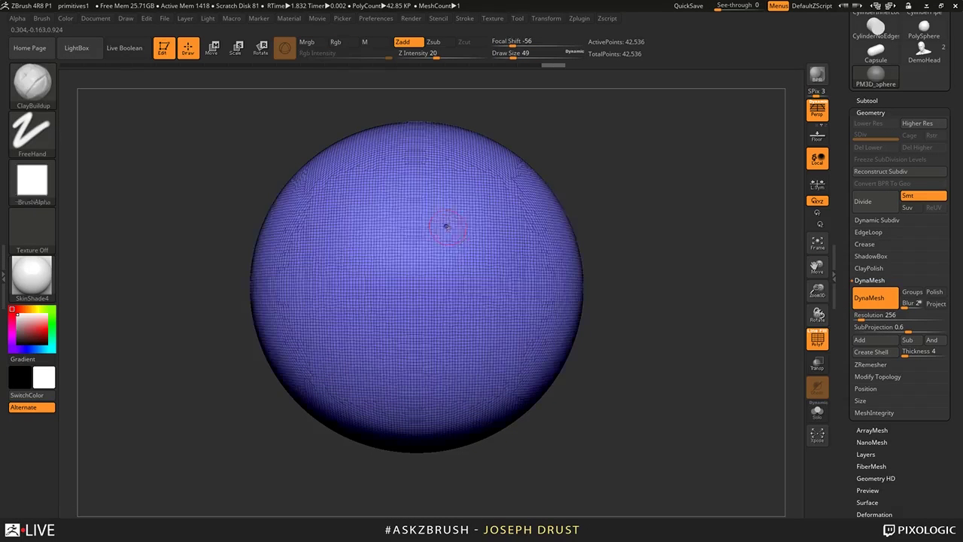
# - Try remeshing the unmasked sphere at DynaMesh resolution 256, undo it, and check the surface with and without the polyframe
pyautogui.keyDown('ctrl'); pyautogui.moveTo(662, 194); pyautogui.dragTo(681, 262); pyautogui.keyUp('ctrl')
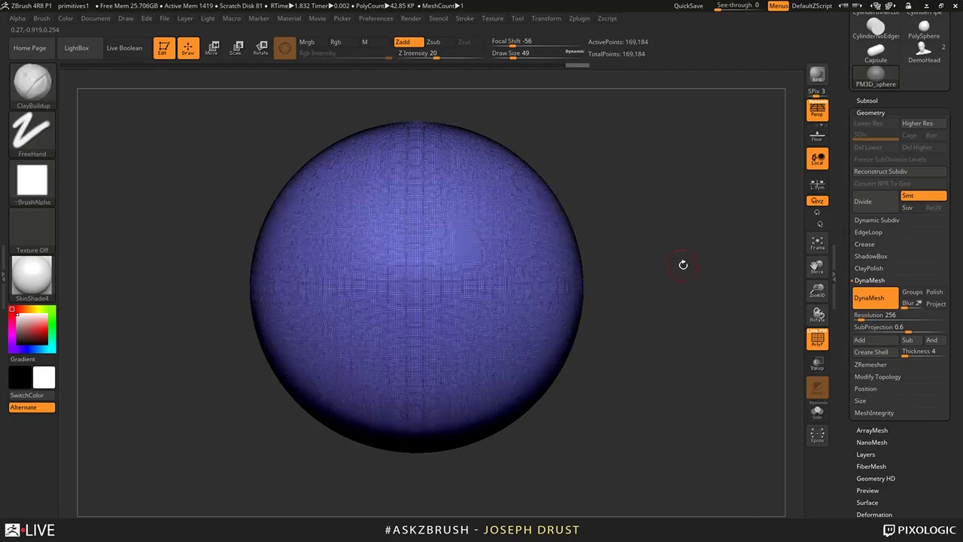
pyautogui.hotkey('ctrl', 'z')
pyautogui.click(818, 338)
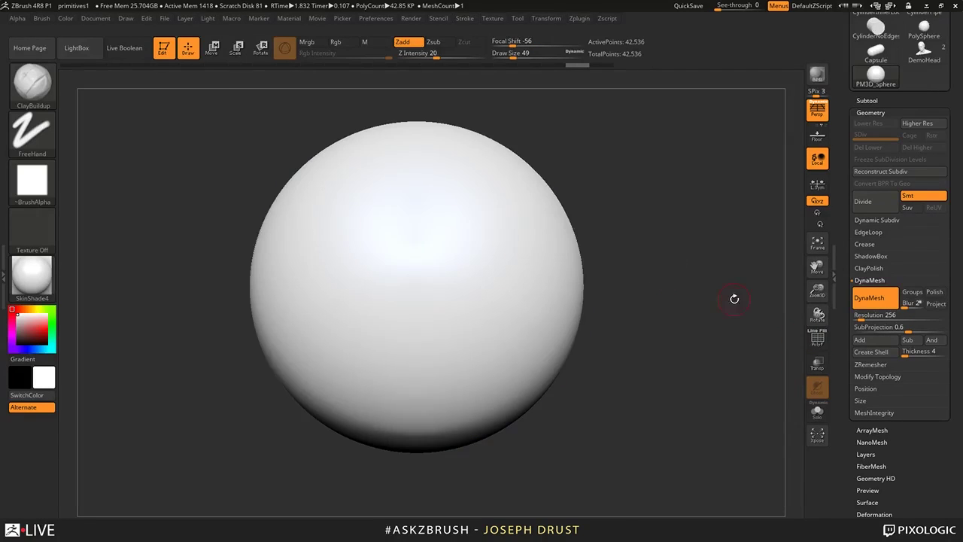
pyautogui.hotkey('shift', 'f')
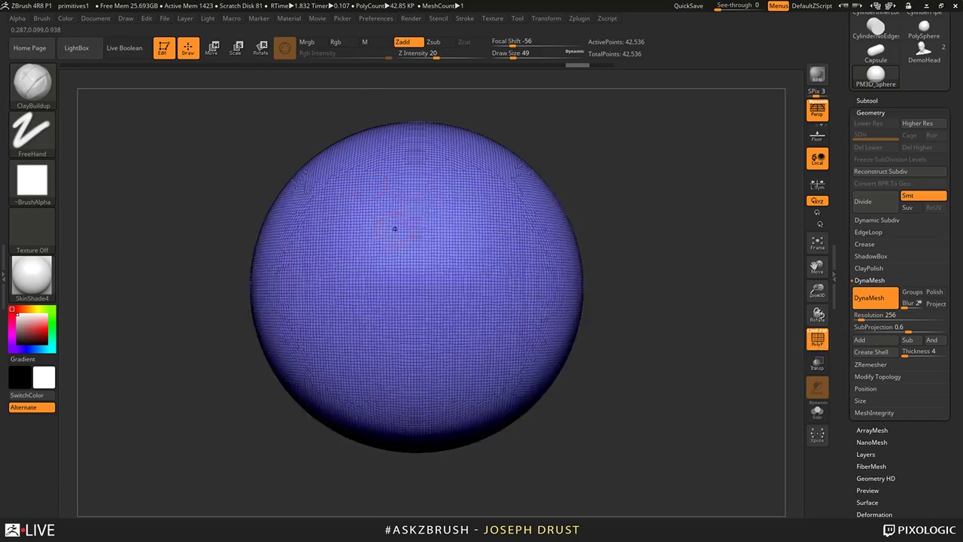
# - Try a short vertical ClayBuildup stroke on the sphere's front, remesh it at resolution 256, and undo both
pyautogui.moveTo(421, 197); pyautogui.dragTo(414, 297)
pyautogui.keyDown('ctrl'); pyautogui.moveTo(716, 176); pyautogui.dragTo(711, 188); pyautogui.keyUp('ctrl')
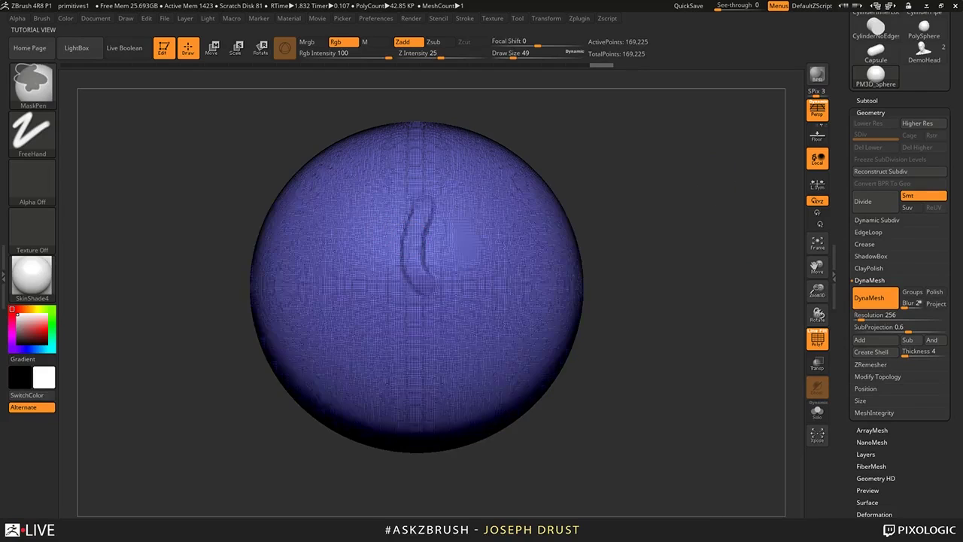
pyautogui.hotkey('ctrl', 'z')
pyautogui.hotkey('ctrl', 'z')
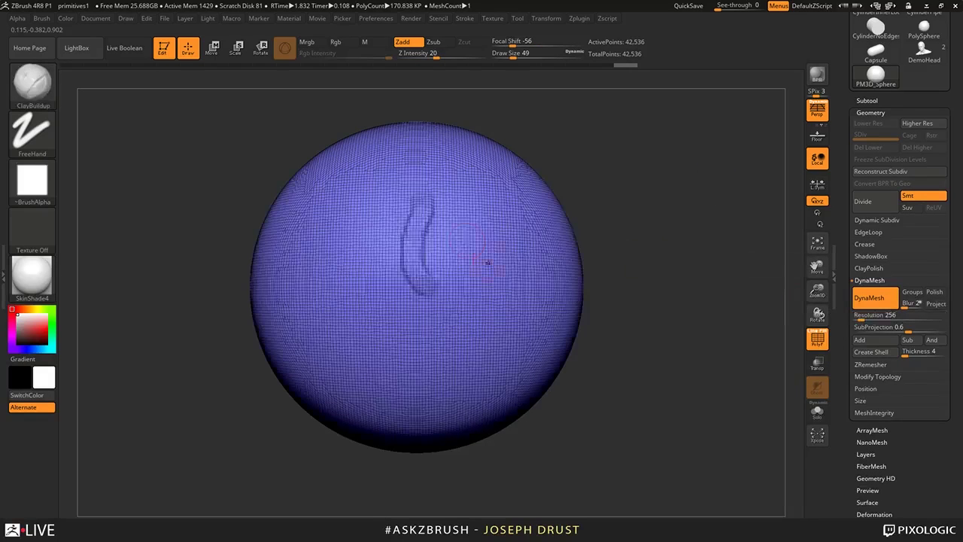
pyautogui.keyDown('ctrl'); pyautogui.moveTo(681, 209); pyautogui.dragTo(747, 497); pyautogui.keyUp('ctrl')
pyautogui.hotkey('ctrl', 'z')
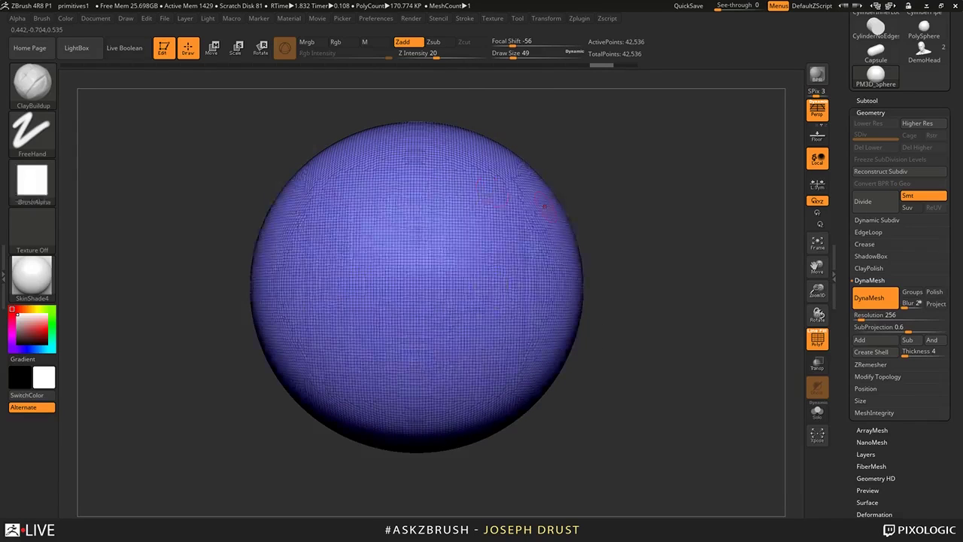
# - Set the sphere's DynaMesh resolution to 512 and turn DynaMesh off
pyautogui.click(862, 316)
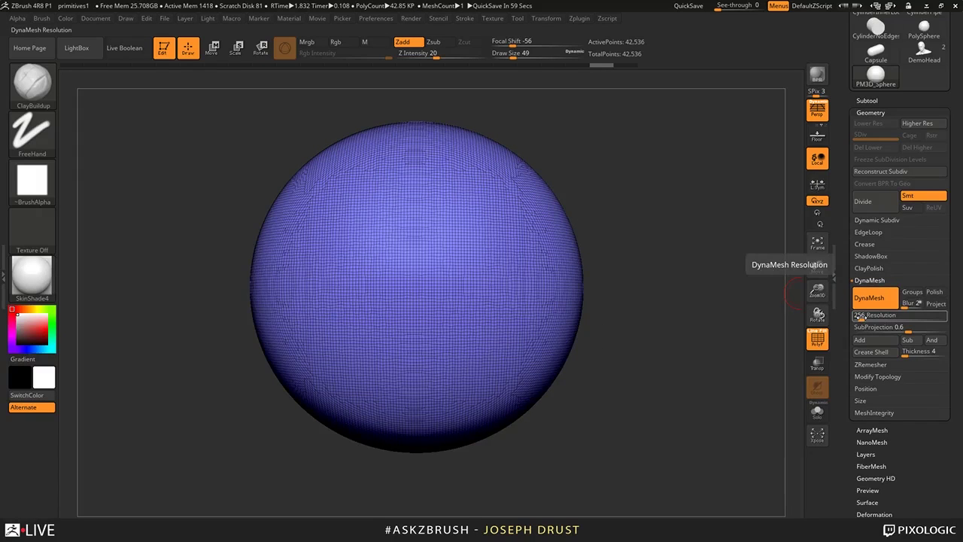
pyautogui.click(861, 317)
pyautogui.write('512')
pyautogui.press('Return')
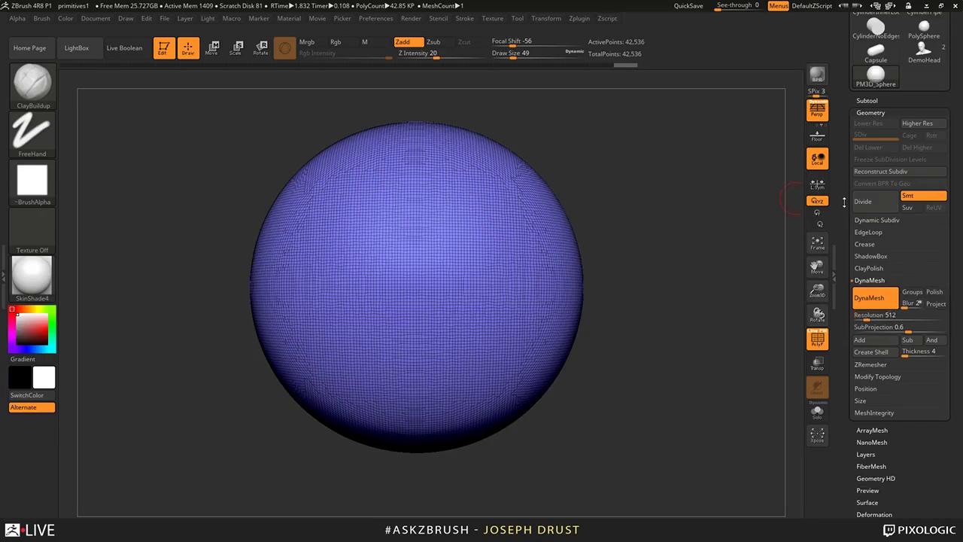
pyautogui.scroll(2, 842, 238)
pyautogui.scroll(-2, 842, 238)
pyautogui.click(869, 309)
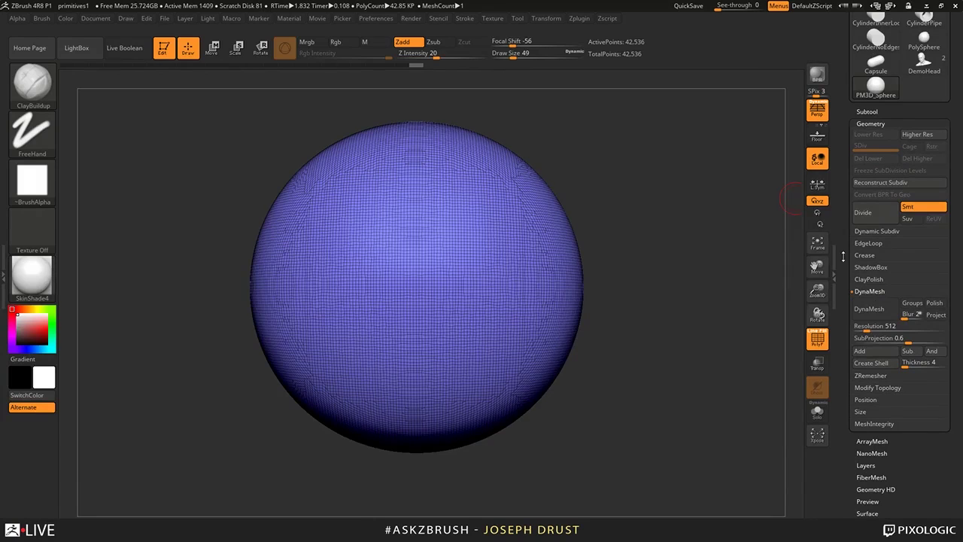
# - Set the DynaMesh resolution to 768, convert the sphere to a DynaMesh, and undo the conversion
pyautogui.click(866, 326)
pyautogui.write('768')
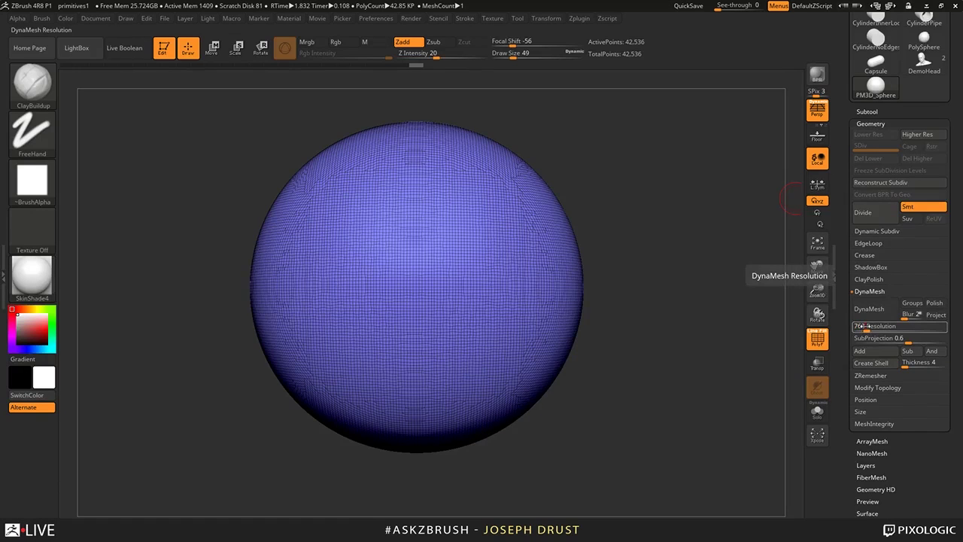
pyautogui.press('Return')
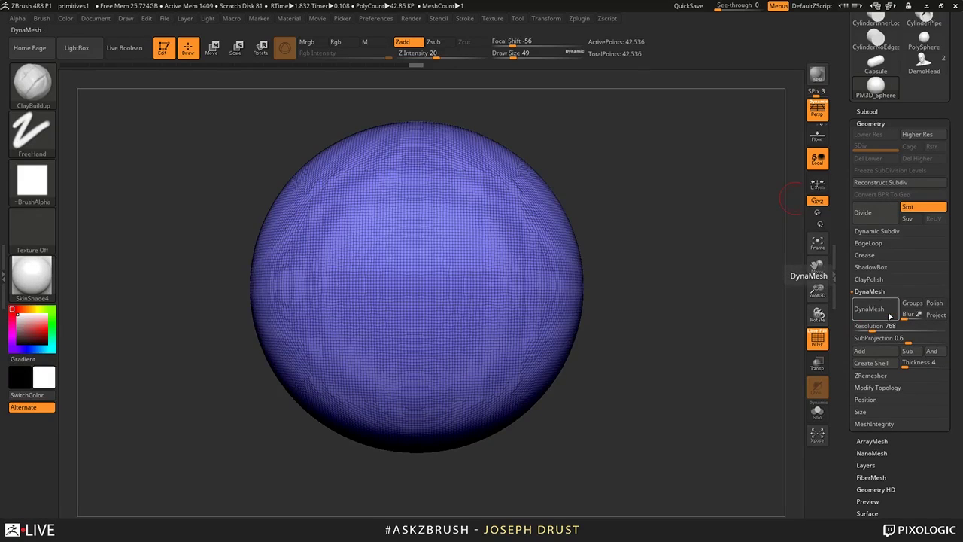
pyautogui.click(889, 315)
pyautogui.moveTo(795, 287)
pyautogui.mouseDown()
pyautogui.moveTo(770, 294)
pyautogui.moveTo(788, 291)
pyautogui.mouseUp()
pyautogui.hotkey('ctrl', 'z')
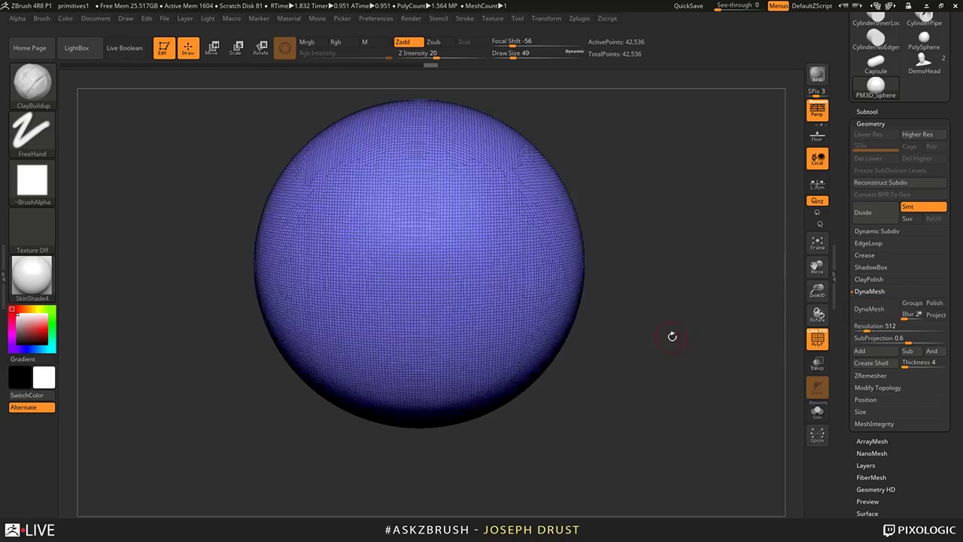
pyautogui.click(817, 340)
pyautogui.click(818, 339)
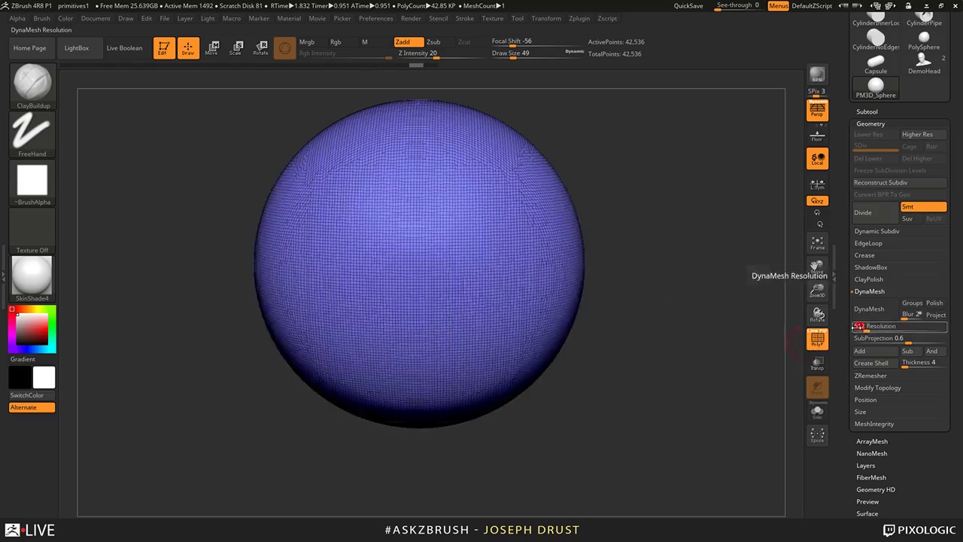
# - Try a short ClayBuildup stroke on the upper front of the sphere with DynaMesh off and undo it
pyautogui.moveTo(673, 316); pyautogui.dragTo(681, 319)
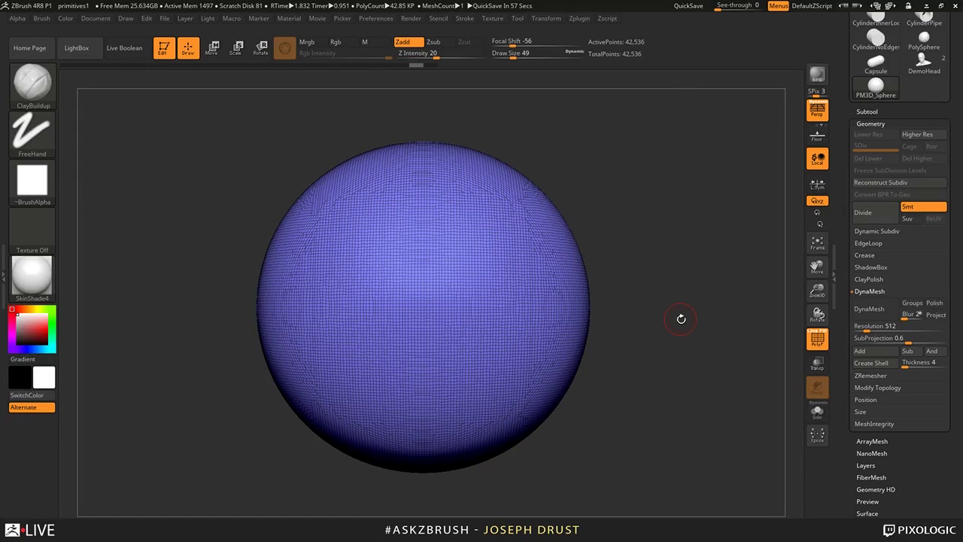
pyautogui.moveTo(474, 229); pyautogui.dragTo(456, 265)
pyautogui.hotkey('ctrl', 'z')
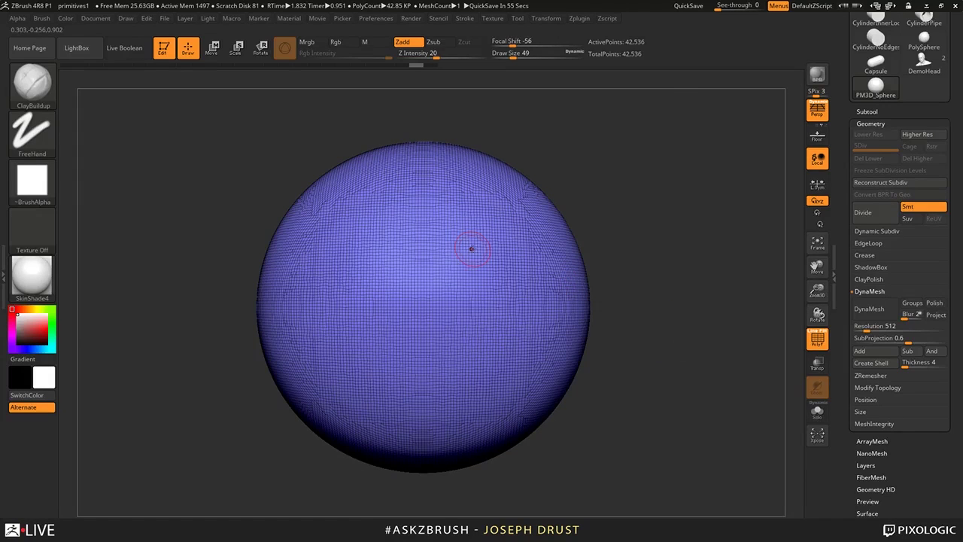
pyautogui.keyDown('ctrl'); pyautogui.moveTo(706, 251); pyautogui.dragTo(715, 482); pyautogui.keyUp('ctrl')
# - Repeat the DynaMesh conversion of the sphere at resolution 768, and undo the conversion and earlier resolution changes
pyautogui.click(859, 327)
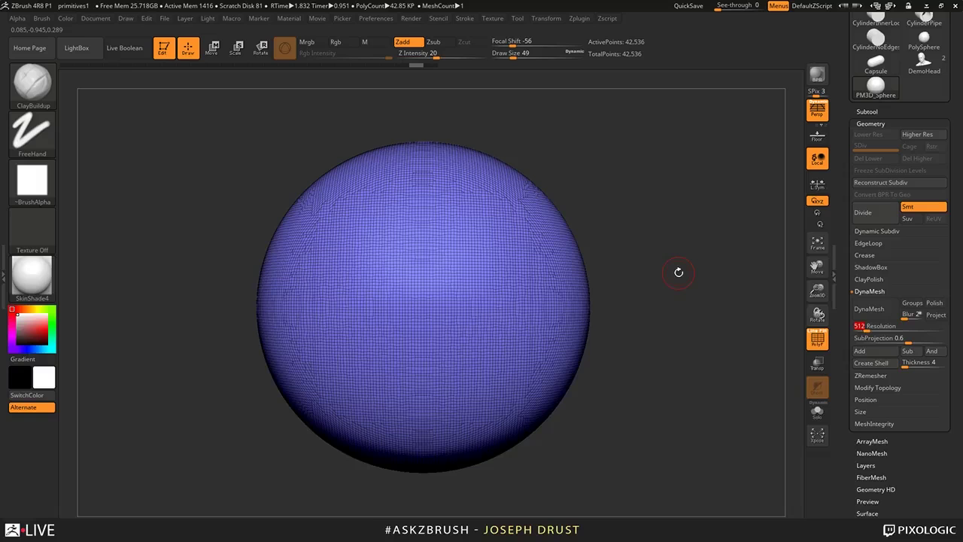
pyautogui.write('768')
pyautogui.press('Return')
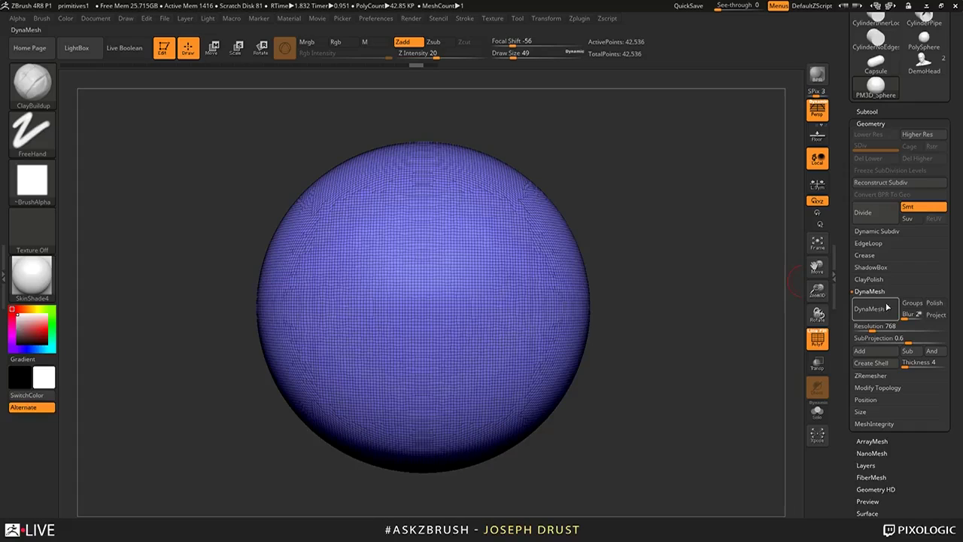
pyautogui.click(887, 308)
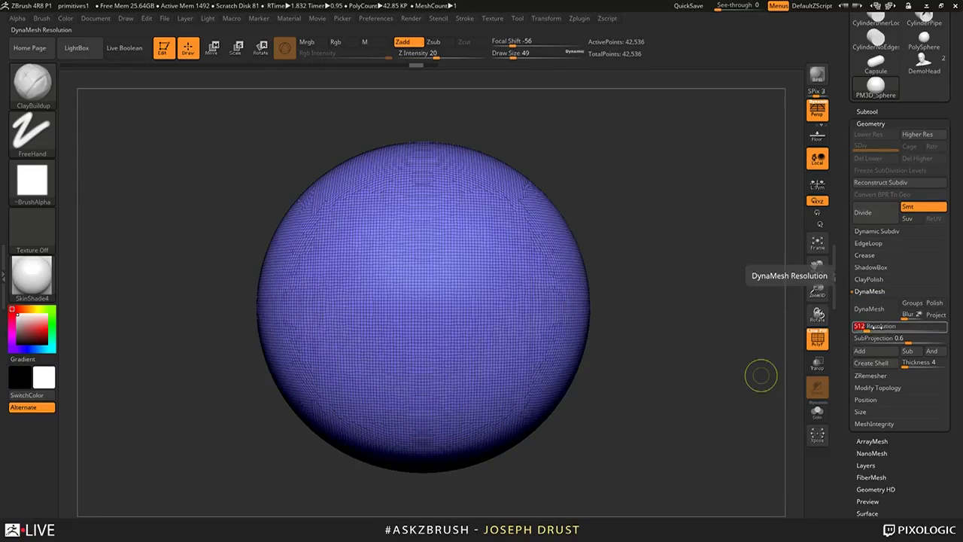
pyautogui.press('ctrl')
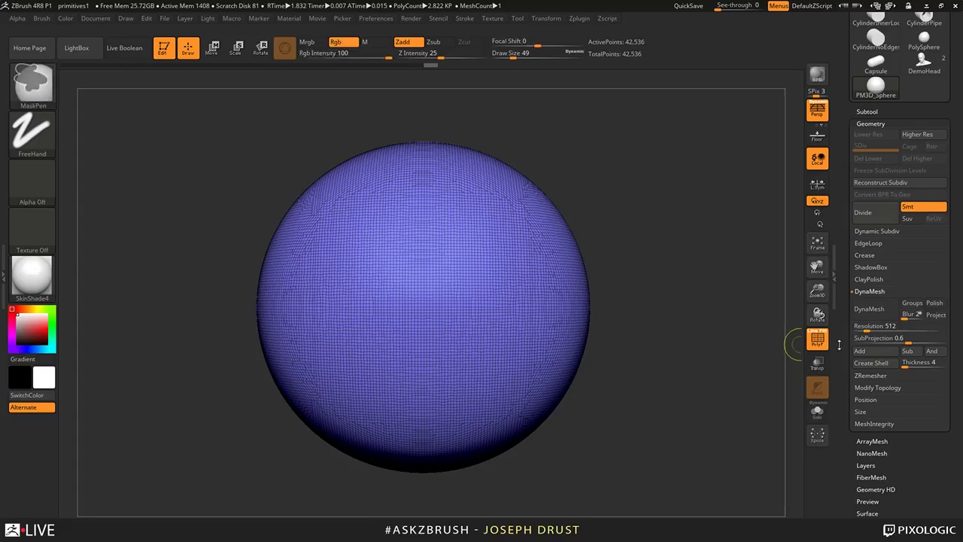
pyautogui.hotkey('ctrl', 'z')
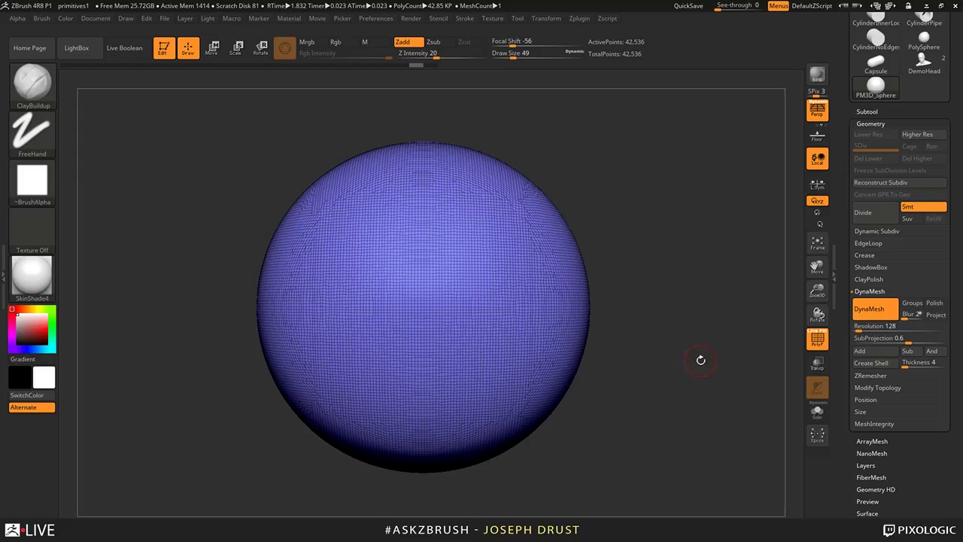
# - Set the DynaMesh resolution to 128 and rebuild the sphere by switching DynaMesh off and on again
pyautogui.hotkey('ctrl', 'z')
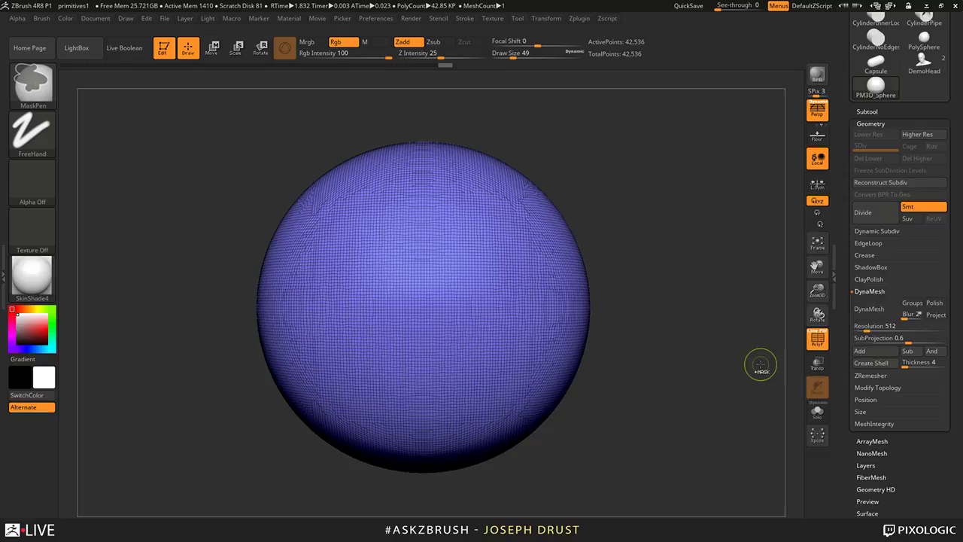
pyautogui.hotkey('ctrl', 'z')
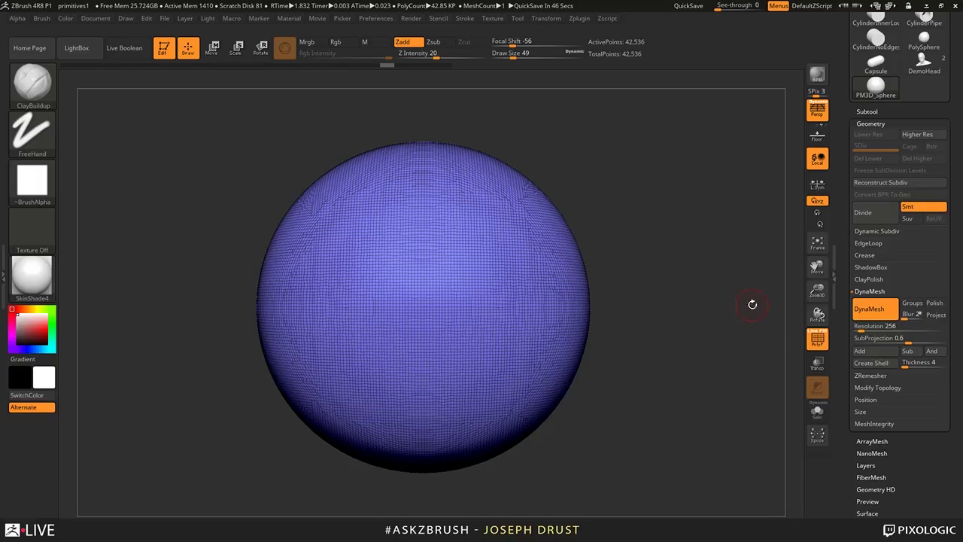
pyautogui.click(861, 326)
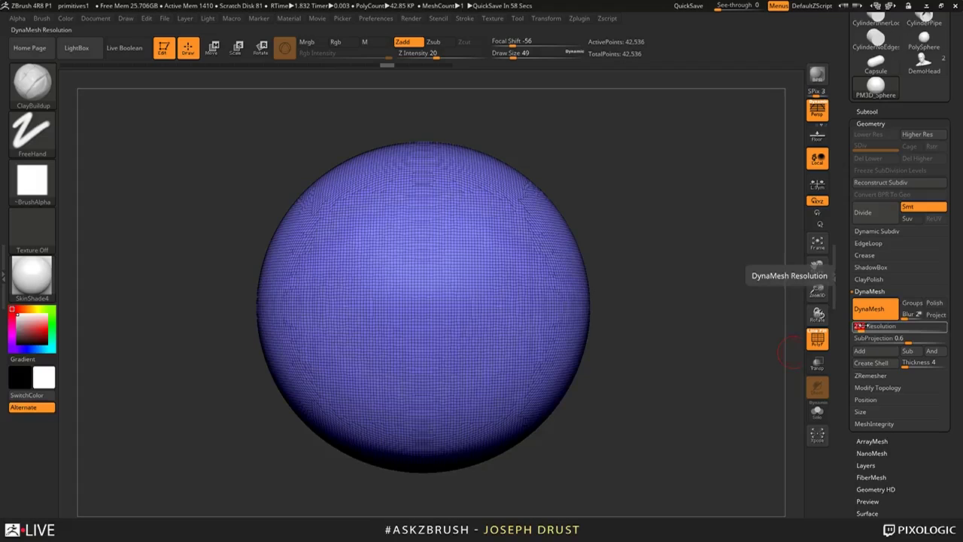
pyautogui.keyDown('alt'); pyautogui.moveTo(670, 384); pyautogui.dragTo(645, 349); pyautogui.keyUp('alt')
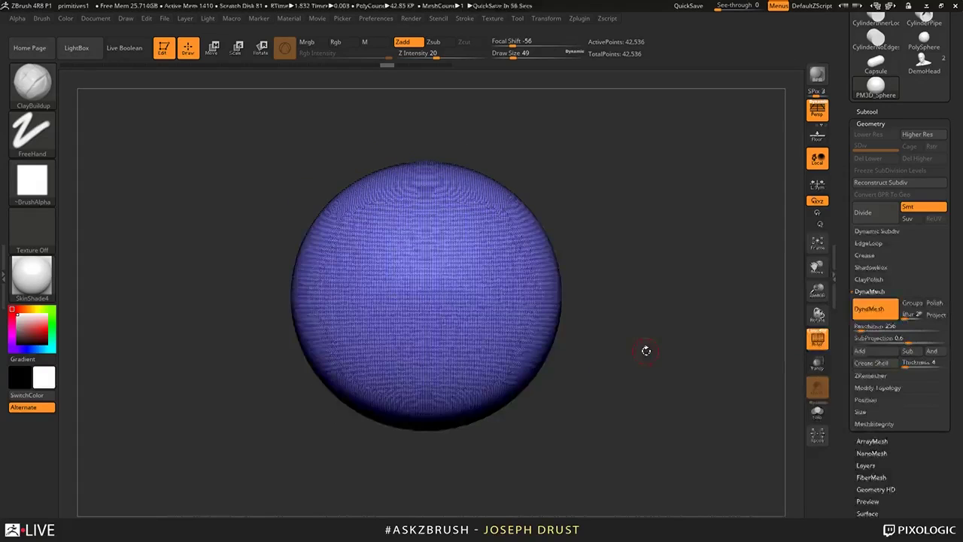
pyautogui.press('b')
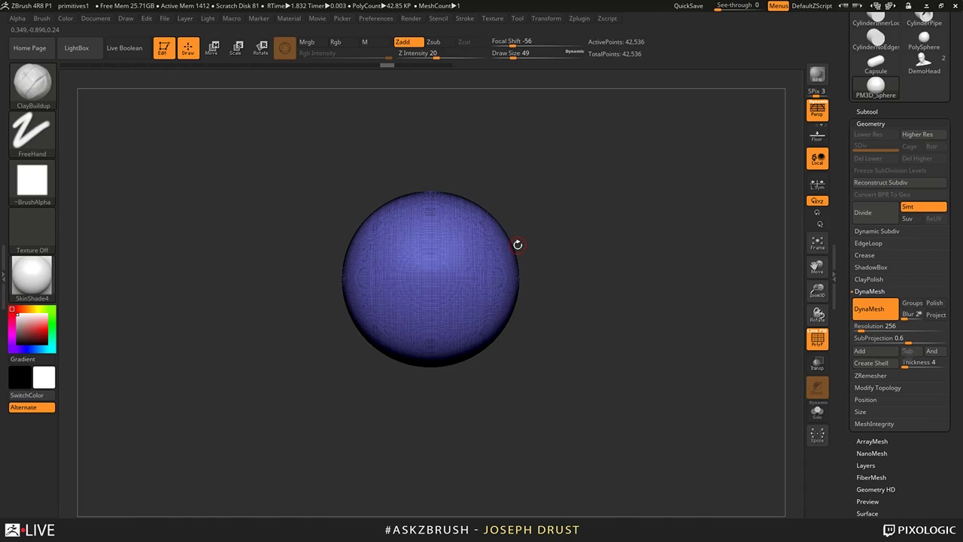
pyautogui.press('b')
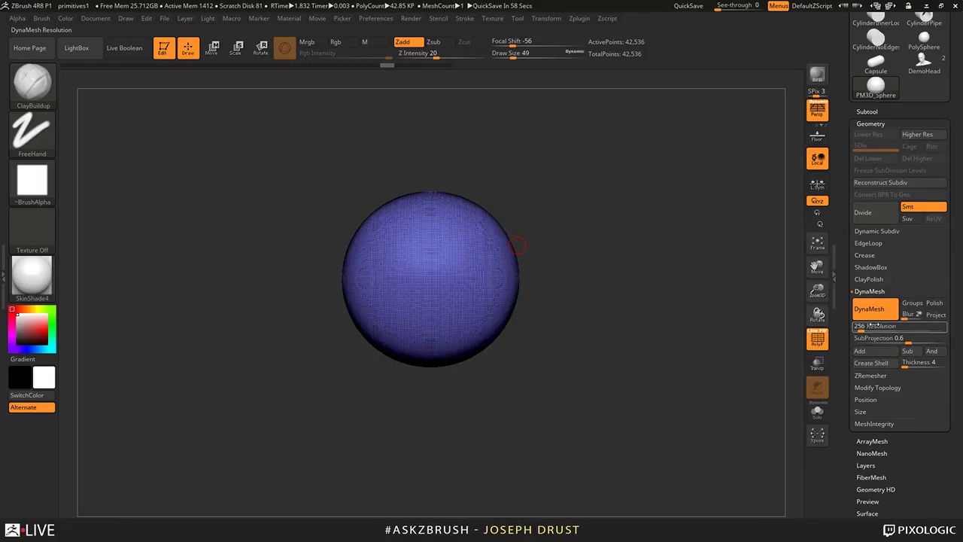
pyautogui.write('128')
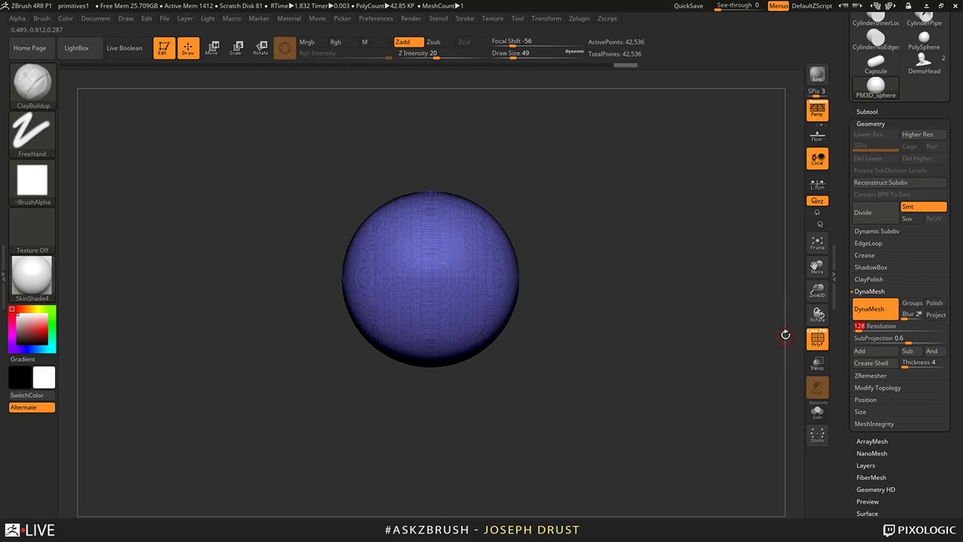
pyautogui.press('ctrl')
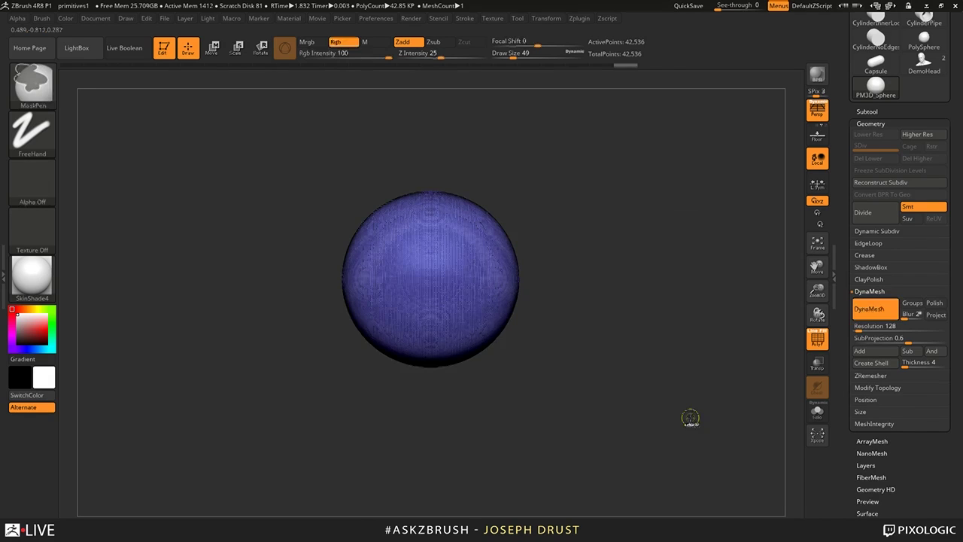
pyautogui.click(883, 310)
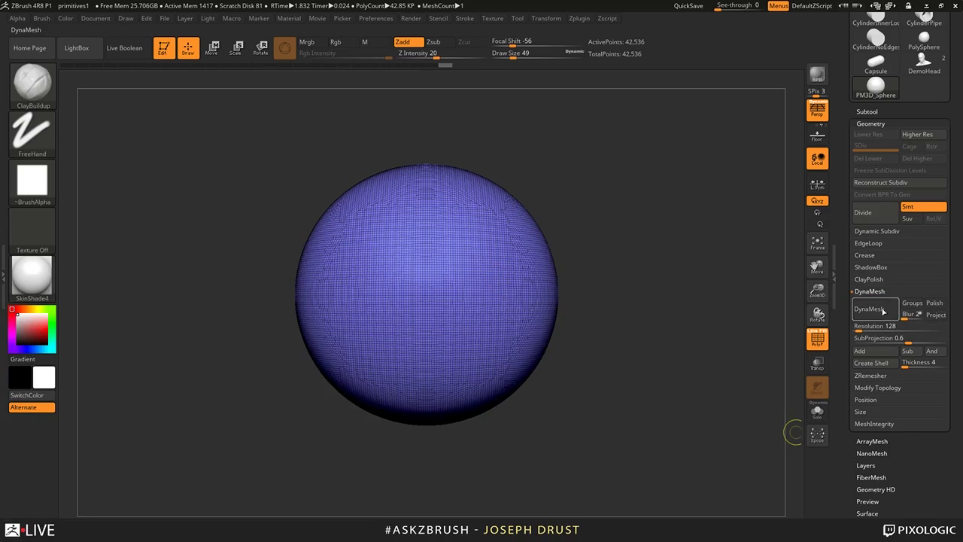
pyautogui.click(882, 310)
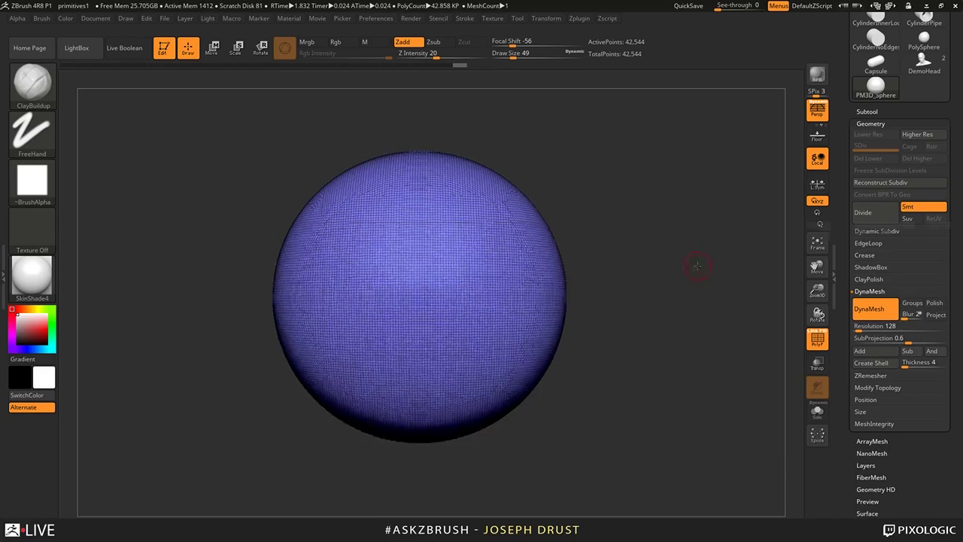
# - Select the SnakeHook brush for sculpting the sphere
pyautogui.press('b')
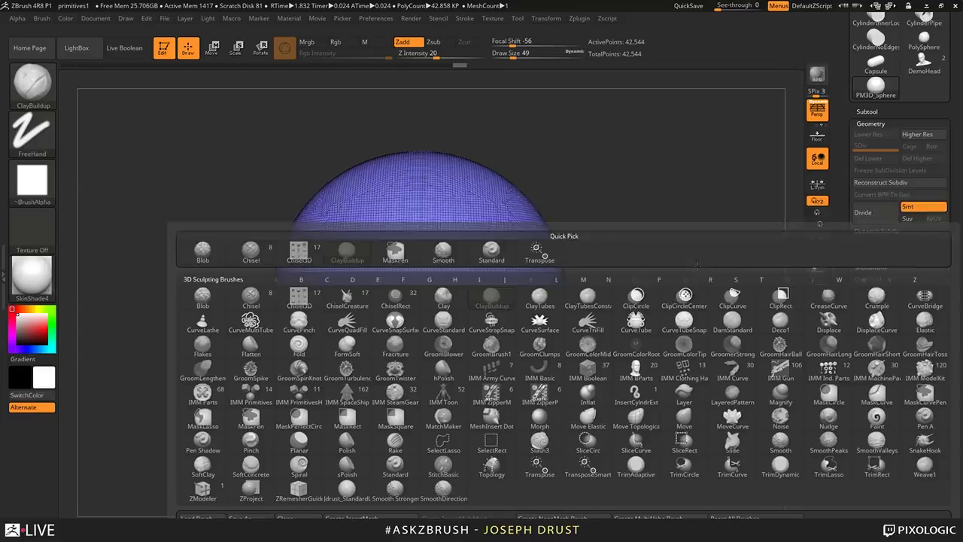
pyautogui.press('s')
pyautogui.press('h')
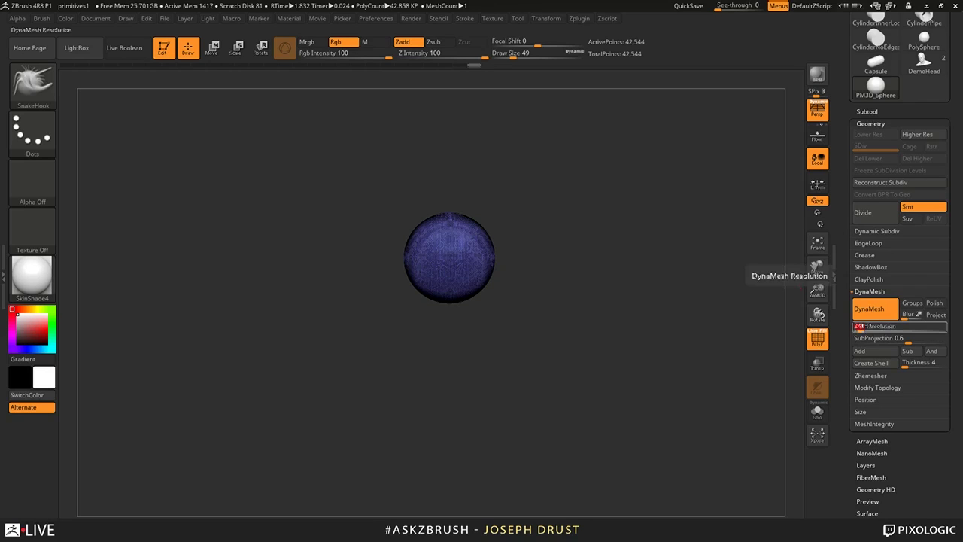
# - Remesh the sphere at DynaMesh resolution 64 and turn off the wireframe display
pyautogui.press('Return')
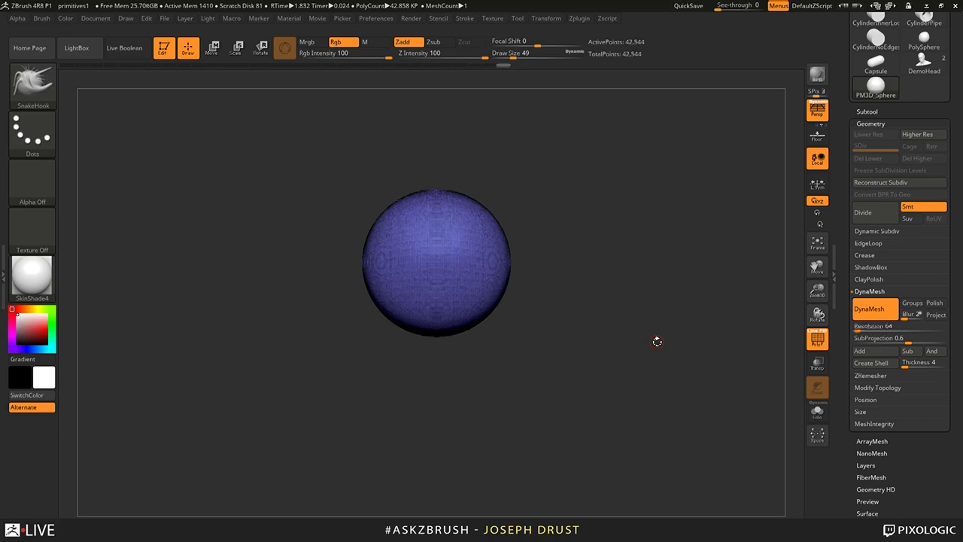
pyautogui.click(817, 338)
# - Enlarge the SnakeHook brush to draw size 365 and pull two symmetrical legs down from the sphere
pyautogui.press('space')
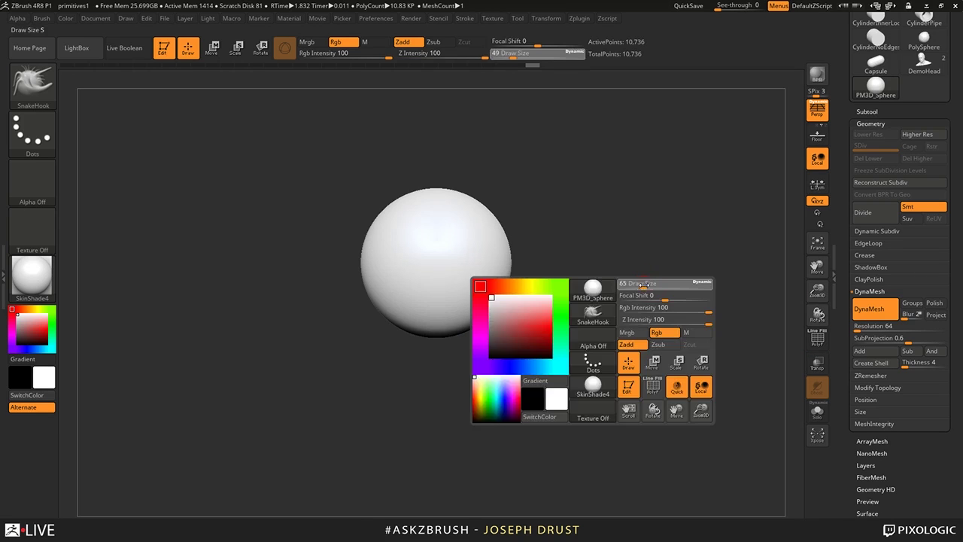
pyautogui.moveTo(644, 285); pyautogui.dragTo(656, 285)
pyautogui.moveTo(576, 316)
pyautogui.mouseDown()
pyautogui.moveTo(591, 302)
pyautogui.moveTo(600, 222)
pyautogui.mouseUp()
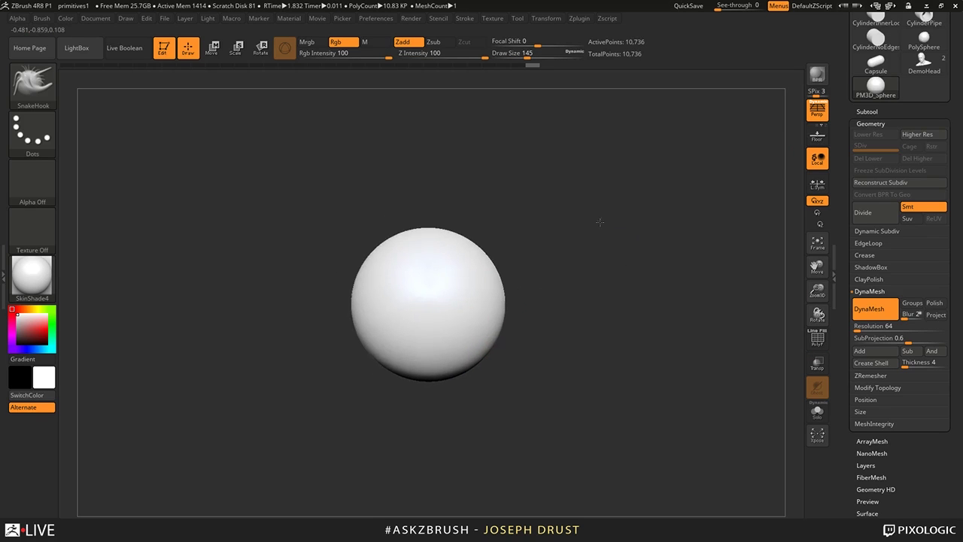
pyautogui.click(818, 137)
pyautogui.click(817, 137)
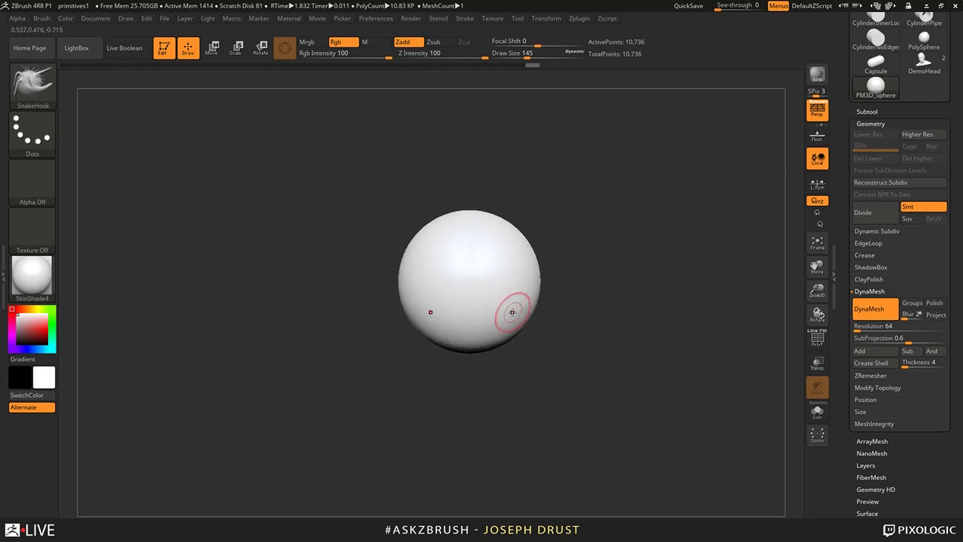
pyautogui.press('space')
pyautogui.moveTo(525, 309)
pyautogui.mouseDown()
pyautogui.moveTo(539, 308)
pyautogui.moveTo(527, 354)
pyautogui.mouseUp()
pyautogui.press('space')
pyautogui.moveTo(515, 308)
pyautogui.mouseDown()
pyautogui.moveTo(530, 308)
pyautogui.moveTo(548, 467)
pyautogui.mouseUp()
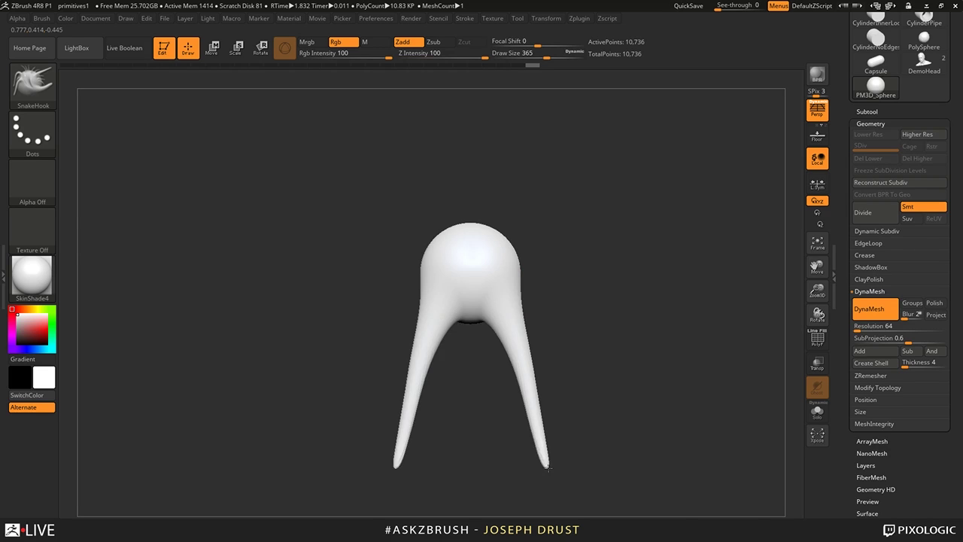
# - Stretch the body diagonally upward into a tapered torso with the Move brush at draw size 825
pyautogui.moveTo(550, 248); pyautogui.dragTo(614, 234)
pyautogui.press('b')
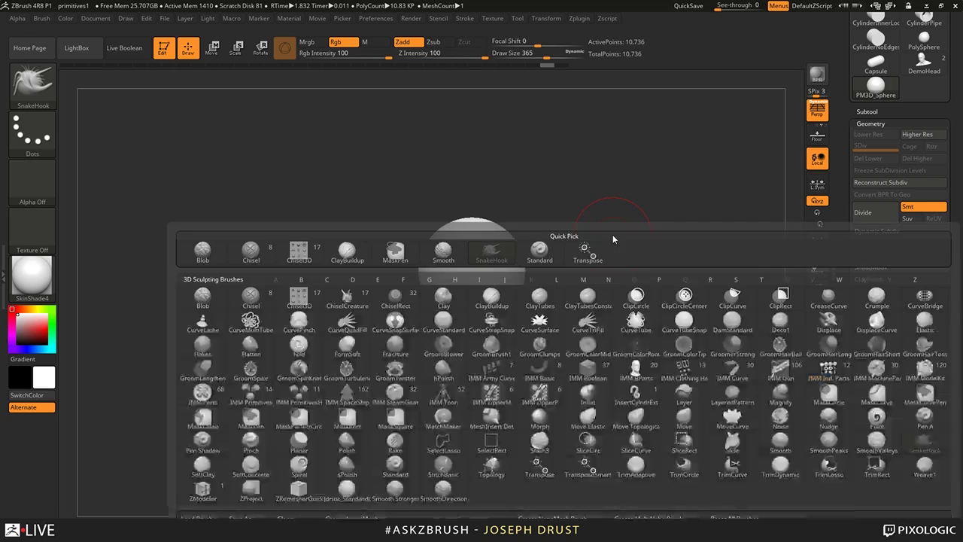
pyautogui.press('m')
pyautogui.press('v')
pyautogui.moveTo(542, 280); pyautogui.dragTo(572, 241)
pyautogui.press('space')
pyautogui.moveTo(463, 222); pyautogui.dragTo(478, 220)
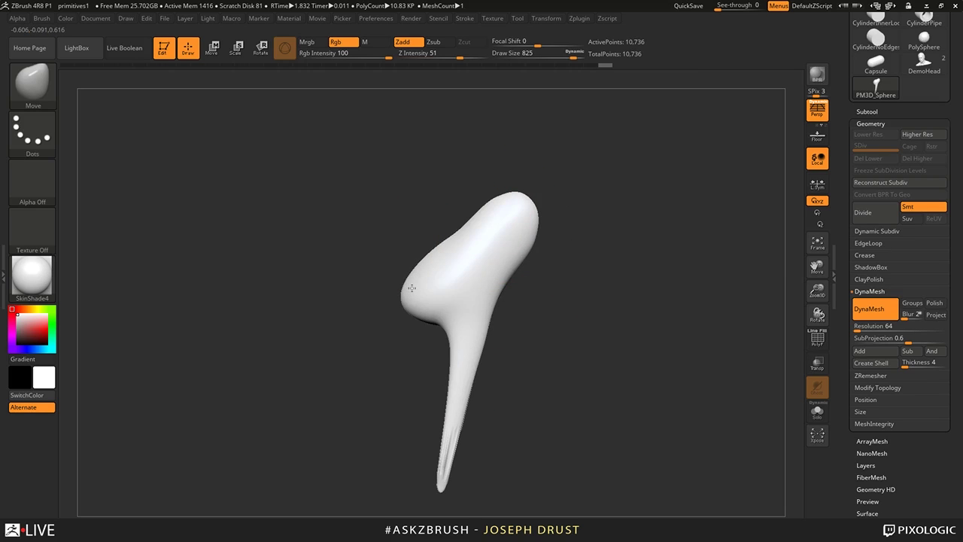
pyautogui.moveTo(412, 287)
pyautogui.mouseDown()
pyautogui.moveTo(592, 216)
pyautogui.moveTo(619, 188)
pyautogui.moveTo(620, 241)
pyautogui.mouseUp()
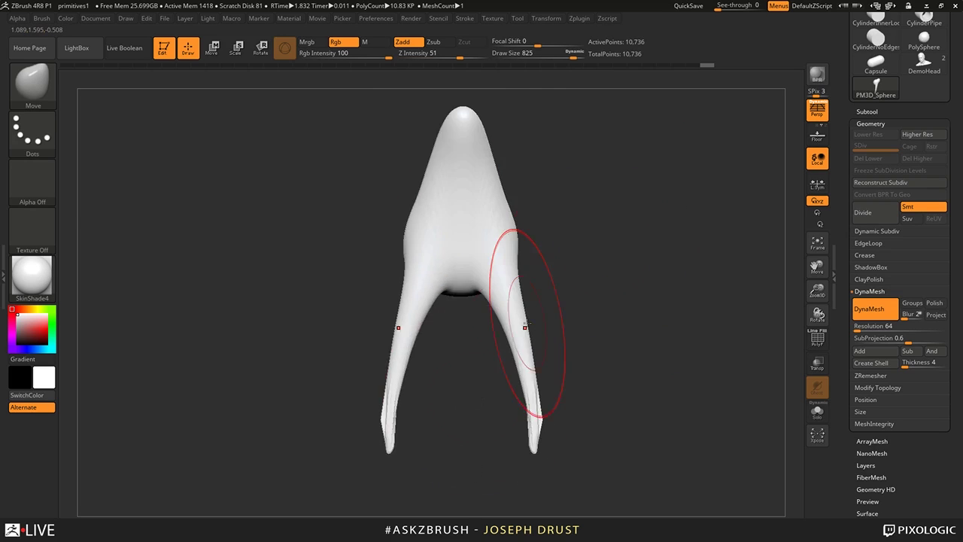
# - Adjust the shape of the legs with the Move brush and remesh the model with DynaMesh
pyautogui.moveTo(528, 323)
pyautogui.mouseDown()
pyautogui.moveTo(572, 263)
pyautogui.moveTo(538, 391)
pyautogui.mouseUp()
pyautogui.keyDown('ctrl'); pyautogui.moveTo(565, 301); pyautogui.dragTo(596, 409); pyautogui.keyUp('ctrl')
pyautogui.moveTo(583, 362); pyautogui.dragTo(602, 344)
# - Thicken the lower legs with the Inflat brush at draw size 305 and smooth them
pyautogui.press('v')
pyautogui.press('i')
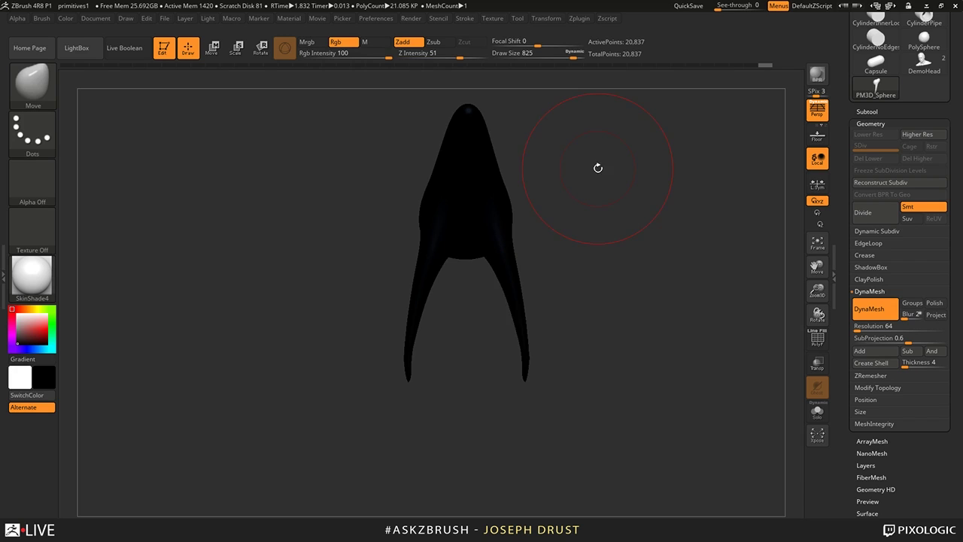
pyautogui.press('v')
pyautogui.press('b')
pyautogui.press('i')
pyautogui.press('n')
pyautogui.moveTo(530, 344)
pyautogui.mouseDown()
pyautogui.moveTo(524, 357)
pyautogui.moveTo(542, 366)
pyautogui.moveTo(509, 368)
pyautogui.mouseUp()
pyautogui.hotkey('ctrl', 'z')
pyautogui.press('space')
pyautogui.press('space')
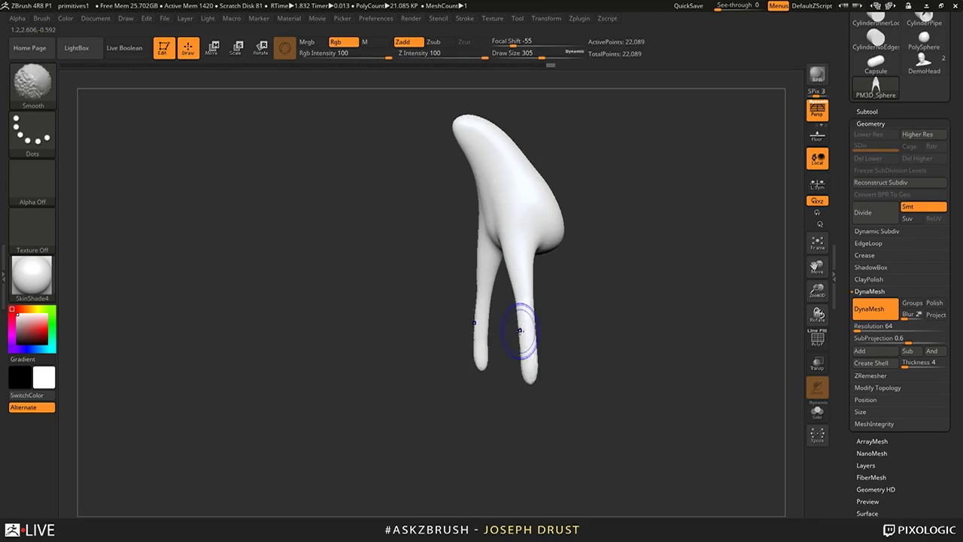
pyautogui.keyDown('shift'); pyautogui.moveTo(523, 329); pyautogui.dragTo(526, 372); pyautogui.keyUp('shift')
pyautogui.moveTo(578, 323)
pyautogui.mouseDown()
pyautogui.moveTo(607, 314)
pyautogui.moveTo(601, 276)
pyautogui.mouseUp()
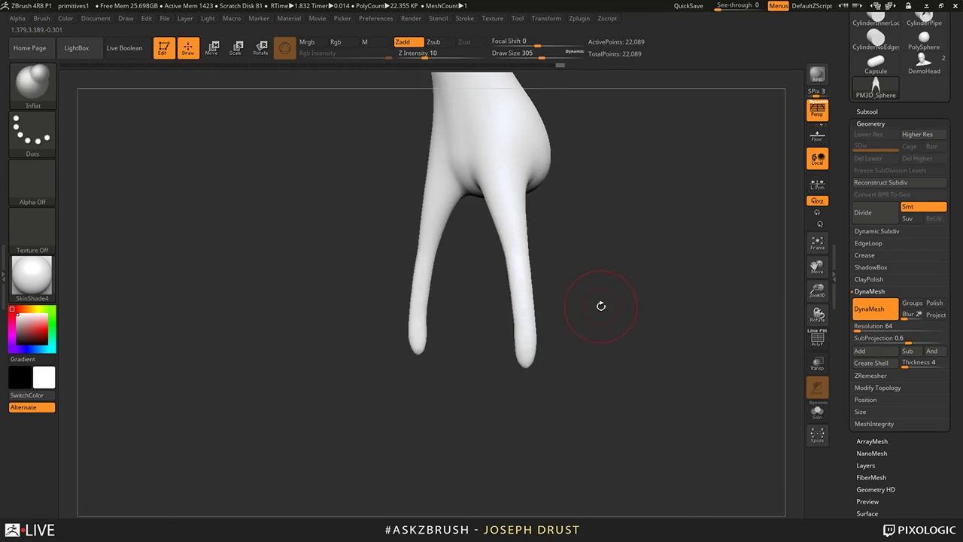
# - Pull two toes out of each leg's lower end with the SnakeHook brush at draw size 217 and remesh
pyautogui.press('b')
pyautogui.click(585, 253)
pyautogui.press('space')
pyautogui.moveTo(536, 361)
pyautogui.mouseDown()
pyautogui.moveTo(525, 360)
pyautogui.moveTo(549, 414)
pyautogui.mouseUp()
pyautogui.moveTo(561, 348); pyautogui.dragTo(587, 344)
pyautogui.moveTo(527, 359); pyautogui.dragTo(497, 392)
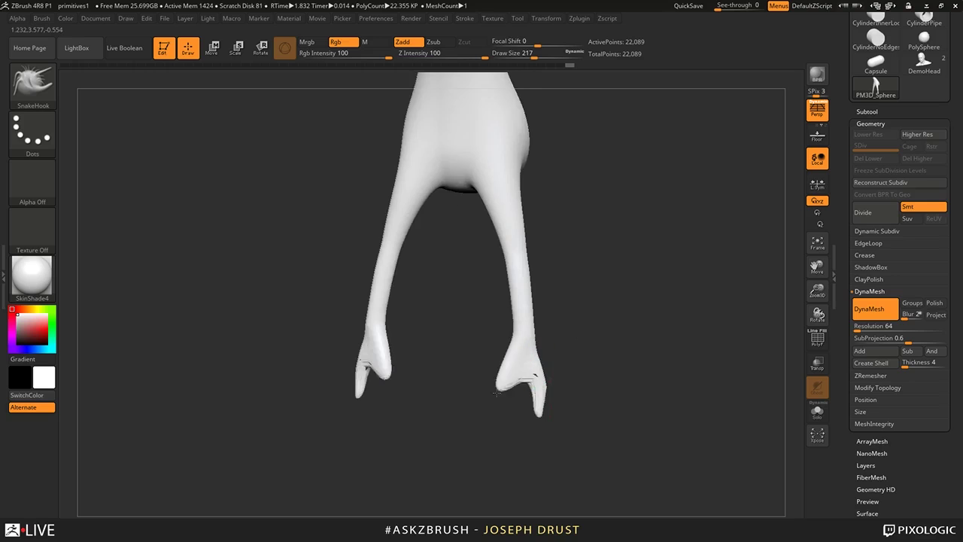
pyautogui.moveTo(614, 340); pyautogui.dragTo(530, 338)
pyautogui.keyDown('ctrl'); pyautogui.moveTo(580, 281); pyautogui.dragTo(610, 352); pyautogui.keyUp('ctrl')
# - Pull another toe out of each foot and remesh the model with DynaMesh
pyautogui.moveTo(523, 359); pyautogui.dragTo(484, 395)
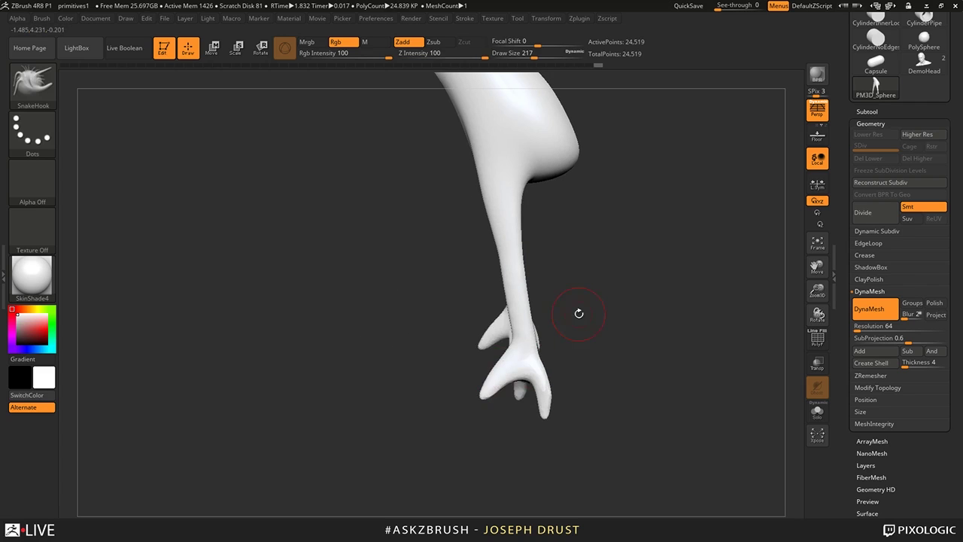
pyautogui.moveTo(579, 313); pyautogui.dragTo(614, 305)
pyautogui.moveTo(584, 272)
pyautogui.keyDown('ctrl'); pyautogui.mouseDown()
pyautogui.moveTo(617, 344)
pyautogui.moveTo(654, 322)
pyautogui.mouseUp(); pyautogui.keyUp('ctrl')
# - Bend the legs and feet into shape with the Move brush and thicken the upper legs with the Inflat brush at draw size 445
pyautogui.press('b')
pyautogui.press('m')
pyautogui.press('v')
pyautogui.moveTo(537, 374); pyautogui.dragTo(527, 346)
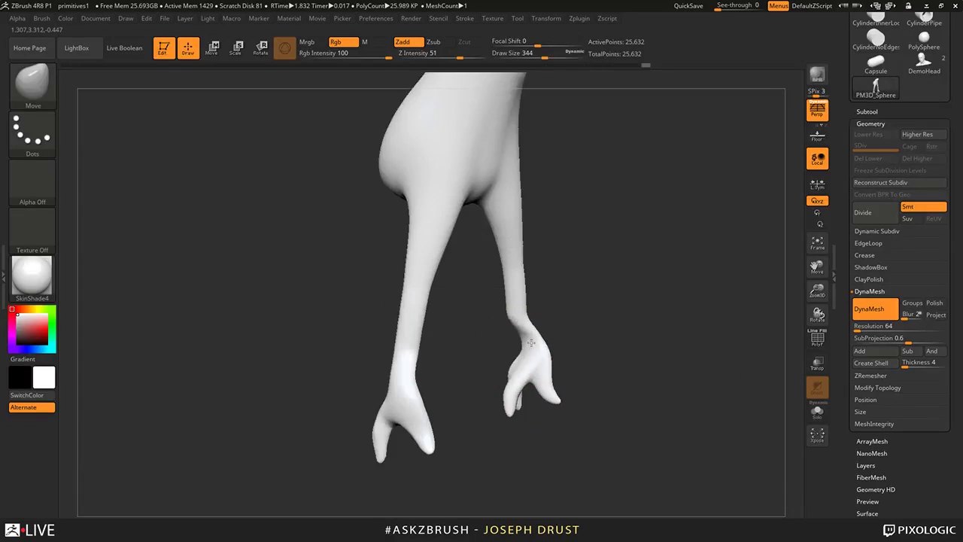
pyautogui.moveTo(591, 335); pyautogui.dragTo(529, 334)
pyautogui.press('space')
pyautogui.moveTo(405, 328)
pyautogui.mouseDown()
pyautogui.moveTo(415, 327)
pyautogui.moveTo(398, 301)
pyautogui.moveTo(396, 253)
pyautogui.moveTo(406, 305)
pyautogui.moveTo(477, 246)
pyautogui.moveTo(598, 257)
pyautogui.moveTo(527, 286)
pyautogui.moveTo(405, 311)
pyautogui.mouseUp()
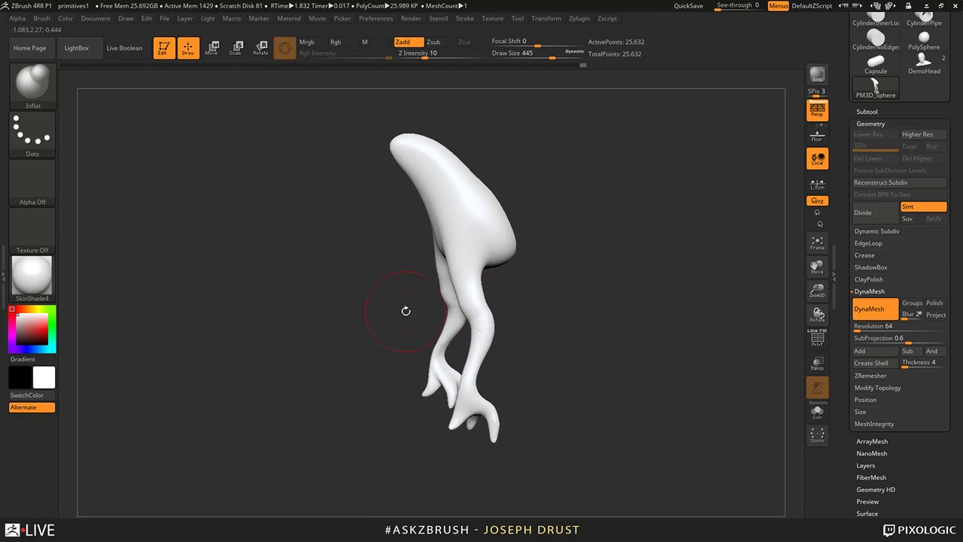
pyautogui.moveTo(470, 265); pyautogui.dragTo(458, 260)
pyautogui.keyDown('shift'); pyautogui.moveTo(565, 195); pyautogui.dragTo(574, 218); pyautogui.keyUp('shift')
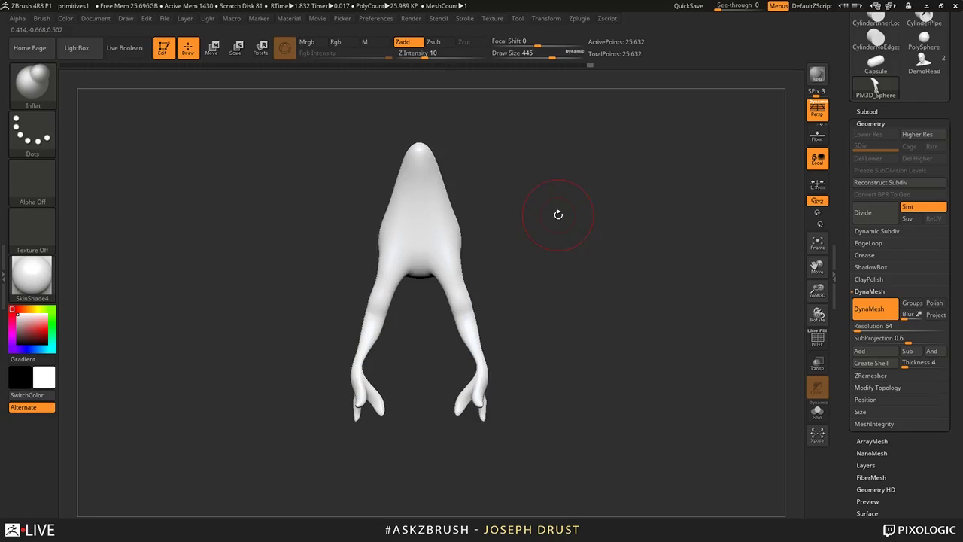
# - Pull a pair of arms out of the upper torso with the SnakeHook brush at draw size 293
pyautogui.press('b')
pyautogui.press('s')
pyautogui.press('h')
pyautogui.moveTo(558, 215)
pyautogui.mouseDown()
pyautogui.moveTo(550, 189)
pyautogui.moveTo(505, 171)
pyautogui.moveTo(530, 146)
pyautogui.mouseUp()
pyautogui.press('space')
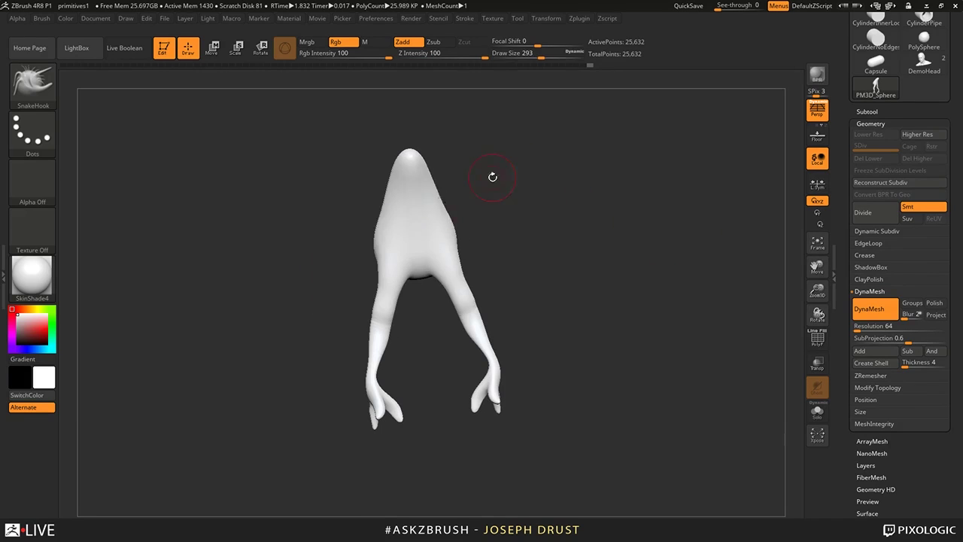
pyautogui.moveTo(439, 206); pyautogui.dragTo(542, 273)
pyautogui.moveTo(619, 195)
pyautogui.mouseDown()
pyautogui.moveTo(567, 153)
pyautogui.moveTo(550, 198)
pyautogui.moveTo(581, 197)
pyautogui.mouseUp()
pyautogui.hotkey('ctrl', 'z')
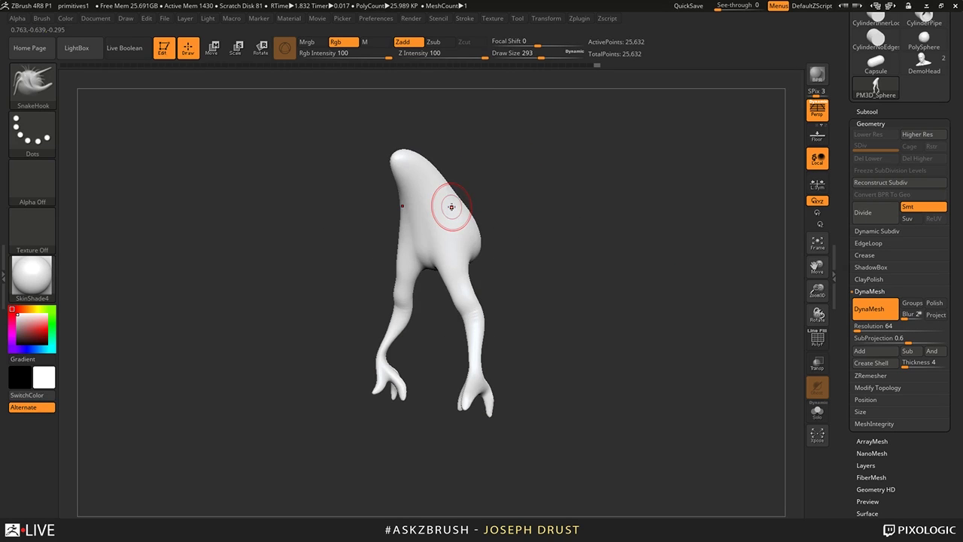
pyautogui.moveTo(452, 207); pyautogui.dragTo(486, 282)
# - Extend the top of the torso into a long neck with the SnakeHook brush and remesh the model
pyautogui.moveTo(527, 150)
pyautogui.mouseDown()
pyautogui.moveTo(573, 121)
pyautogui.moveTo(586, 156)
pyautogui.mouseUp()
pyautogui.moveTo(486, 168); pyautogui.dragTo(531, 117)
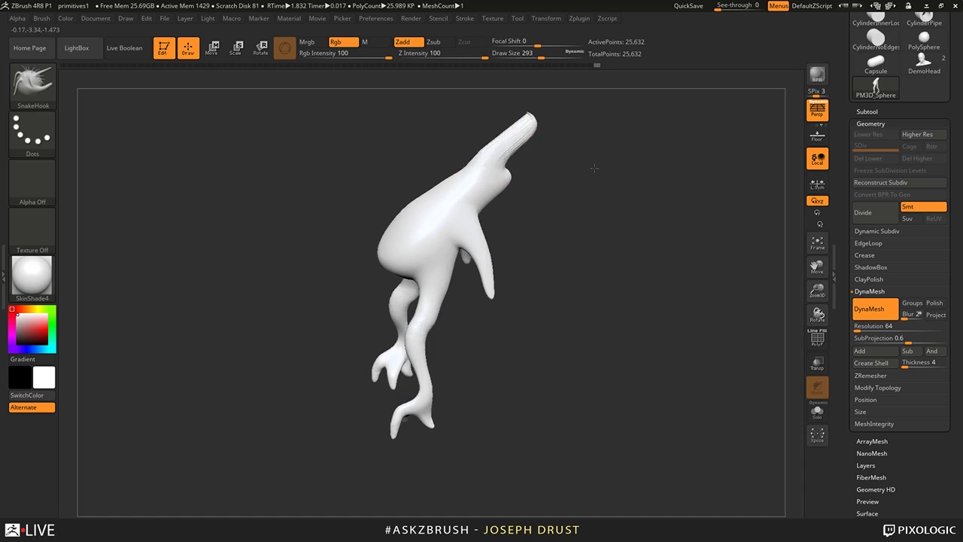
pyautogui.moveTo(595, 167); pyautogui.dragTo(607, 125)
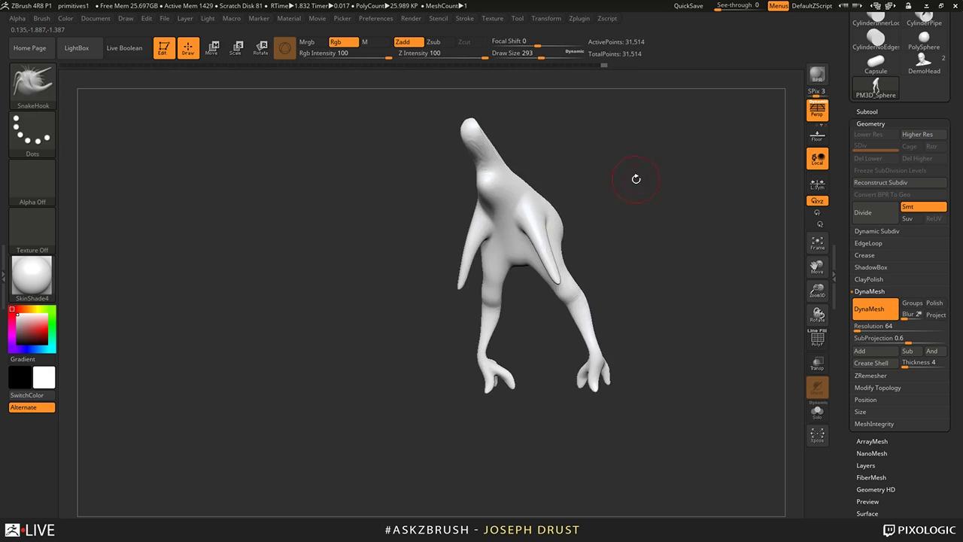
# - Pull hands and fingers out of the arm ends with the SnakeHook brush at draw size 192
pyautogui.moveTo(636, 179)
pyautogui.mouseDown()
pyautogui.moveTo(613, 181)
pyautogui.moveTo(597, 217)
pyautogui.moveTo(515, 286)
pyautogui.moveTo(575, 242)
pyautogui.moveTo(557, 241)
pyautogui.mouseUp()
pyautogui.press('space')
pyautogui.moveTo(507, 289); pyautogui.dragTo(538, 299)
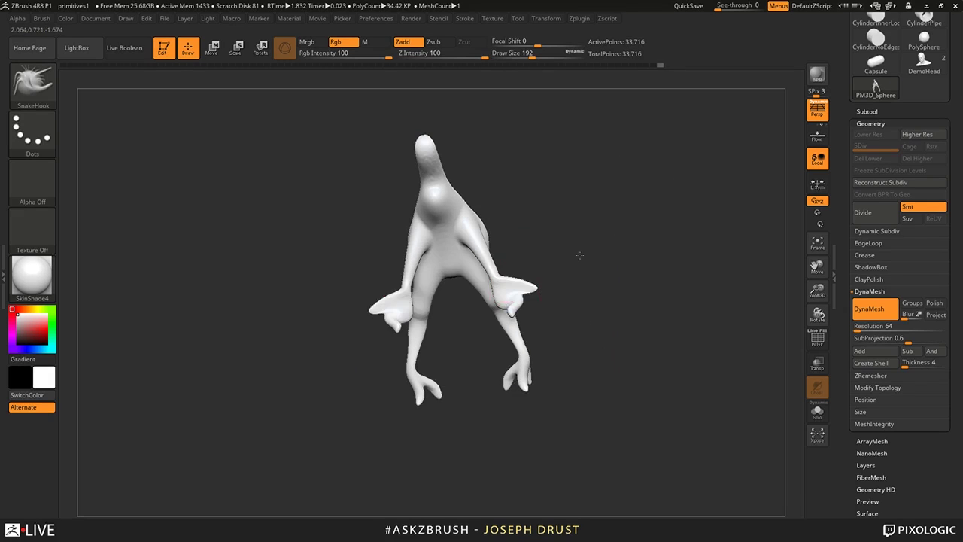
# - Pull a short tail out of the creature's rear and remesh the model with DynaMesh
pyautogui.moveTo(579, 252); pyautogui.dragTo(512, 260)
pyautogui.moveTo(600, 176)
pyautogui.keyDown('ctrl'); pyautogui.mouseDown()
pyautogui.moveTo(644, 299)
pyautogui.moveTo(619, 258)
pyautogui.moveTo(613, 267)
pyautogui.moveTo(621, 200)
pyautogui.mouseUp(); pyautogui.keyUp('ctrl')
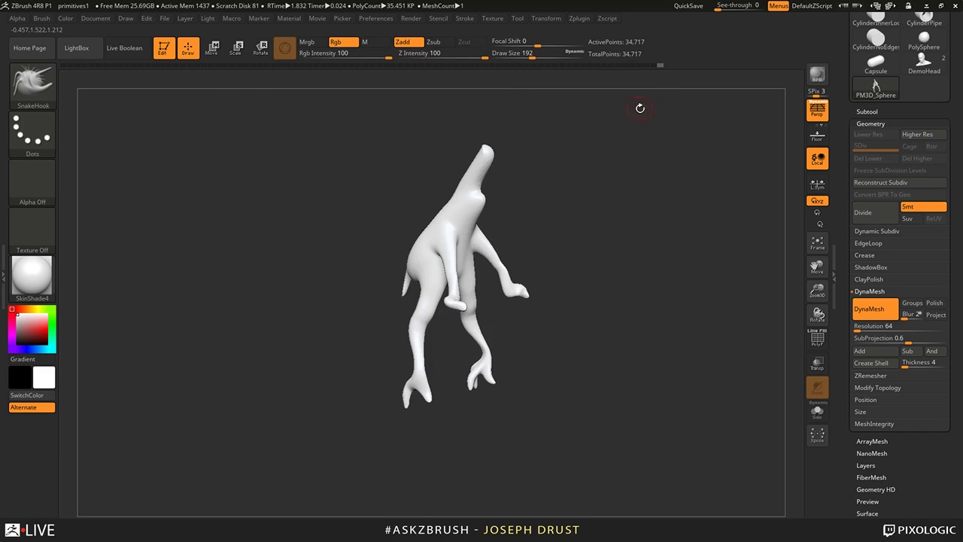
# - Twist the creature's body and legs around the vertical axis using the Twist deformer of the transform gizmo
pyautogui.click(213, 48)
pyautogui.moveTo(542, 194); pyautogui.dragTo(572, 198)
pyautogui.click(408, 173)
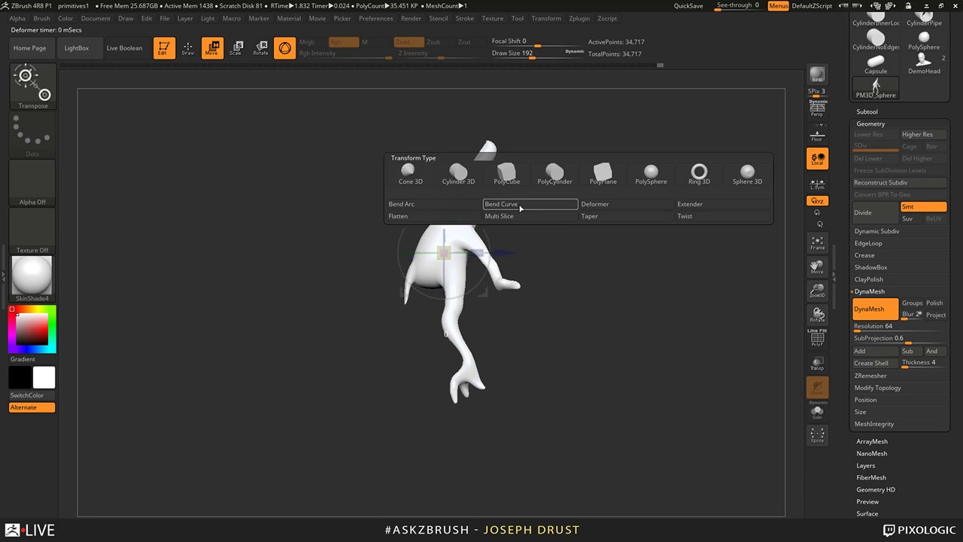
pyautogui.click(705, 216)
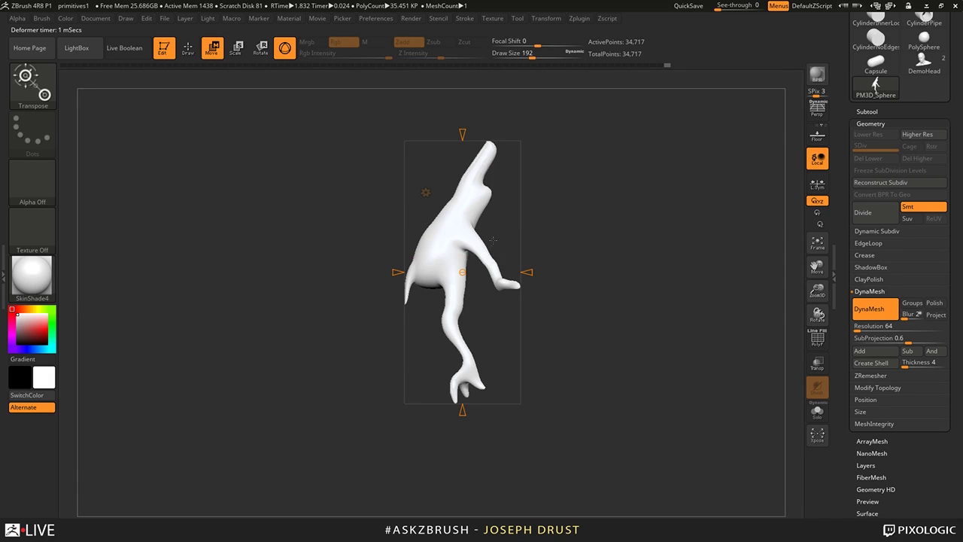
pyautogui.moveTo(531, 272); pyautogui.dragTo(549, 272)
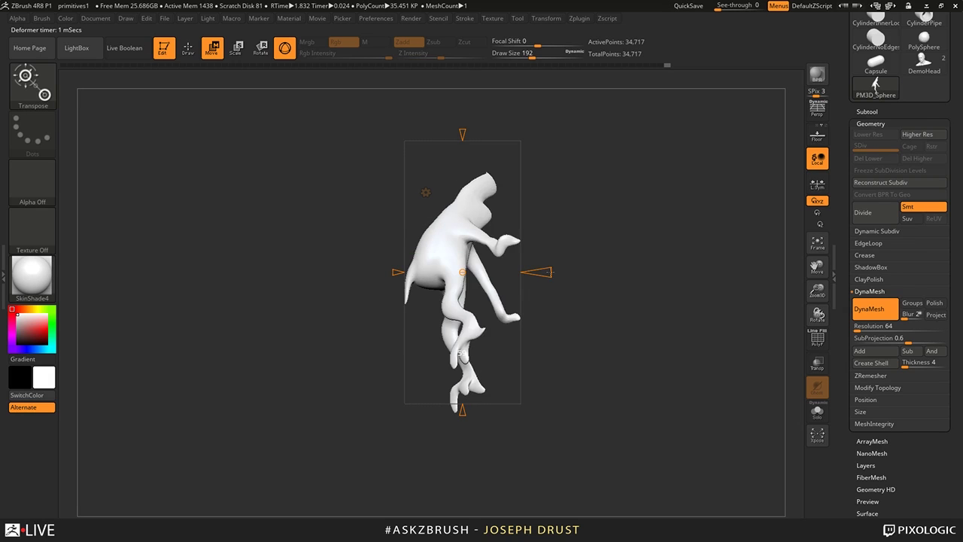
pyautogui.moveTo(462, 134); pyautogui.dragTo(462, 77)
pyautogui.moveTo(572, 158); pyautogui.dragTo(611, 175)
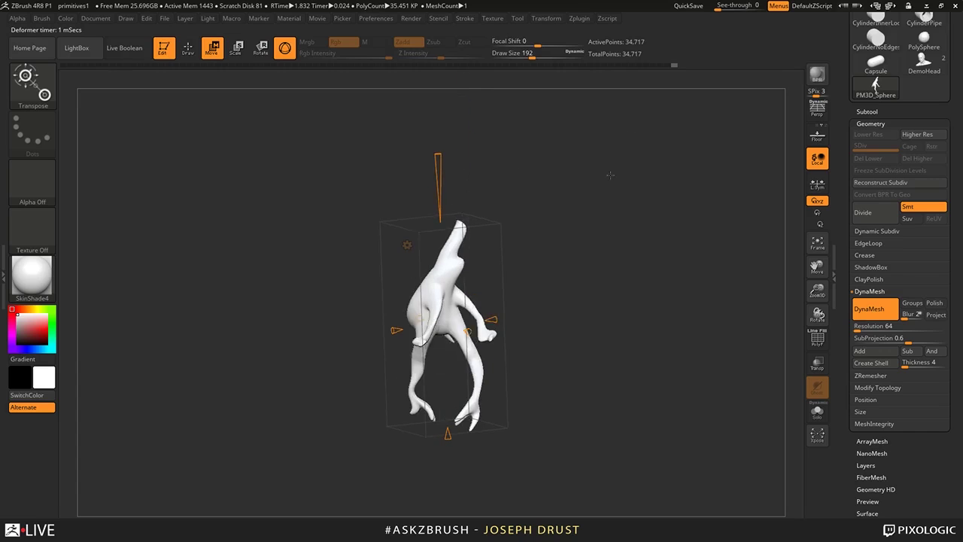
pyautogui.moveTo(438, 156); pyautogui.dragTo(438, 171)
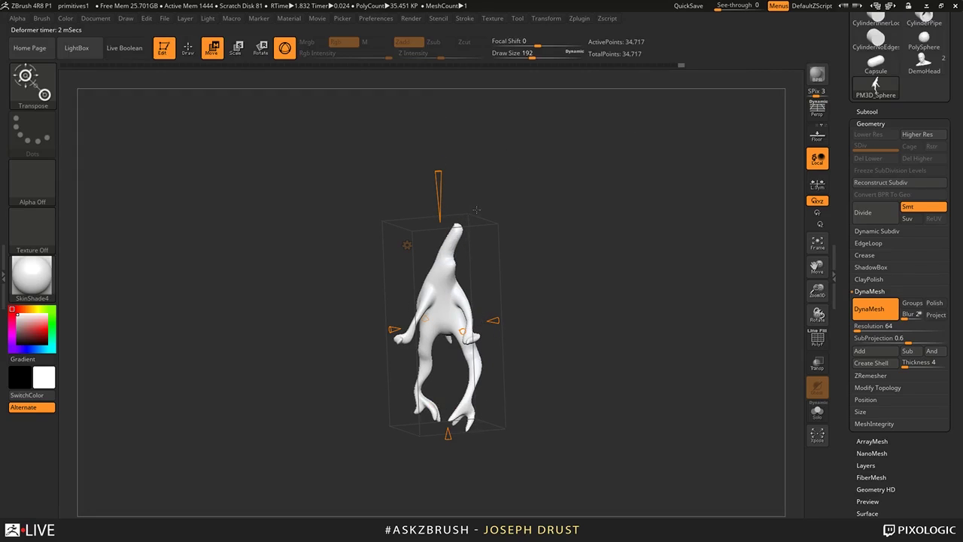
pyautogui.moveTo(493, 320); pyautogui.dragTo(479, 360)
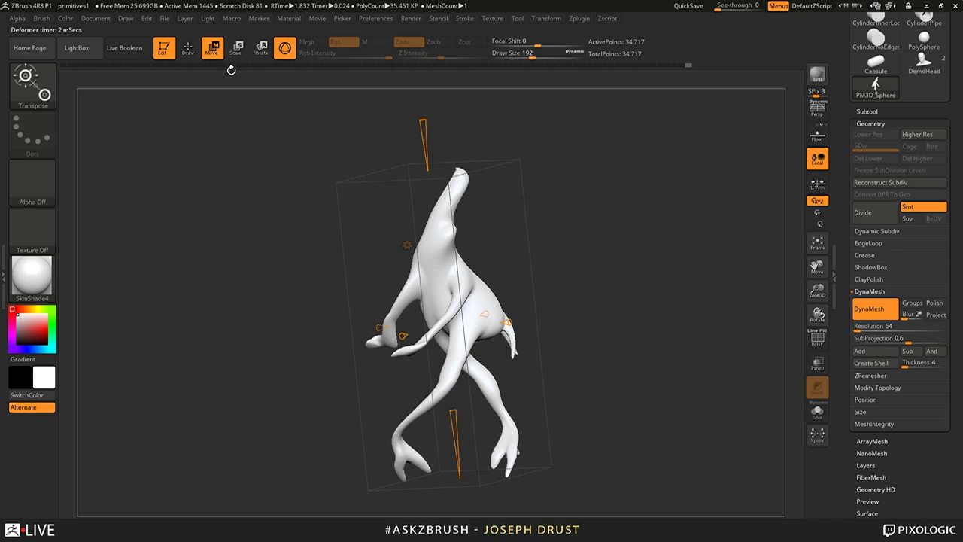
# - Remesh the twisted creature and sculpt its head end with the ClayBuildup brush at draw size 94
pyautogui.press('q')
pyautogui.keyDown('ctrl'); pyautogui.click(615, 240); pyautogui.keyUp('ctrl')
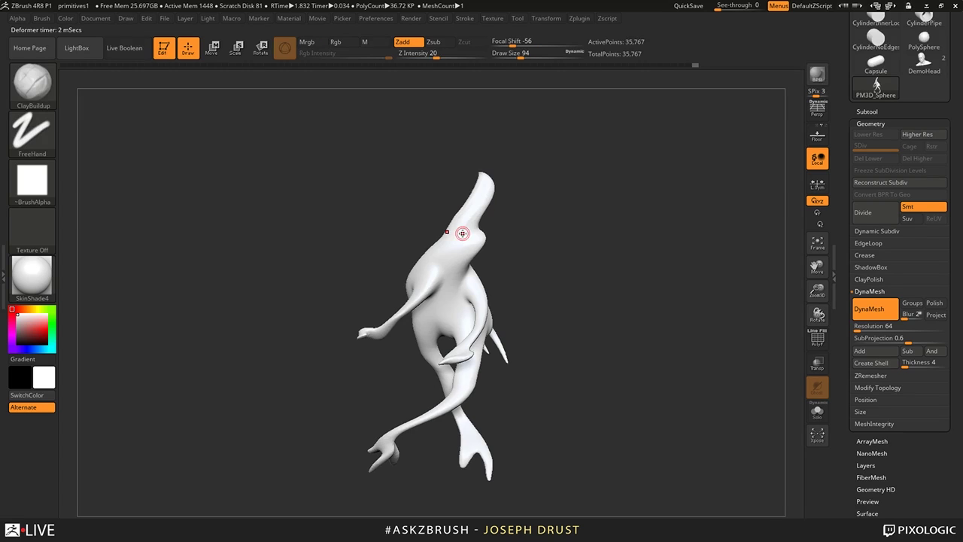
pyautogui.press('shift')
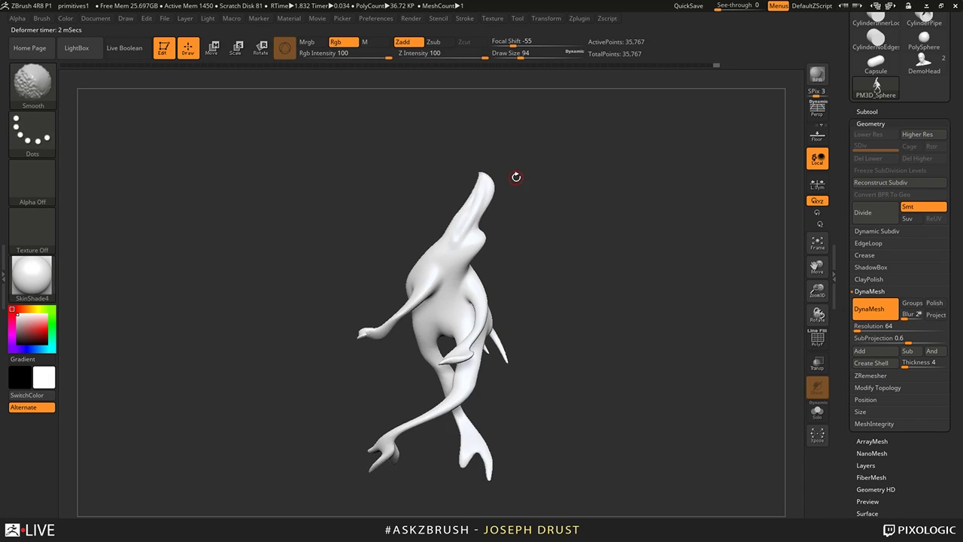
pyautogui.moveTo(516, 177)
pyautogui.mouseDown()
pyautogui.moveTo(441, 358)
pyautogui.moveTo(474, 324)
pyautogui.mouseUp()
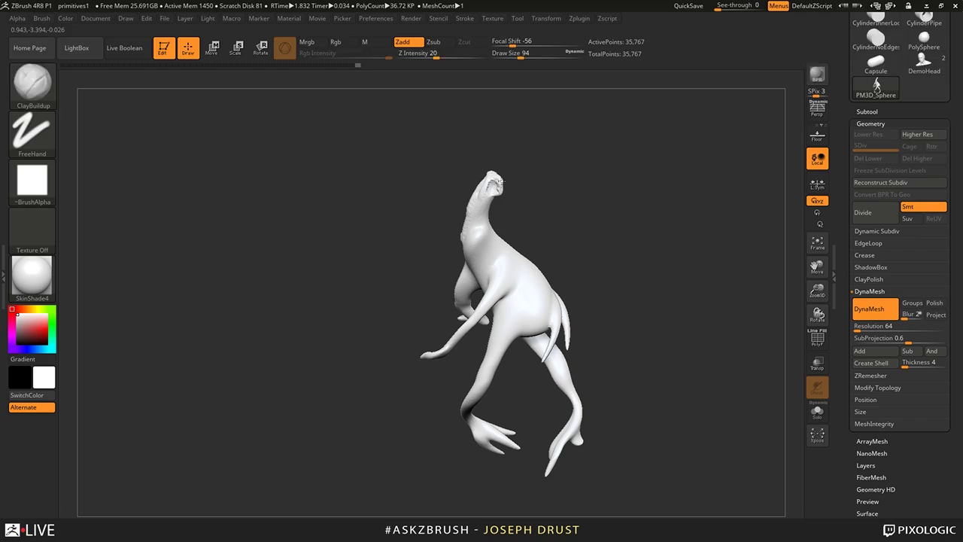
pyautogui.moveTo(498, 182)
pyautogui.mouseDown()
pyautogui.moveTo(536, 157)
pyautogui.moveTo(527, 195)
pyautogui.moveTo(587, 199)
pyautogui.moveTo(537, 213)
pyautogui.mouseUp()
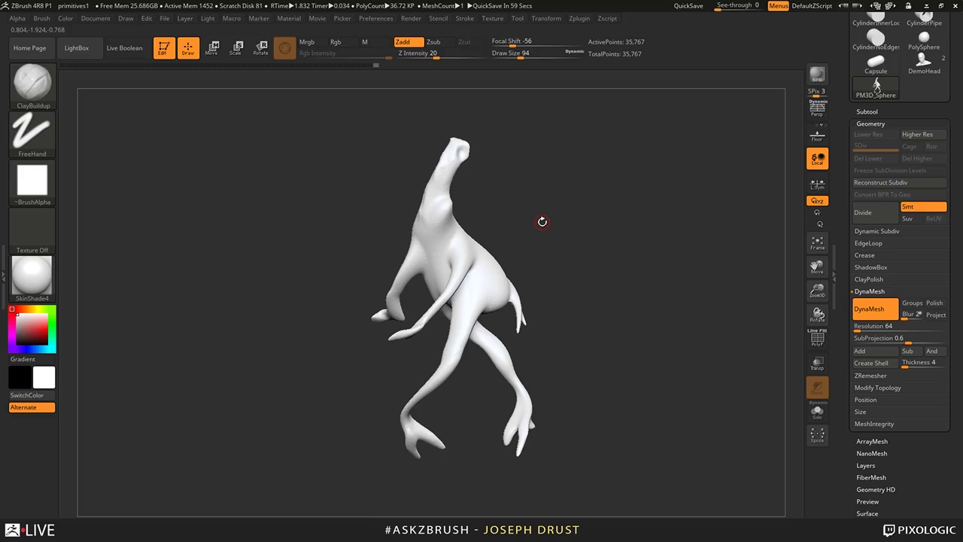
pyautogui.moveTo(542, 221); pyautogui.dragTo(605, 193)
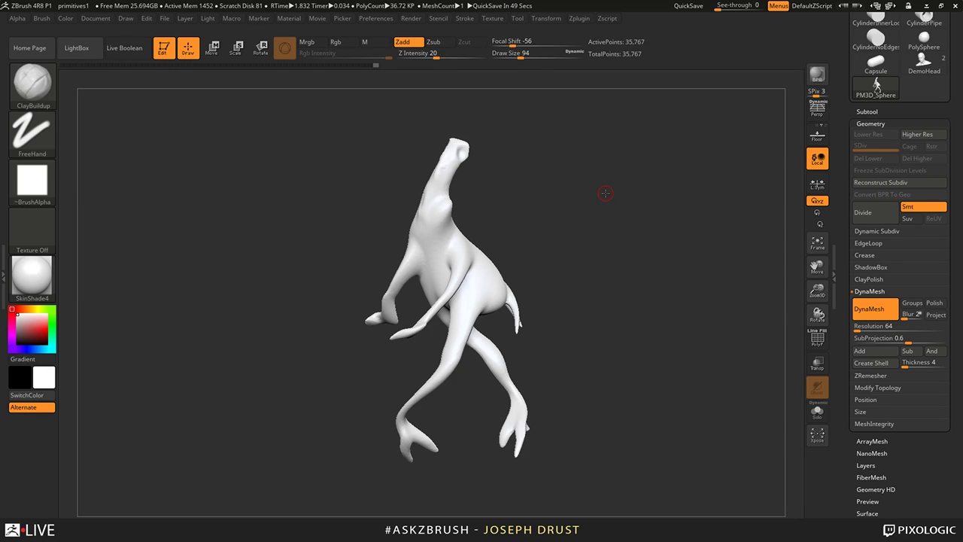
pyautogui.moveTo(606, 194); pyautogui.dragTo(572, 239)
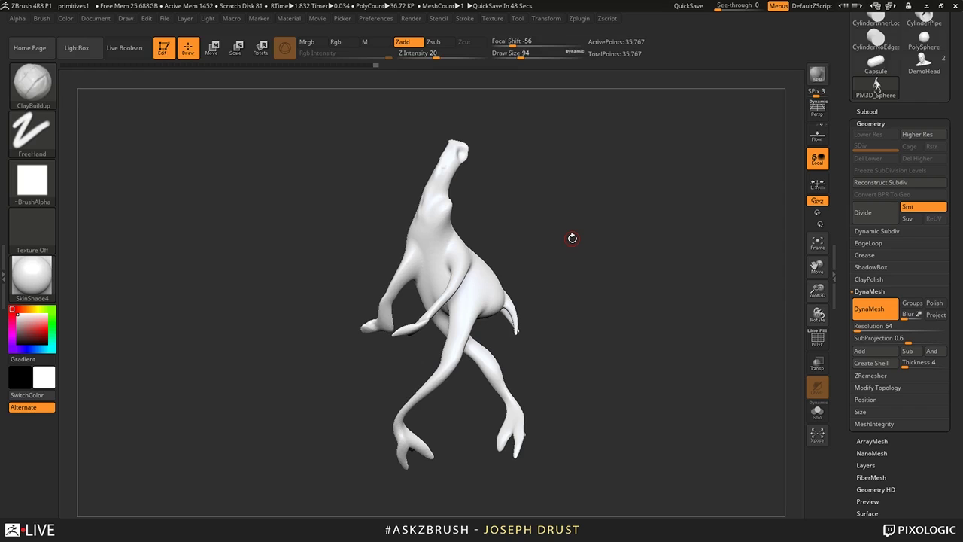
# - Switch the active tool to the CylinderPipe primitive and assign the MatCap Gray material
pyautogui.press(',')
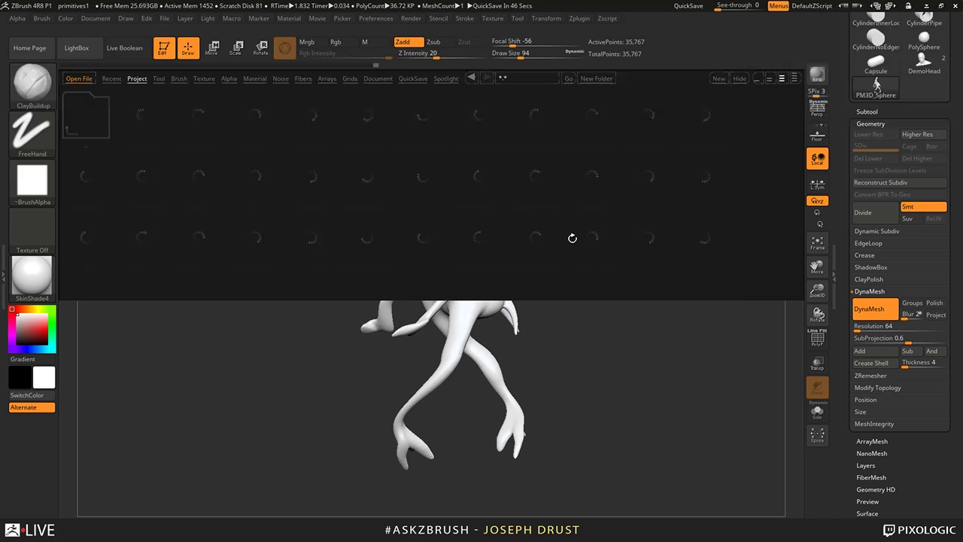
pyautogui.press(',')
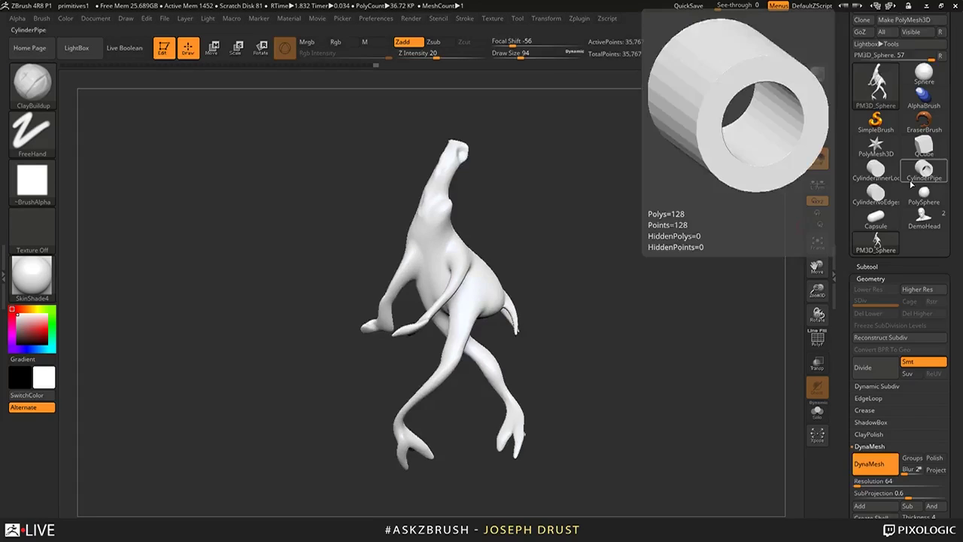
pyautogui.click(912, 183)
pyautogui.click(31, 275)
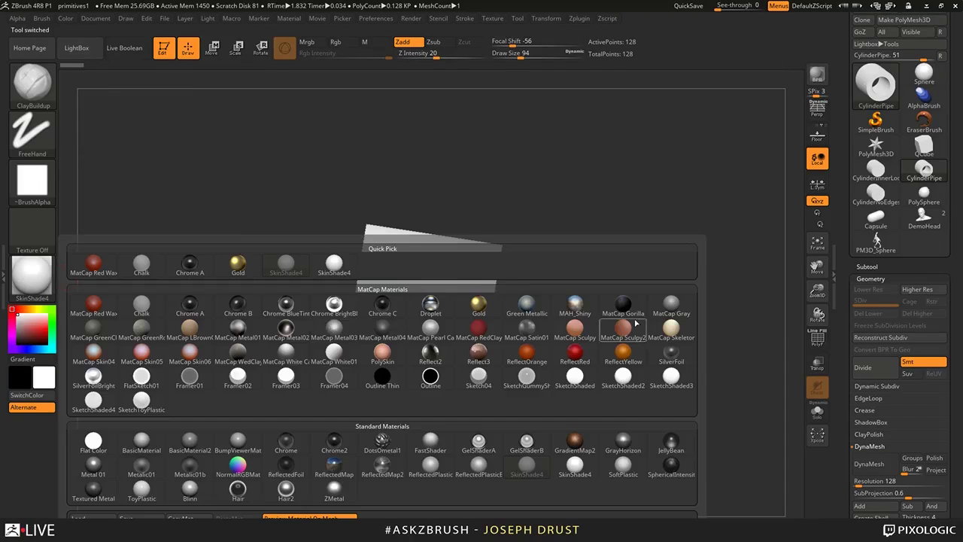
pyautogui.click(594, 323)
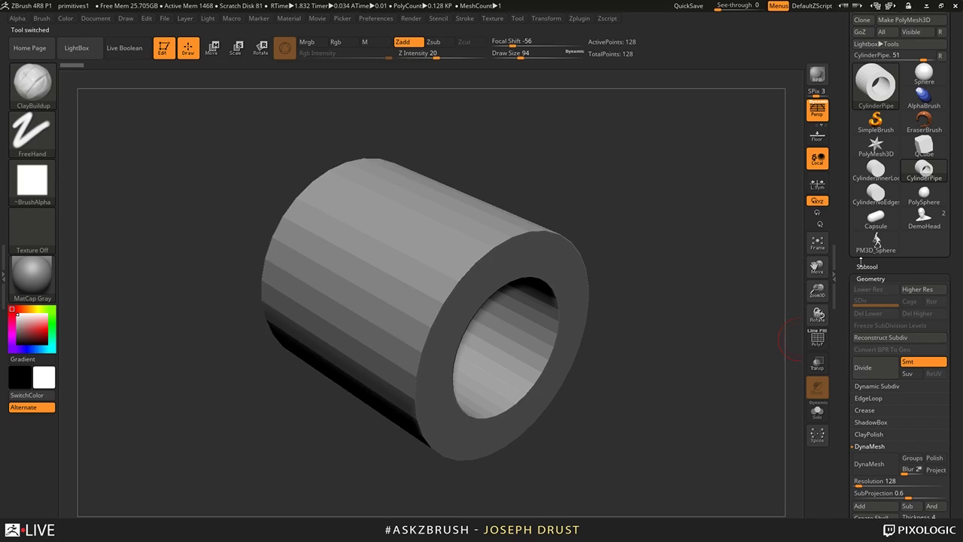
# - Expand the subtool list and turn on the polyframe to inspect the pipe's polygon edges
pyautogui.click(866, 266)
pyautogui.click(818, 343)
pyautogui.keyDown('alt'); pyautogui.moveTo(742, 343); pyautogui.dragTo(712, 317); pyautogui.keyUp('alt')
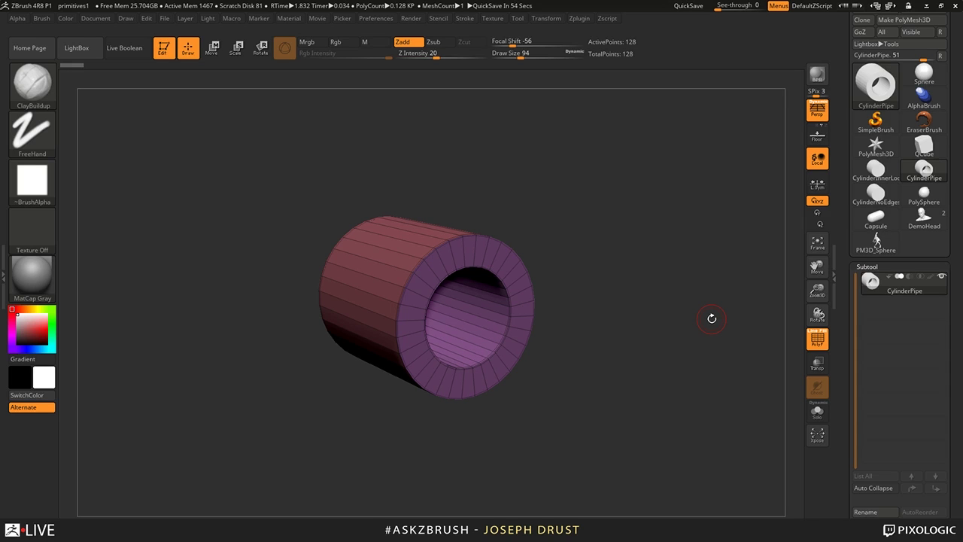
pyautogui.moveTo(712, 319); pyautogui.dragTo(634, 243)
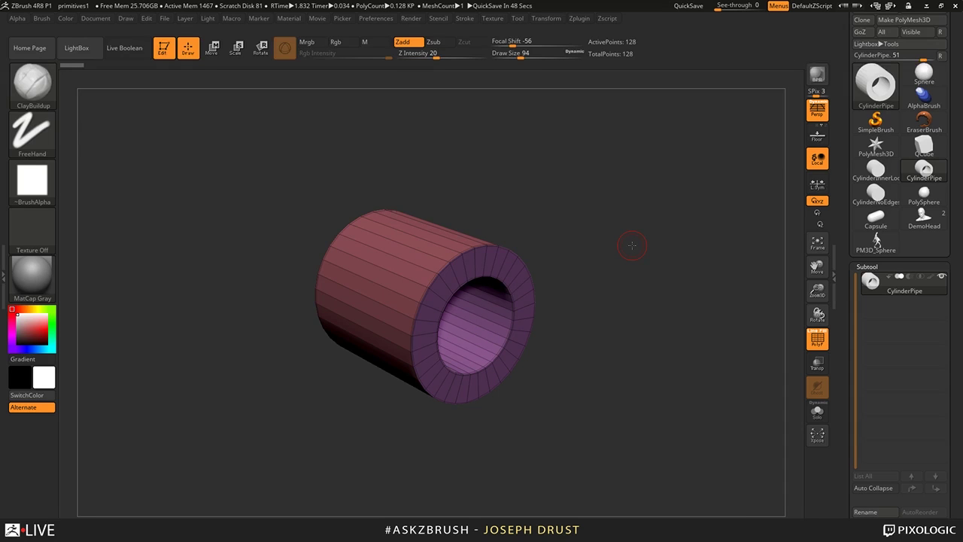
pyautogui.moveTo(633, 245); pyautogui.dragTo(645, 283)
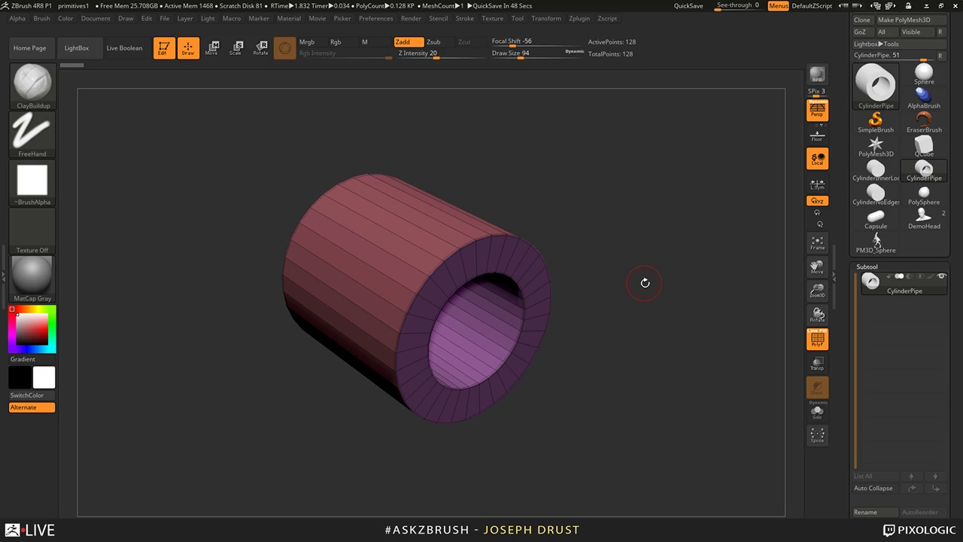
# - Smooth the pipe with Dynamic Subdiv and hide the polyframe
pyautogui.press('d')
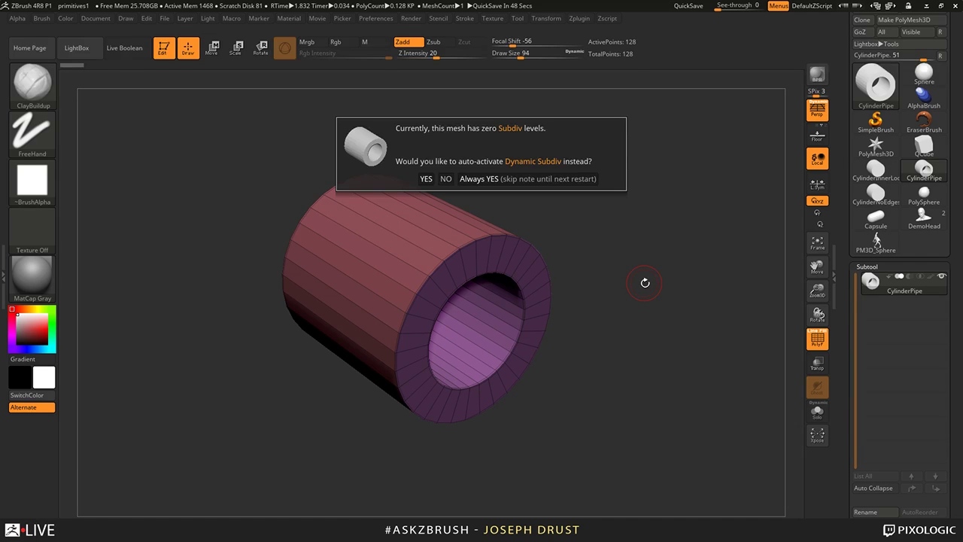
pyautogui.press('d')
pyautogui.hotkey('shift', 'f')
pyautogui.moveTo(730, 273); pyautogui.dragTo(569, 316)
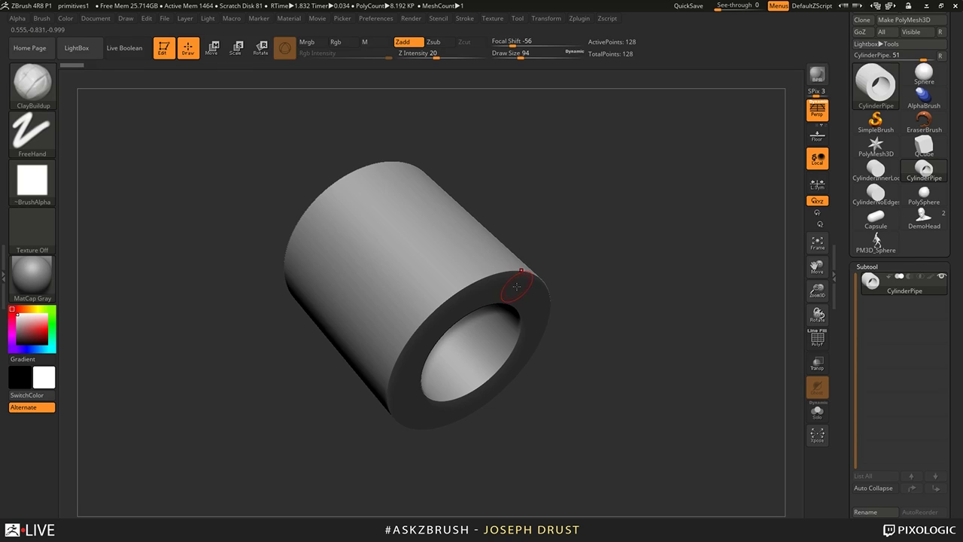
# - Try to add a regular subdivision level to the smoothed pipe
pyautogui.moveTo(517, 287); pyautogui.dragTo(485, 252, button='right')
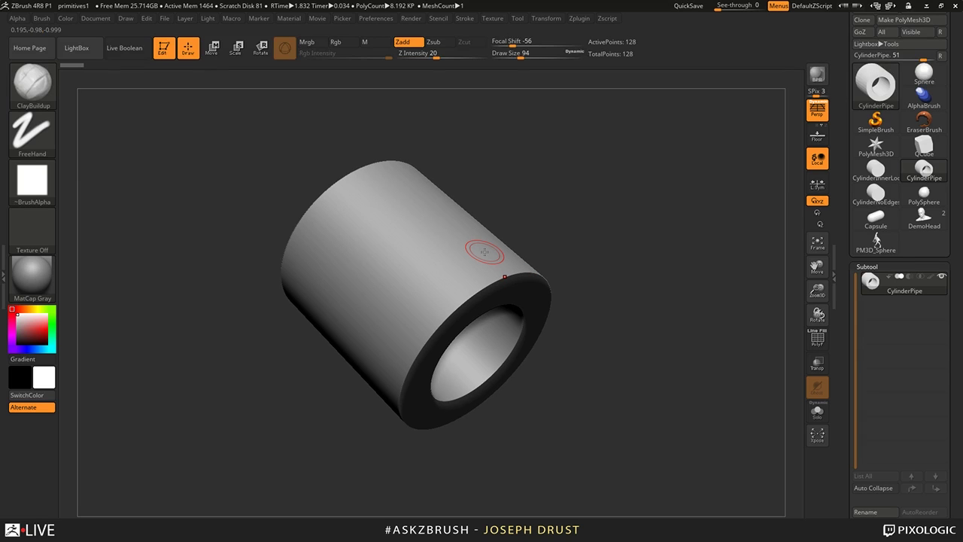
pyautogui.press('ctrl')
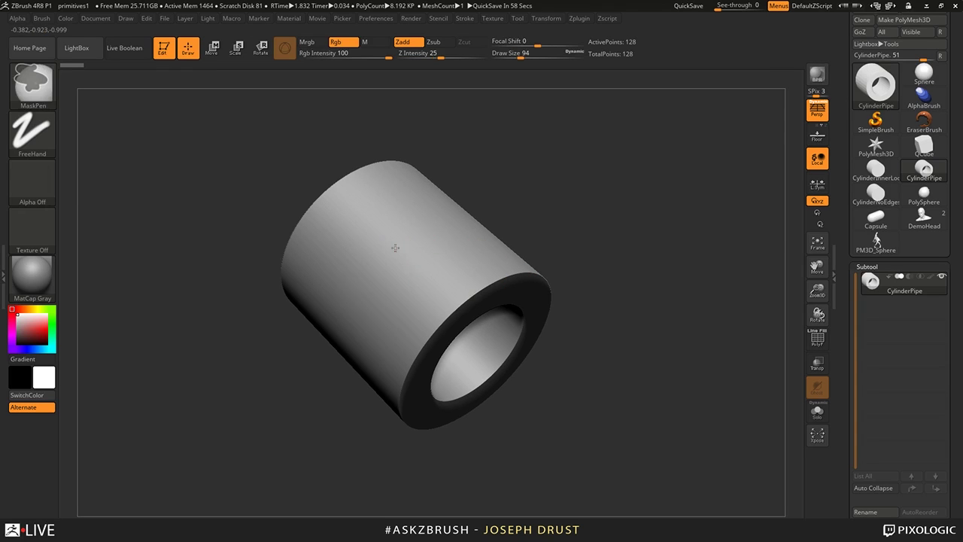
pyautogui.hotkey('ctrl', 'd')
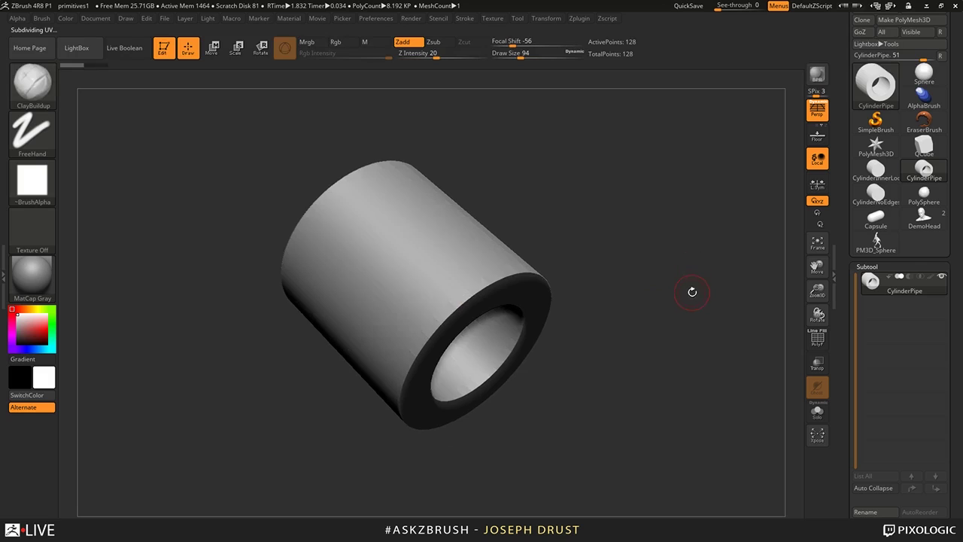
pyautogui.moveTo(692, 292); pyautogui.dragTo(802, 204, button='right')
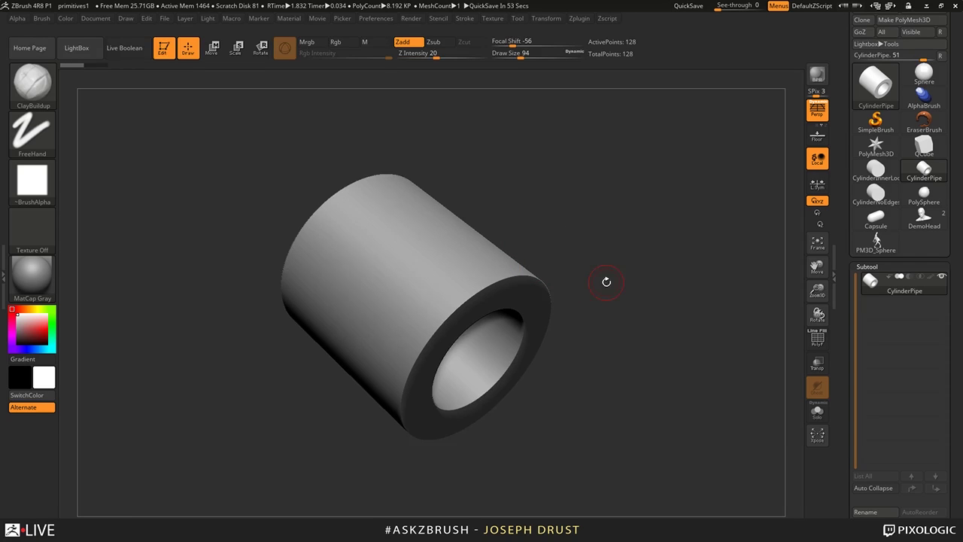
pyautogui.moveTo(606, 282); pyautogui.dragTo(622, 281)
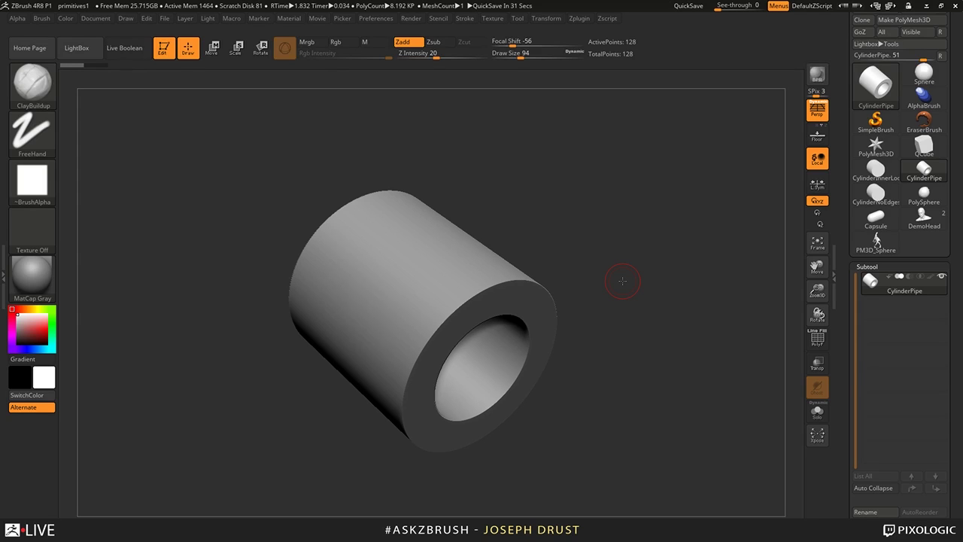
# - Expand the Dynamic Subdiv settings and compare the pipe with dynamic subdivision and the polyframe switched off and on
pyautogui.moveTo(853, 383); pyautogui.dragTo(844, 367)
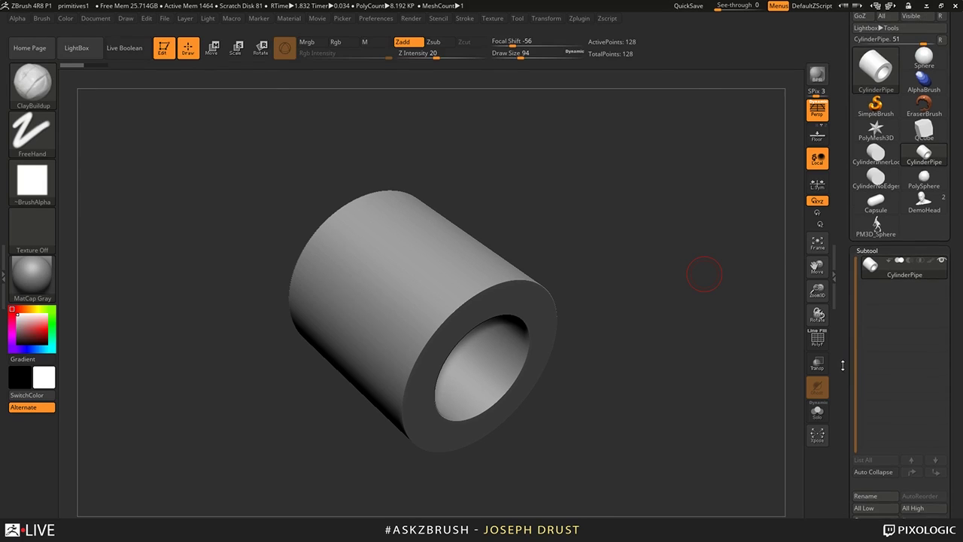
pyautogui.keyDown('alt'); pyautogui.moveTo(673, 283); pyautogui.dragTo(656, 269); pyautogui.keyUp('alt')
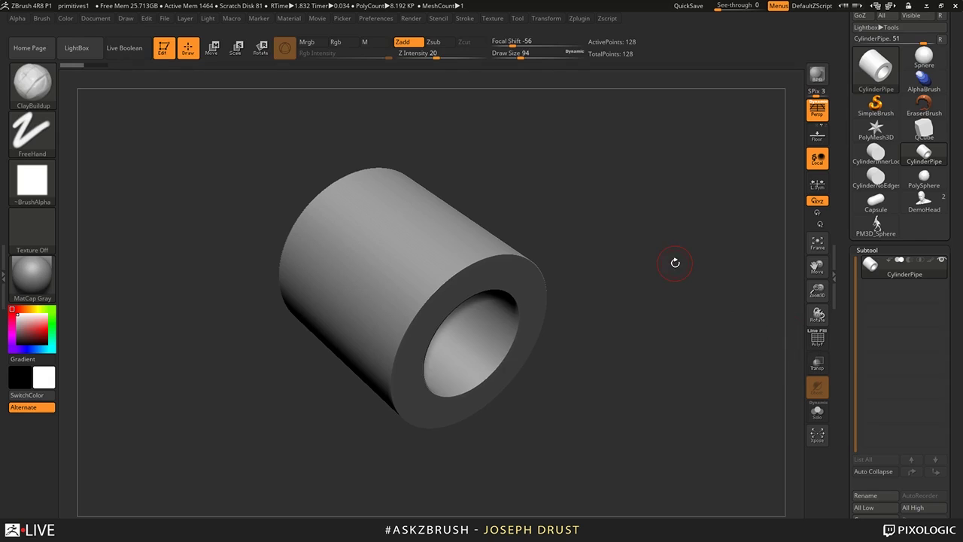
pyautogui.moveTo(844, 349); pyautogui.dragTo(847, 45)
pyautogui.click(879, 350)
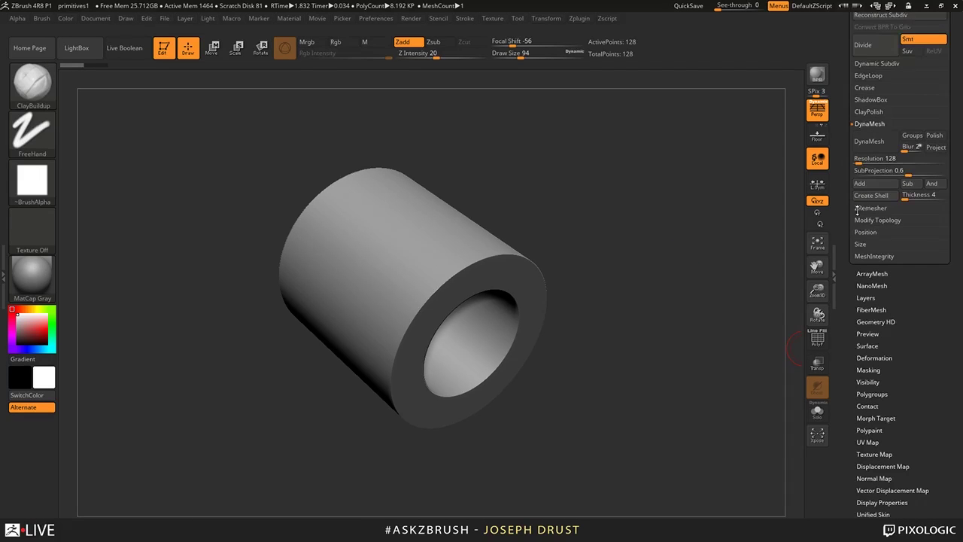
pyautogui.moveTo(858, 210); pyautogui.dragTo(857, 302)
pyautogui.click(876, 155)
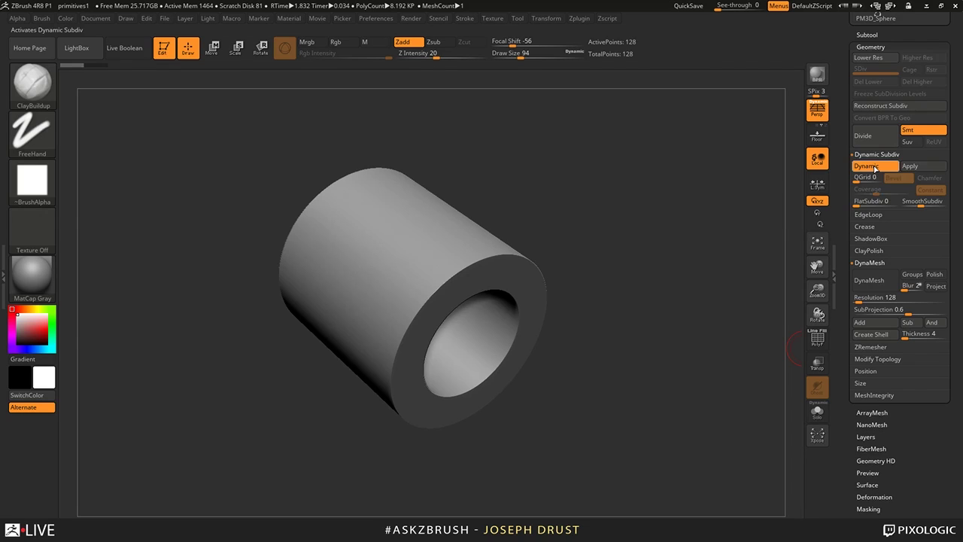
pyautogui.click(874, 166)
pyautogui.click(874, 166)
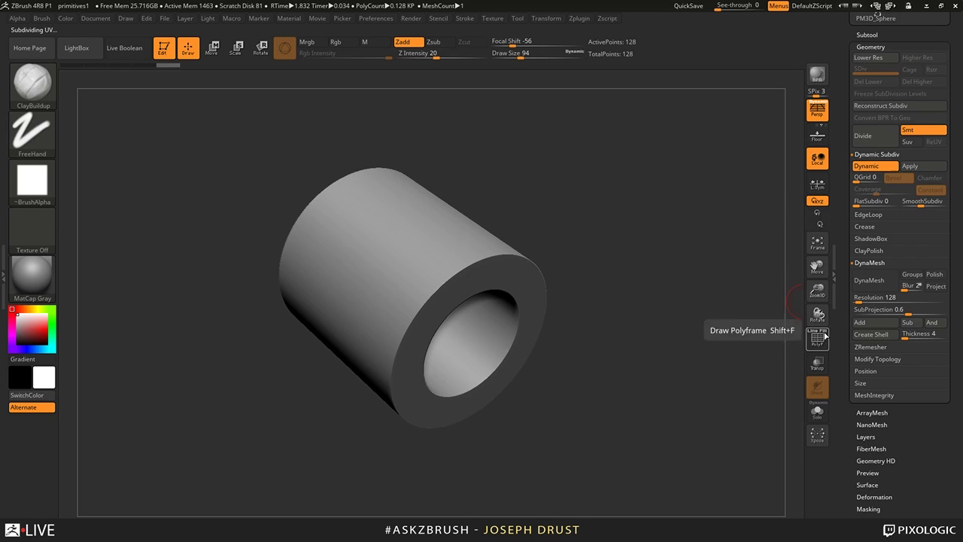
pyautogui.click(819, 339)
pyautogui.click(818, 339)
# - Append a Capsule primitive as a second subtool crossing the cylinder pipe and make it the active subtool
pyautogui.scroll(5, 873, 226)
pyautogui.moveTo(858, 300)
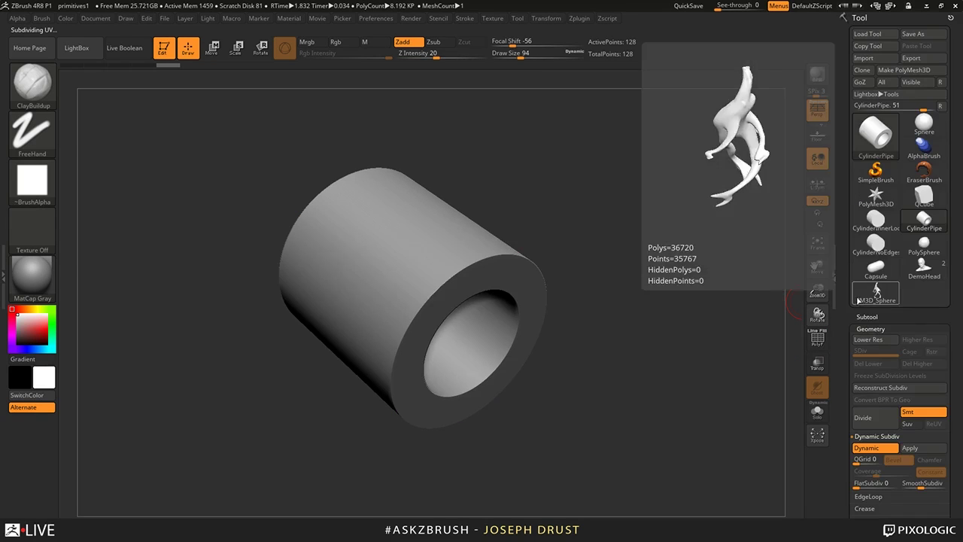
pyautogui.click(869, 316)
pyautogui.moveTo(838, 291); pyautogui.dragTo(841, 213)
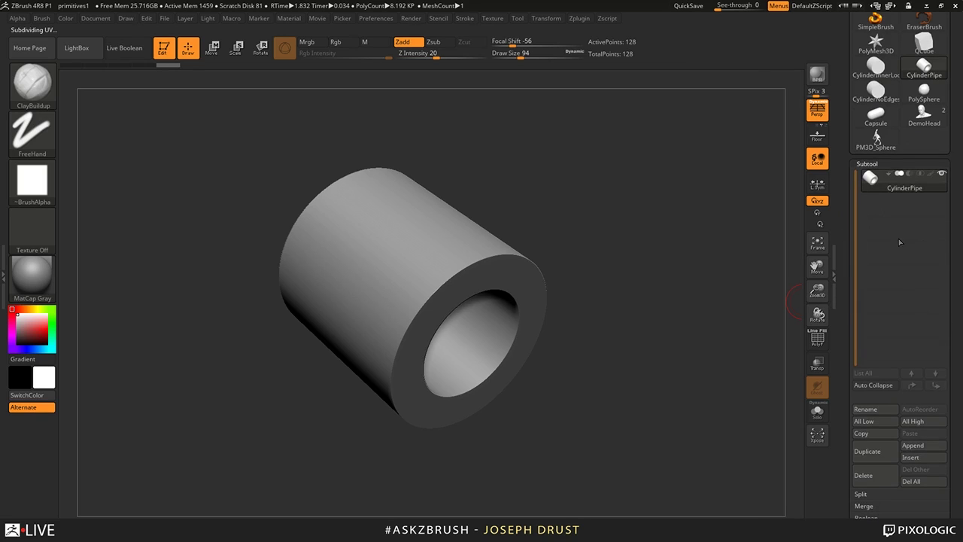
pyautogui.click(937, 444)
pyautogui.click(602, 283)
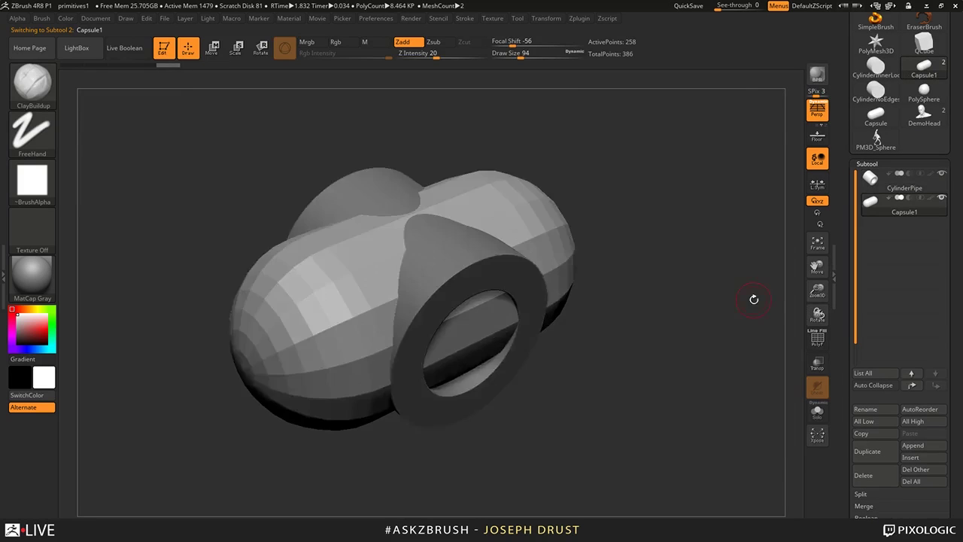
pyautogui.moveTo(754, 300); pyautogui.dragTo(653, 217)
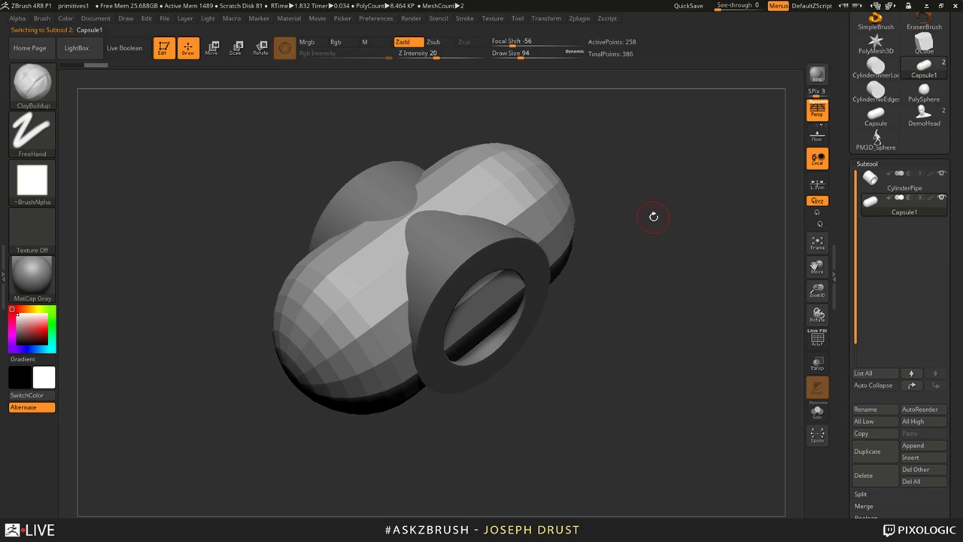
# - Smooth the capsule with Dynamic Subdiv and raise its SmoothSubdiv level
pyautogui.moveTo(848, 317); pyautogui.dragTo(847, 242)
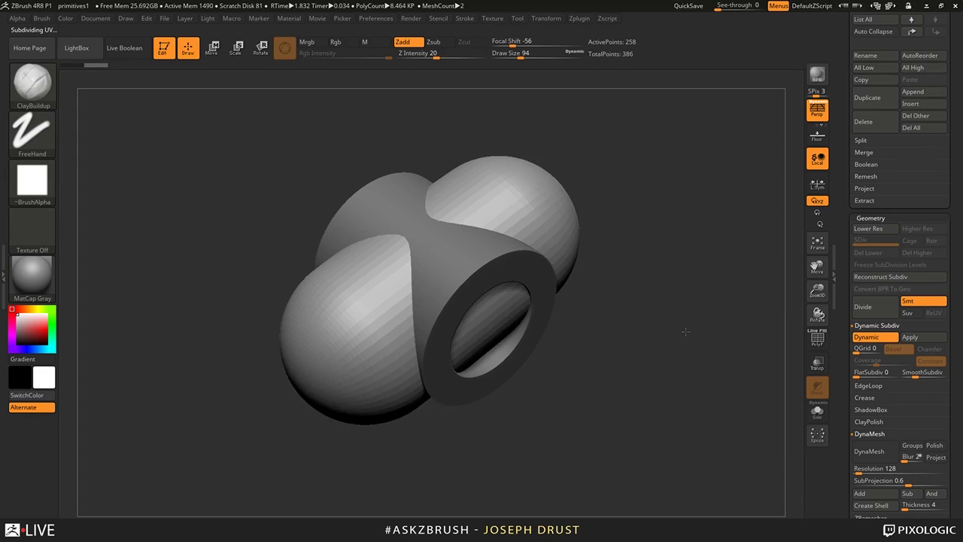
pyautogui.moveTo(916, 376); pyautogui.dragTo(926, 374)
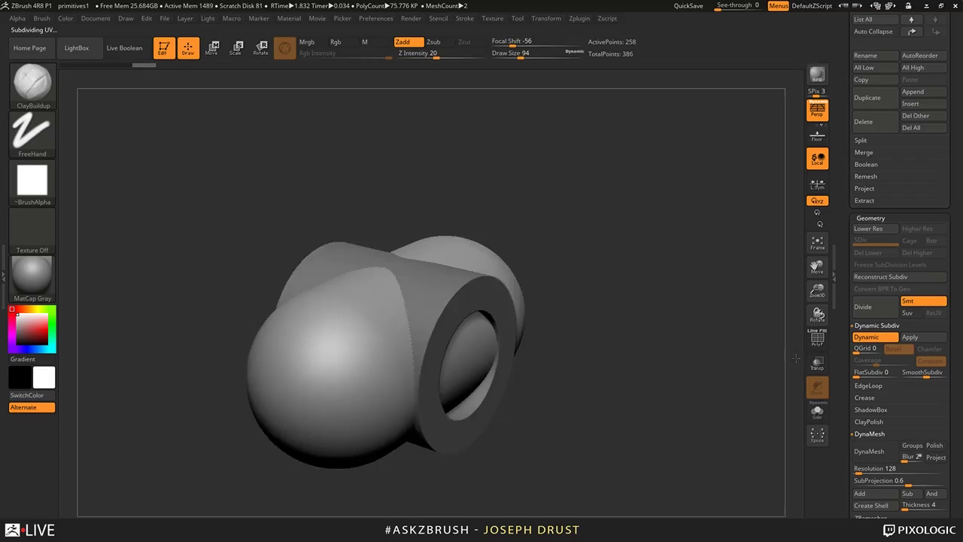
# - Switch to Move mode and alternate between the Gizmo 3D and the Transpose line, finishing with the Gizmo 3D active
pyautogui.press('w')
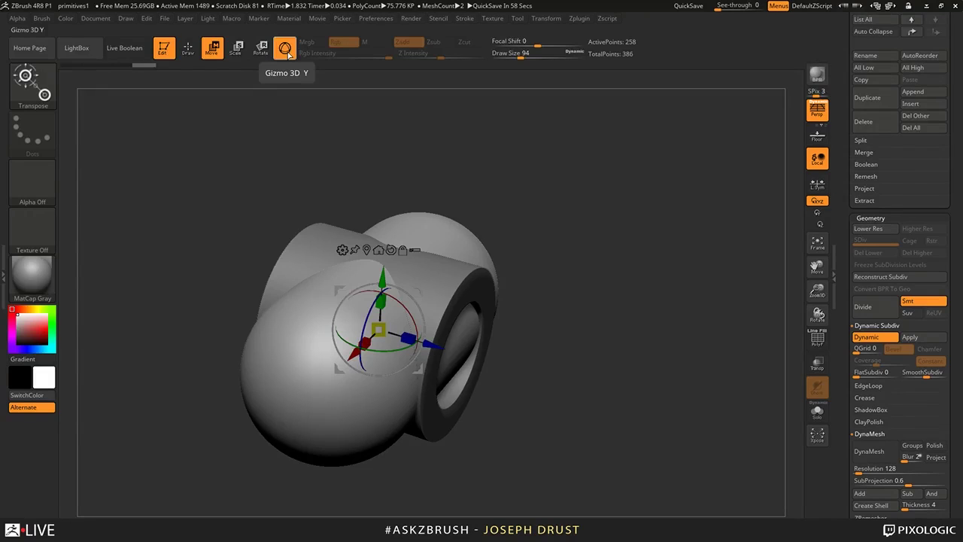
pyautogui.click(286, 52)
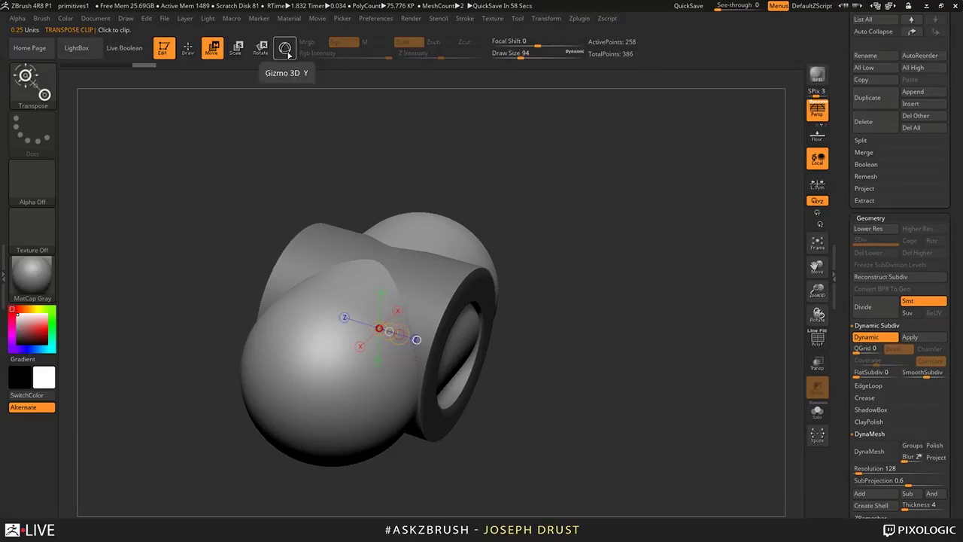
pyautogui.click(287, 51)
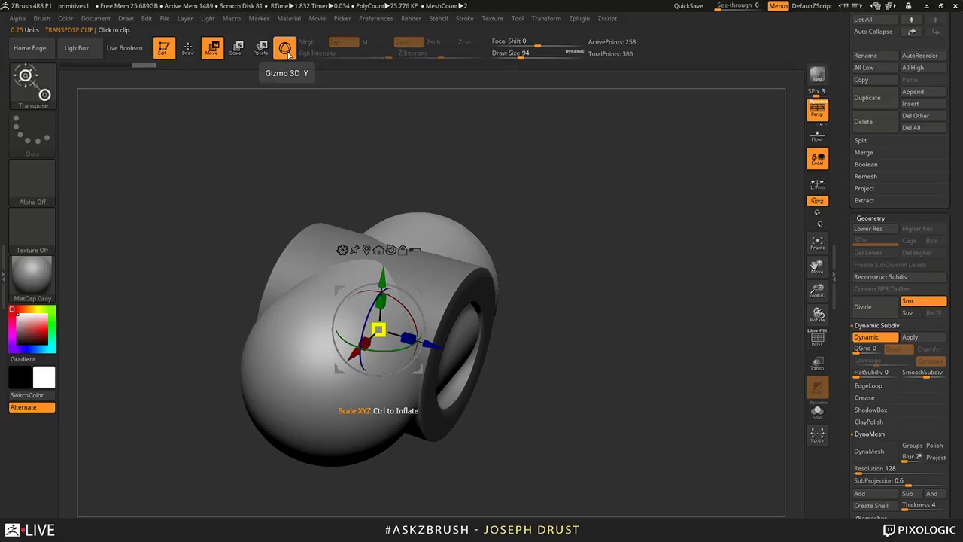
pyautogui.click(287, 51)
pyautogui.click(287, 51)
pyautogui.click(287, 51)
pyautogui.click(287, 51)
pyautogui.click(287, 52)
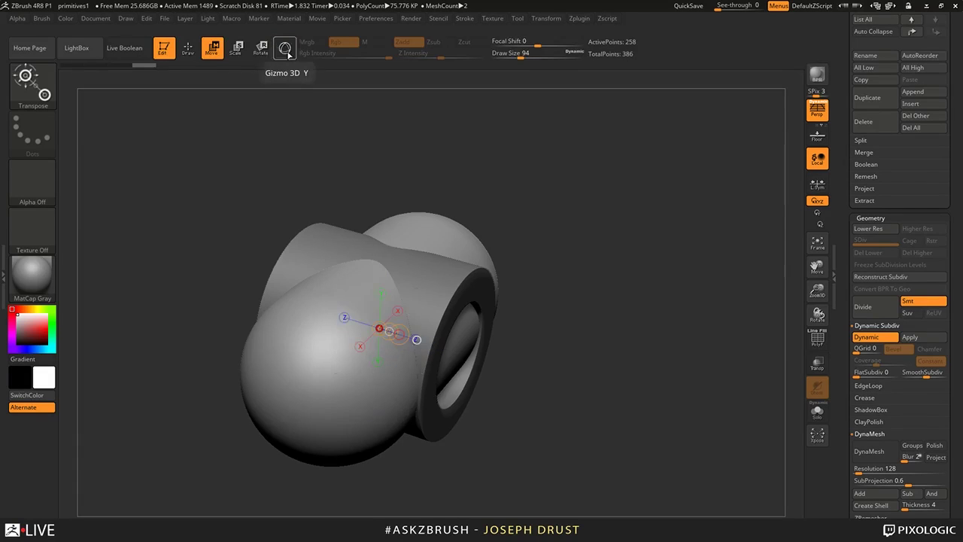
pyautogui.click(287, 51)
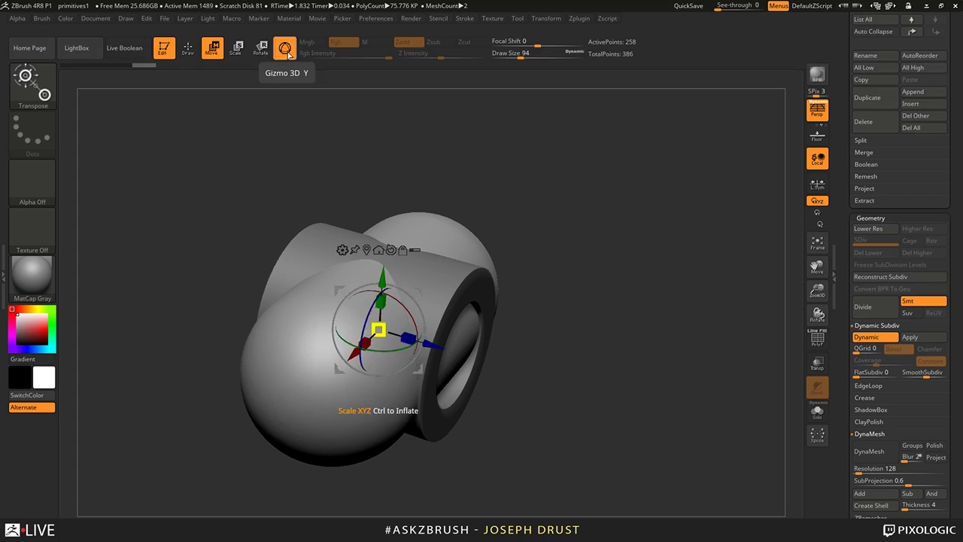
pyautogui.click(287, 52)
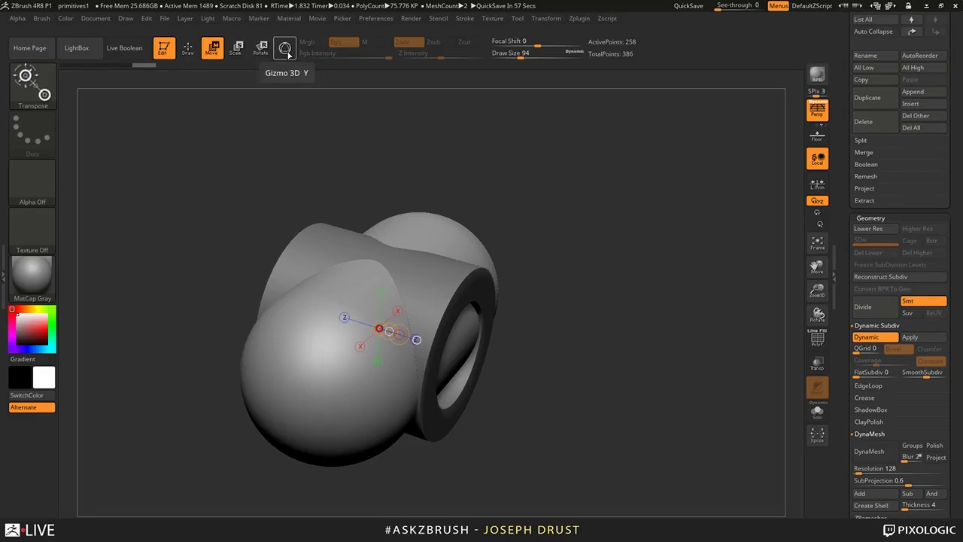
pyautogui.click(289, 54)
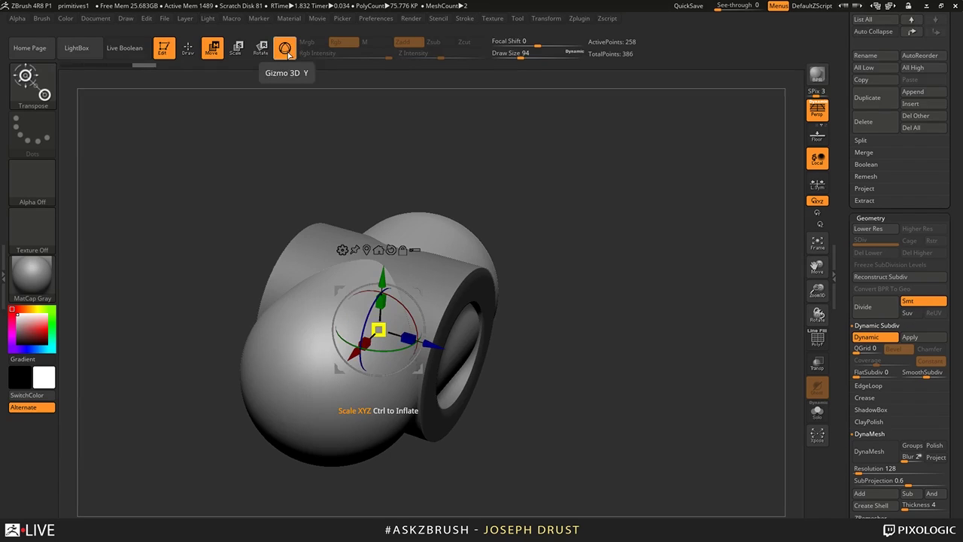
pyautogui.click(286, 50)
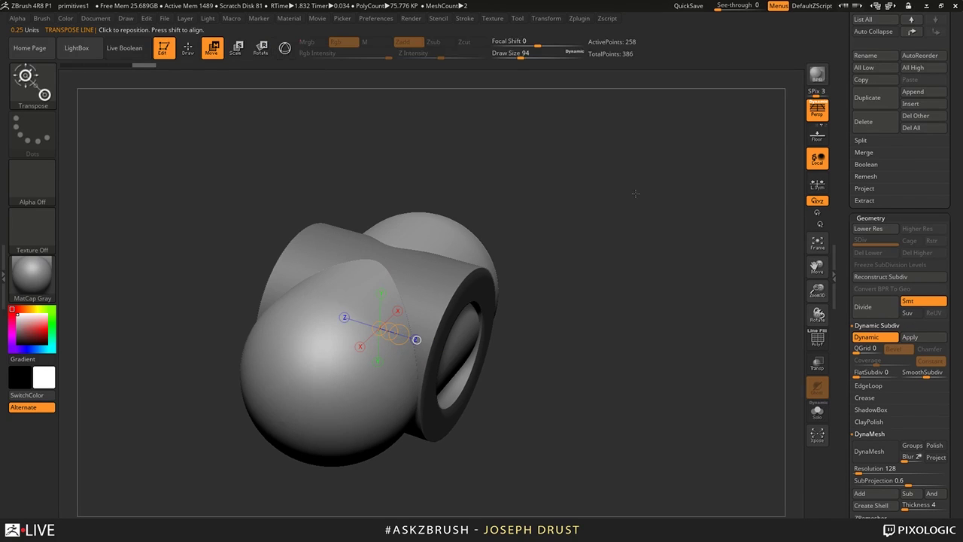
pyautogui.click(285, 48)
# - In a snapped side view, move the capsule toward one end of the pipe and rotate it 90 degrees to lie along the pipe
pyautogui.keyDown('shift'); pyautogui.moveTo(542, 252); pyautogui.dragTo(572, 251); pyautogui.keyUp('shift')
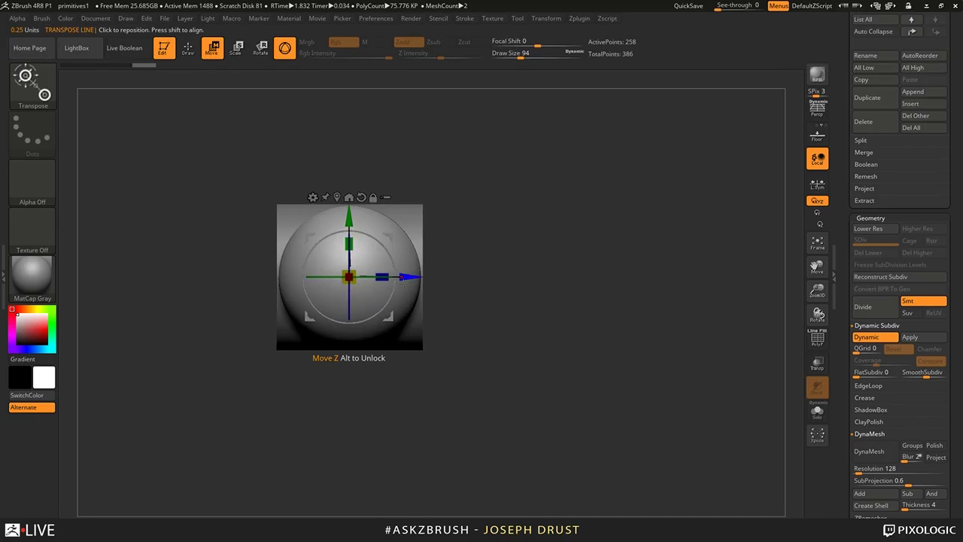
pyautogui.moveTo(409, 277); pyautogui.dragTo(533, 305)
pyautogui.moveTo(414, 301); pyautogui.dragTo(397, 197)
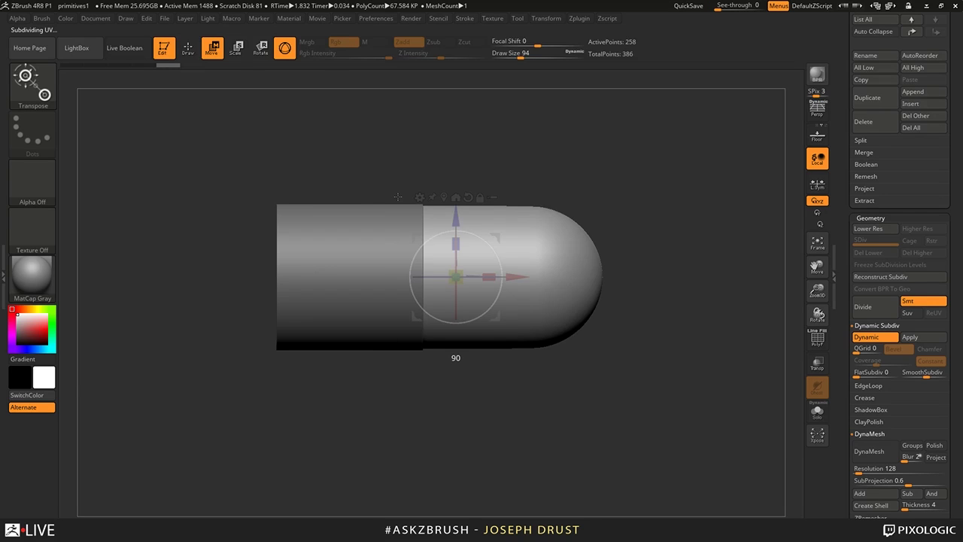
# - Scale the capsule down and position it partly sunk into the pipe's upper wall at the open end
pyautogui.moveTo(455, 277); pyautogui.dragTo(428, 277)
pyautogui.moveTo(456, 218); pyautogui.dragTo(456, 150)
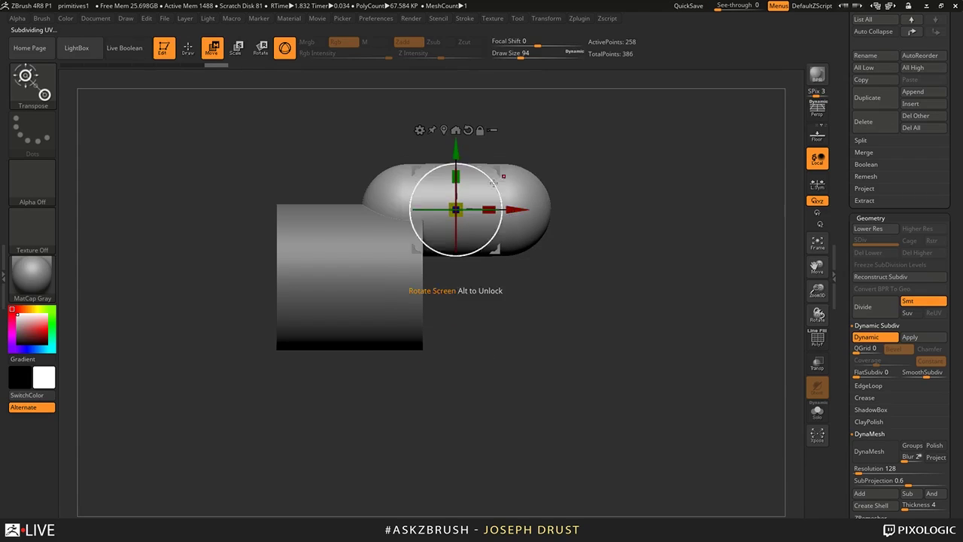
pyautogui.moveTo(516, 210); pyautogui.dragTo(466, 210)
pyautogui.moveTo(631, 259); pyautogui.dragTo(593, 332)
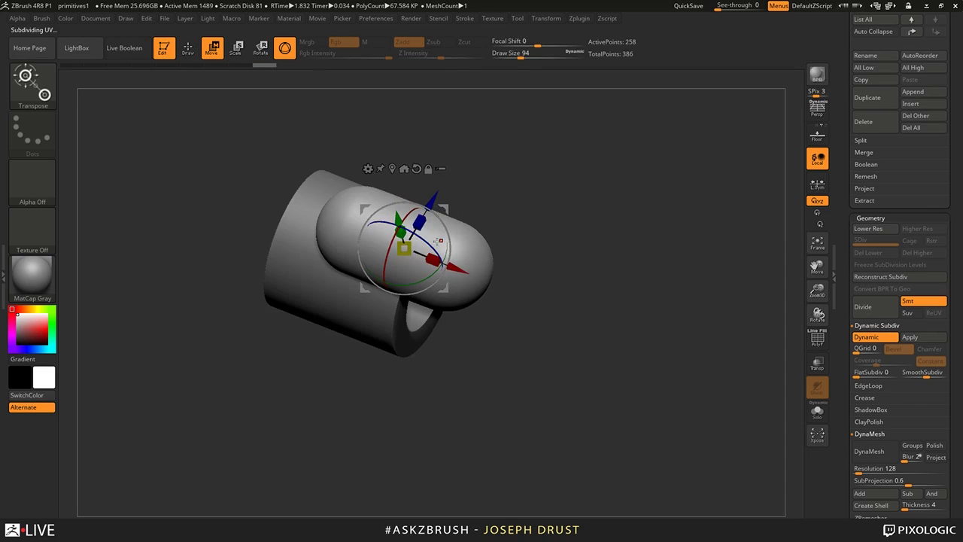
pyautogui.moveTo(406, 246); pyautogui.dragTo(387, 248)
pyautogui.moveTo(580, 301); pyautogui.dragTo(557, 260)
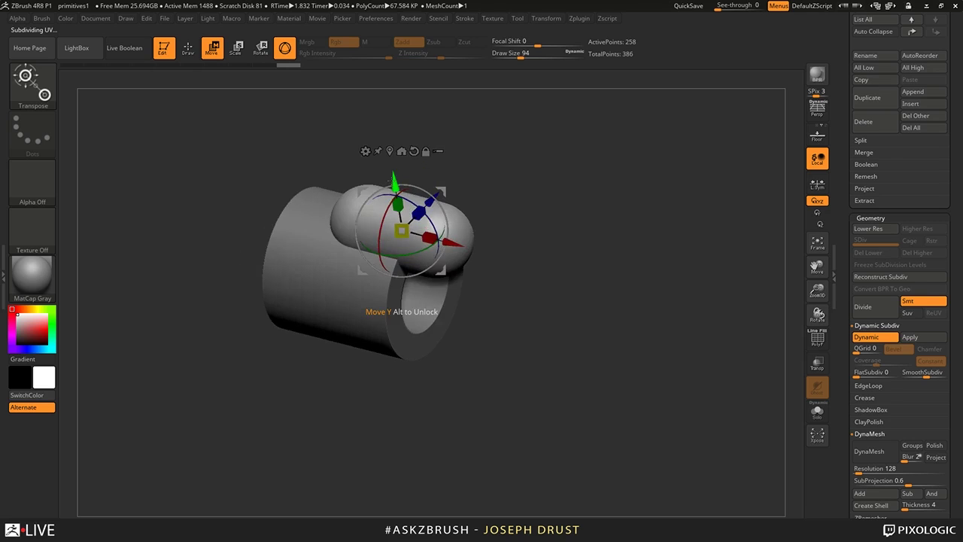
pyautogui.moveTo(393, 180); pyautogui.dragTo(396, 194)
pyautogui.moveTo(704, 211); pyautogui.dragTo(535, 207)
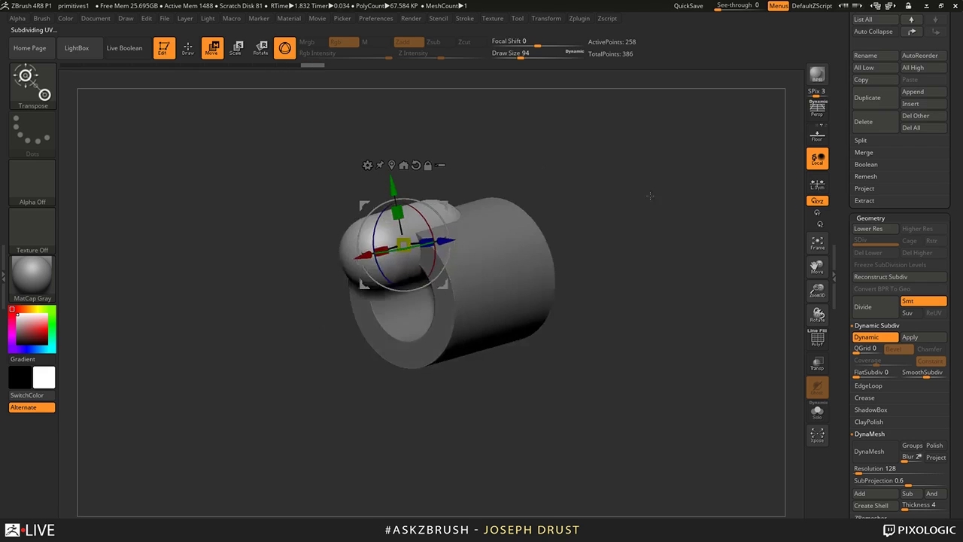
pyautogui.moveTo(650, 195); pyautogui.dragTo(619, 282)
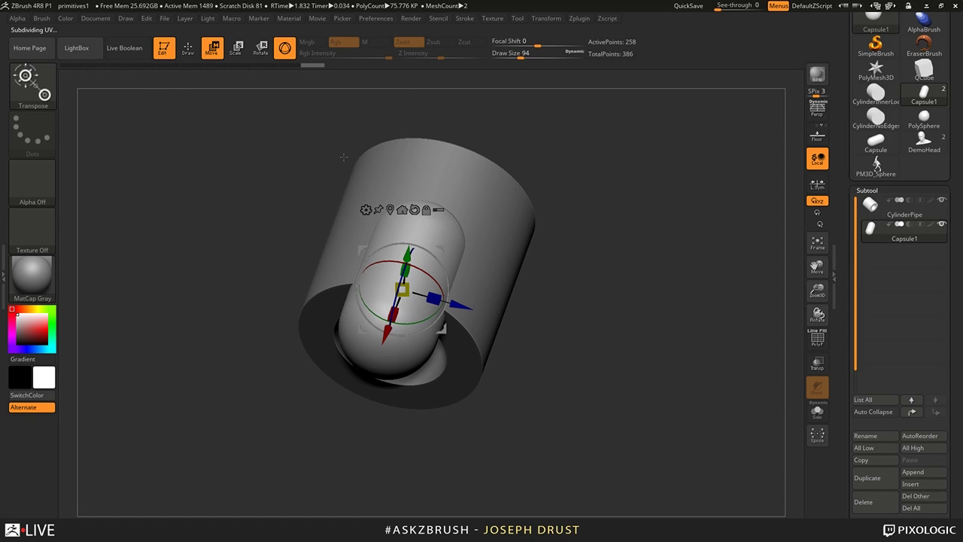
# - Turn on Live Boolean and set the Capsule1 subtool to subtract from the pipe
pyautogui.click(136, 55)
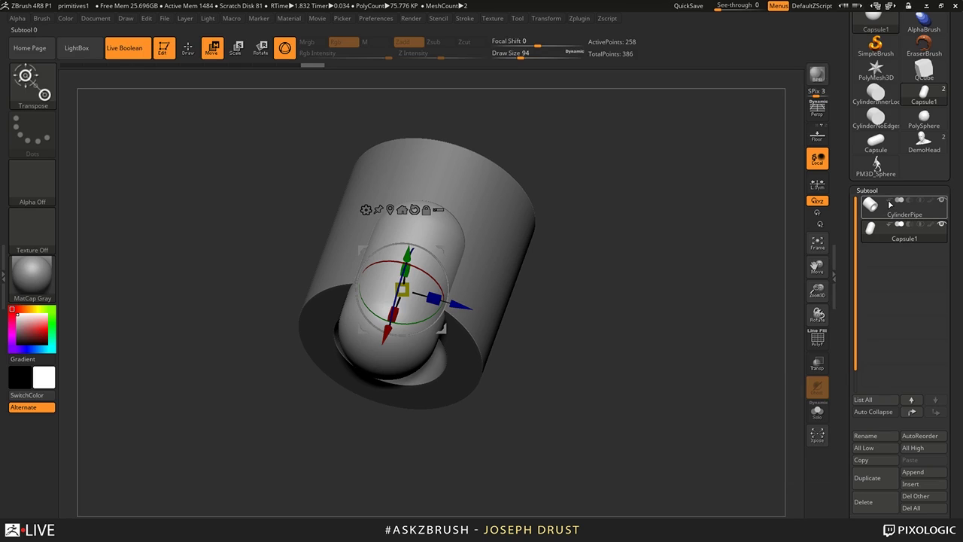
pyautogui.moveTo(890, 205)
pyautogui.click(919, 226)
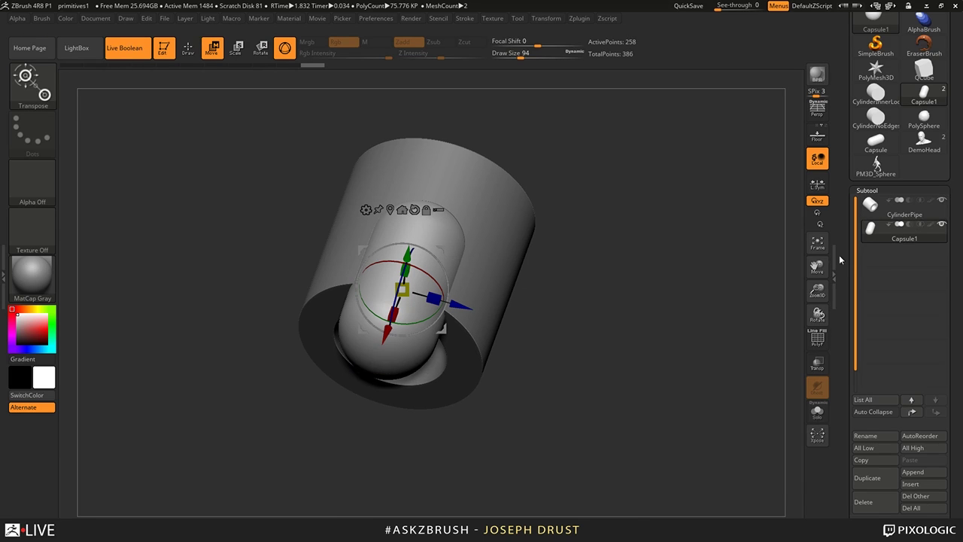
pyautogui.click(910, 224)
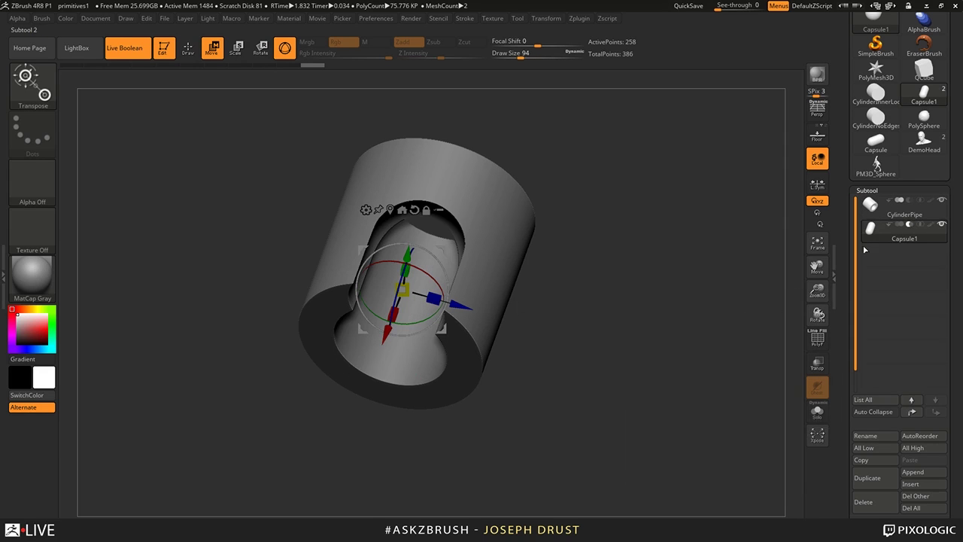
# - Reposition the subtracting capsule along the pipe's open end and snap the view straight onto the cut
pyautogui.moveTo(615, 382); pyautogui.dragTo(682, 338)
pyautogui.moveTo(501, 324); pyautogui.dragTo(424, 205)
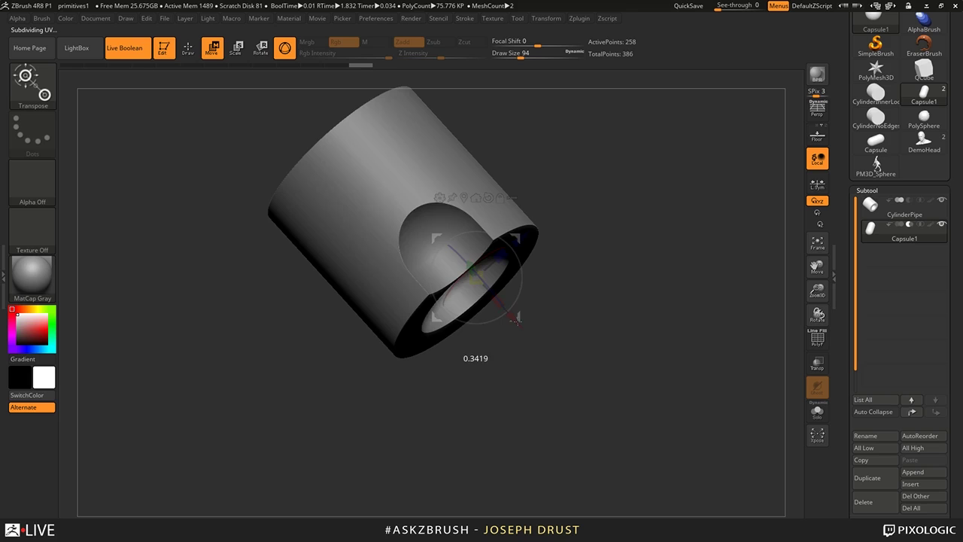
pyautogui.keyDown('shift'); pyautogui.moveTo(516, 318); pyautogui.dragTo(677, 359); pyautogui.keyUp('shift')
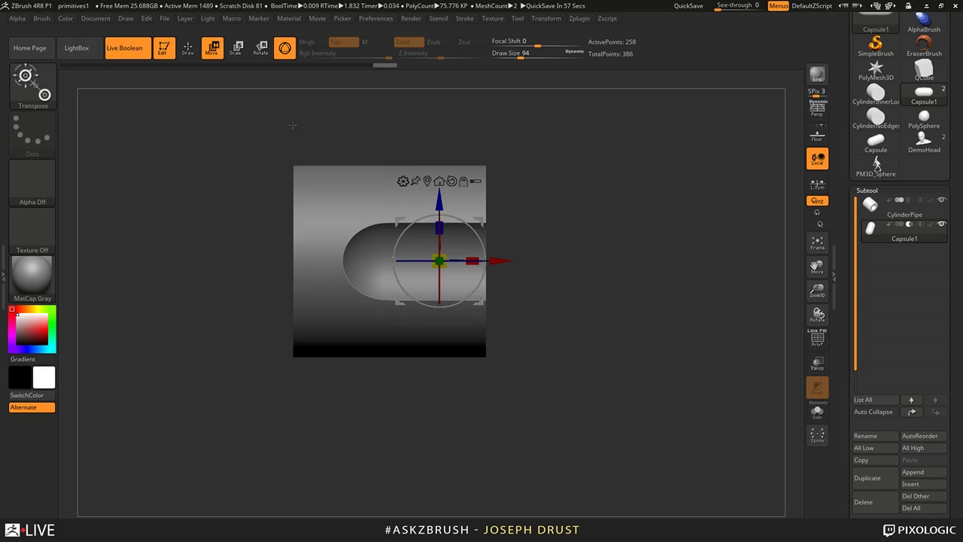
# - Choose the ClipCurve brush, check the capsule in Solo mode, and clip its inner rounded end flat
pyautogui.keyDown('ctrl'); pyautogui.keyDown('shift'); pyautogui.click(38, 88); pyautogui.keyUp('shift'); pyautogui.keyUp('ctrl')
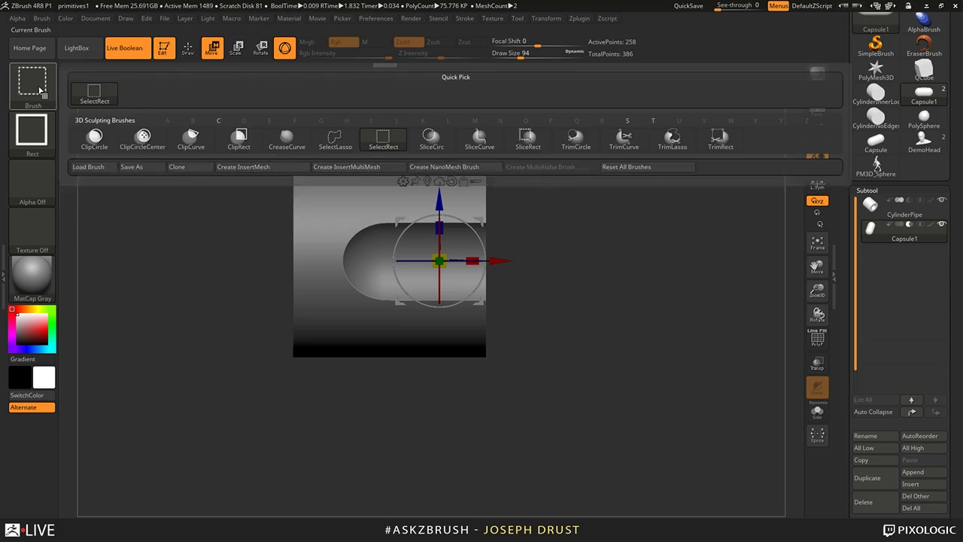
pyautogui.click(193, 144)
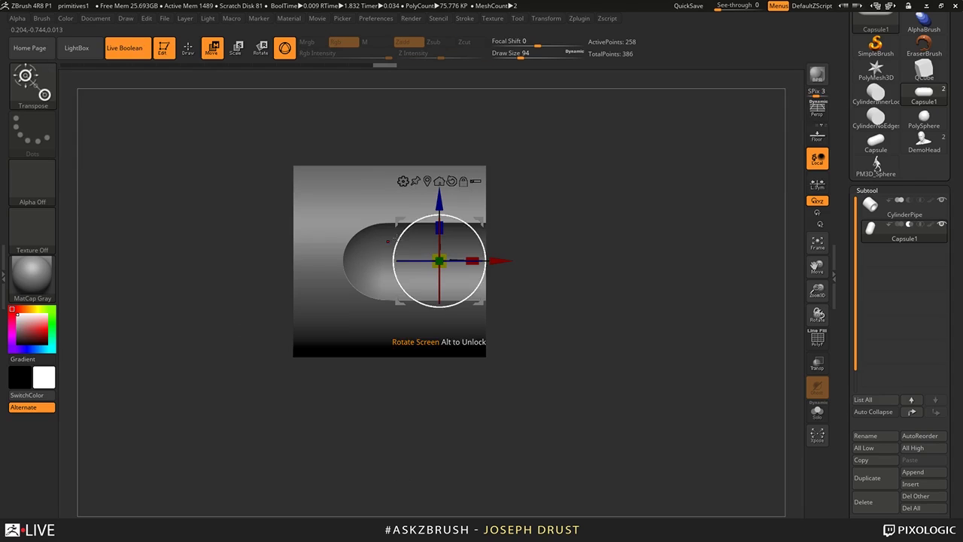
pyautogui.click(905, 236)
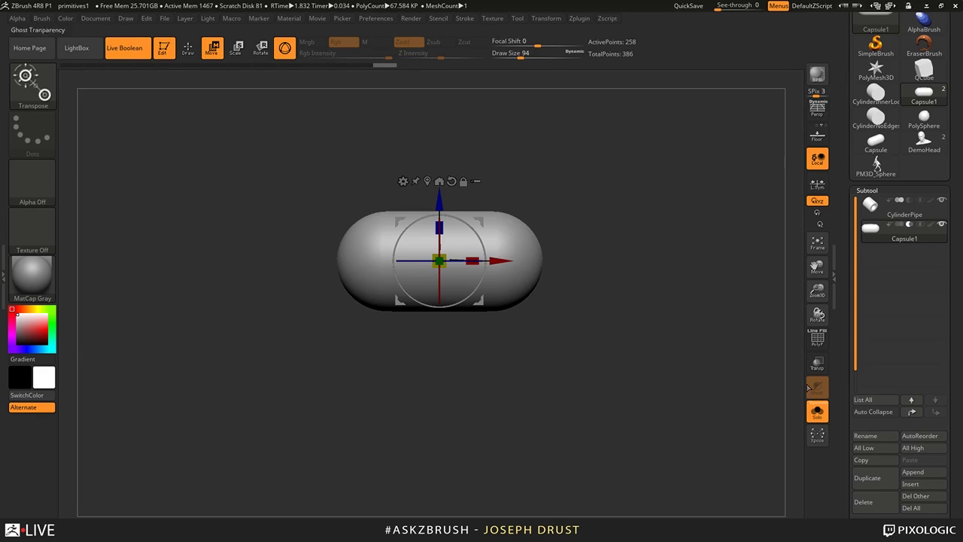
pyautogui.click(818, 411)
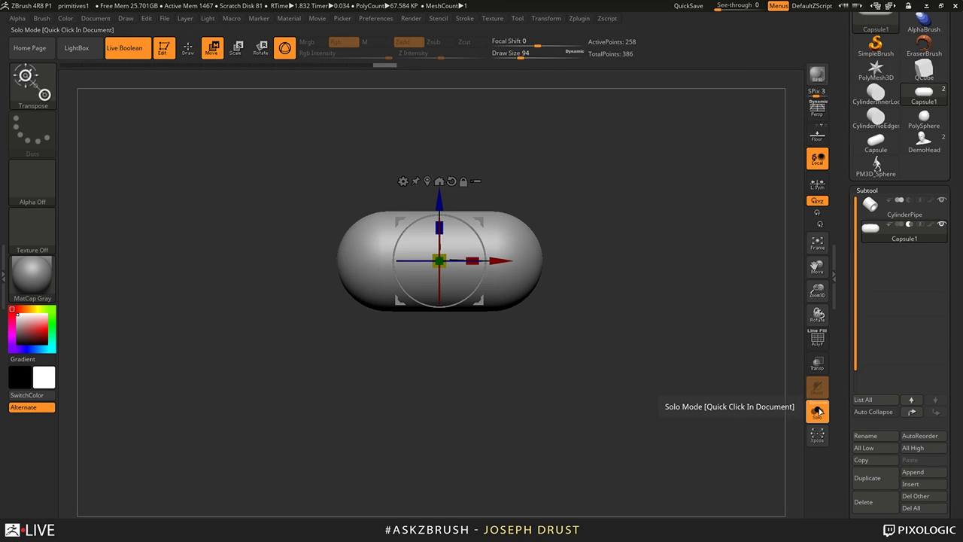
pyautogui.click(818, 411)
pyautogui.keyDown('ctrl'); pyautogui.keyDown('shift'); pyautogui.moveTo(344, 473); pyautogui.dragTo(389, 117); pyautogui.keyUp('shift'); pyautogui.keyUp('ctrl')
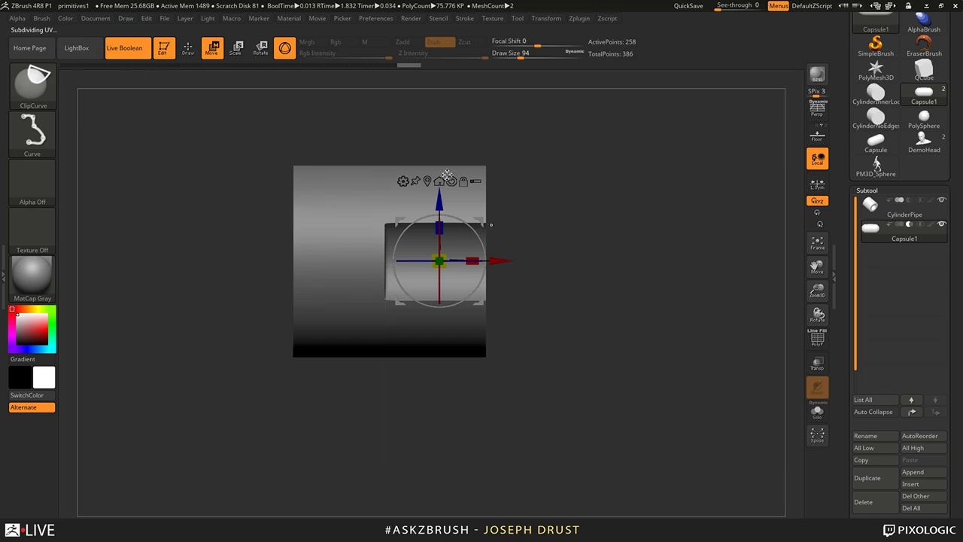
pyautogui.moveTo(665, 343); pyautogui.dragTo(697, 259)
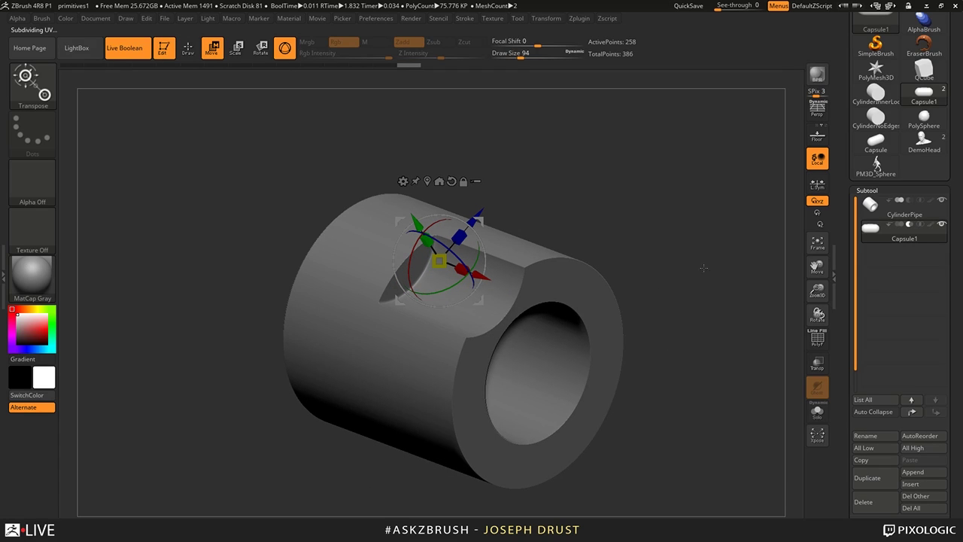
# - Try the flat-ended capsule deeper through the pipe wall, and undo both the move and the clip
pyautogui.moveTo(914, 228)
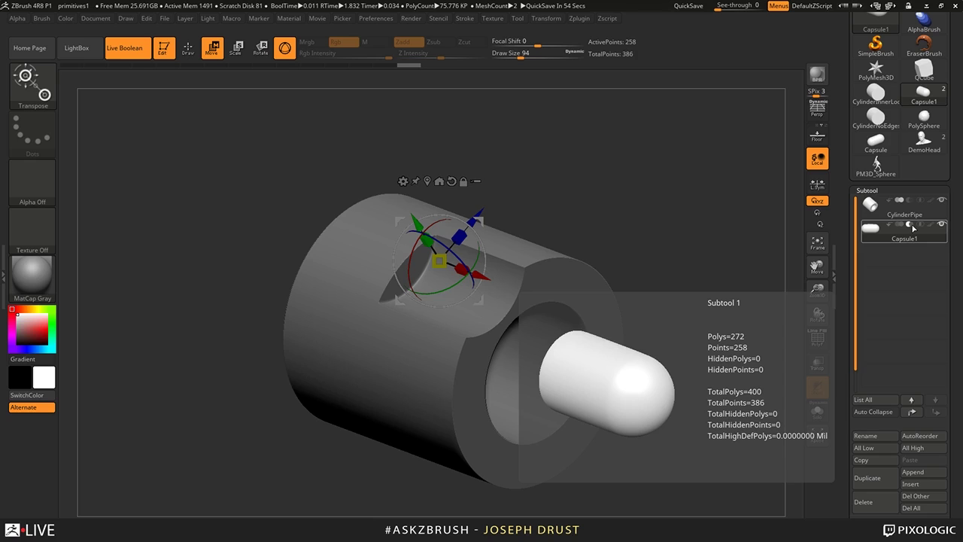
pyautogui.moveTo(582, 208); pyautogui.dragTo(508, 216)
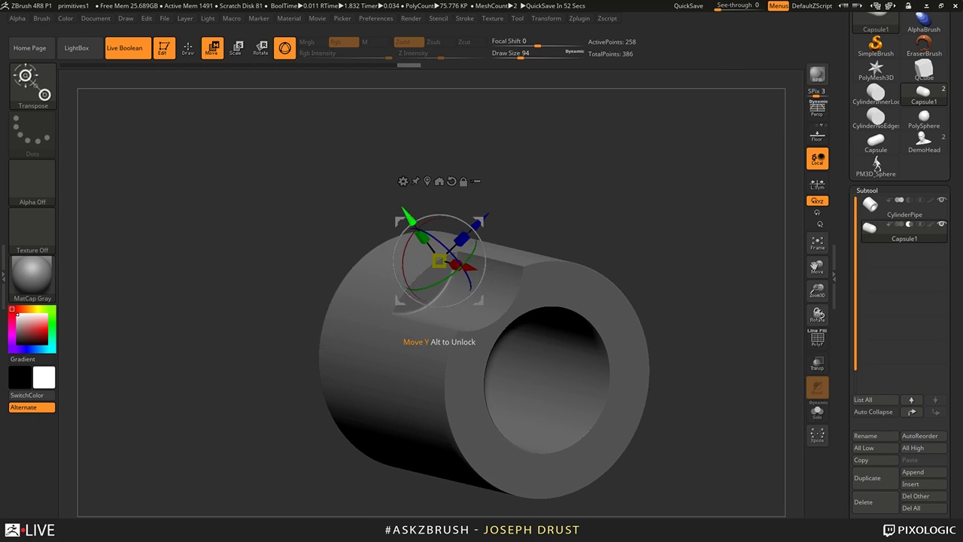
pyautogui.moveTo(409, 217); pyautogui.dragTo(425, 239)
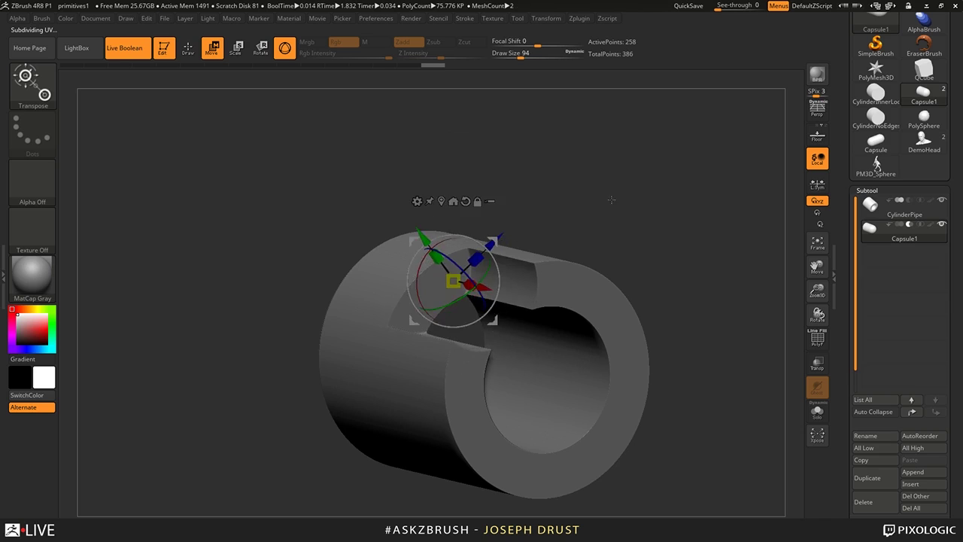
pyautogui.moveTo(611, 199)
pyautogui.mouseDown()
pyautogui.moveTo(672, 210)
pyautogui.moveTo(628, 194)
pyautogui.mouseUp()
pyautogui.hotkey('ctrl', 'z')
pyautogui.hotkey('ctrl', 'z')
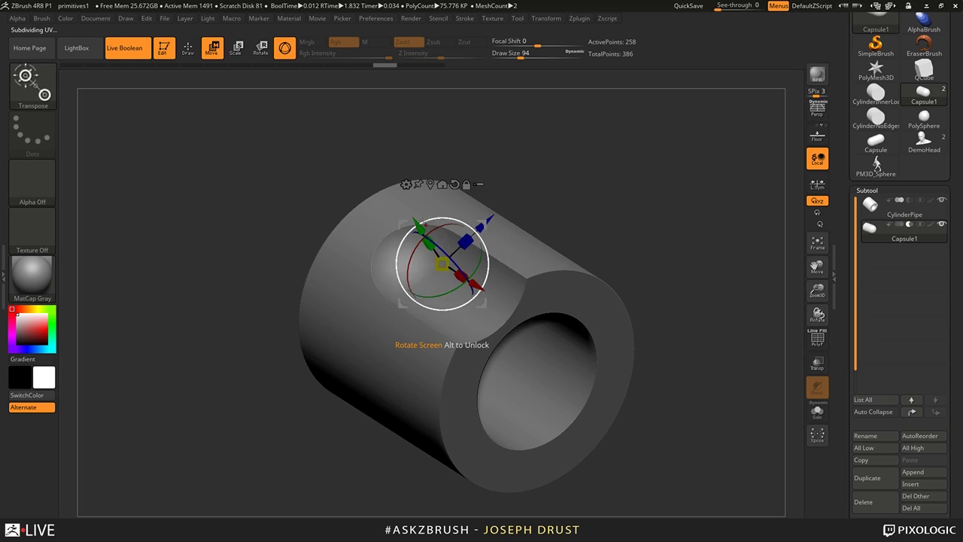
# - Sink the round-ended subtracting capsule through the pipe wall to test the cut depth, and pull it back to a shallow cut
pyautogui.moveTo(425, 223); pyautogui.dragTo(423, 231)
pyautogui.hotkey('ctrl', 'z')
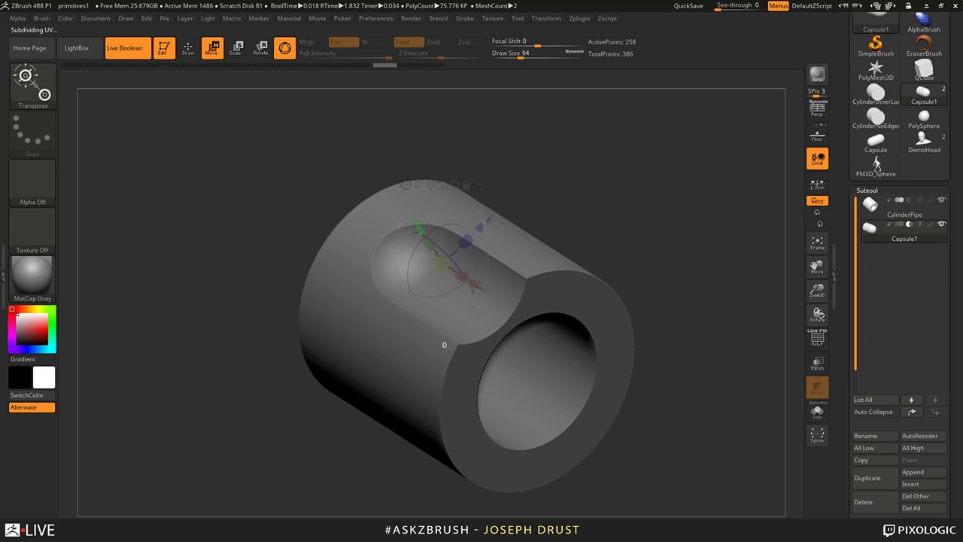
pyautogui.moveTo(444, 345)
pyautogui.mouseDown()
pyautogui.moveTo(458, 383)
pyautogui.moveTo(450, 356)
pyautogui.mouseUp()
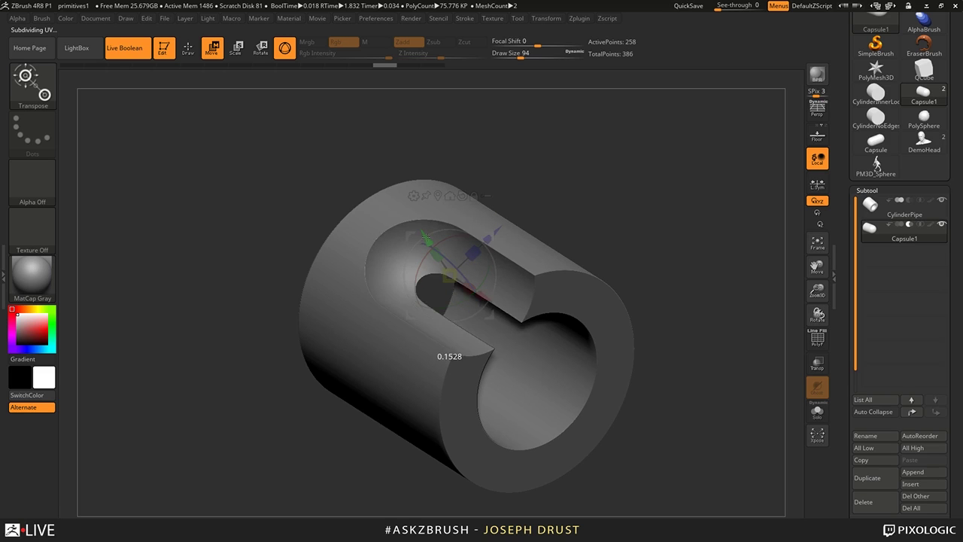
pyautogui.moveTo(426, 238); pyautogui.dragTo(420, 228)
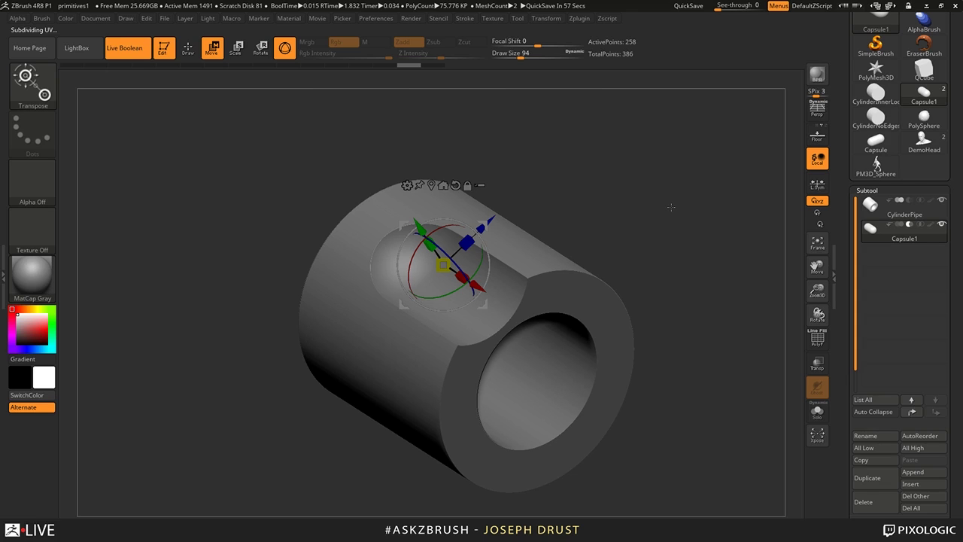
# - Enable Array Mesh on the subtracting Capsule1 subtool, with Transpose and Lock Pos turned on
pyautogui.moveTo(671, 207); pyautogui.dragTo(672, 274)
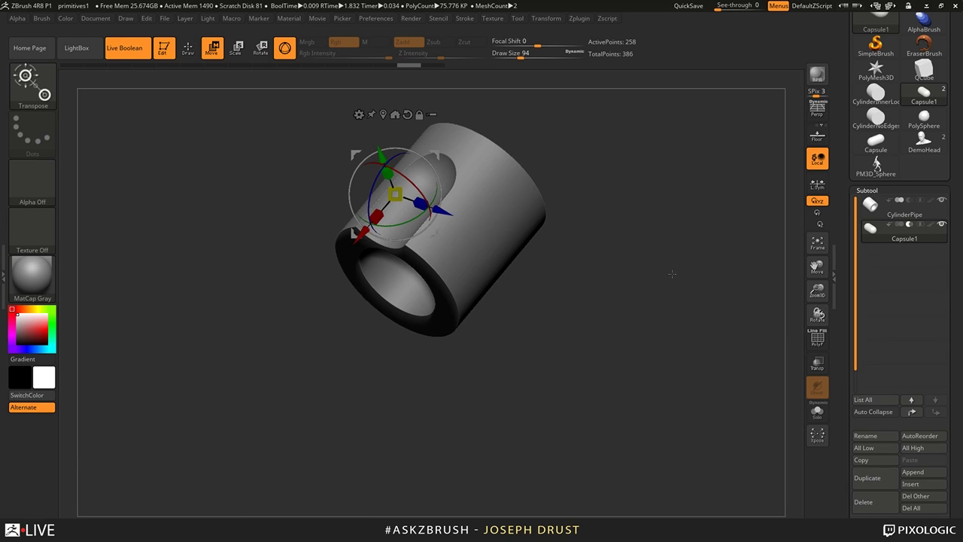
pyautogui.moveTo(672, 274); pyautogui.dragTo(677, 318)
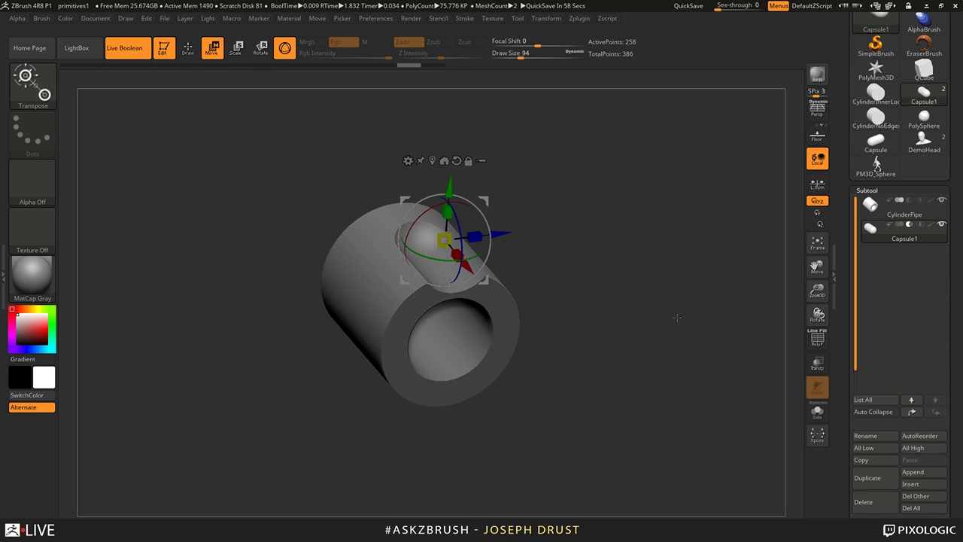
pyautogui.scroll(-1, 904, 211)
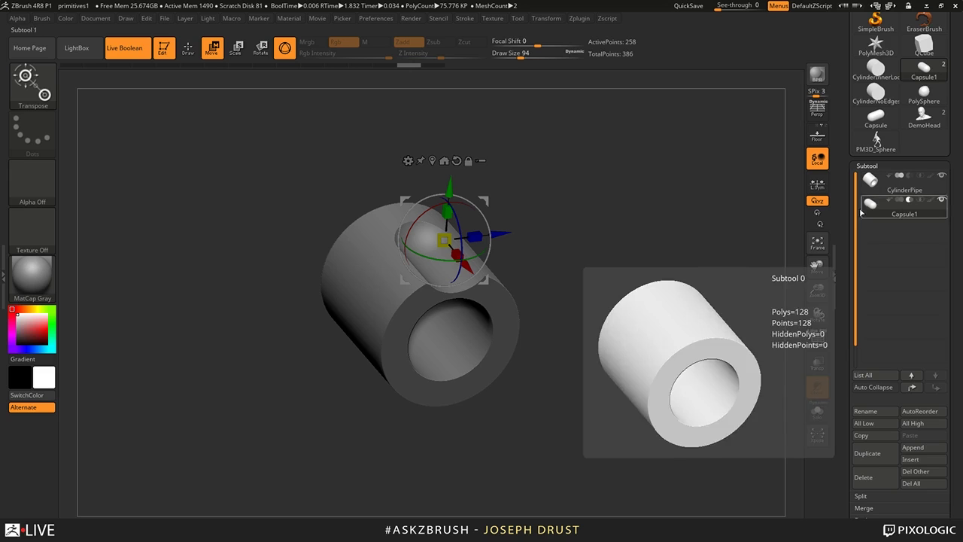
pyautogui.moveTo(516, 454); pyautogui.dragTo(512, 449)
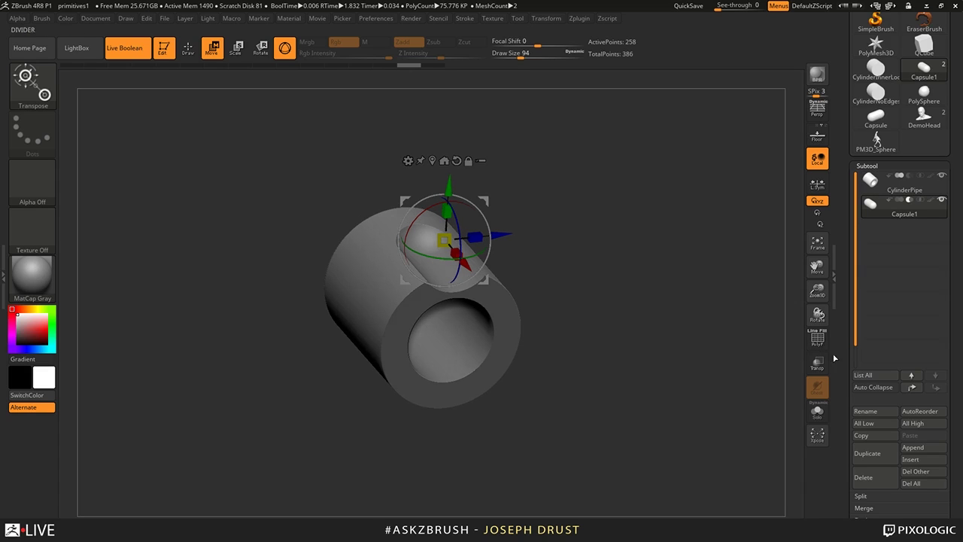
pyautogui.scroll(-20, 846, 357)
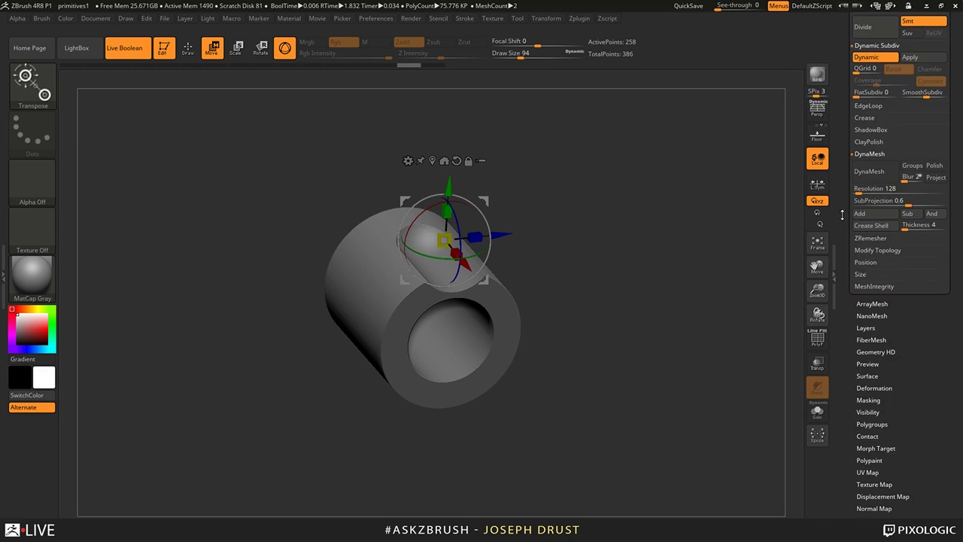
pyautogui.scroll(-10, 846, 295)
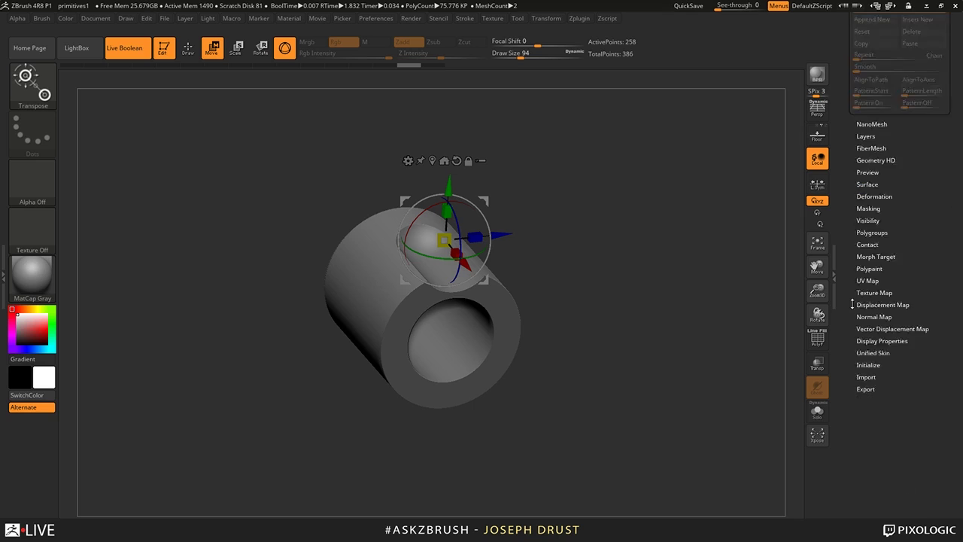
pyautogui.moveTo(845, 299); pyautogui.dragTo(845, 446)
pyautogui.moveTo(577, 289); pyautogui.dragTo(460, 278)
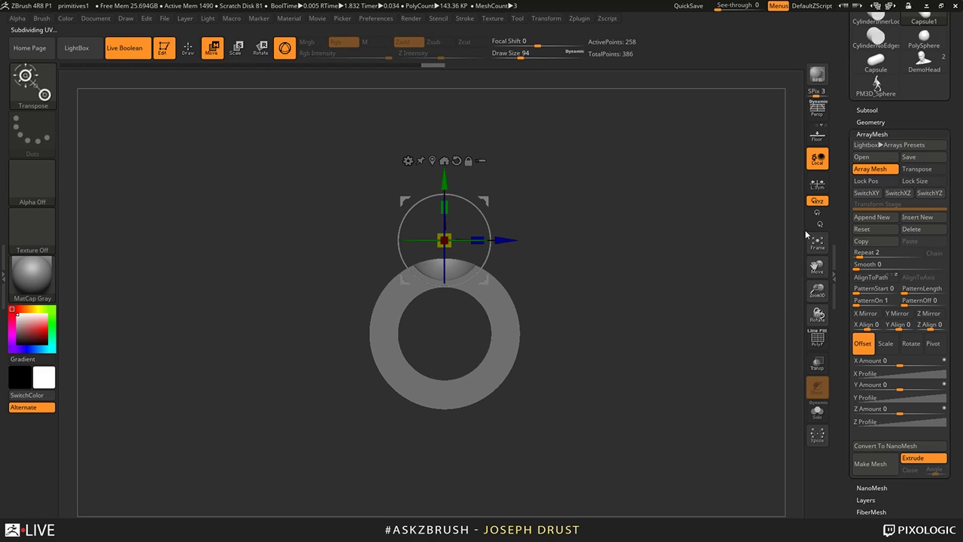
pyautogui.click(924, 170)
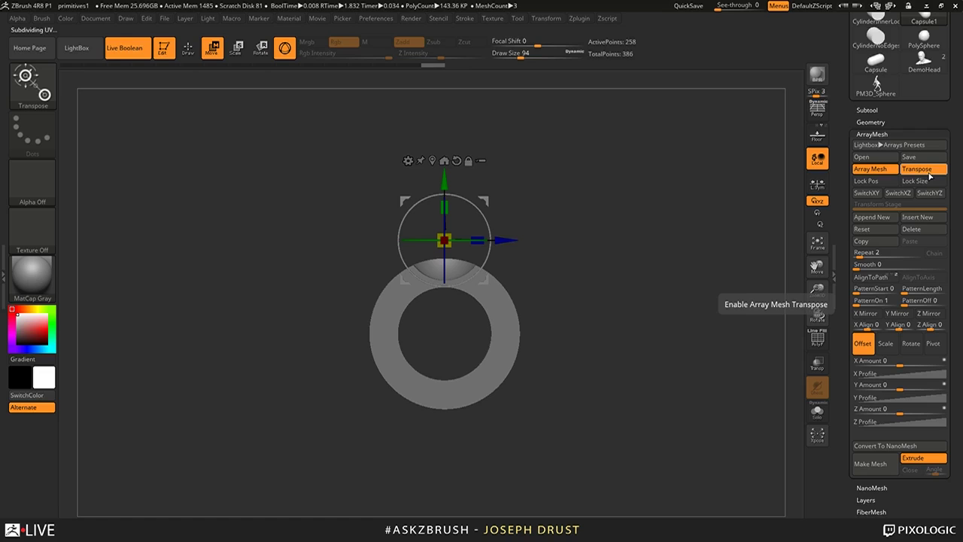
pyautogui.click(884, 181)
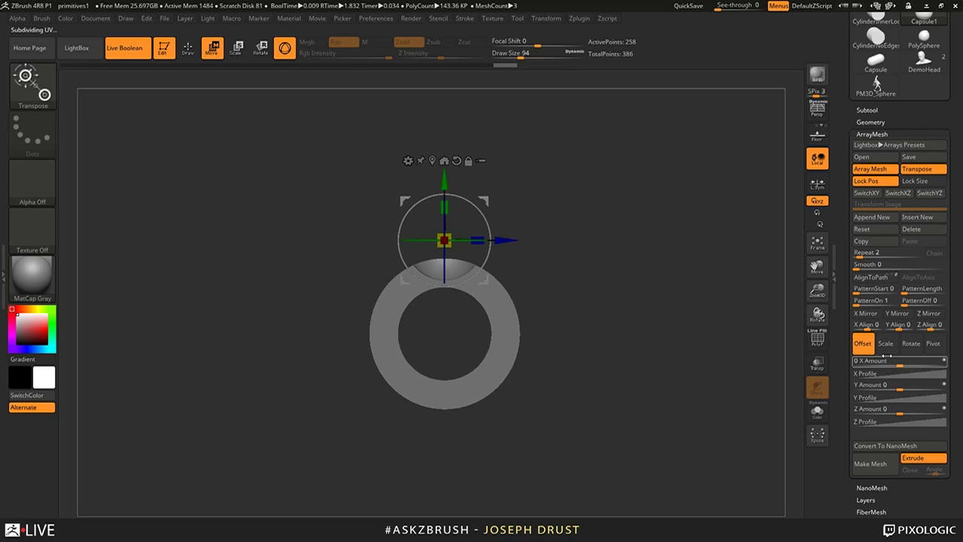
# - Switch the array transform to Rotate, try a small negative Z Amount, and isolate the capsule array in Solo mode
pyautogui.click(933, 344)
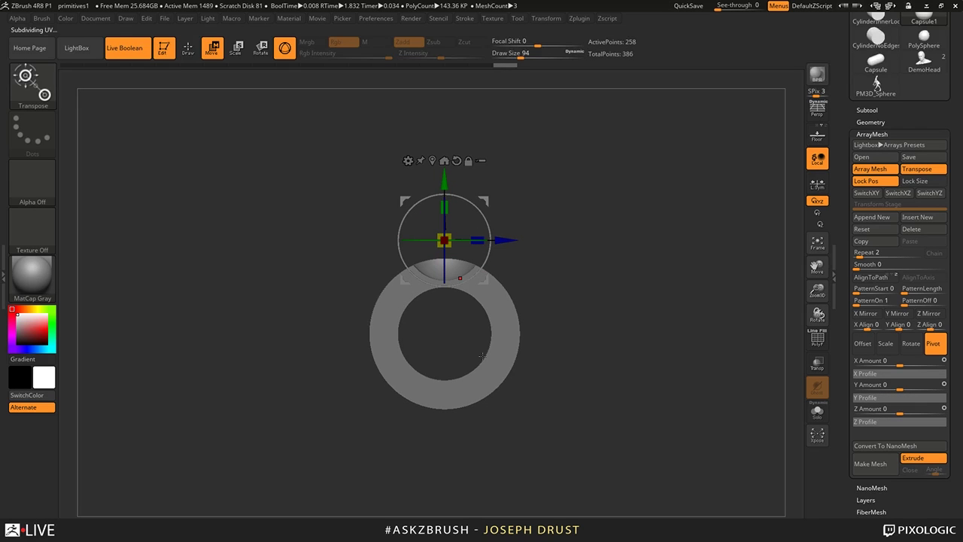
pyautogui.click(911, 344)
pyautogui.moveTo(901, 384); pyautogui.dragTo(900, 362)
pyautogui.click(915, 413)
pyautogui.moveTo(900, 409)
pyautogui.mouseDown()
pyautogui.moveTo(922, 414)
pyautogui.moveTo(889, 411)
pyautogui.mouseUp()
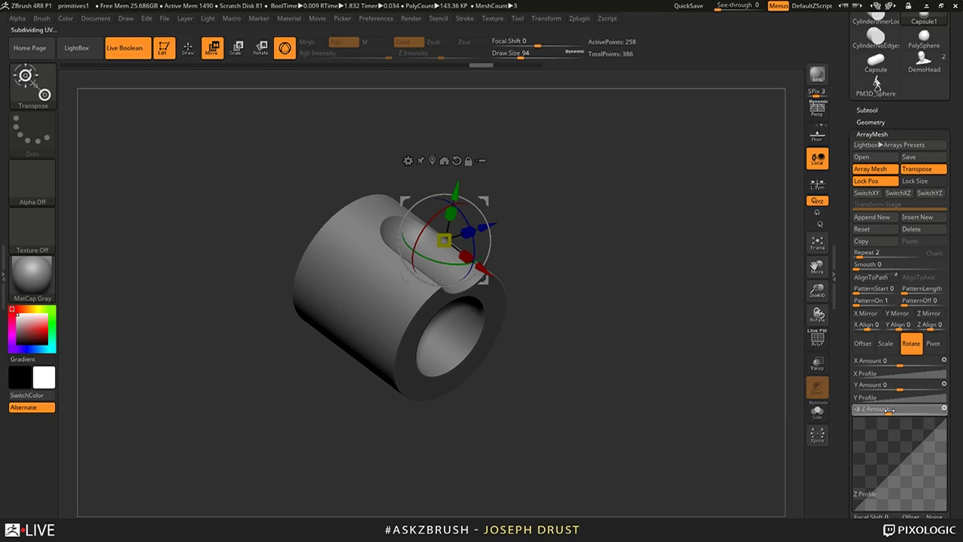
pyautogui.click(817, 412)
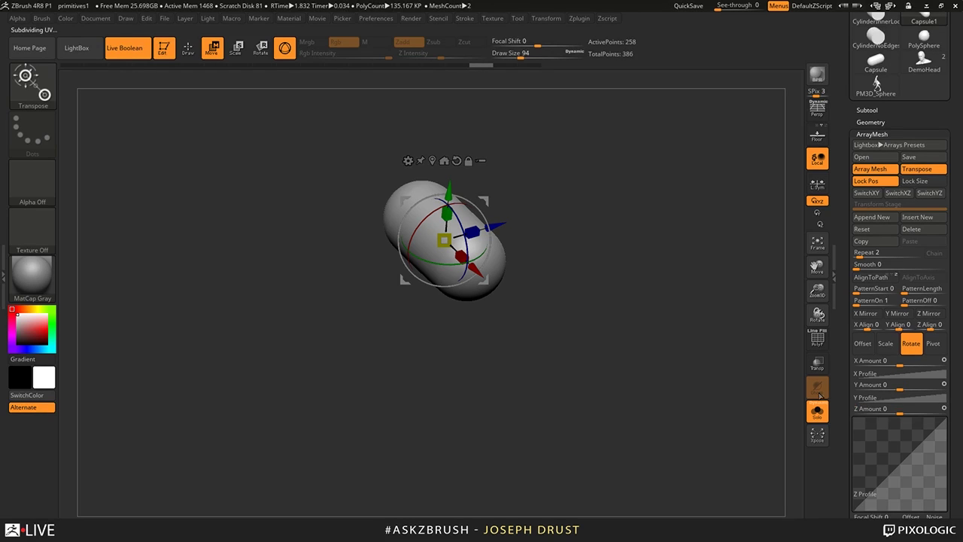
# - Turn on Lock Size, try a Repeat of 29 for the capsule array, and reset the array
pyautogui.moveTo(838, 379); pyautogui.dragTo(839, 341)
pyautogui.click(878, 216)
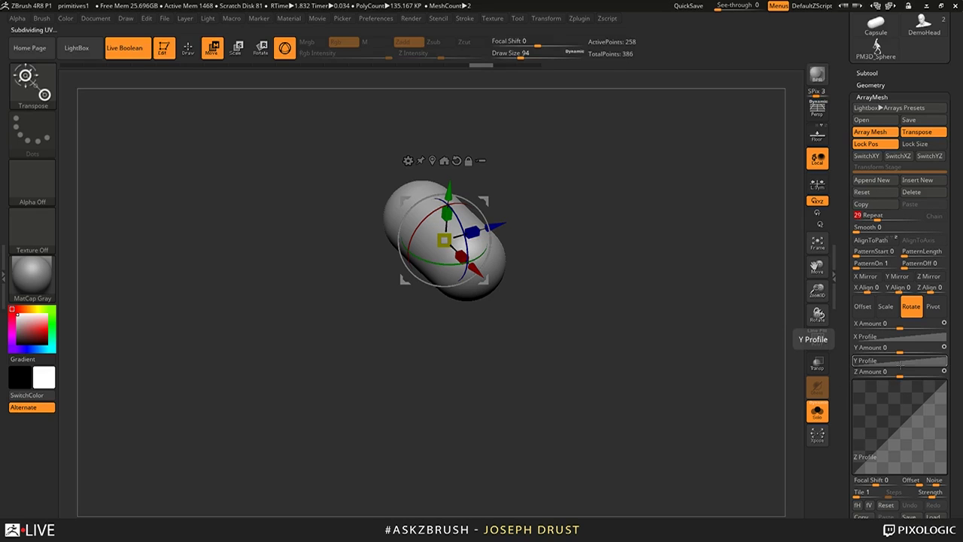
pyautogui.press('Return')
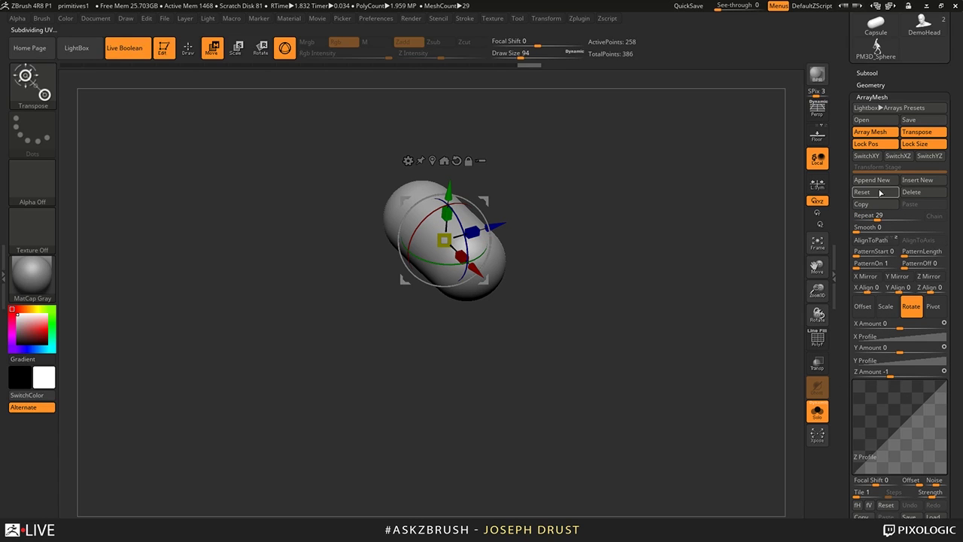
pyautogui.click(880, 193)
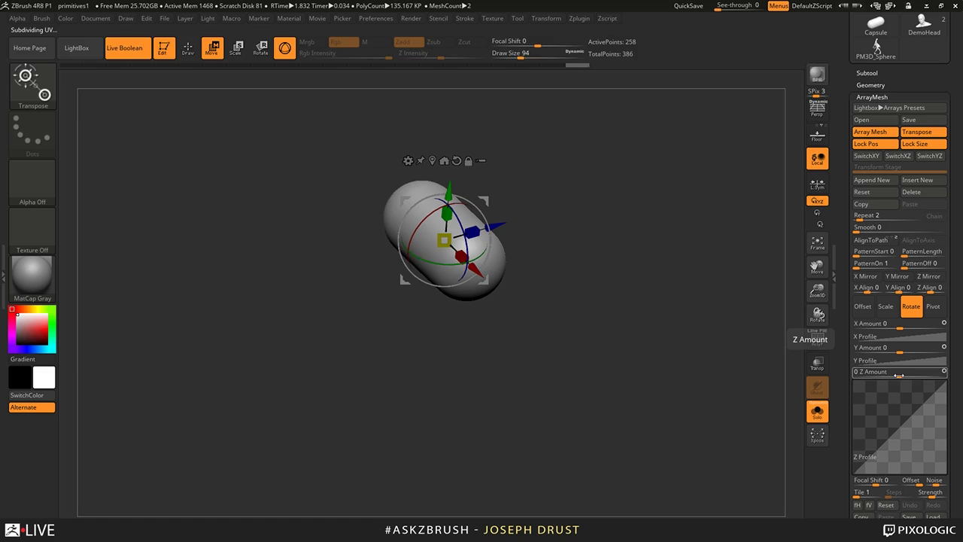
# - Set the array's rotation Z Amount to 481, leave Solo mode, and set Repeat to 16 to flute the pipe all around
pyautogui.moveTo(898, 374); pyautogui.dragTo(930, 367)
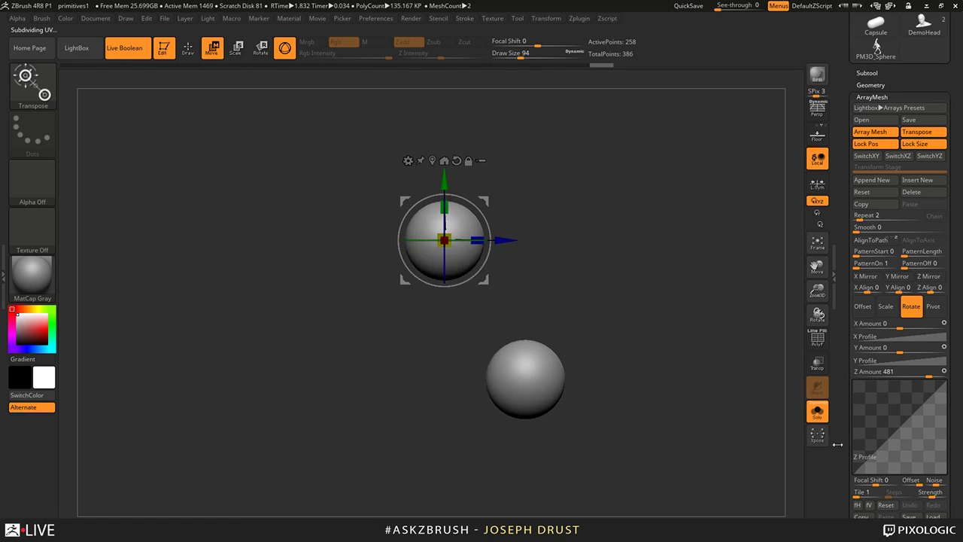
pyautogui.click(820, 414)
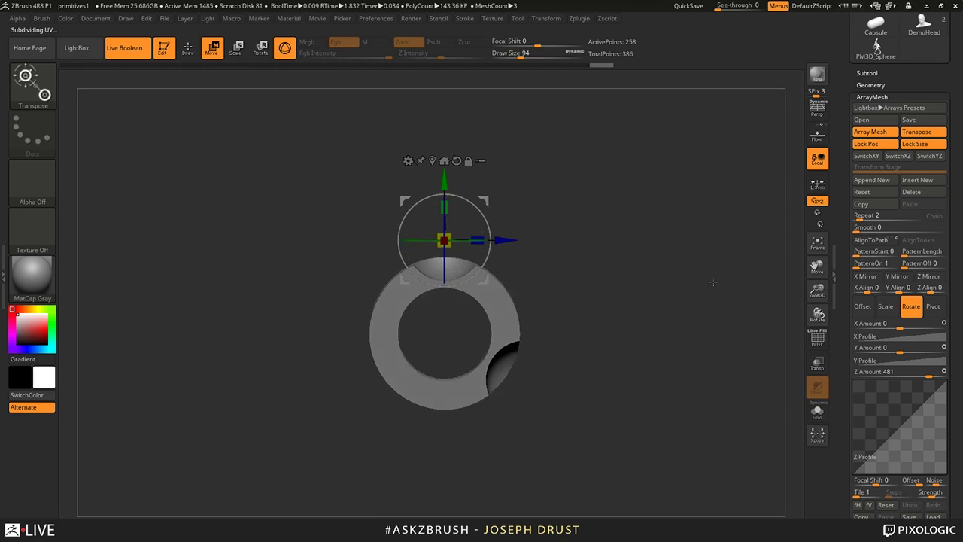
pyautogui.moveTo(715, 282); pyautogui.dragTo(473, 316)
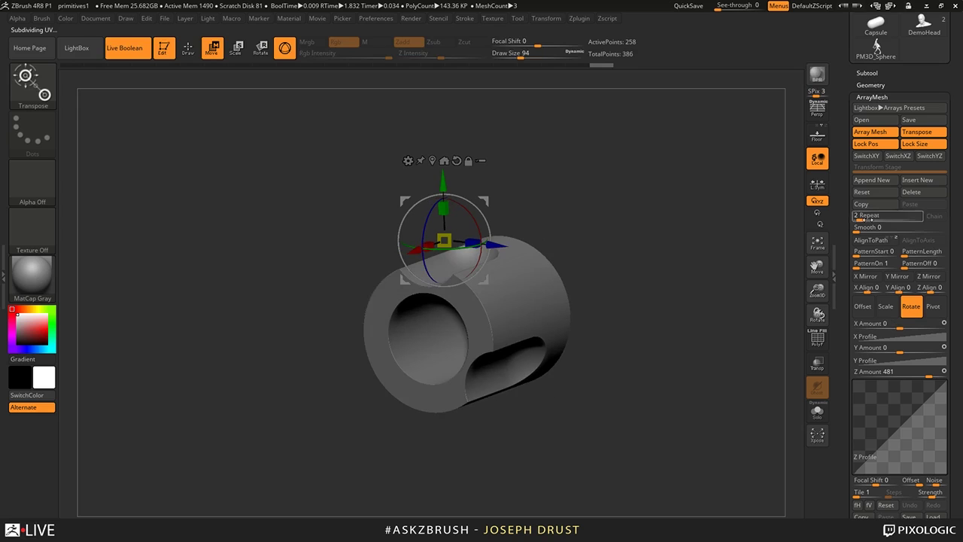
pyautogui.moveTo(858, 216); pyautogui.dragTo(871, 216)
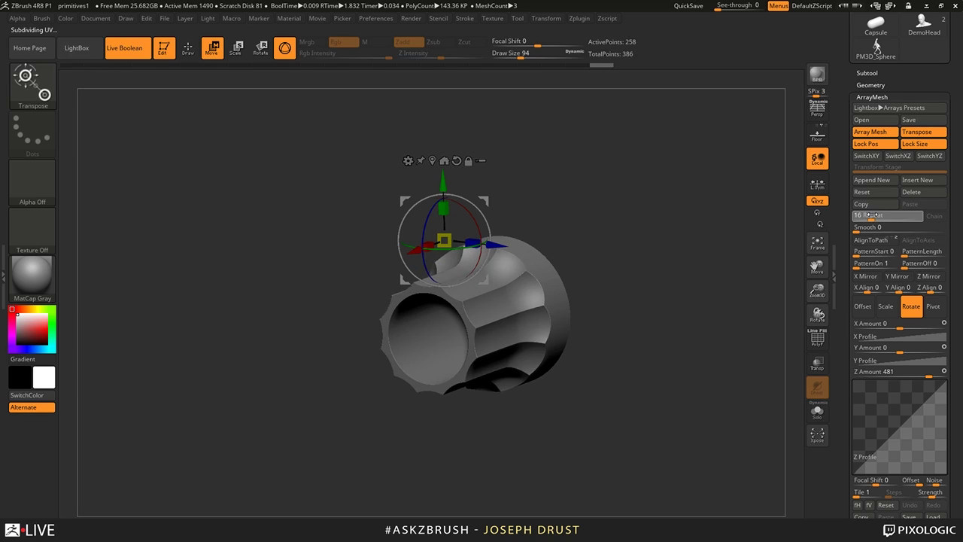
pyautogui.moveTo(655, 245); pyautogui.dragTo(686, 304)
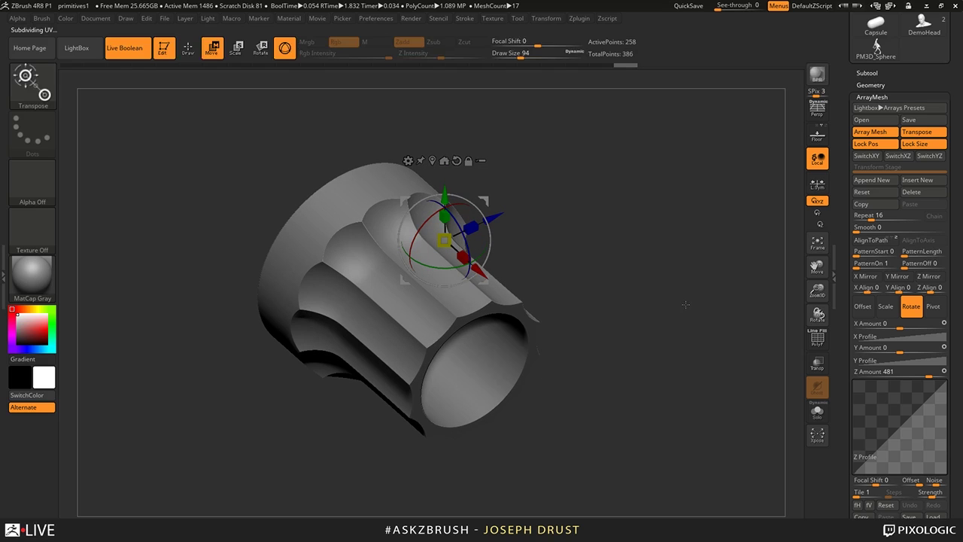
pyautogui.press('q')
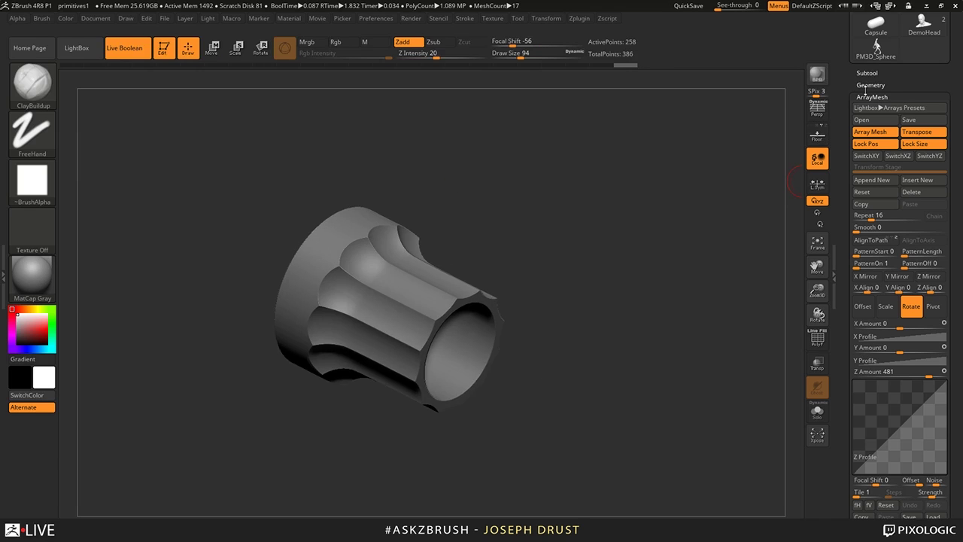
# - Hide the Capsule1 subtool to inspect the plain pipe, and show the capsule array again
pyautogui.click(867, 73)
pyautogui.moveTo(943, 112)
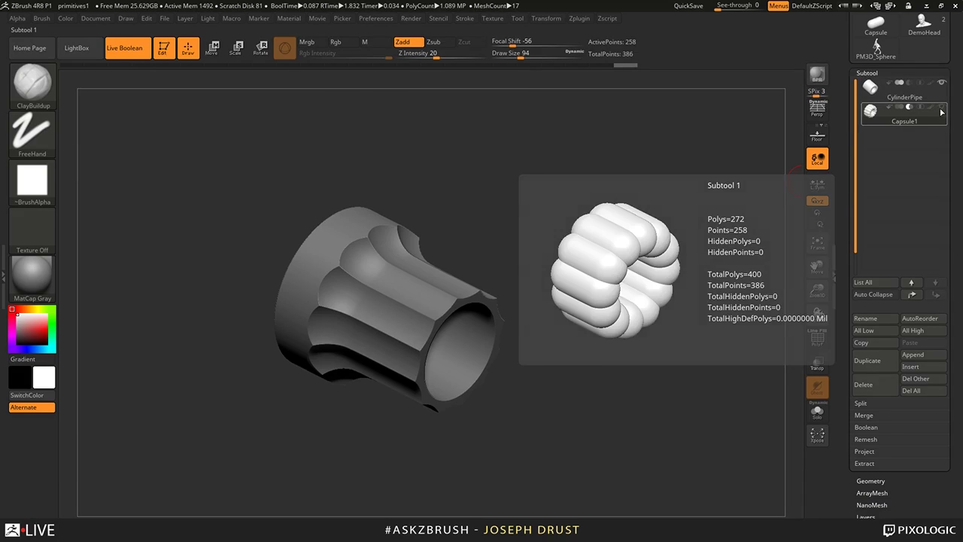
pyautogui.click(919, 95)
pyautogui.moveTo(757, 154); pyautogui.dragTo(770, 185)
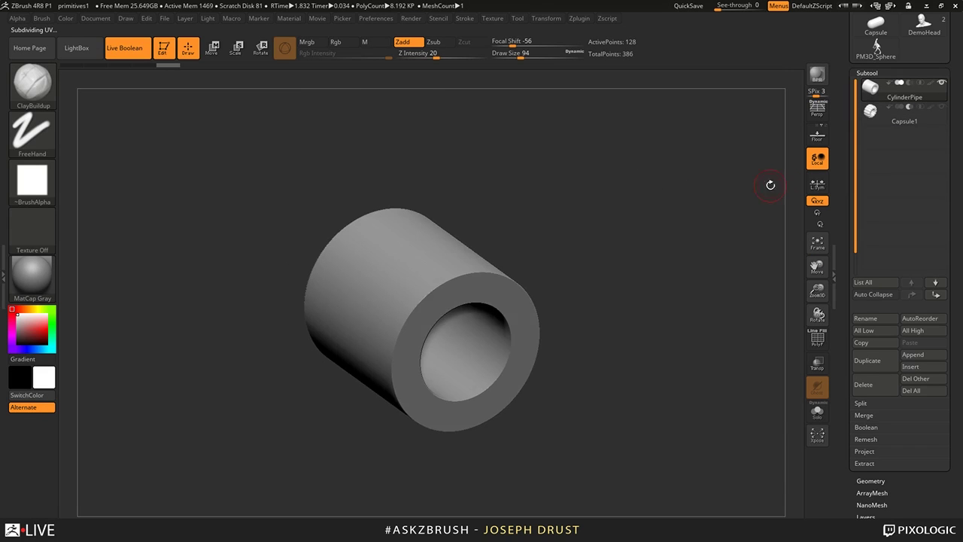
pyautogui.click(940, 108)
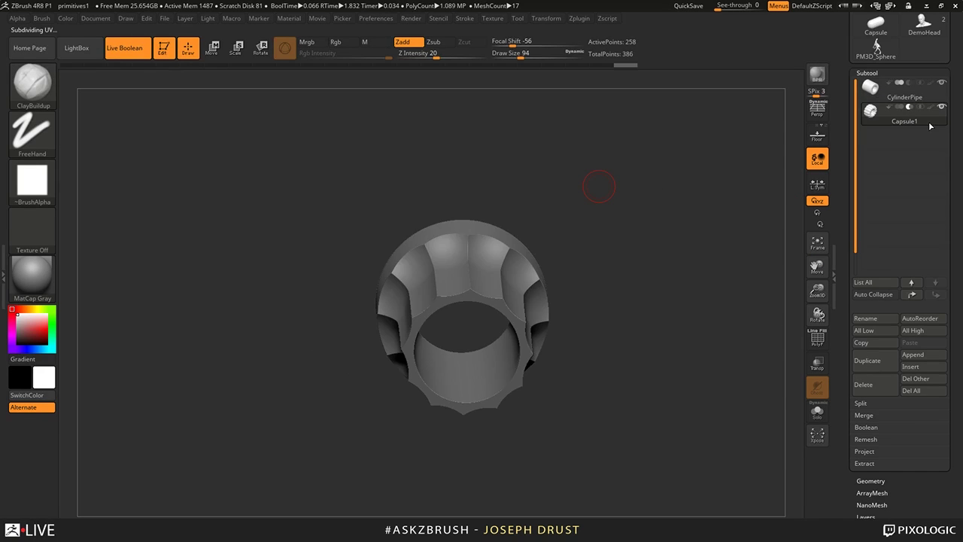
# - Duplicate the Capsule1 array subtool, hide the original, and set the duplicate to subtract from the pipe
pyautogui.click(868, 361)
pyautogui.click(942, 108)
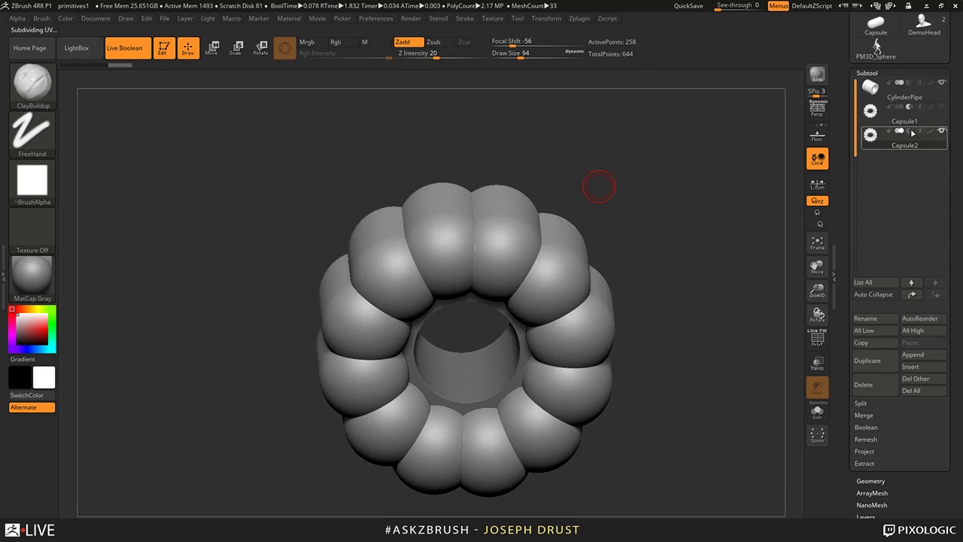
pyautogui.click(911, 132)
pyautogui.moveTo(688, 248); pyautogui.dragTo(720, 260)
# - Reduce the duplicated capsule array, trying Repeat counts of 3 and 2, until it cuts three evenly spaced grooves around the pipe
pyautogui.moveTo(840, 368); pyautogui.dragTo(839, 249)
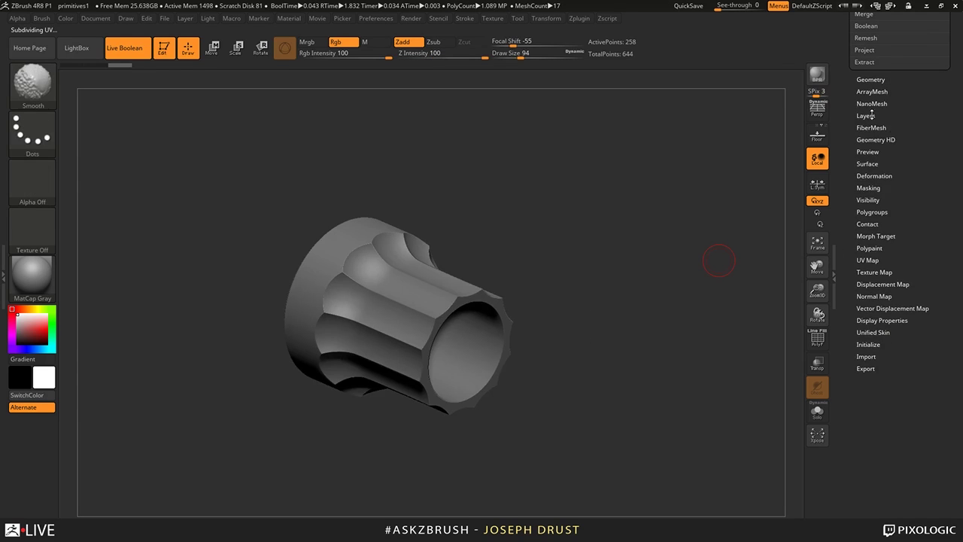
pyautogui.keyDown('shift'); pyautogui.click(874, 91); pyautogui.keyUp('shift')
pyautogui.moveTo(871, 213); pyautogui.dragTo(865, 215)
pyautogui.click(861, 213)
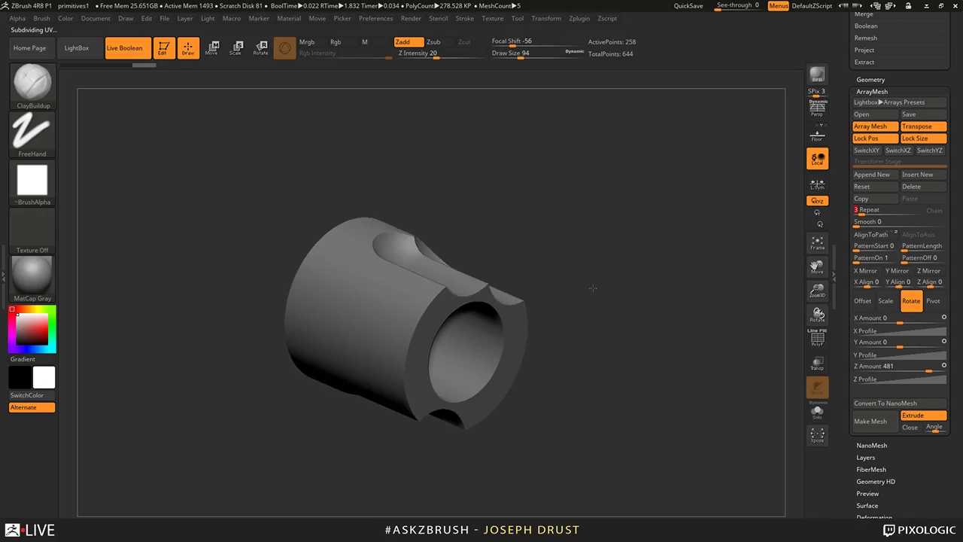
pyautogui.moveTo(593, 289); pyautogui.dragTo(664, 288)
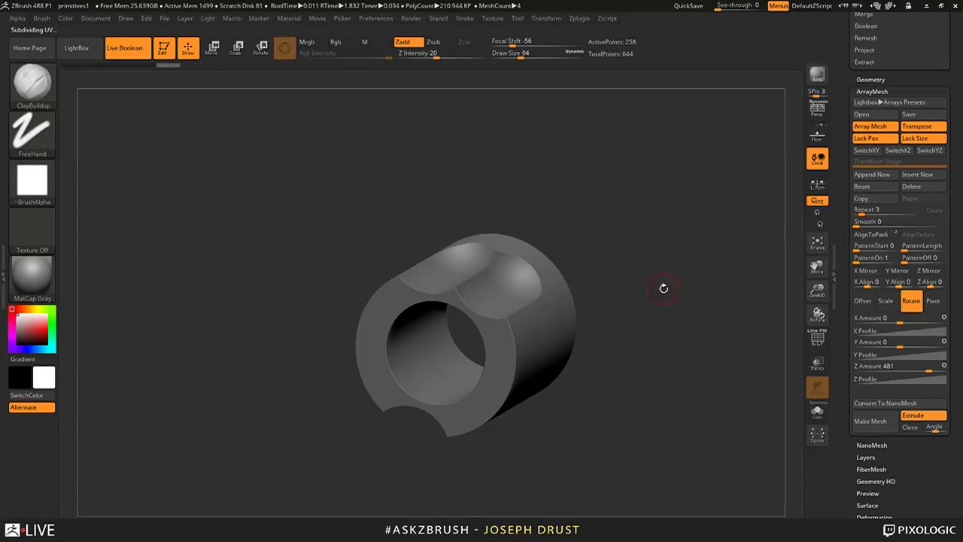
pyautogui.click(859, 214)
pyautogui.moveTo(645, 211); pyautogui.dragTo(696, 213)
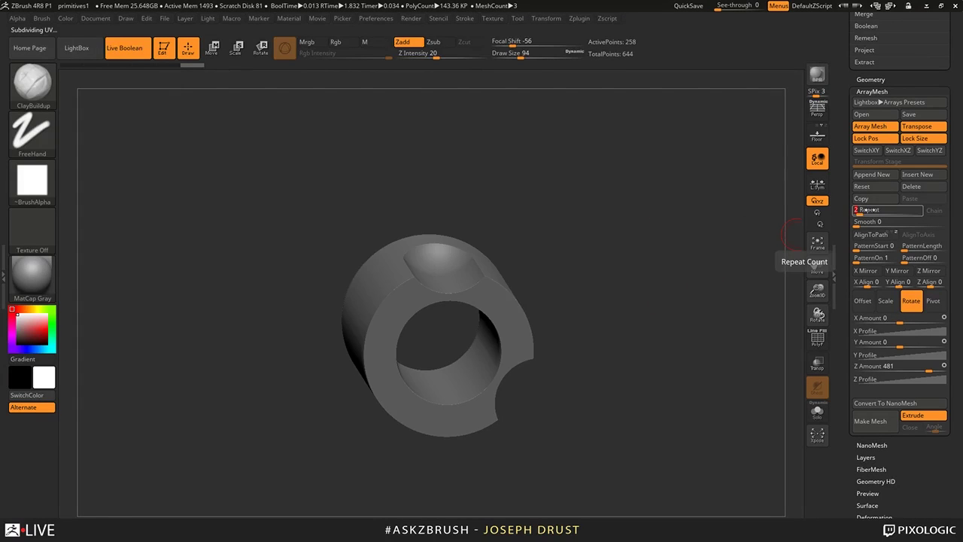
pyautogui.moveTo(867, 211); pyautogui.dragTo(870, 211)
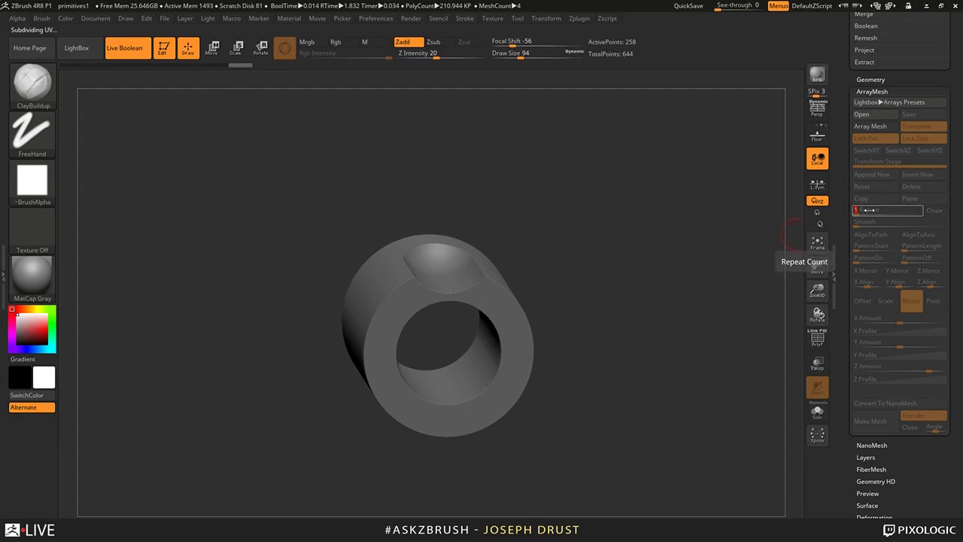
pyautogui.click(884, 127)
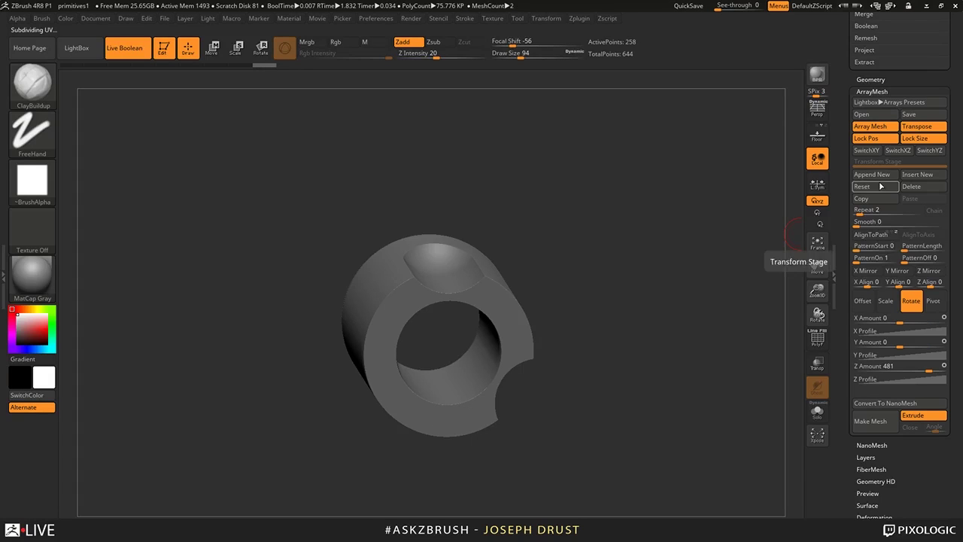
pyautogui.click(863, 212)
pyautogui.moveTo(662, 217); pyautogui.dragTo(666, 264)
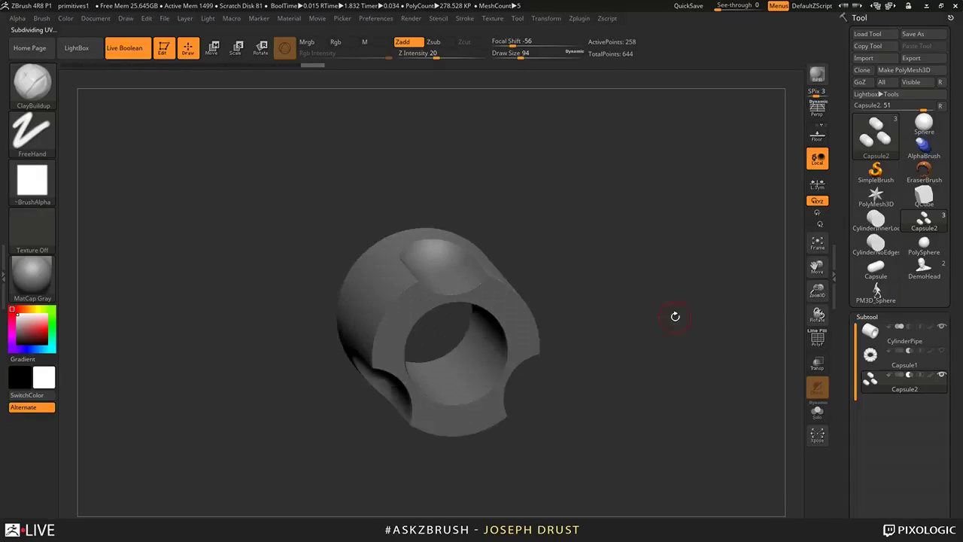
# - Show the Capsule1 array and hide Capsule2 to compare the fluted cut with the three-groove version
pyautogui.moveTo(675, 316); pyautogui.dragTo(645, 301)
pyautogui.click(942, 351)
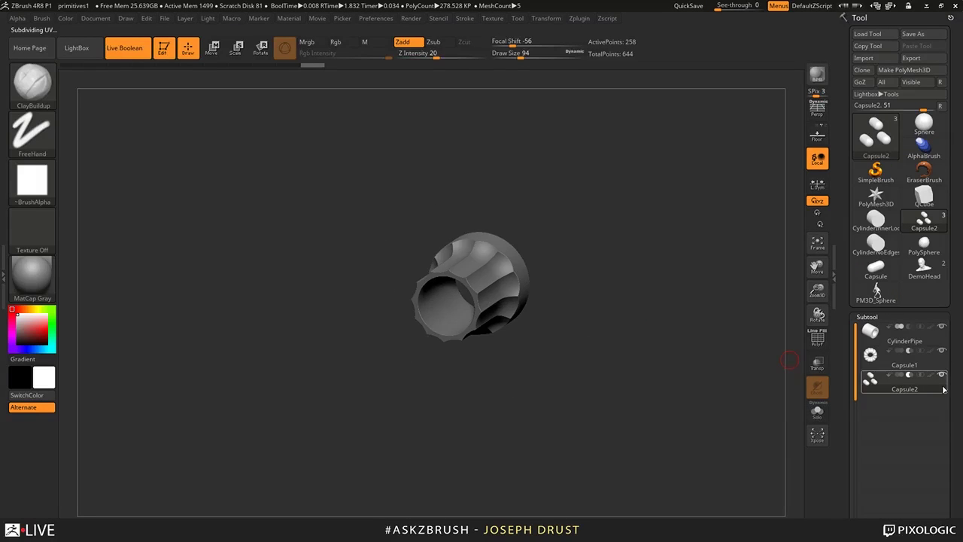
pyautogui.click(942, 375)
pyautogui.moveTo(602, 248); pyautogui.dragTo(632, 259)
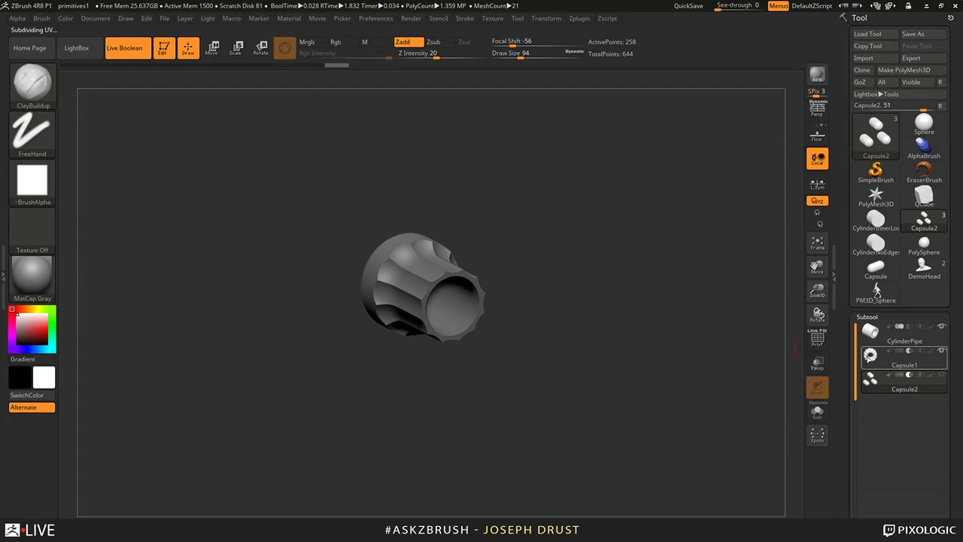
pyautogui.moveTo(840, 370); pyautogui.dragTo(840, 156)
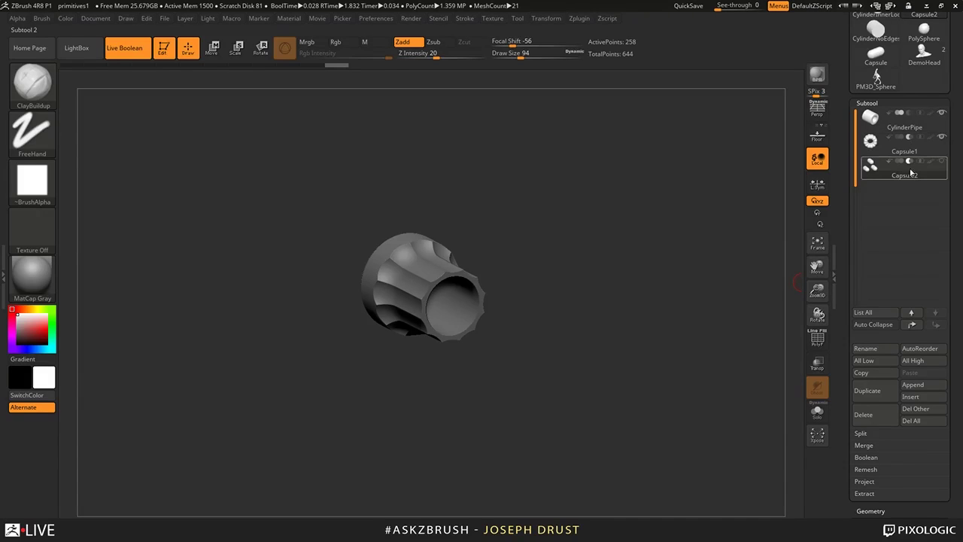
# - Flag the CylinderPipe and Capsule2 subtools as the Start of separate Live Boolean groups
pyautogui.moveTo(912, 174)
pyautogui.moveTo(890, 119)
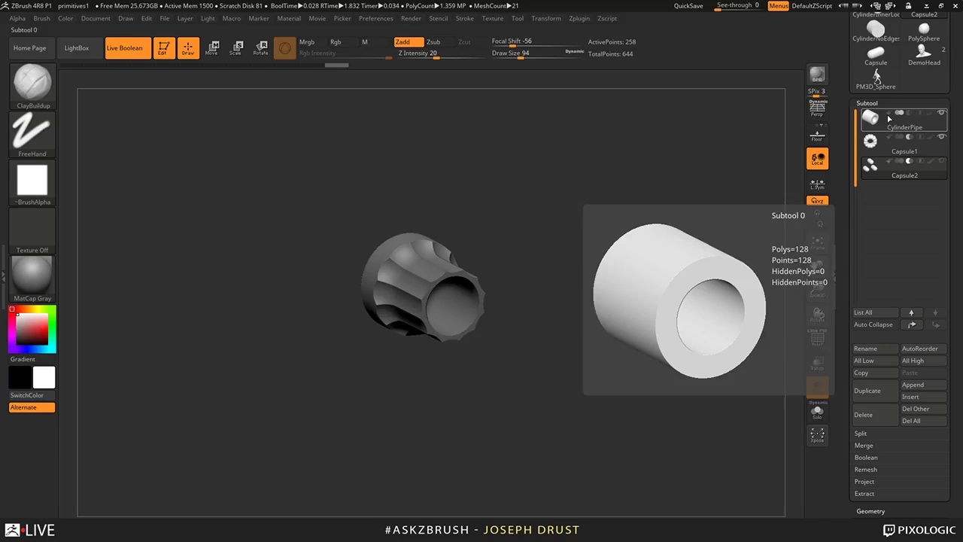
pyautogui.moveTo(933, 151)
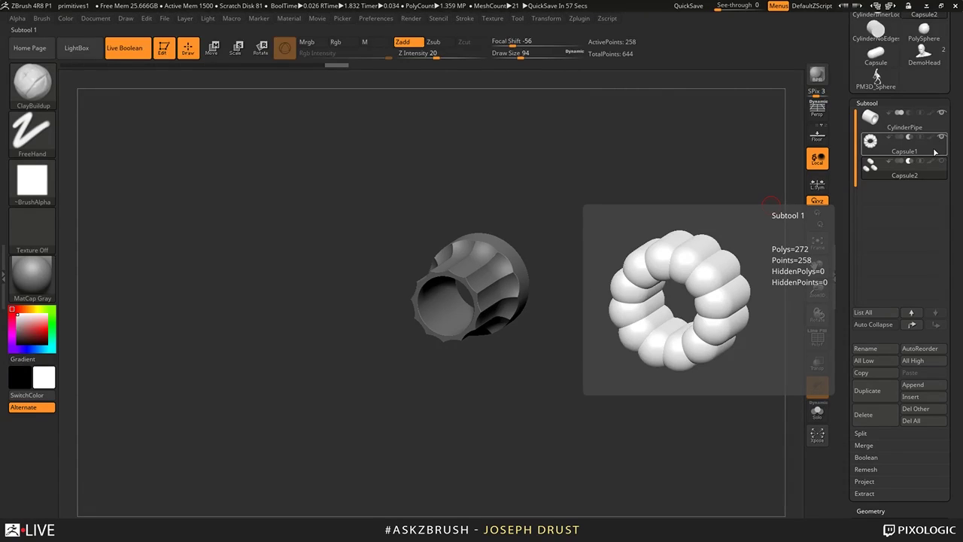
pyautogui.click(891, 117)
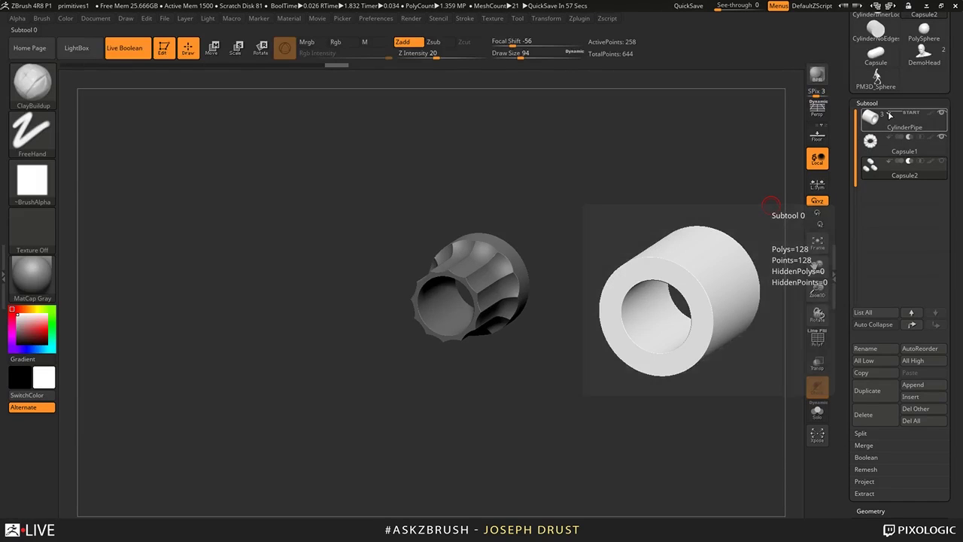
pyautogui.click(893, 151)
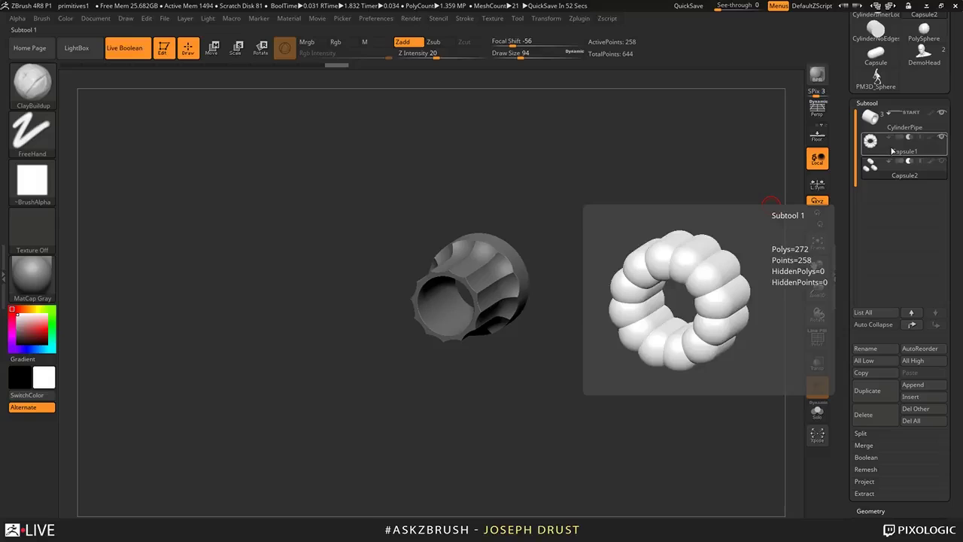
pyautogui.click(889, 161)
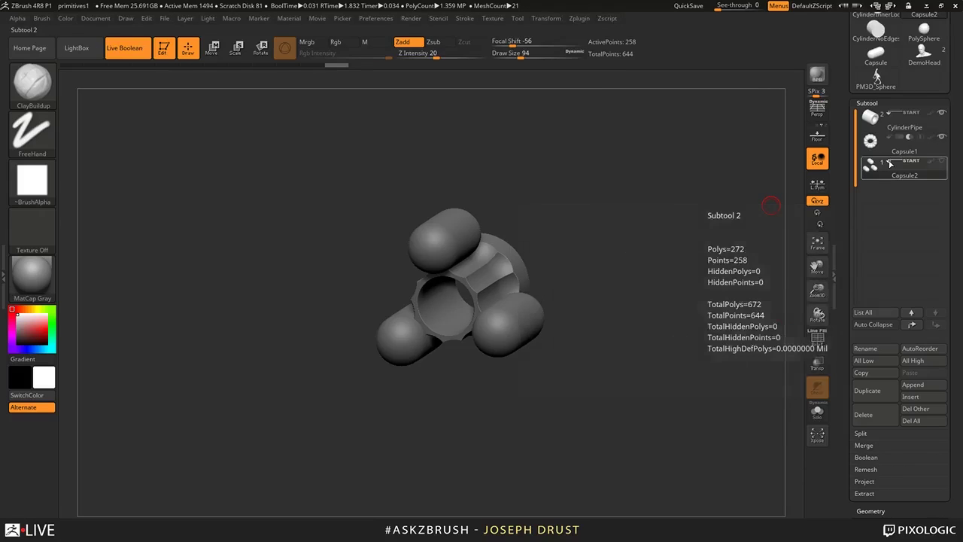
# - Duplicate the CylinderPipe subtool, place the copy directly above Capsule2, and flag the copy as a Live Boolean Start
pyautogui.click(903, 127)
pyautogui.hotkey('ctrl', 'shift', 'd')
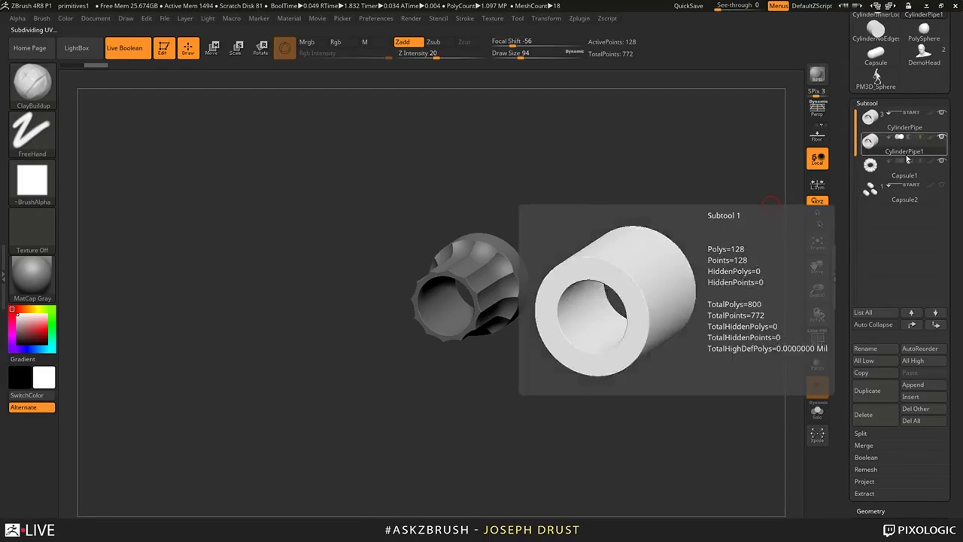
pyautogui.click(936, 311)
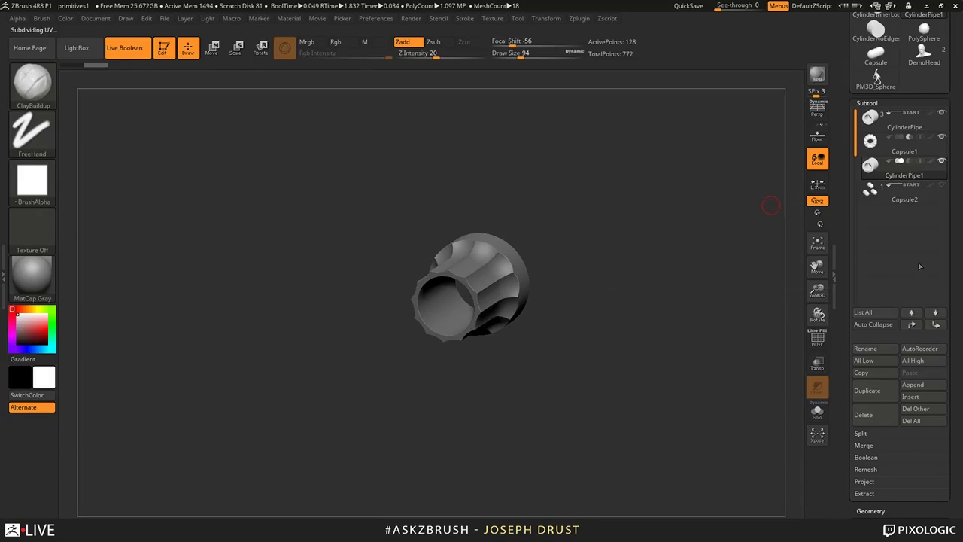
pyautogui.click(897, 164)
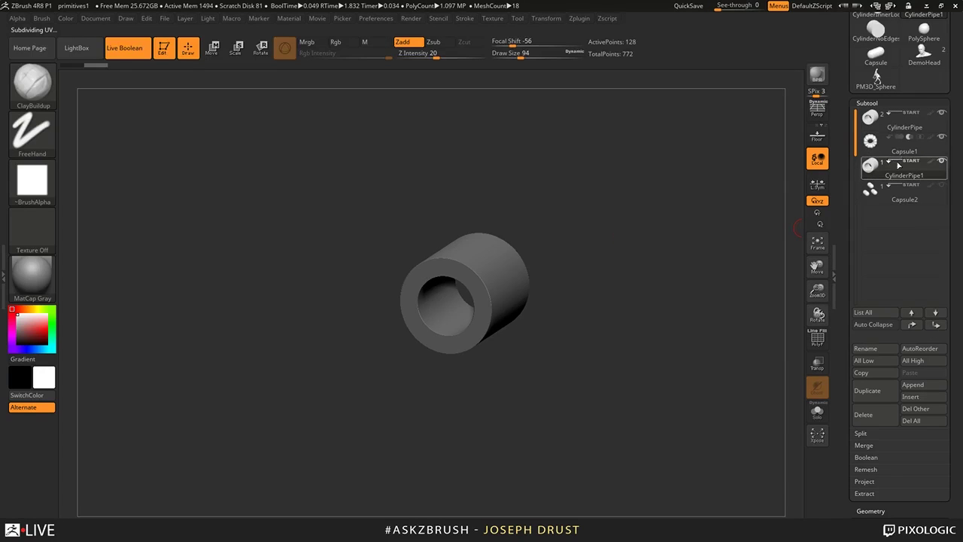
# - Isolate CylinderPipe and show Capsule1 with it to inspect the fluted group by itself
pyautogui.click(907, 119)
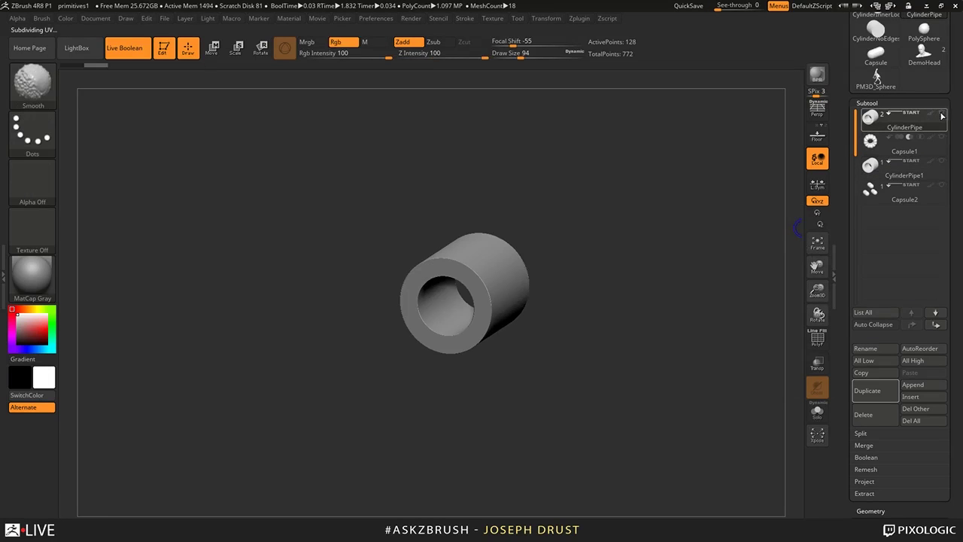
pyautogui.moveTo(919, 126)
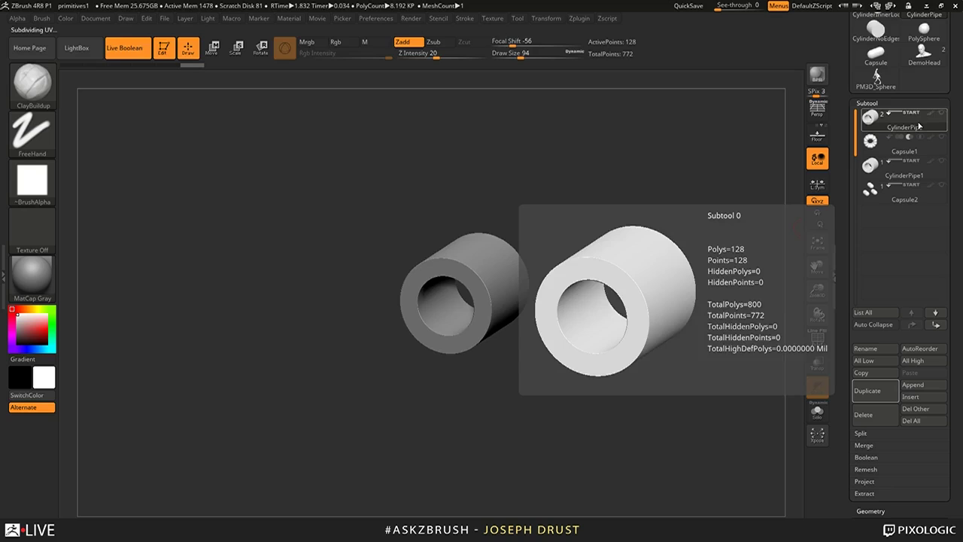
pyautogui.click(941, 137)
pyautogui.moveTo(660, 172); pyautogui.dragTo(647, 205)
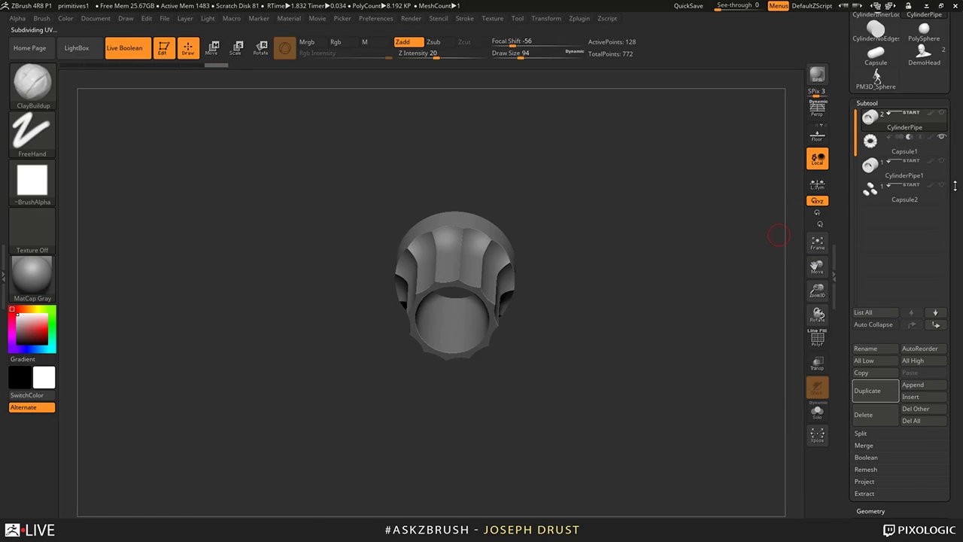
# - Isolate CylinderPipe1, show Capsule2 with it, and clear Capsule2's Start flag so the capsules cut grooves in that pipe
pyautogui.click(935, 176)
pyautogui.keyDown('shift'); pyautogui.click(942, 163); pyautogui.keyUp('shift')
pyautogui.keyDown('shift'); pyautogui.click(941, 164); pyautogui.keyUp('shift')
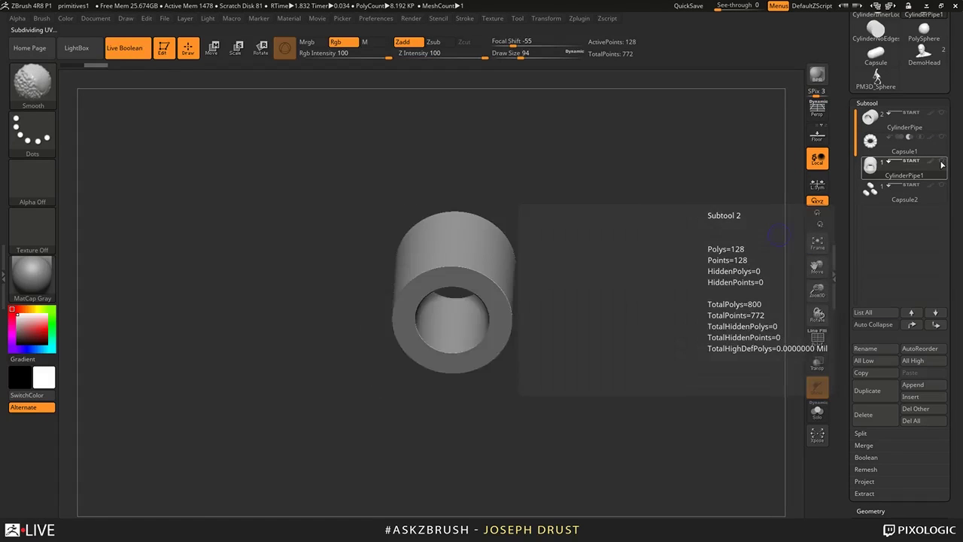
pyautogui.keyDown('shift'); pyautogui.click(941, 164); pyautogui.keyUp('shift')
pyautogui.keyDown('shift'); pyautogui.click(942, 164); pyautogui.keyUp('shift')
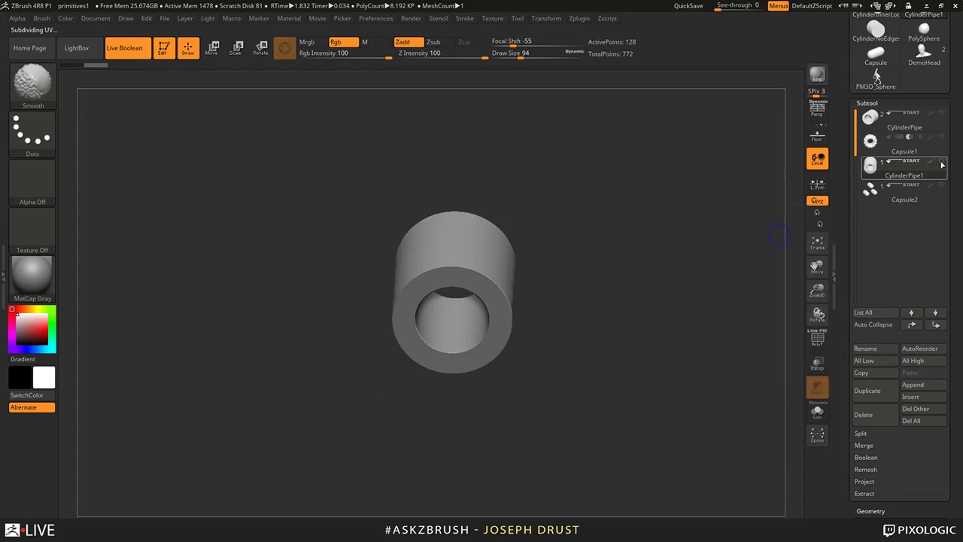
pyautogui.keyDown('shift'); pyautogui.click(942, 163); pyautogui.keyUp('shift')
pyautogui.keyDown('shift'); pyautogui.click(941, 163); pyautogui.keyUp('shift')
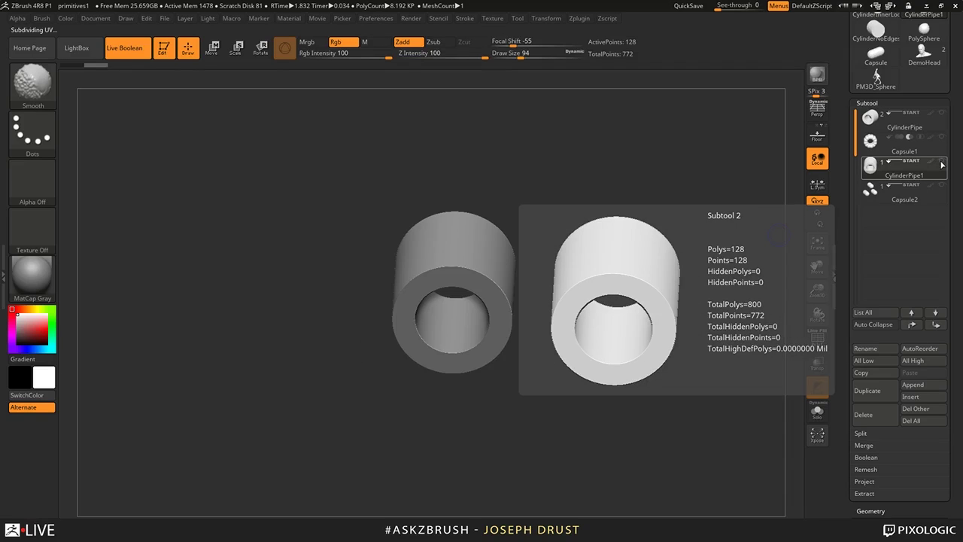
pyautogui.keyDown('shift'); pyautogui.click(941, 163); pyautogui.keyUp('shift')
pyautogui.keyDown('shift'); pyautogui.click(941, 163); pyautogui.keyUp('shift')
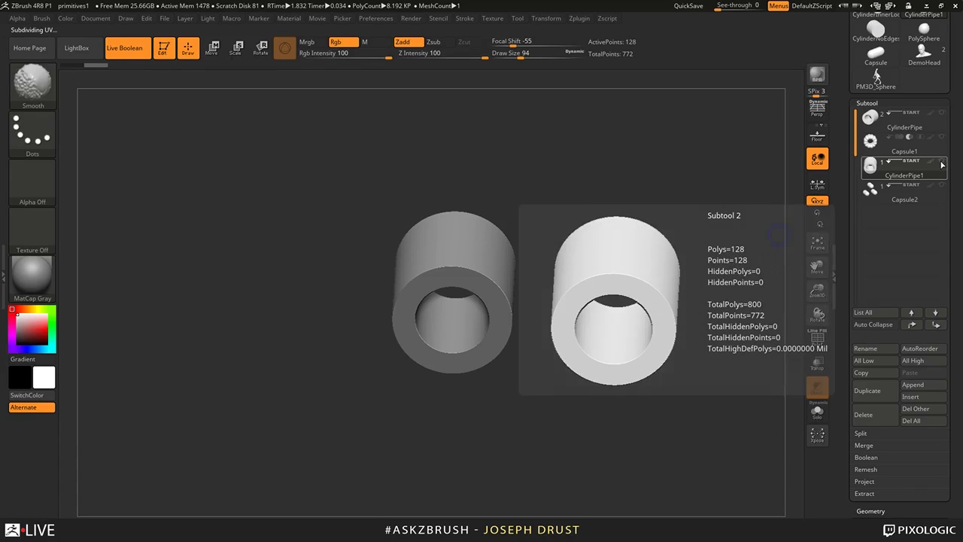
pyautogui.click(941, 187)
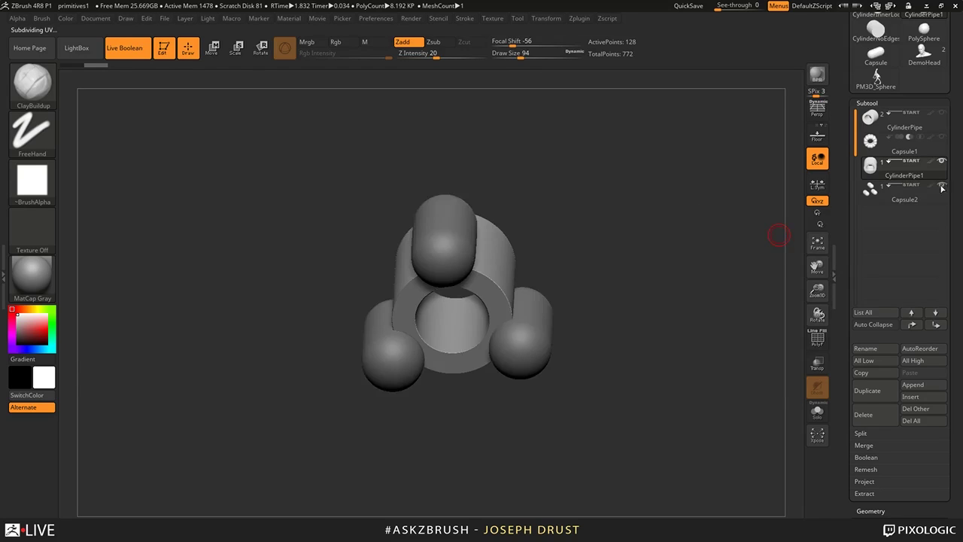
pyautogui.click(909, 186)
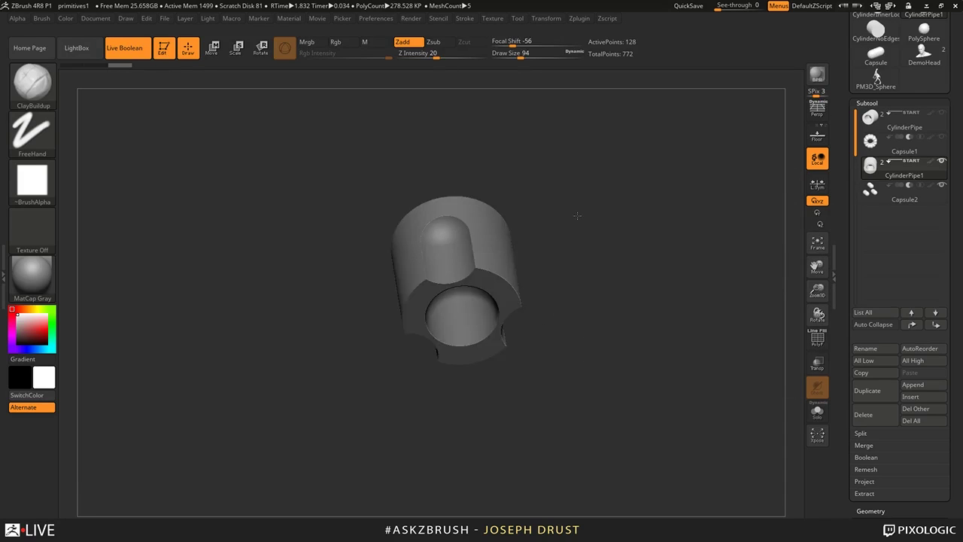
pyautogui.moveTo(577, 216); pyautogui.dragTo(559, 213)
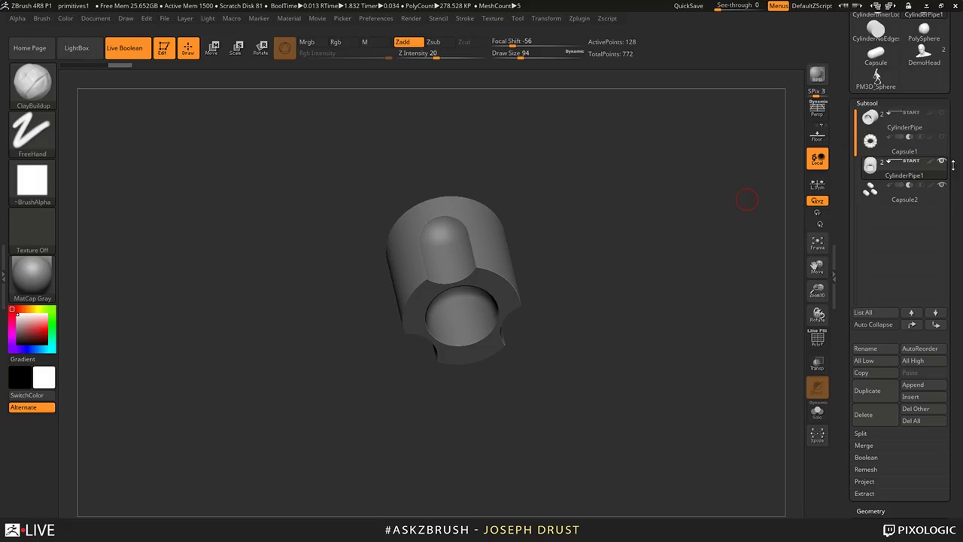
# - View the three-groove pipe end-on with Live Boolean turned off, and activate the Move gizmo
pyautogui.moveTo(896, 175)
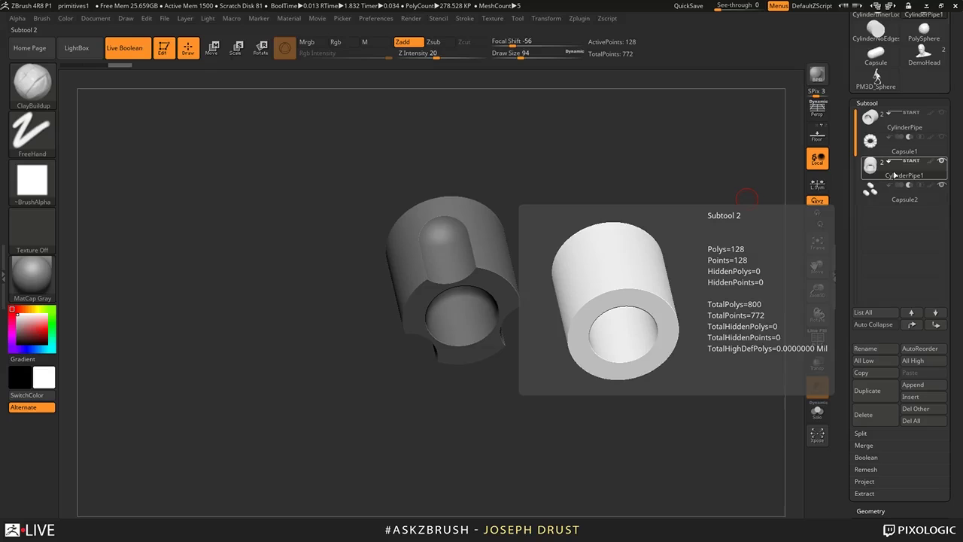
pyautogui.keyDown('shift'); pyautogui.moveTo(775, 377); pyautogui.dragTo(801, 402); pyautogui.keyUp('shift')
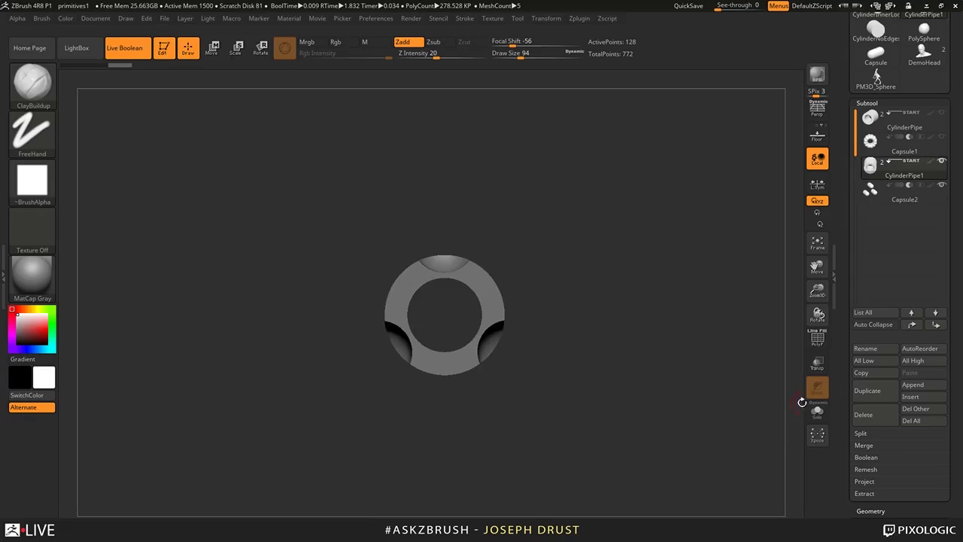
pyautogui.click(143, 49)
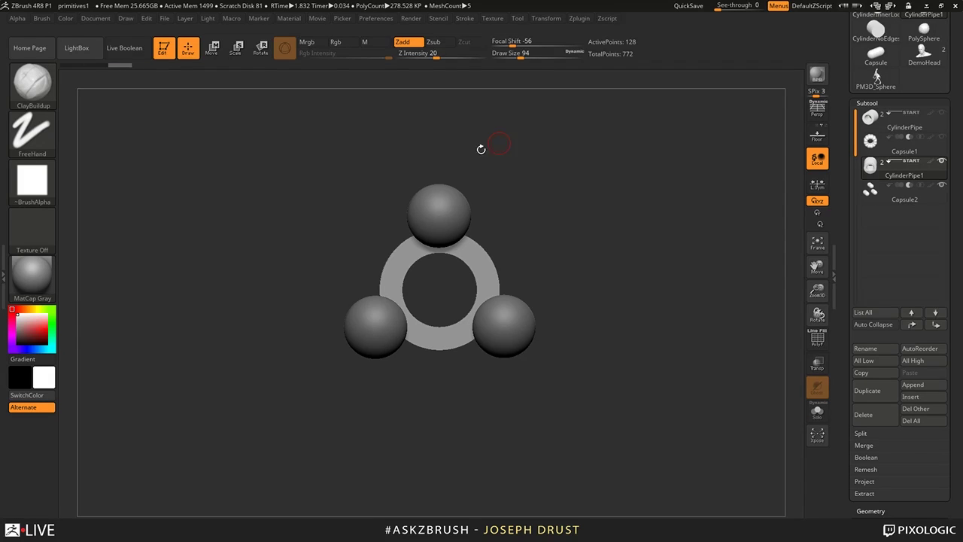
pyautogui.moveTo(884, 140)
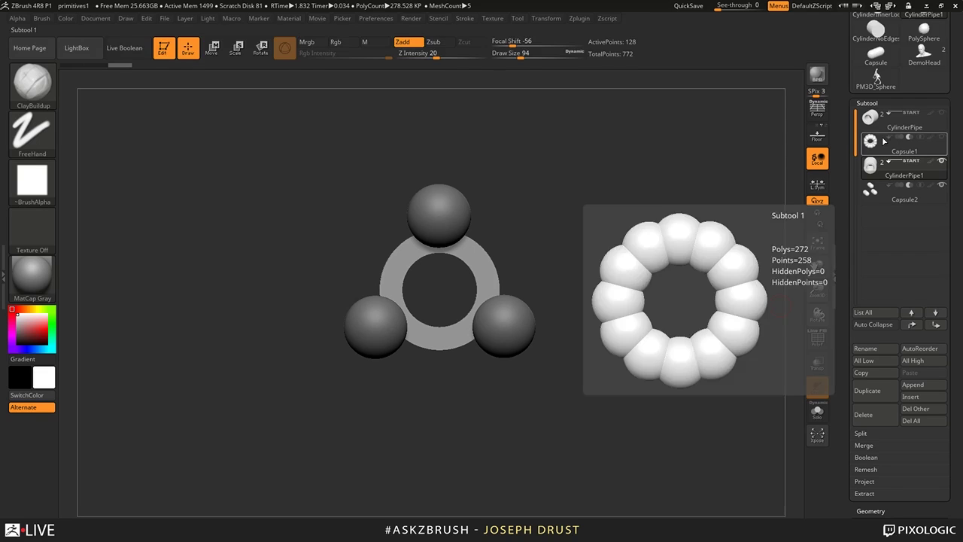
pyautogui.press('w')
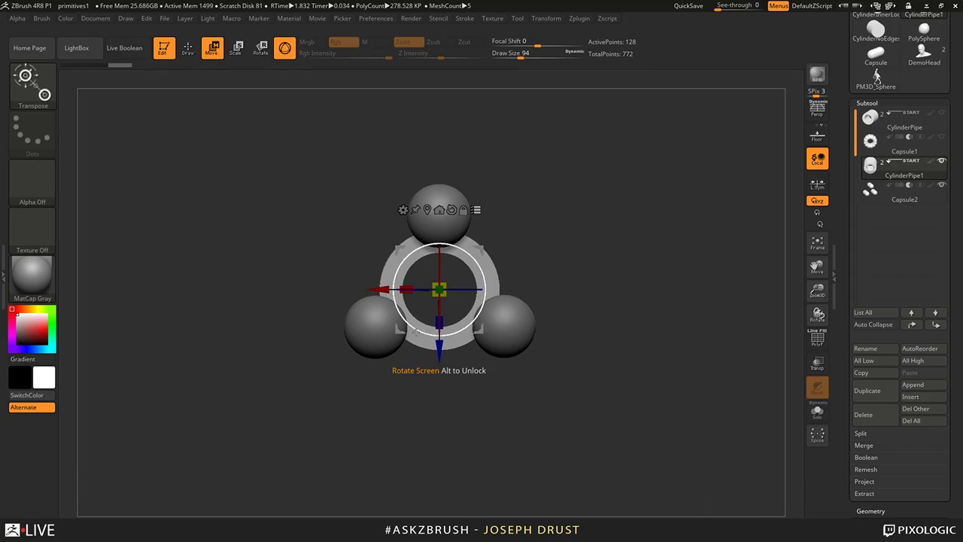
pyautogui.moveTo(374, 289); pyautogui.dragTo(242, 279)
pyautogui.hotkey('ctrl', 'z')
pyautogui.hotkey('ctrl', 'z')
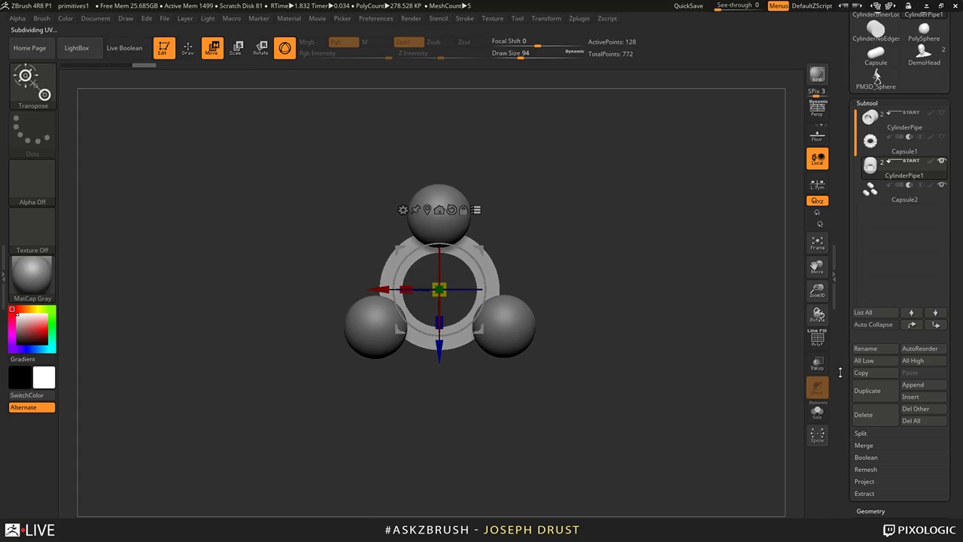
# - Select the Capsule2 array and convert it to real geometry with Make Mesh
pyautogui.moveTo(840, 372); pyautogui.dragTo(849, 274)
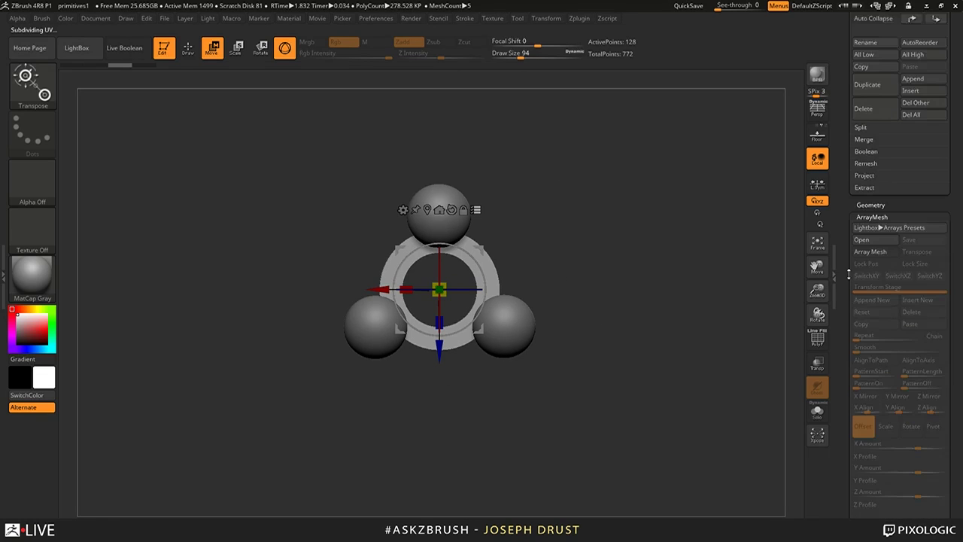
pyautogui.scroll(-4, 849, 275)
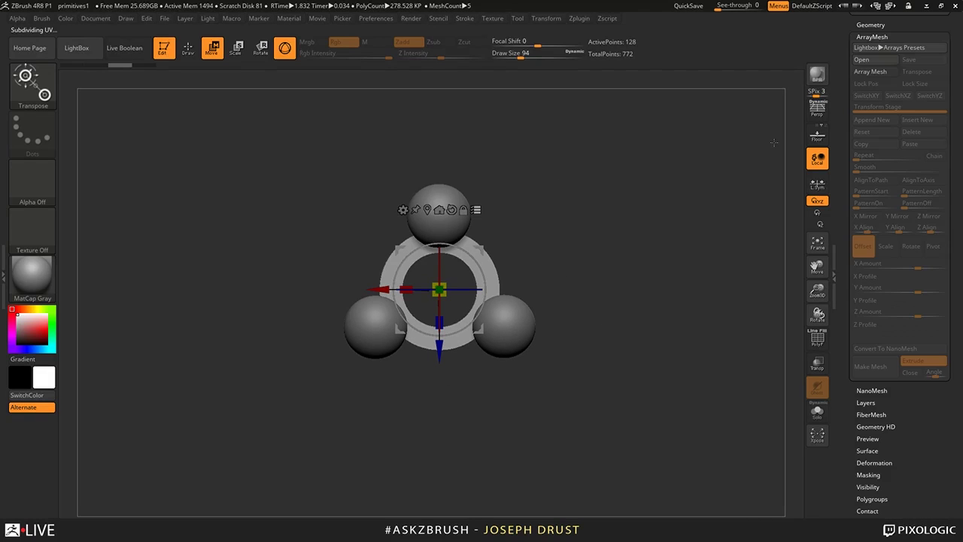
pyautogui.keyDown('alt'); pyautogui.click(521, 333); pyautogui.keyUp('alt')
pyautogui.click(873, 371)
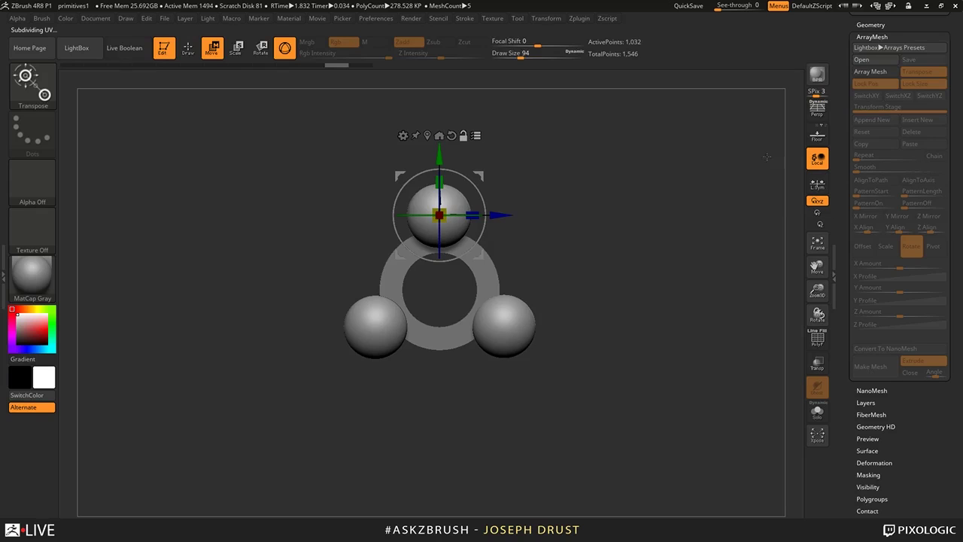
# - Move CylinderPipe1 and Capsule2 together sideways, away from the first pipe, and turn off transposing of all selected subtools
pyautogui.moveTo(839, 126); pyautogui.dragTo(858, 221)
pyautogui.moveTo(851, 181); pyautogui.dragTo(840, 392)
pyautogui.moveTo(497, 215); pyautogui.dragTo(286, 215)
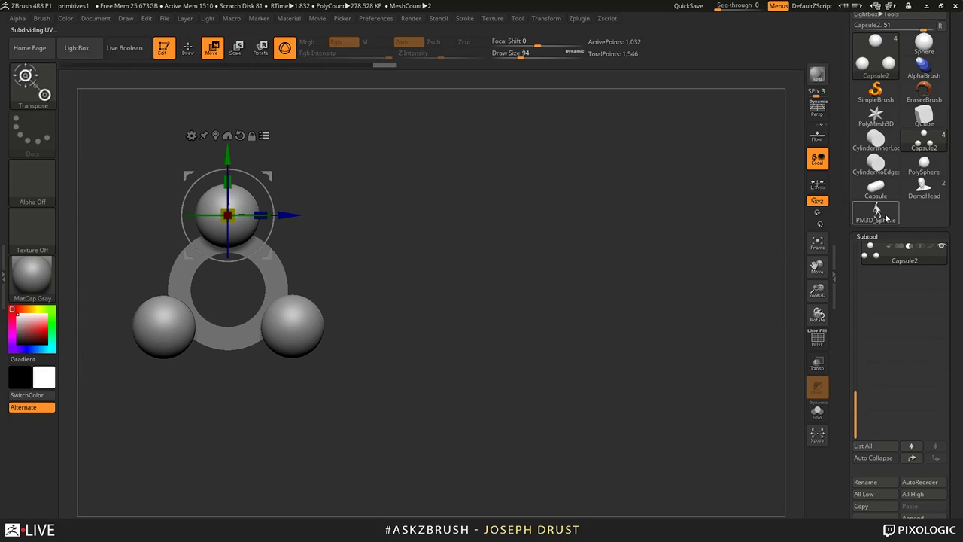
pyautogui.click(264, 136)
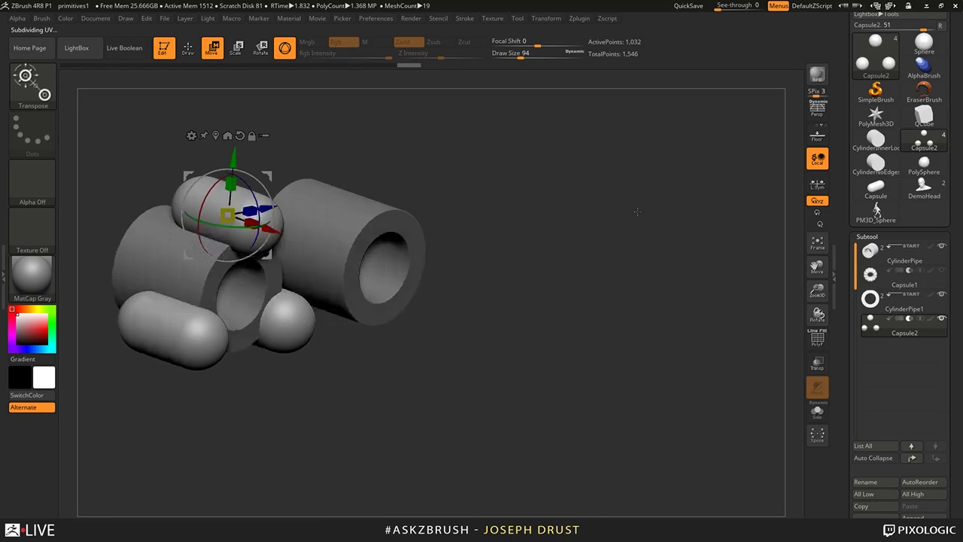
# - Show Capsule1 with its pipe, turn Live Boolean back on, and return to Draw mode to view both cut pipes side by side
pyautogui.moveTo(646, 257)
pyautogui.mouseDown()
pyautogui.moveTo(646, 272)
pyautogui.moveTo(706, 328)
pyautogui.mouseUp()
pyautogui.click(942, 271)
pyautogui.click(137, 57)
pyautogui.click(188, 49)
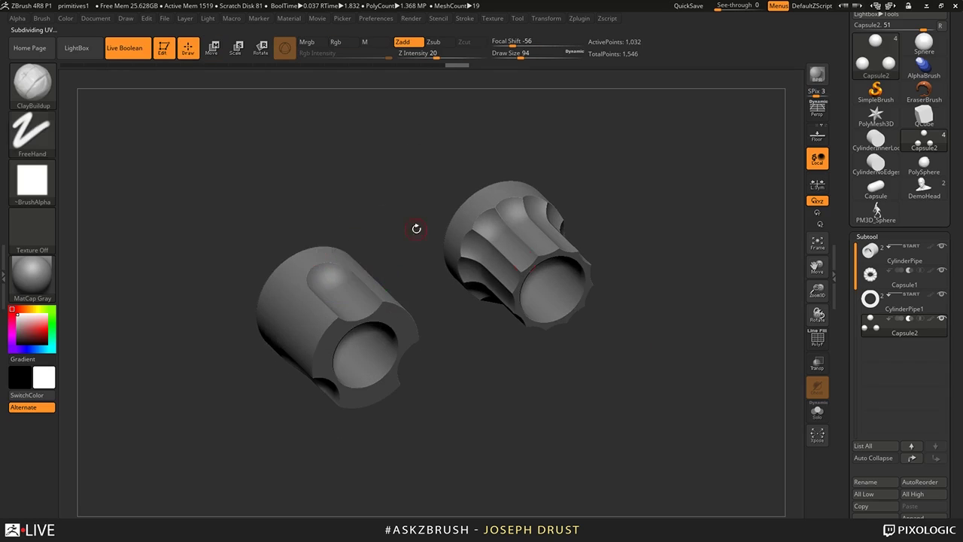
pyautogui.moveTo(636, 356); pyautogui.dragTo(682, 377)
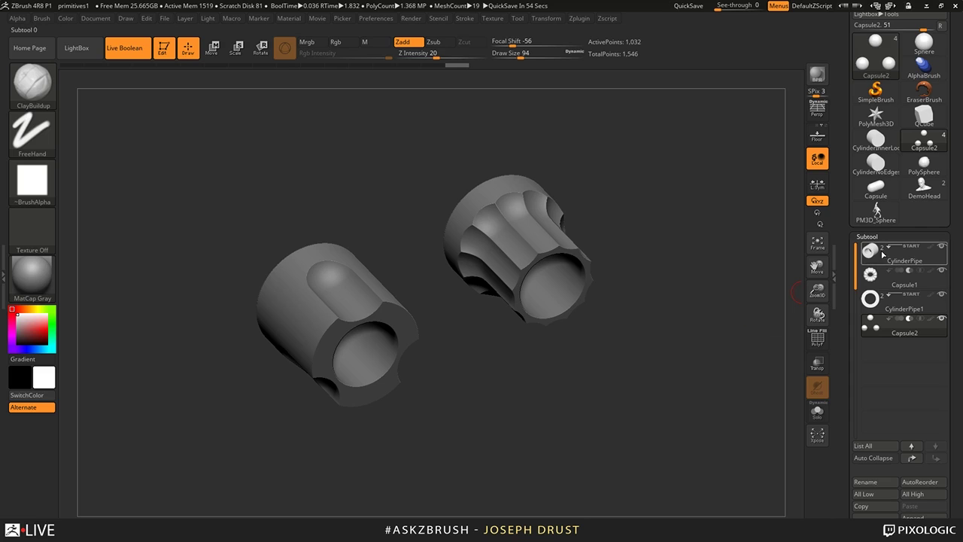
# - Enable DSDiv in the Boolean options so Make Boolean Mesh includes Dynamic Subdiv
pyautogui.moveTo(887, 261)
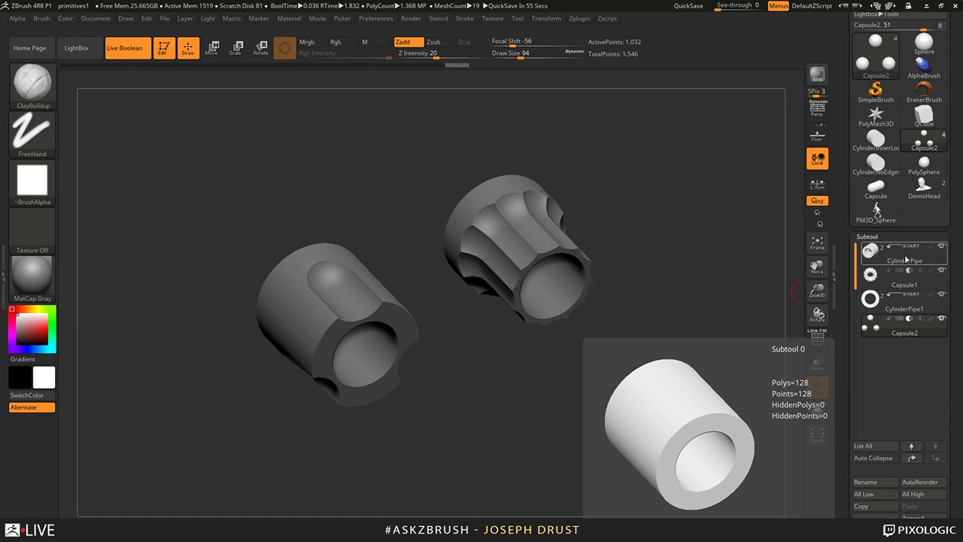
pyautogui.moveTo(799, 301); pyautogui.dragTo(796, 331)
pyautogui.moveTo(843, 382); pyautogui.dragTo(843, 204)
pyautogui.click(878, 181)
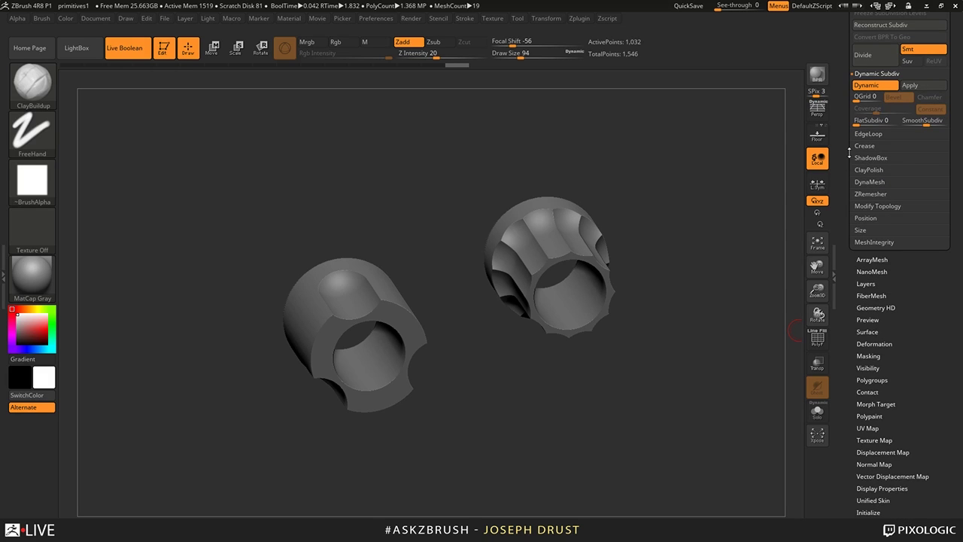
pyautogui.moveTo(849, 153); pyautogui.dragTo(839, 290)
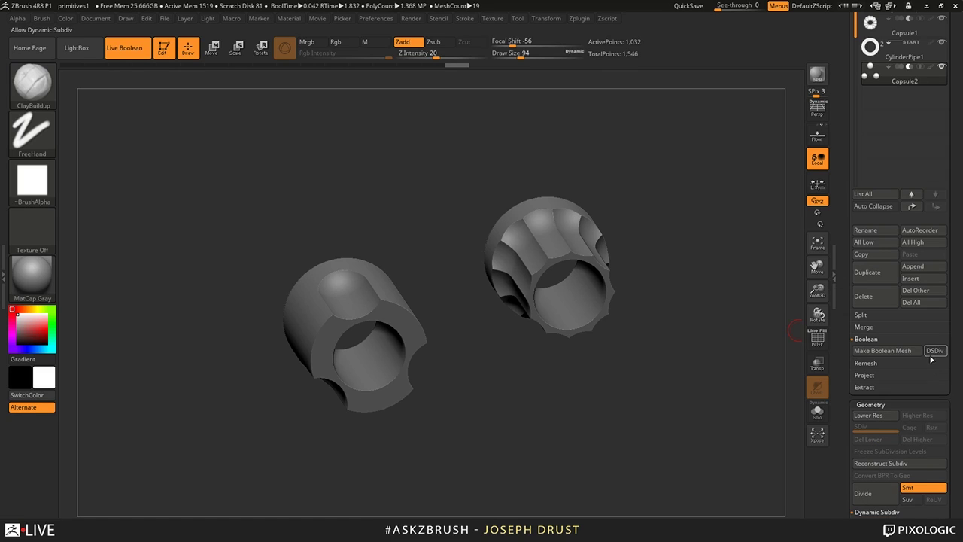
pyautogui.click(932, 353)
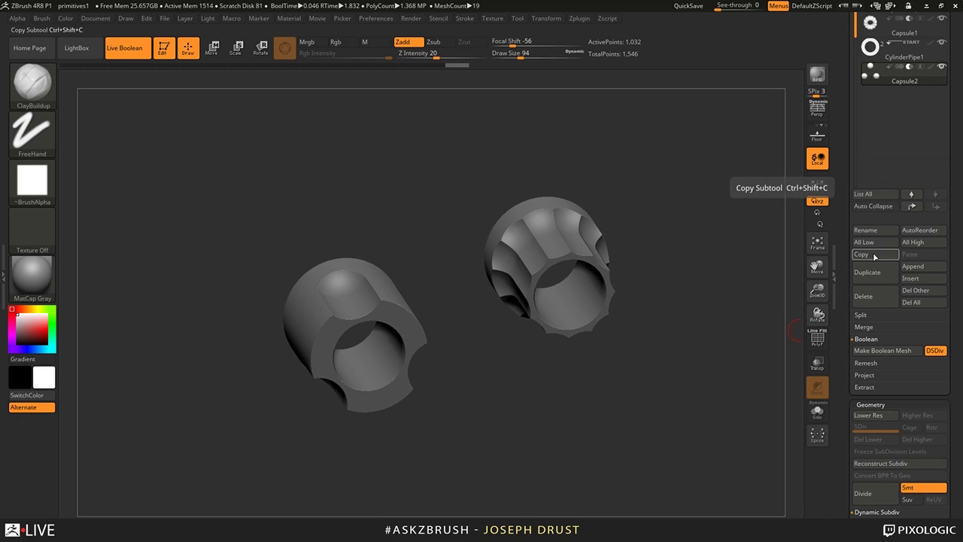
# - Make the boolean mesh from the two pipe groups with DSDiv enabled and open the resulting UMesh_CylinderPipe tool
pyautogui.moveTo(844, 256); pyautogui.dragTo(844, 321)
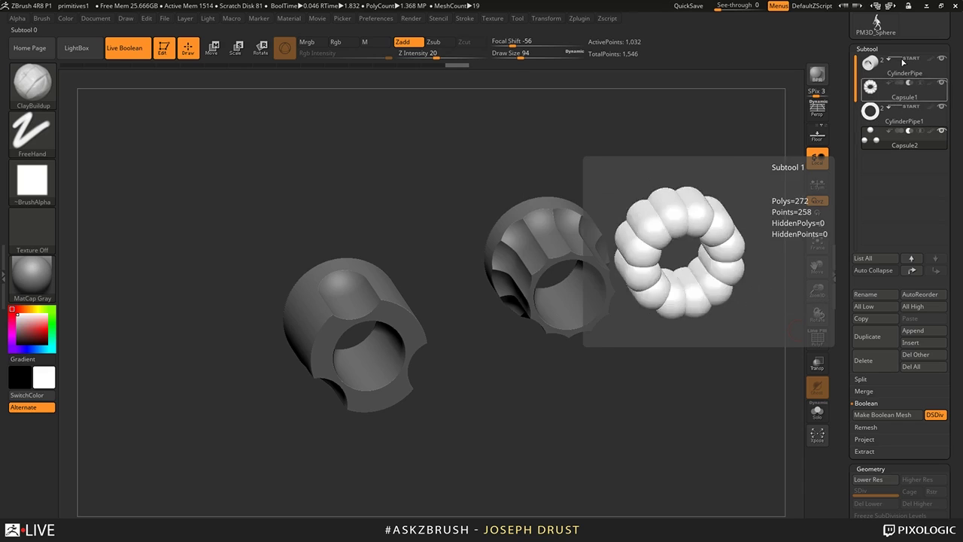
pyautogui.moveTo(903, 59)
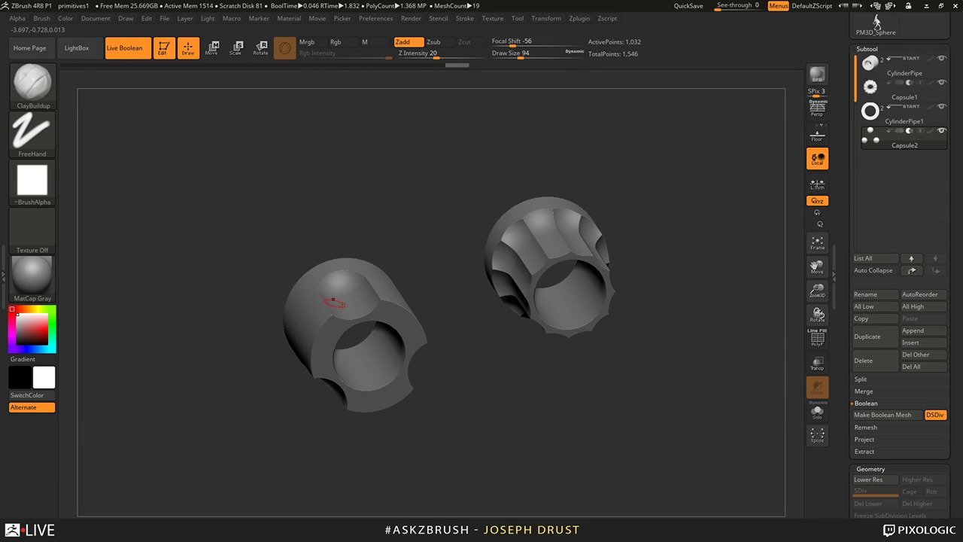
pyautogui.click(882, 415)
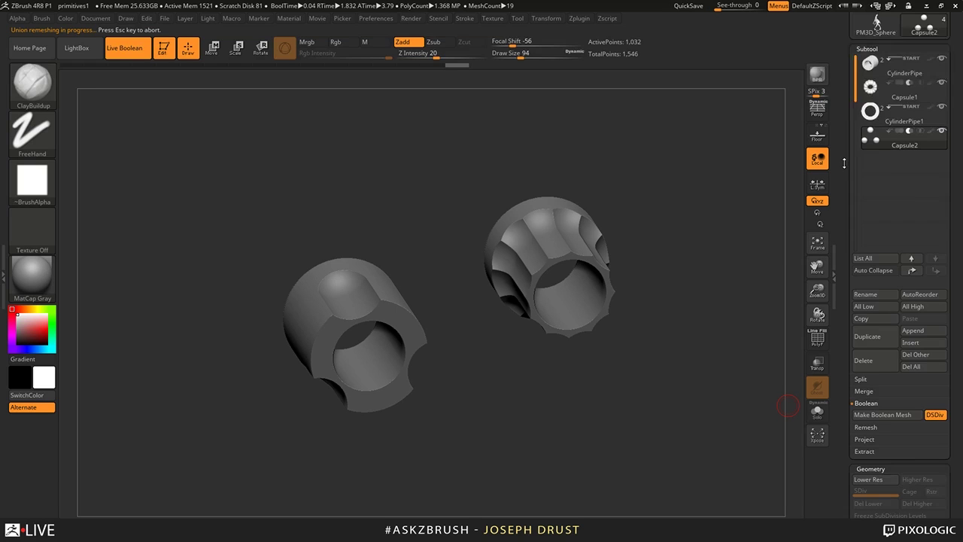
pyautogui.moveTo(845, 163); pyautogui.dragTo(844, 246)
pyautogui.moveTo(942, 44)
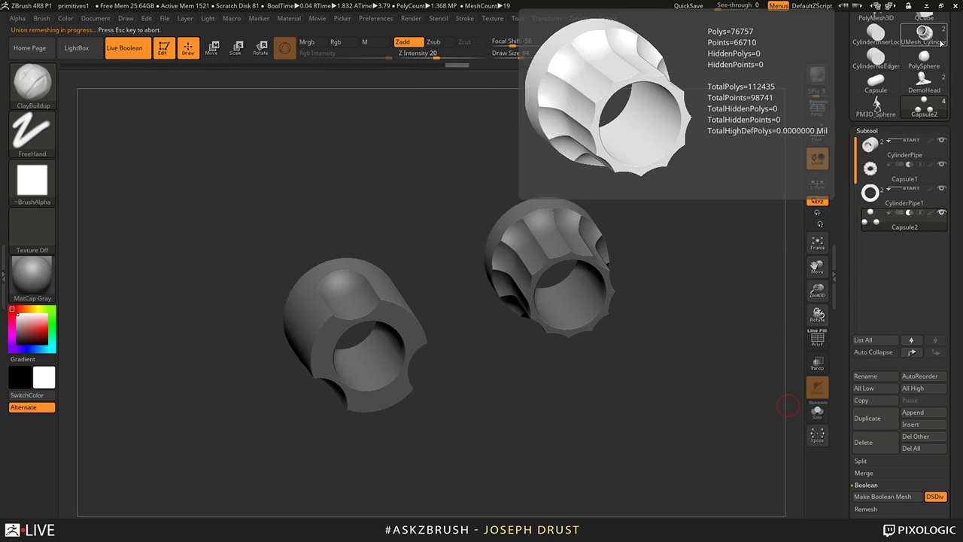
pyautogui.click(940, 43)
# - Examine the topology and polygroups of UMesh_CylinderPipe1 using the PolyFrame display
pyautogui.click(818, 338)
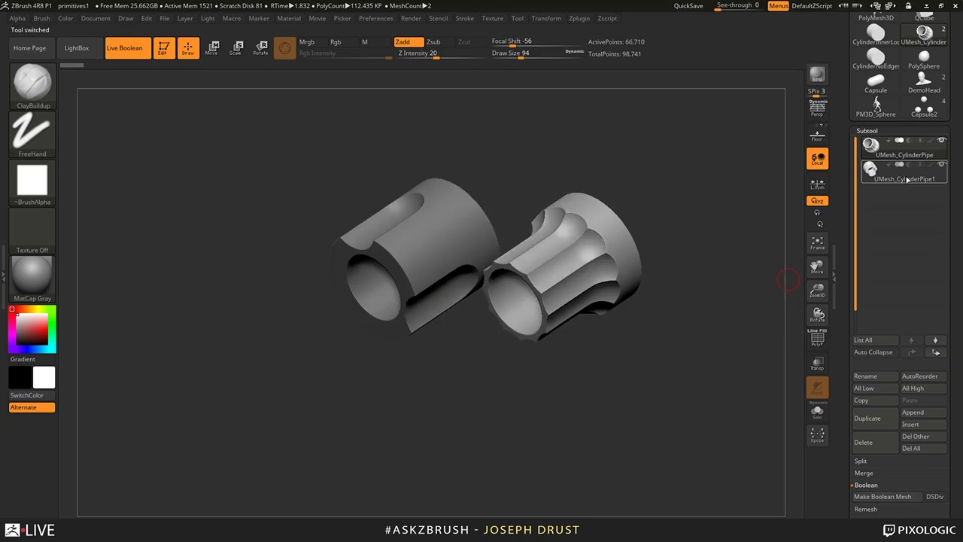
pyautogui.click(908, 178)
pyautogui.moveTo(617, 169); pyautogui.dragTo(682, 168)
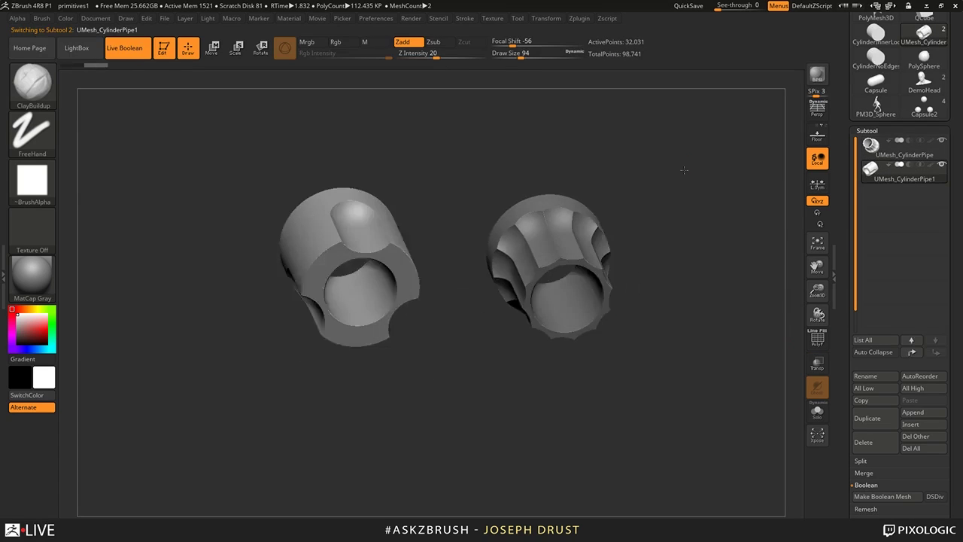
pyautogui.click(817, 344)
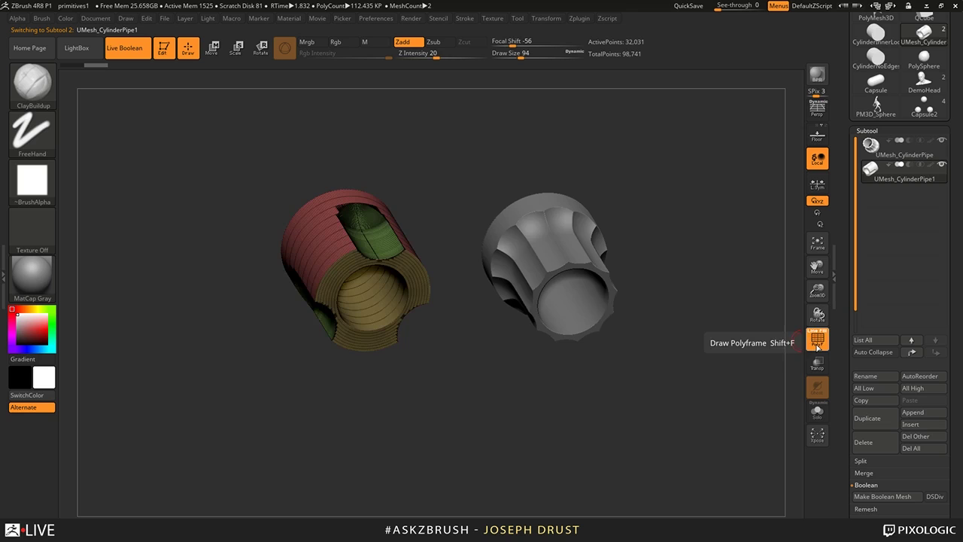
pyautogui.click(817, 344)
pyautogui.moveTo(764, 346); pyautogui.dragTo(718, 342)
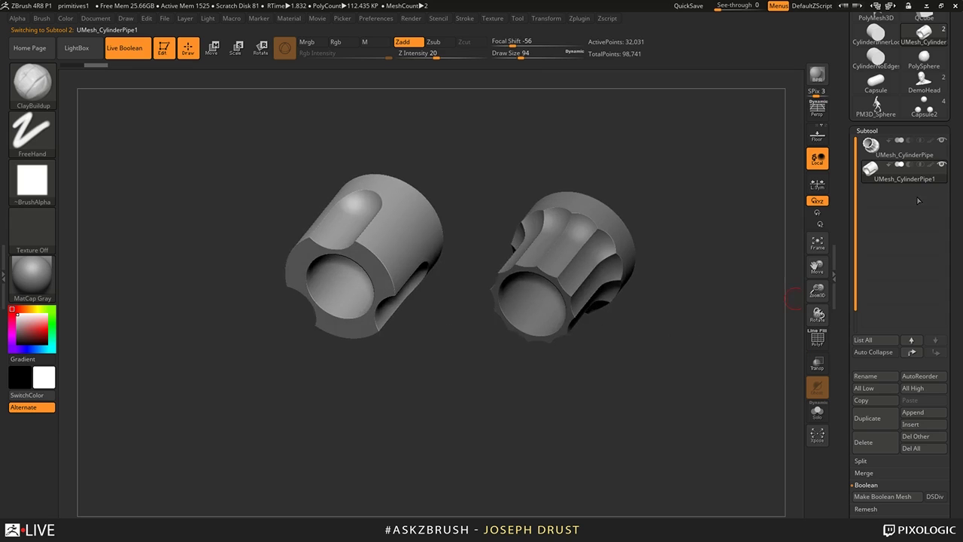
pyautogui.moveTo(706, 301)
pyautogui.mouseDown()
pyautogui.moveTo(708, 239)
pyautogui.moveTo(711, 300)
pyautogui.mouseUp()
# - Select UMesh_CylinderPipe and compare it with UMesh_CylinderPipe1, switching transparency on and off again
pyautogui.click(894, 154)
pyautogui.moveTo(780, 197); pyautogui.dragTo(731, 198)
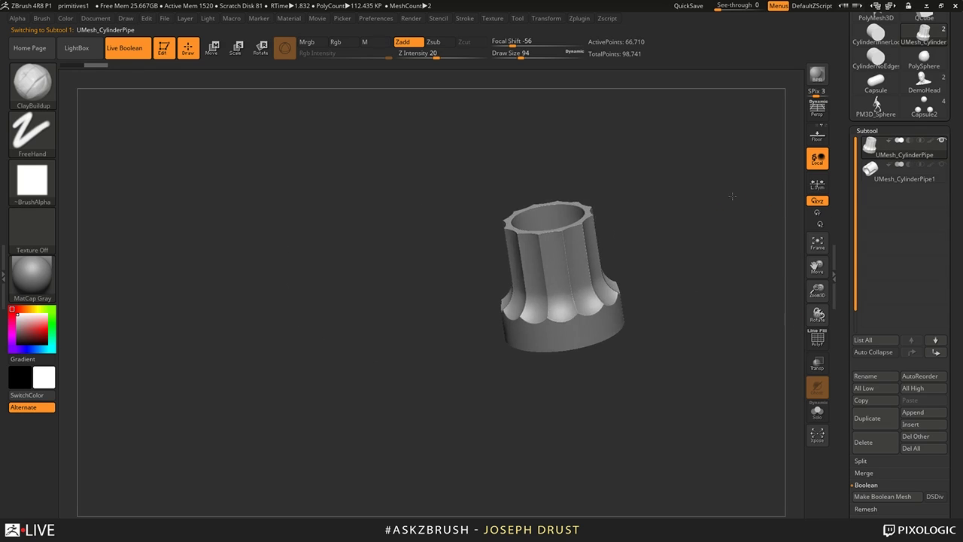
pyautogui.click(817, 364)
pyautogui.click(942, 165)
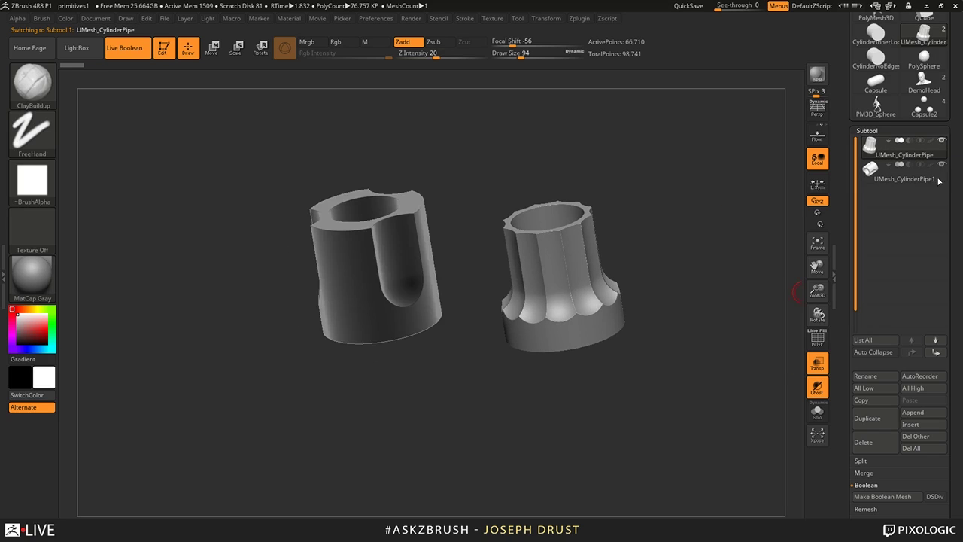
pyautogui.click(817, 366)
# - Examine the topology and polygroups around the grooves of UMesh_CylinderPipe using the PolyFrame display
pyautogui.click(815, 343)
pyautogui.keyDown('alt'); pyautogui.moveTo(724, 256); pyautogui.dragTo(602, 249); pyautogui.keyUp('alt')
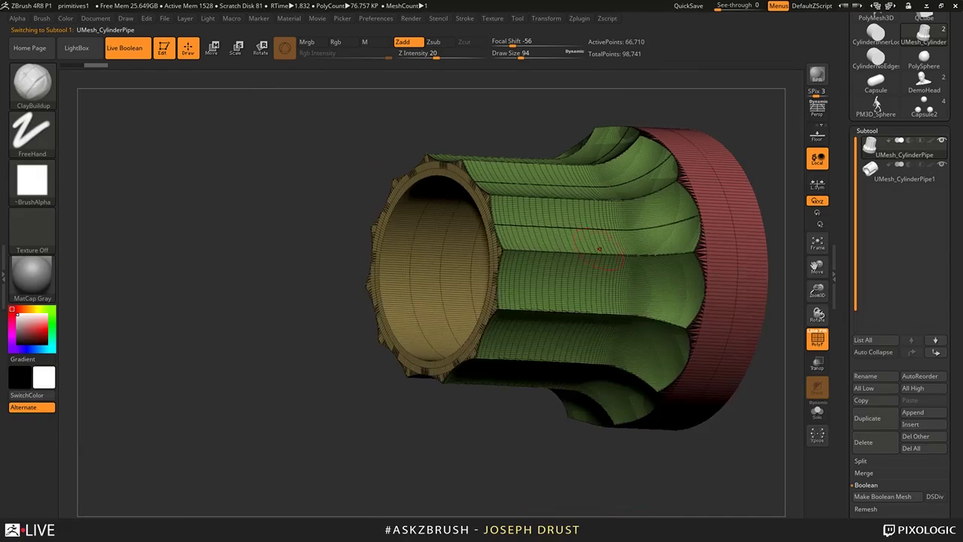
pyautogui.keyDown('alt'); pyautogui.moveTo(268, 185); pyautogui.dragTo(281, 226); pyautogui.keyUp('alt')
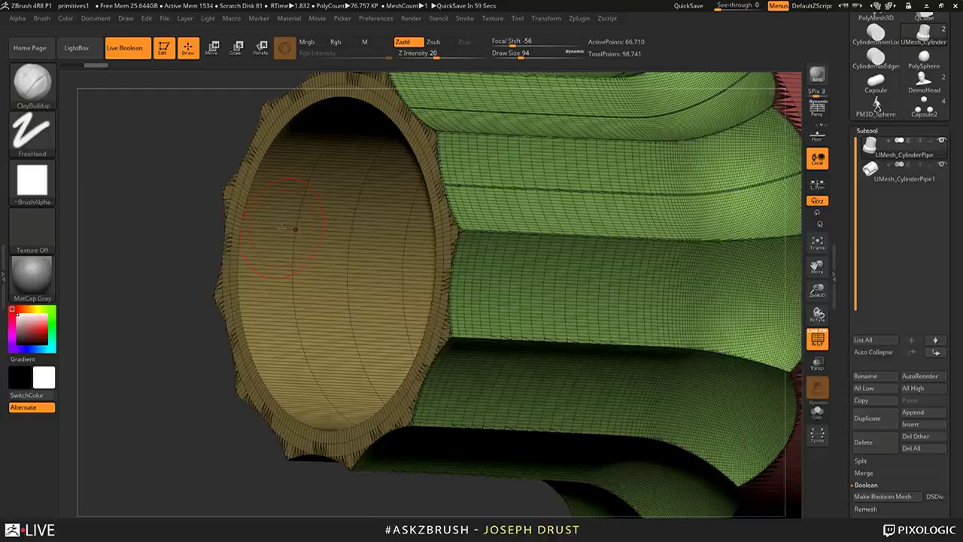
pyautogui.keyDown('alt'); pyautogui.moveTo(223, 400); pyautogui.dragTo(290, 344, button='right'); pyautogui.keyUp('alt')
pyautogui.moveTo(394, 151); pyautogui.dragTo(603, 192, button='right')
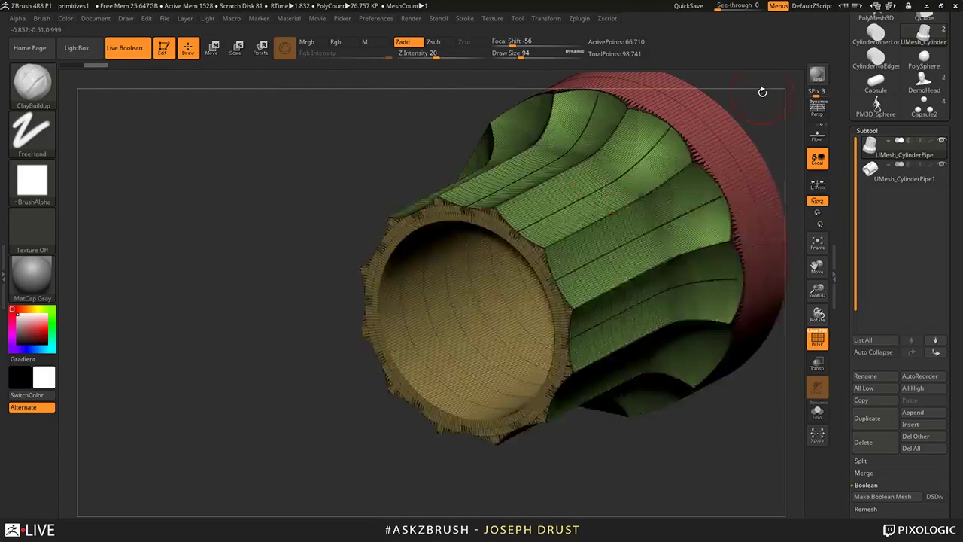
pyautogui.moveTo(764, 93)
pyautogui.mouseDown(button='right')
pyautogui.moveTo(561, 163)
pyautogui.moveTo(672, 248)
pyautogui.moveTo(720, 223)
pyautogui.moveTo(681, 252)
pyautogui.moveTo(725, 283)
pyautogui.mouseUp(button='right')
pyautogui.click(818, 339)
# - Frame both boolean pipes together and turn on perspective display
pyautogui.keyDown('ctrl'); pyautogui.moveTo(711, 335); pyautogui.dragTo(680, 245, button='right'); pyautogui.keyUp('ctrl')
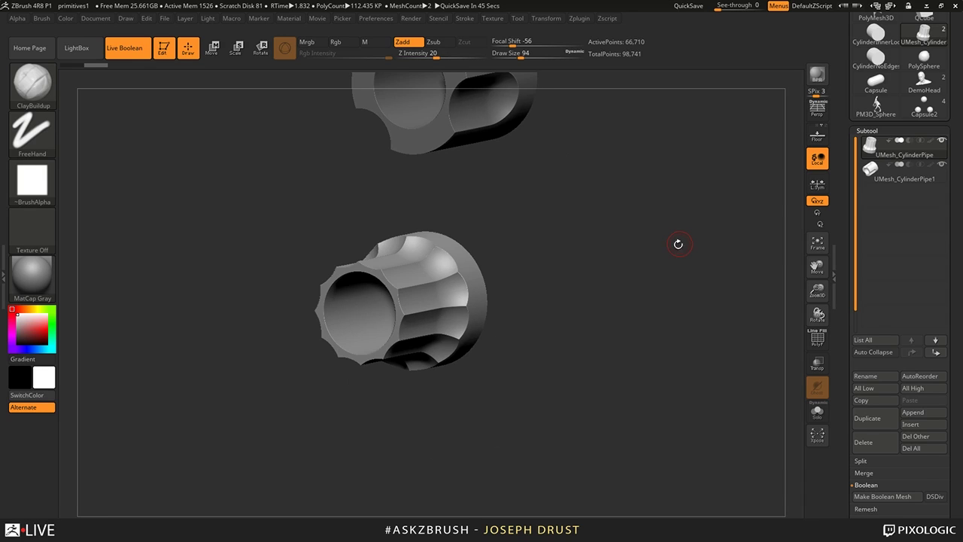
pyautogui.keyDown('alt'); pyautogui.moveTo(678, 244); pyautogui.dragTo(708, 333); pyautogui.keyUp('alt')
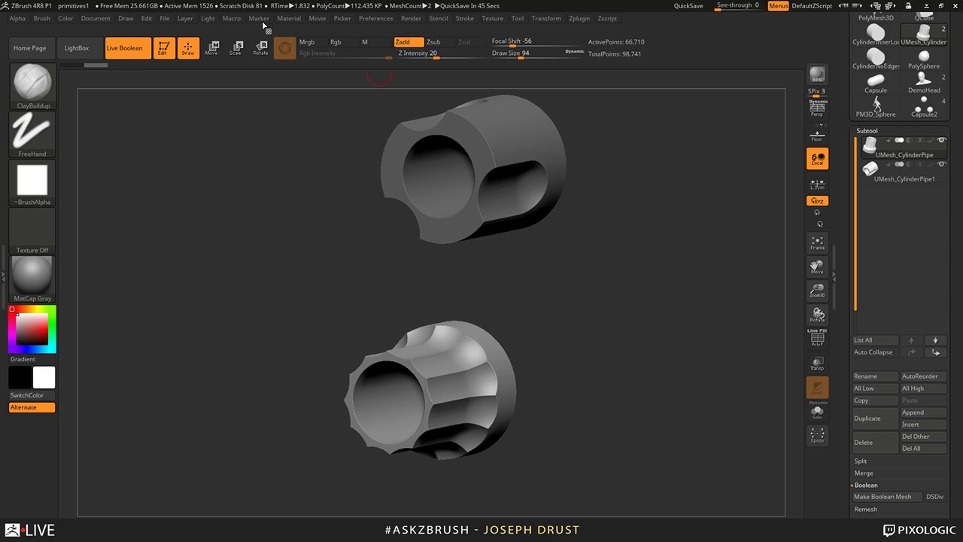
pyautogui.moveTo(581, 272); pyautogui.dragTo(521, 284)
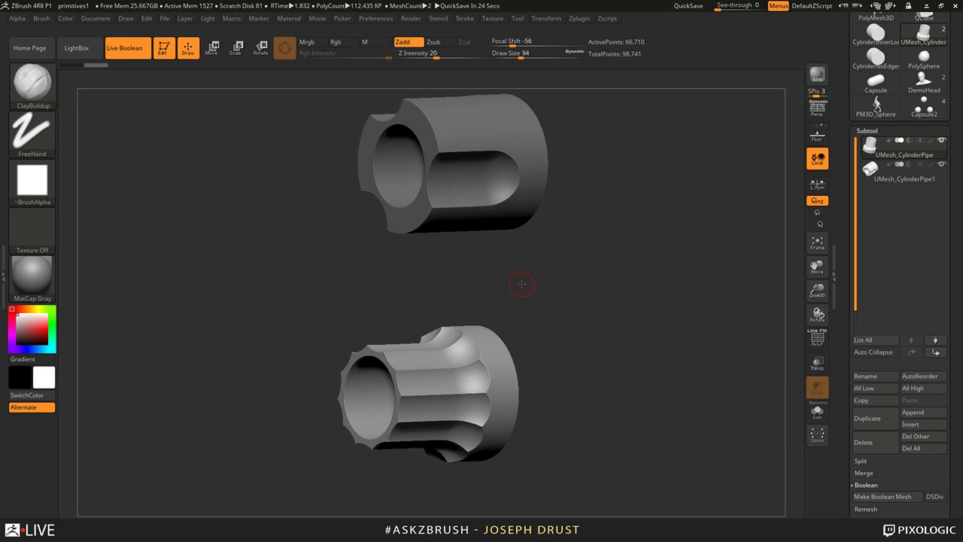
pyautogui.moveTo(521, 284); pyautogui.dragTo(667, 261)
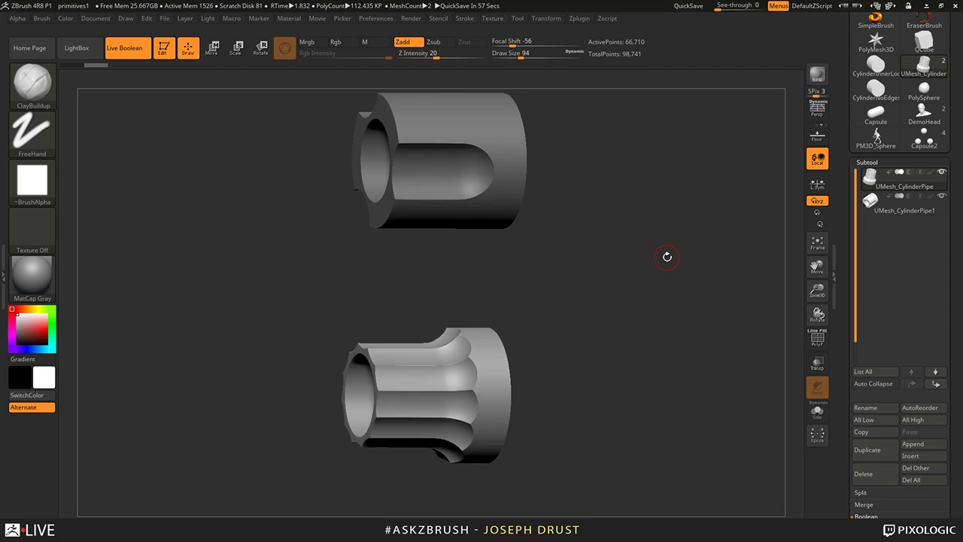
pyautogui.moveTo(667, 257); pyautogui.dragTo(700, 259)
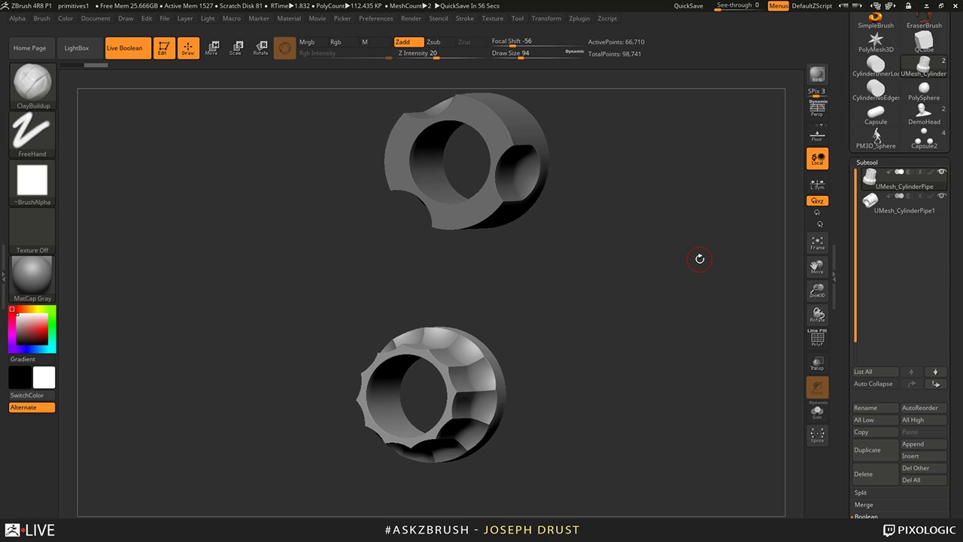
pyautogui.press('p')
pyautogui.moveTo(699, 259); pyautogui.dragTo(624, 294)
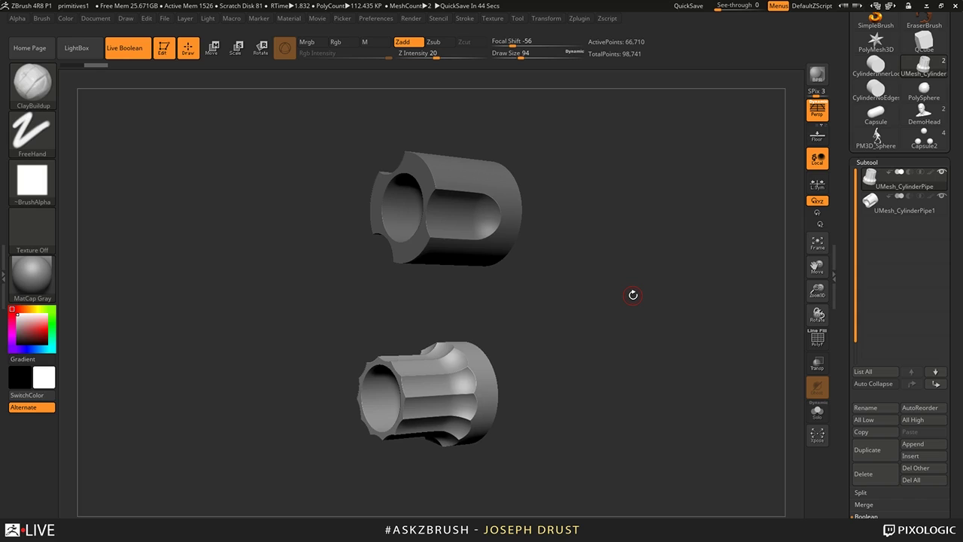
pyautogui.moveTo(633, 295); pyautogui.dragTo(653, 315)
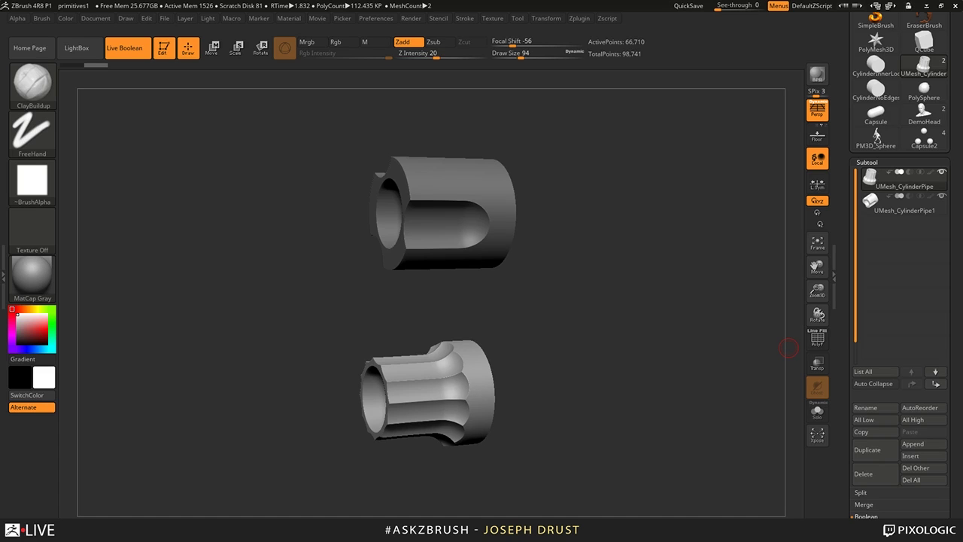
# - Switch to the web browser and view the #askzbrush Twitter feed, the #AskZBrush YouTube playlist and the ZBrush 4R8 Update 1 notes
pyautogui.hotkey('alt', 'Tab')
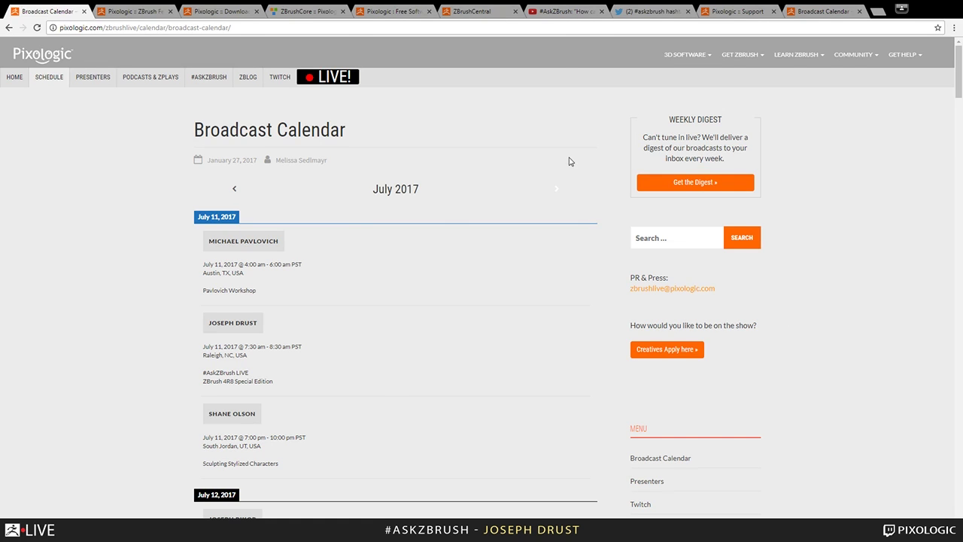
pyautogui.hotkey('ctrl', '8')
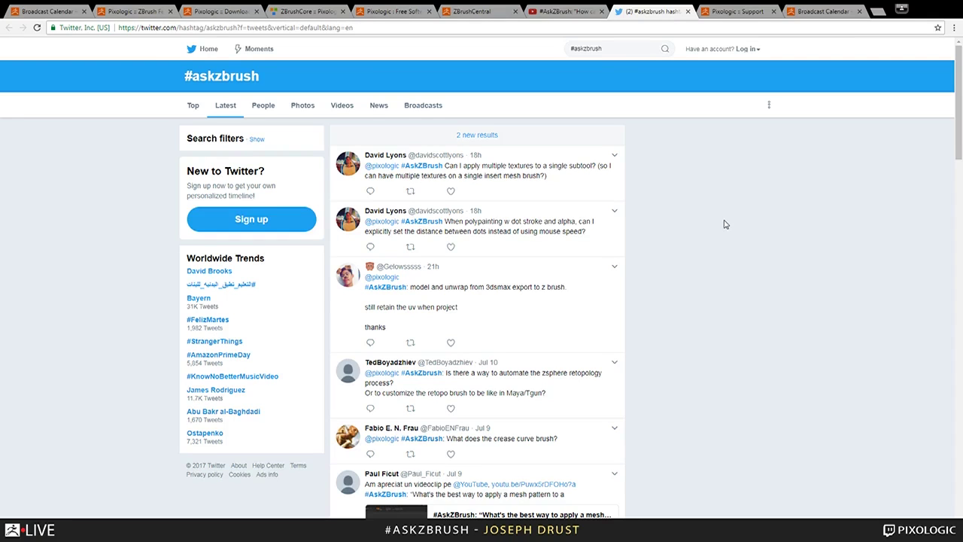
pyautogui.click(557, 12)
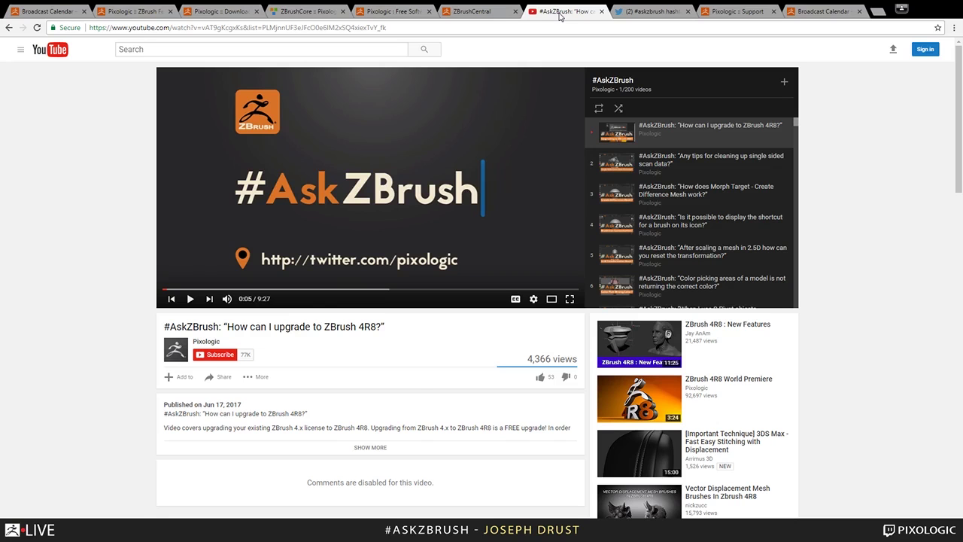
pyautogui.click(758, 11)
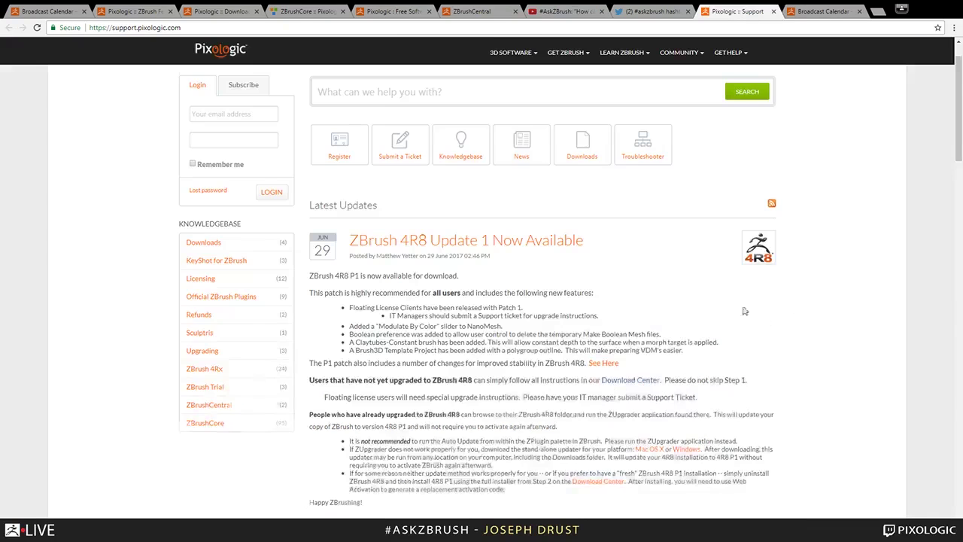
pyautogui.scroll(-1, 745, 311)
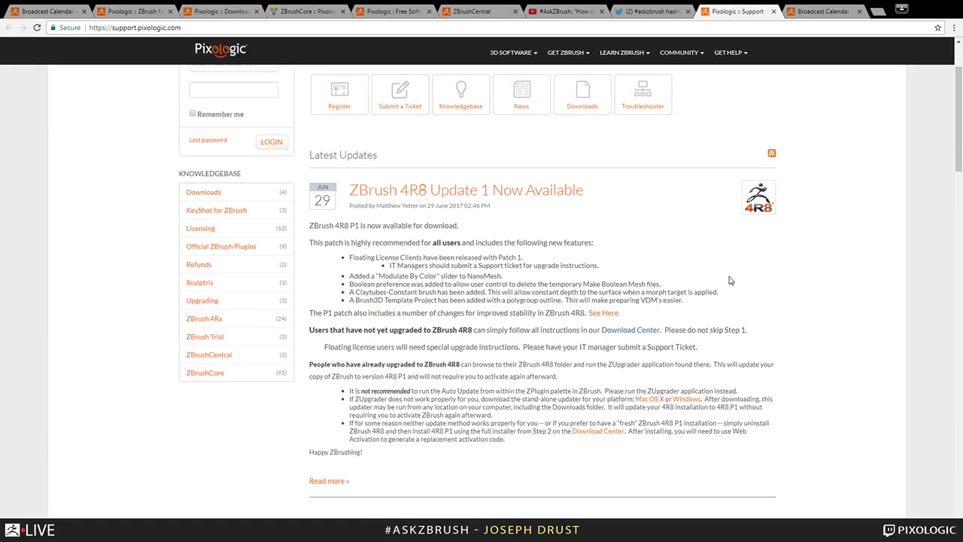
# - Look through the upcoming streams on Pixologic's July 2017 Broadcast Calendar
pyautogui.click(79, 10)
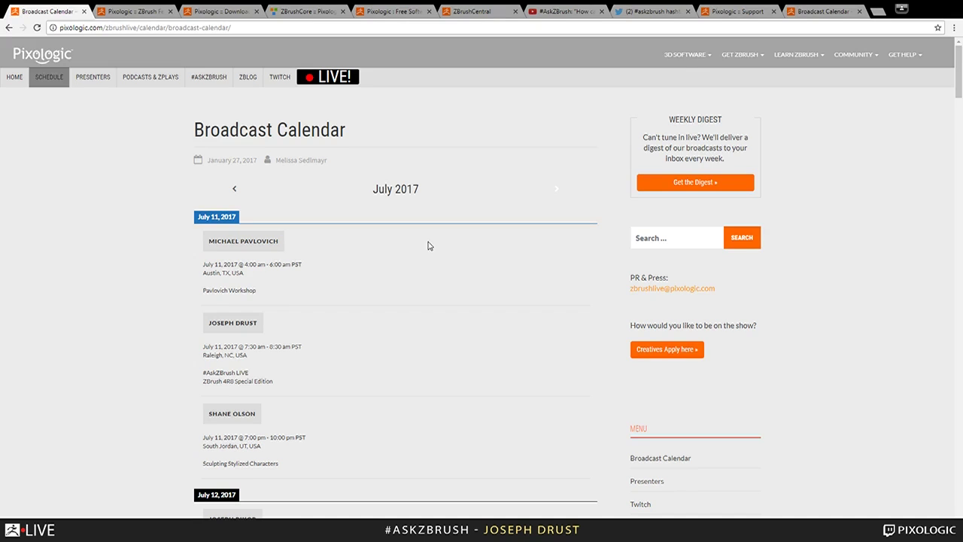
pyautogui.scroll(-5, 429, 246)
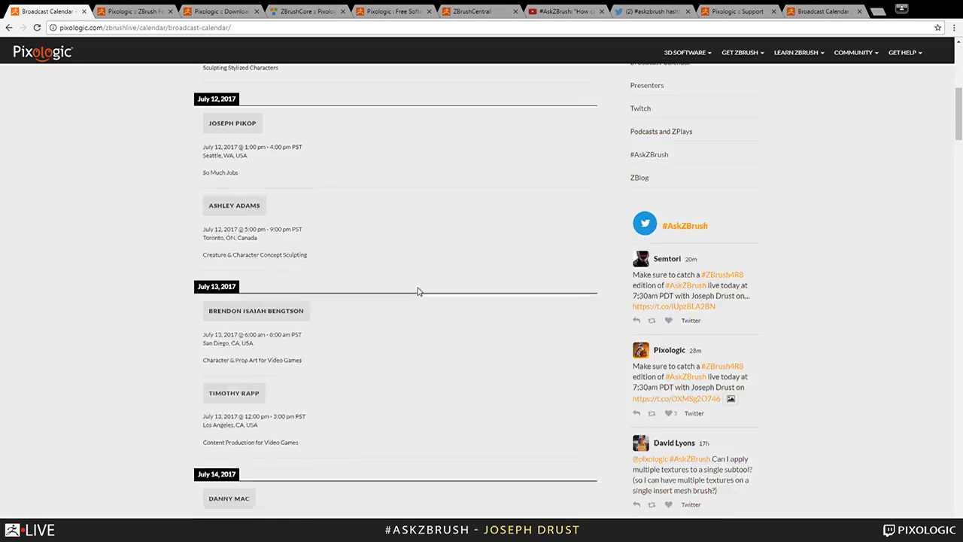
pyautogui.scroll(-5, 446, 271)
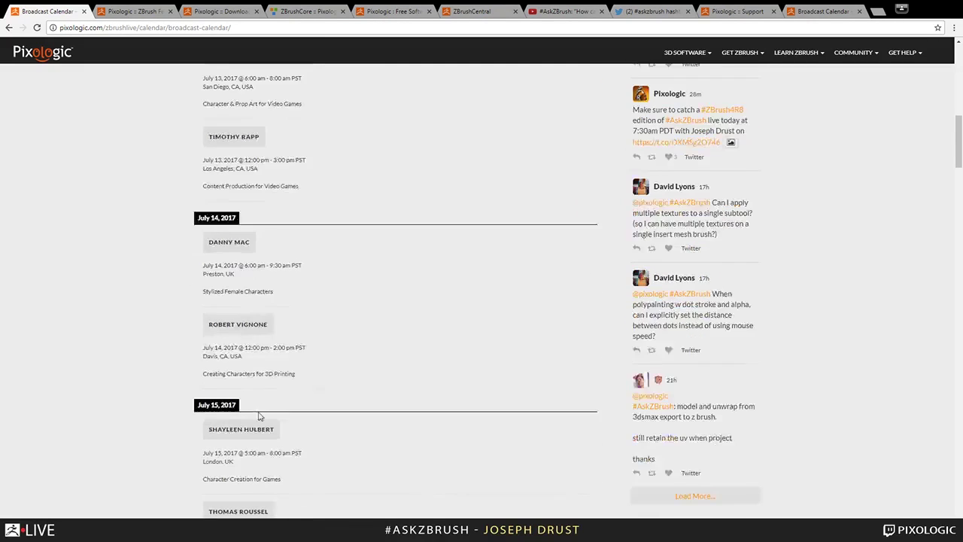
pyautogui.scroll(10, 400, 409)
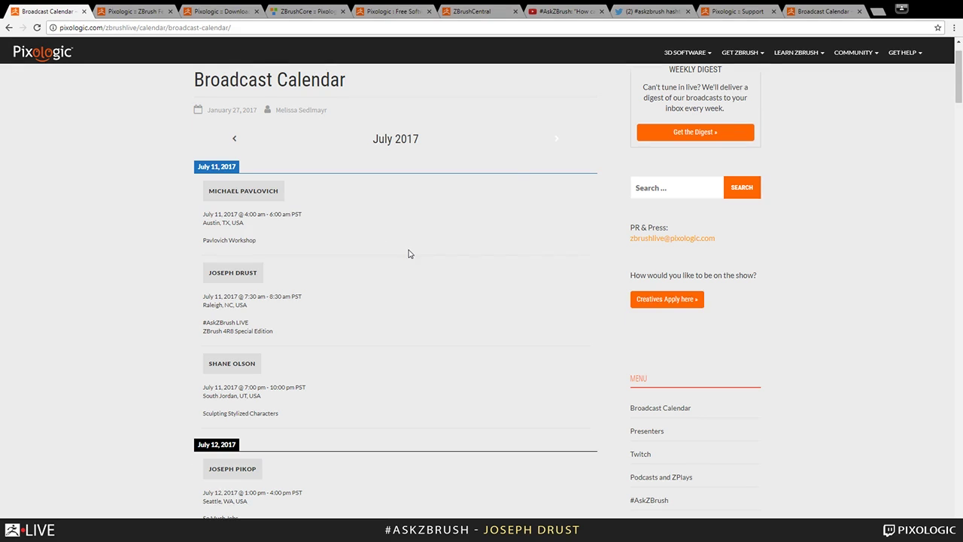
pyautogui.scroll(2, 399, 263)
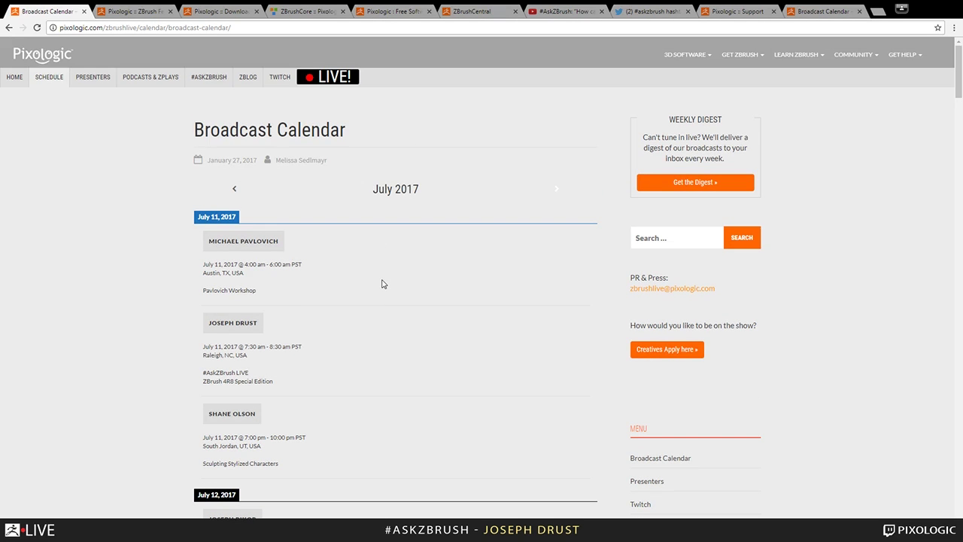
pyautogui.scroll(-1, 422, 294)
pyautogui.scroll(1, 479, 306)
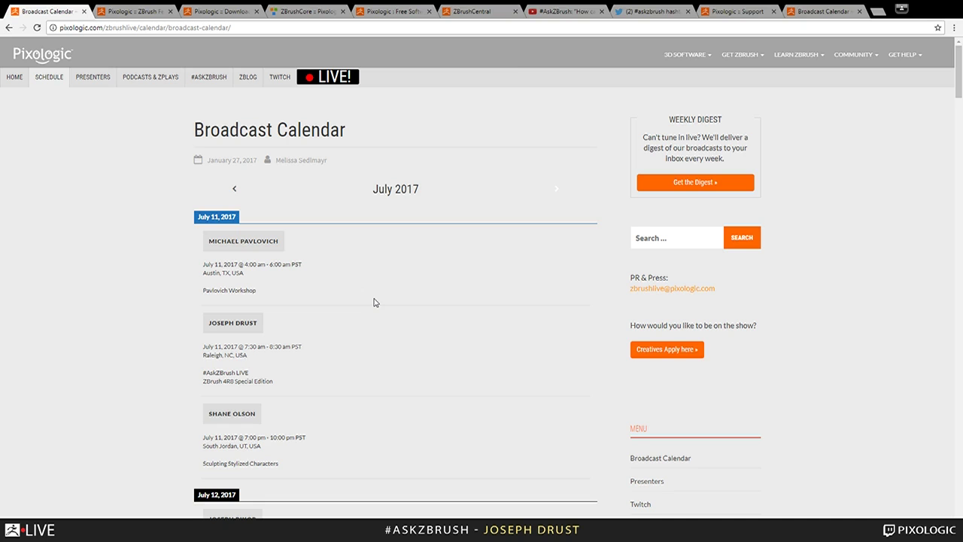
pyautogui.scroll(-2, 516, 194)
pyautogui.scroll(-2, 452, 284)
pyautogui.scroll(2, 450, 292)
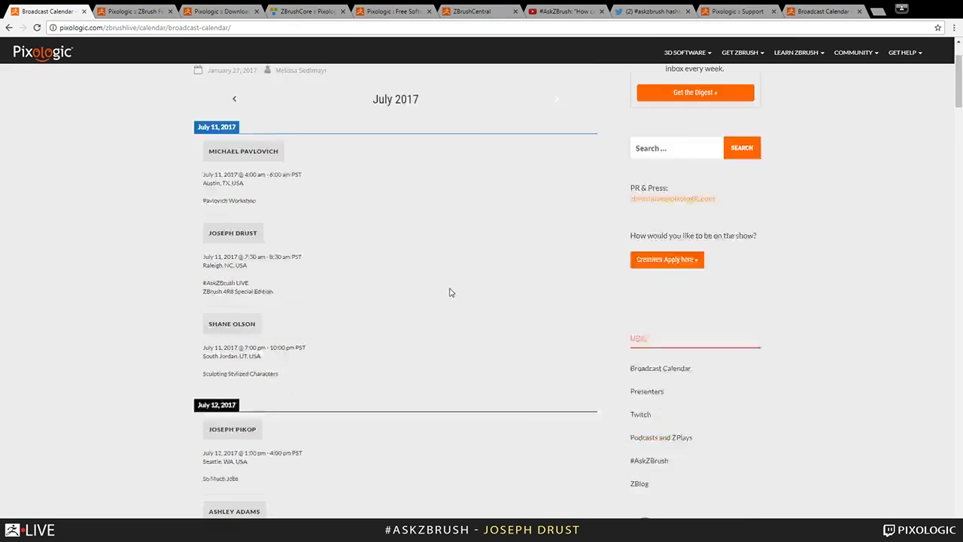
pyautogui.scroll(2, 449, 292)
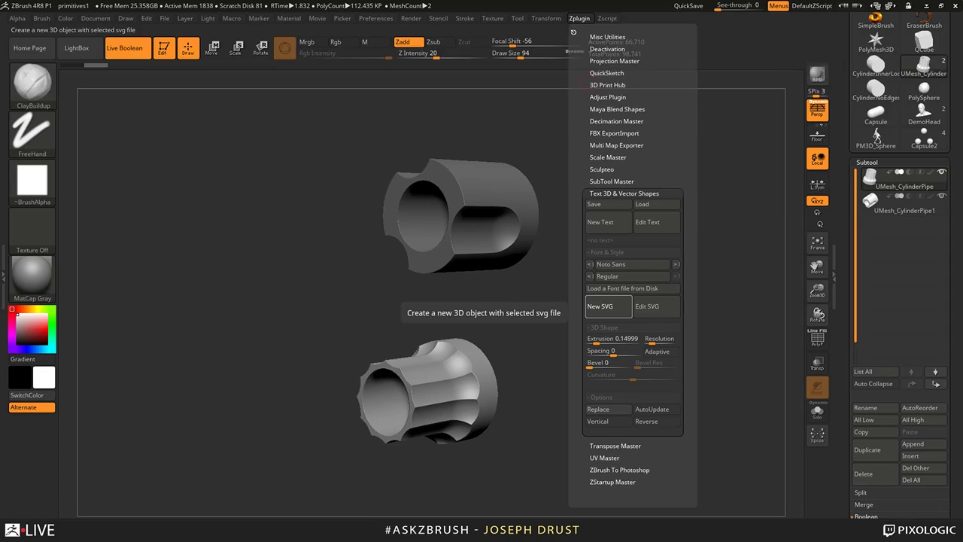
# - Switch back to ZBrush, create a 3D mesh of the running-figure logo from an SVG file, and make it the active tool
pyautogui.click(608, 305)
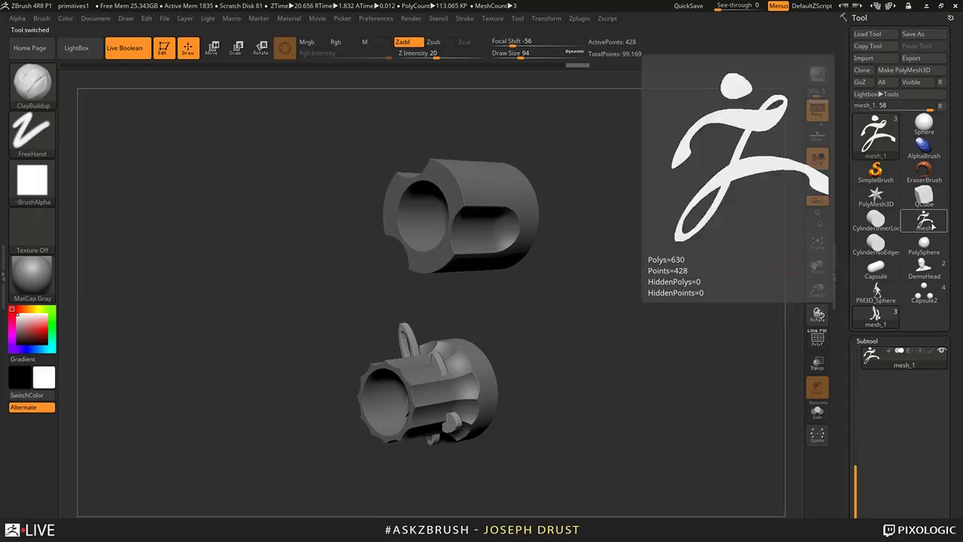
pyautogui.click(932, 226)
pyautogui.moveTo(712, 260); pyautogui.dragTo(795, 293)
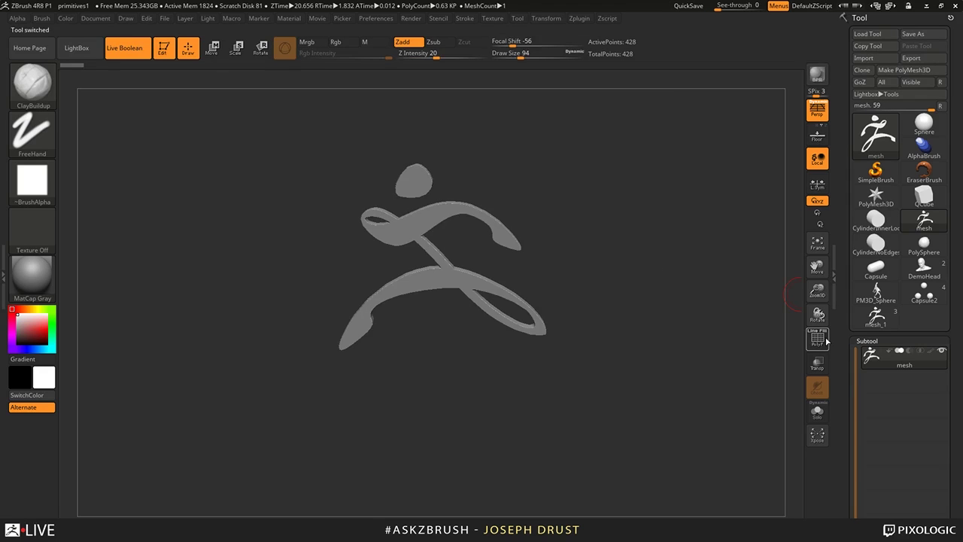
# - Raise the Resolution of the SVG logo shape while displaying its polyframe
pyautogui.click(818, 339)
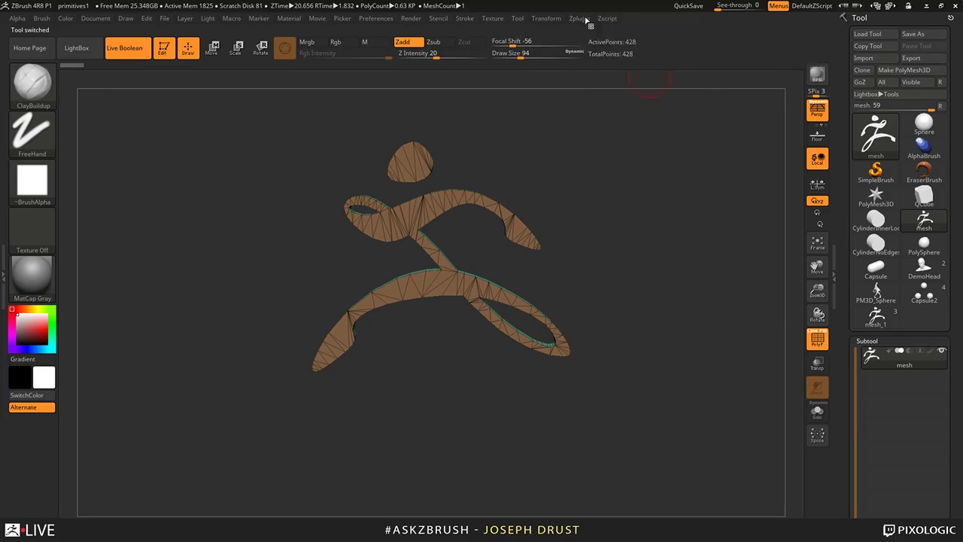
pyautogui.click(579, 18)
pyautogui.click(669, 342)
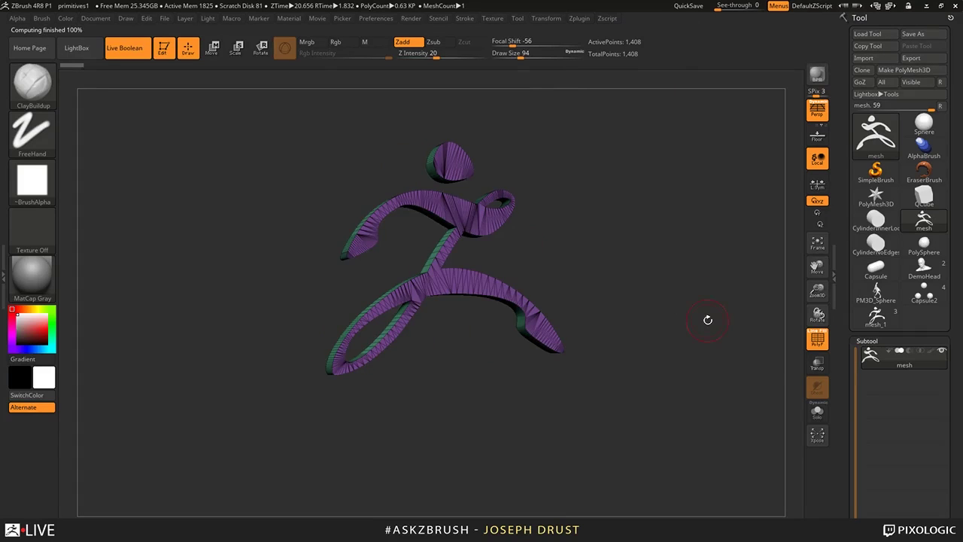
pyautogui.click(818, 338)
pyautogui.click(819, 339)
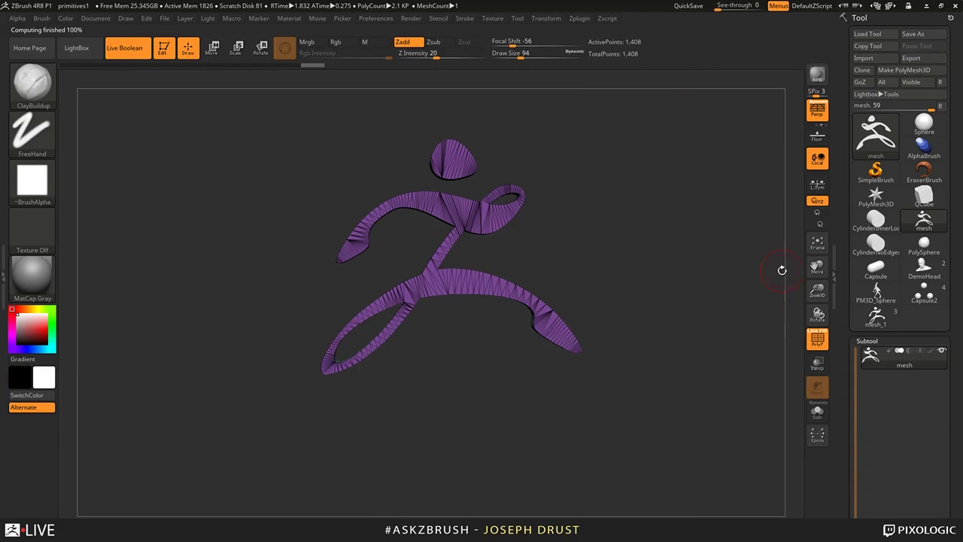
# - Set the Bevel of the extruded logo shape to 13 and hide the polyframe
pyautogui.click(584, 18)
pyautogui.click(599, 364)
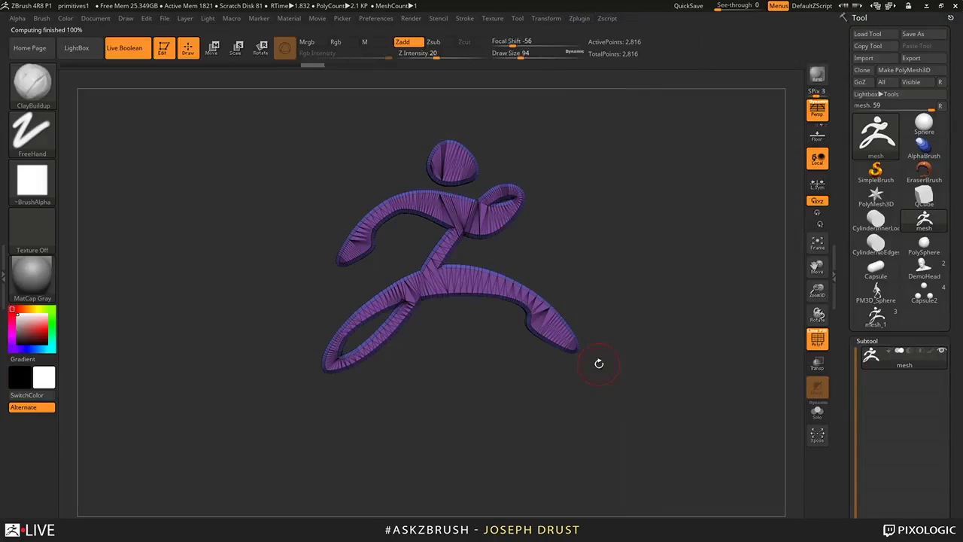
pyautogui.keyDown('alt'); pyautogui.moveTo(635, 271); pyautogui.dragTo(647, 296); pyautogui.keyUp('alt')
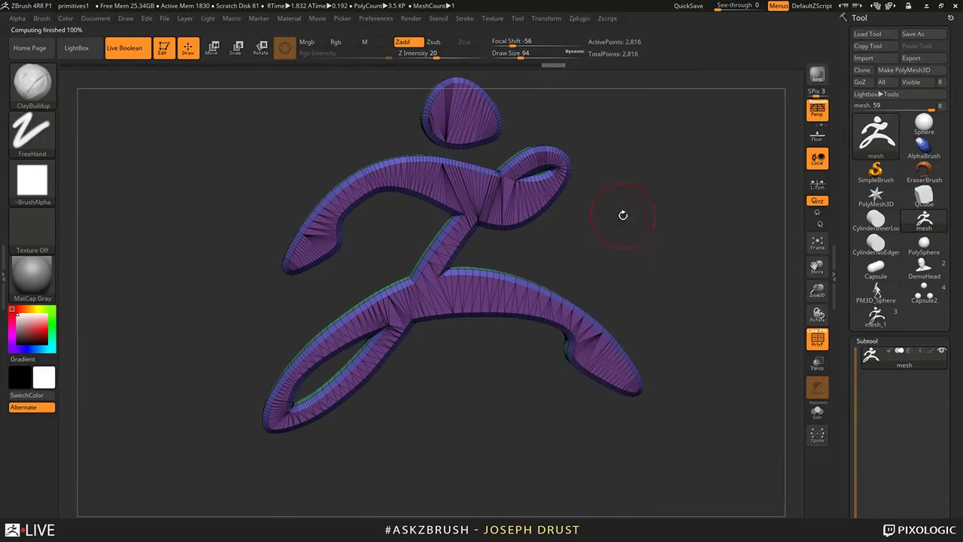
pyautogui.hotkey('shift', 'f')
pyautogui.click(584, 18)
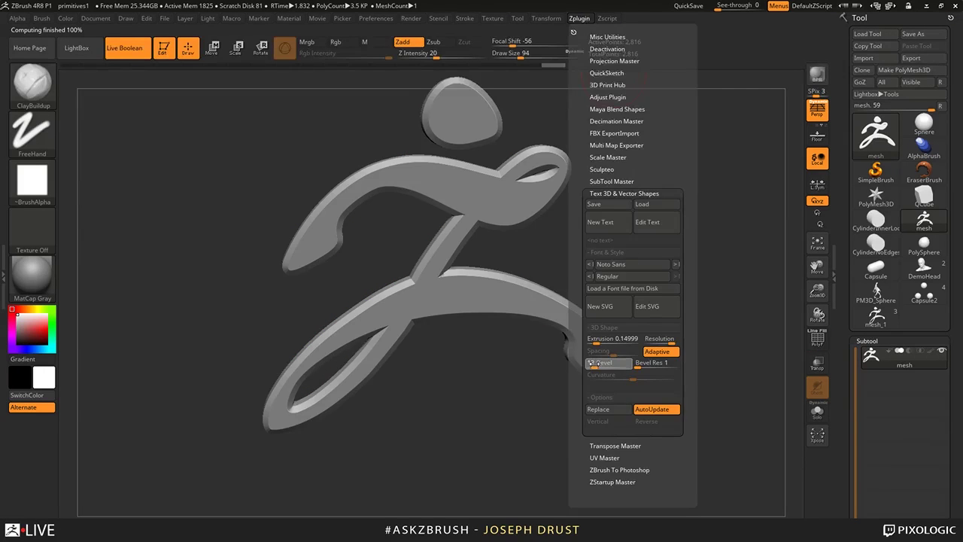
pyautogui.click(595, 364)
# - Dock the Zplugin palette in the side tray and inspect the bevelled logo's edges with the polyframe on and off
pyautogui.click(584, 18)
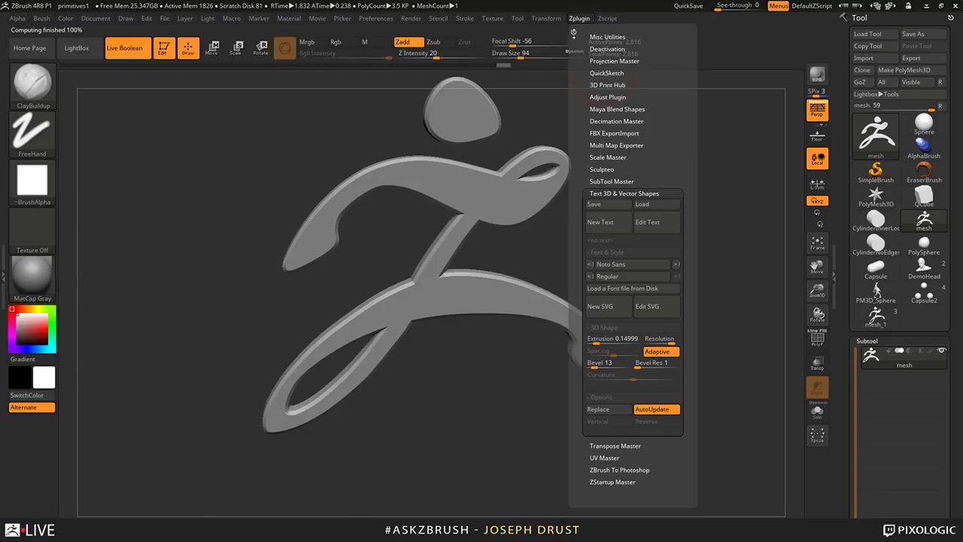
pyautogui.click(574, 30)
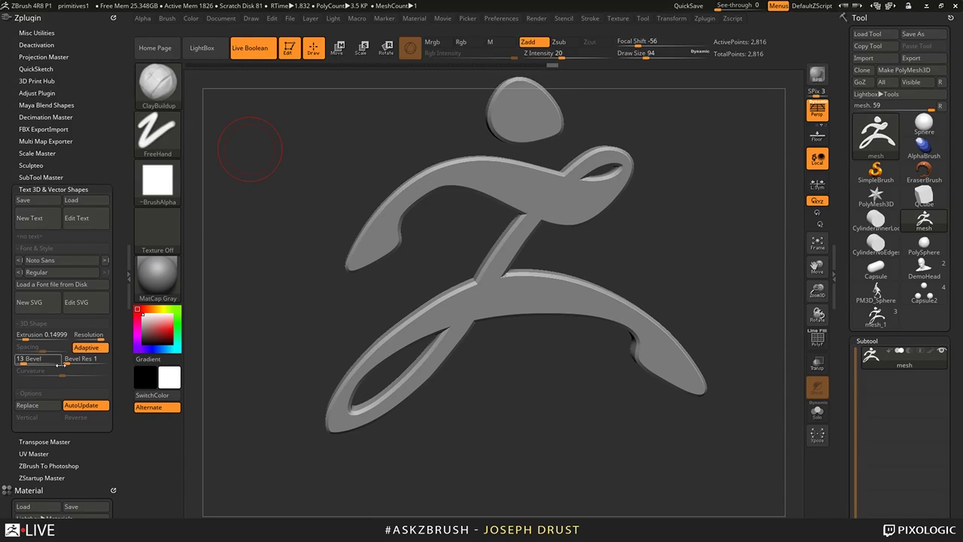
pyautogui.moveTo(630, 246)
pyautogui.mouseDown()
pyautogui.moveTo(587, 246)
pyautogui.moveTo(641, 251)
pyautogui.moveTo(675, 273)
pyautogui.moveTo(672, 262)
pyautogui.moveTo(682, 265)
pyautogui.mouseUp()
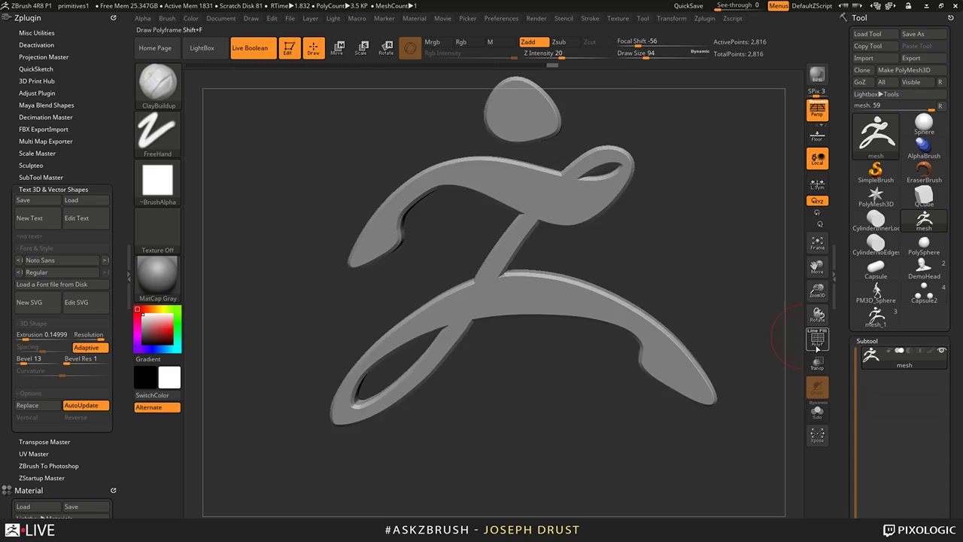
pyautogui.click(817, 343)
pyautogui.moveTo(776, 249); pyautogui.dragTo(312, 299)
pyautogui.hotkey('shift', 'f')
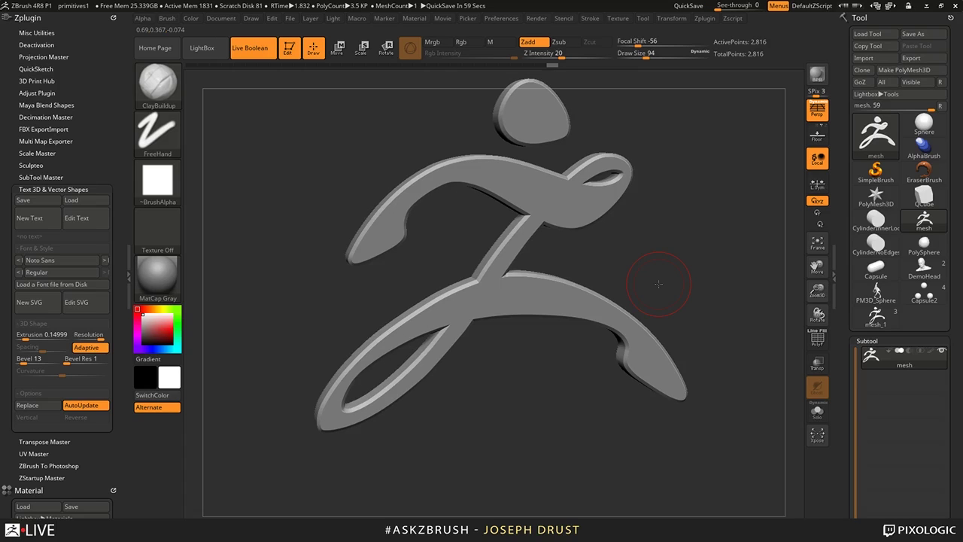
pyautogui.moveTo(667, 294)
pyautogui.mouseDown()
pyautogui.moveTo(597, 305)
pyautogui.moveTo(656, 294)
pyautogui.mouseUp()
pyautogui.keyDown('shift'); pyautogui.moveTo(520, 433); pyautogui.dragTo(519, 409); pyautogui.keyUp('shift')
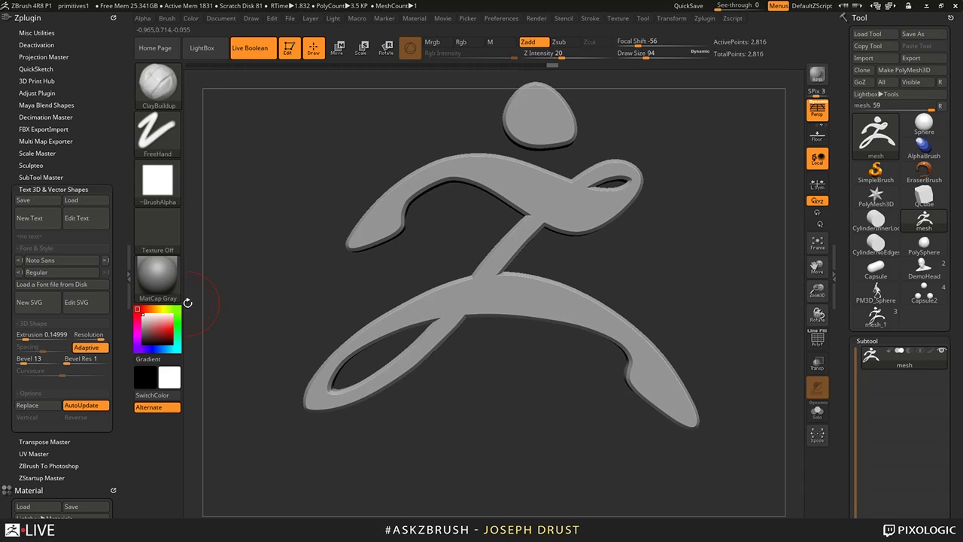
pyautogui.moveTo(187, 304); pyautogui.dragTo(497, 282)
pyautogui.keyDown('alt'); pyautogui.moveTo(689, 297); pyautogui.dragTo(666, 264); pyautogui.keyUp('alt')
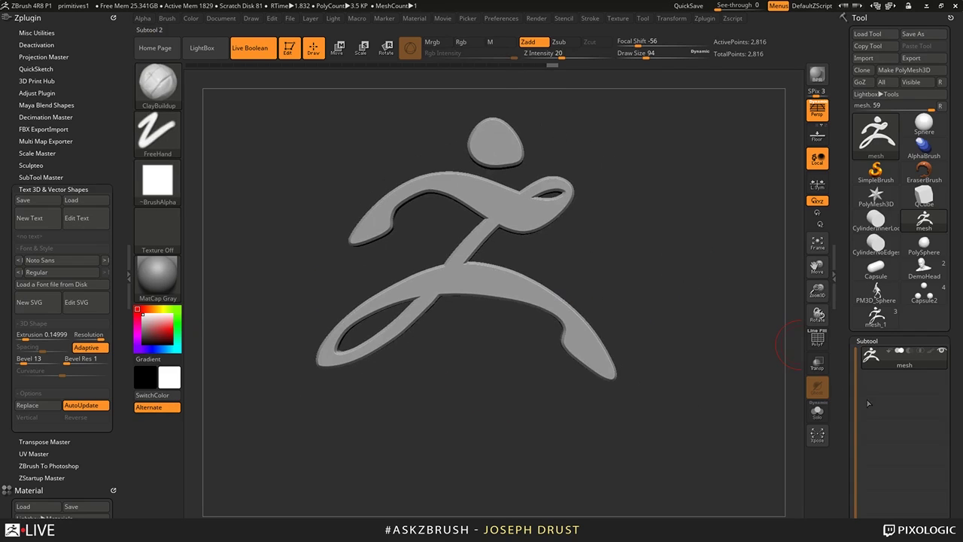
pyautogui.scroll(-5, 867, 404)
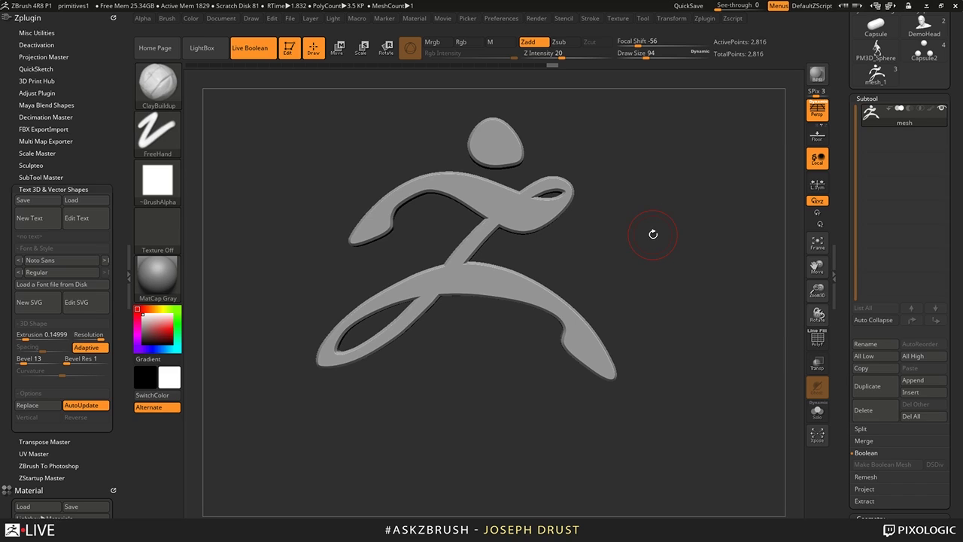
pyautogui.click(914, 380)
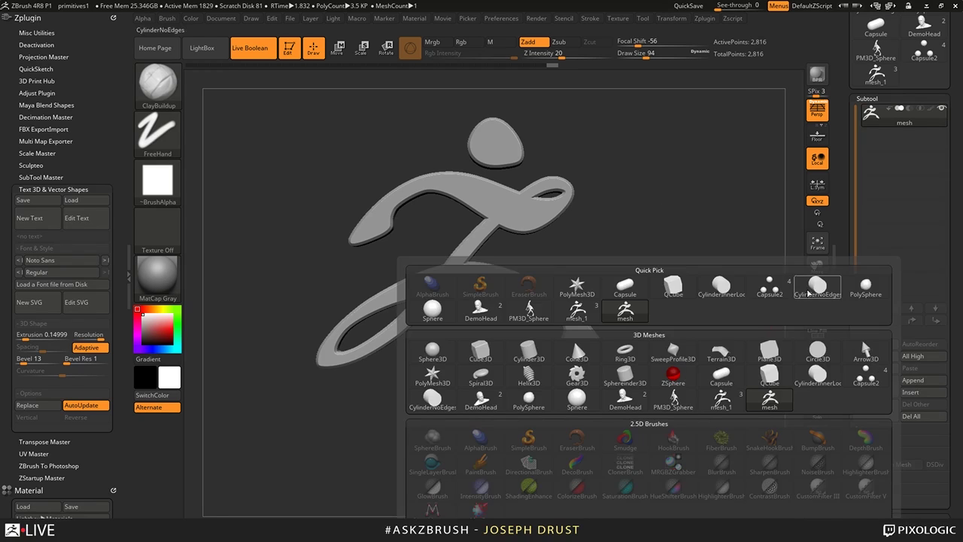
pyautogui.moveTo(873, 297)
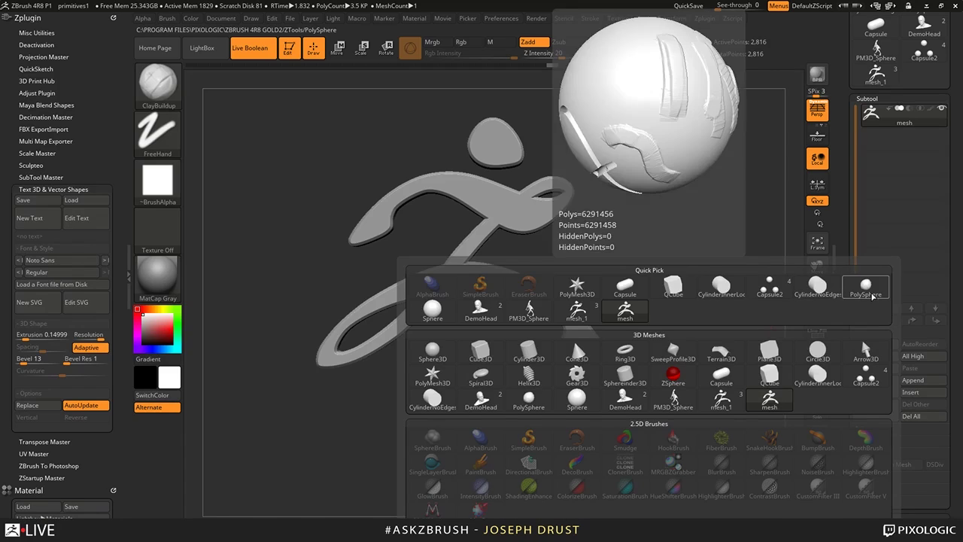
pyautogui.moveTo(839, 151); pyautogui.dragTo(836, 226)
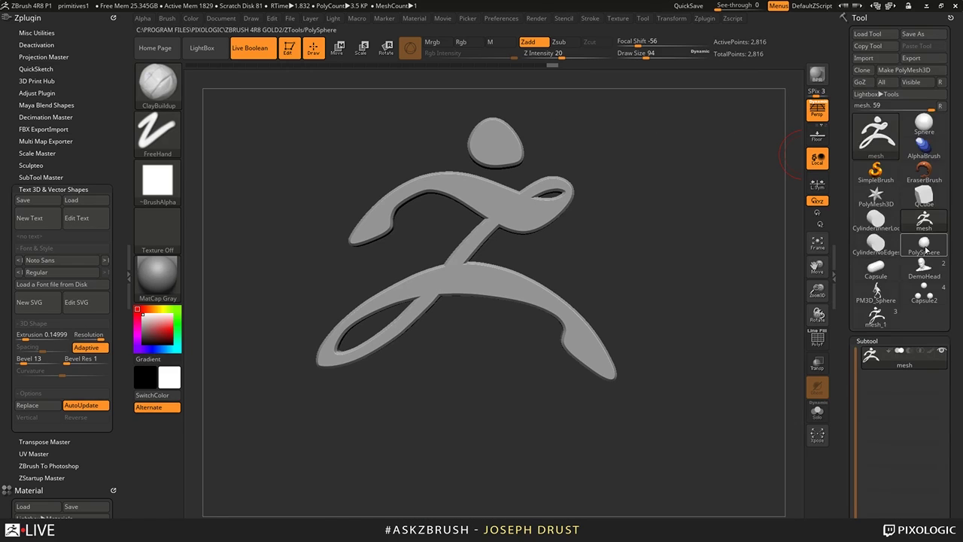
# - Make the PolySphere the active tool and replace it with the Sphere tool
pyautogui.moveTo(926, 250)
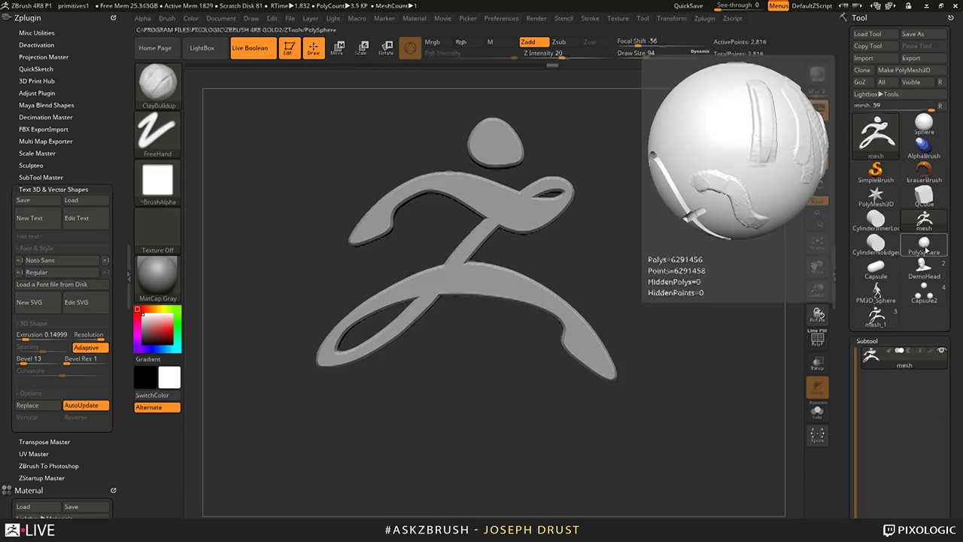
pyautogui.click(925, 248)
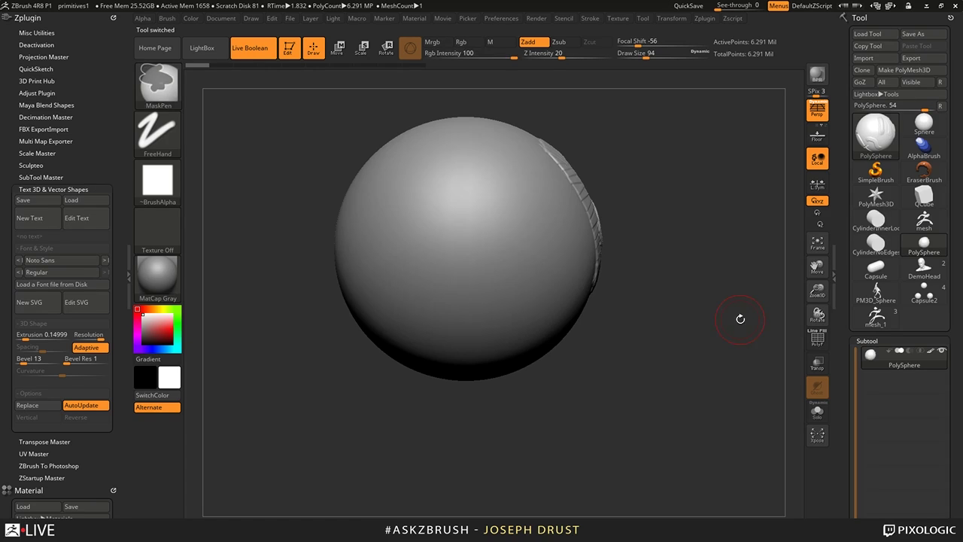
pyautogui.press('ctrl')
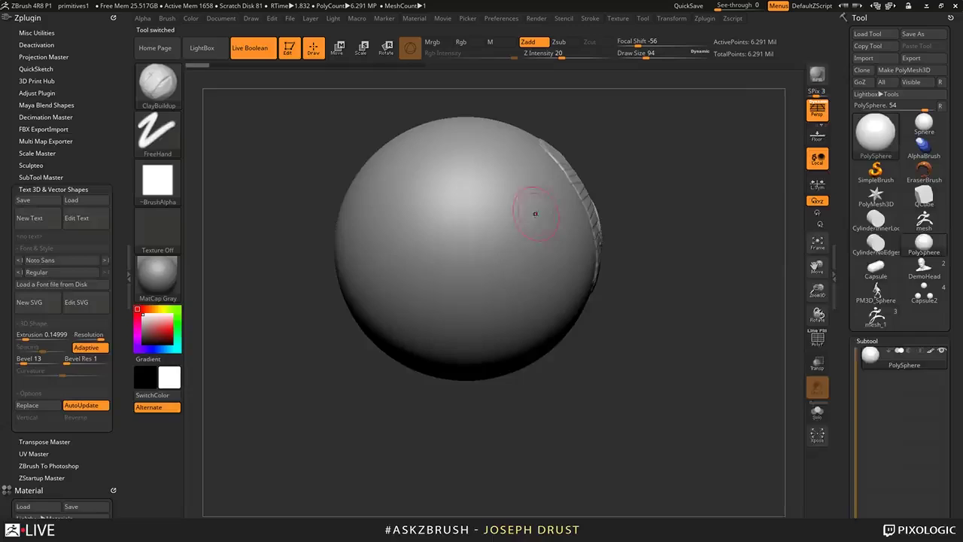
pyautogui.click(924, 245)
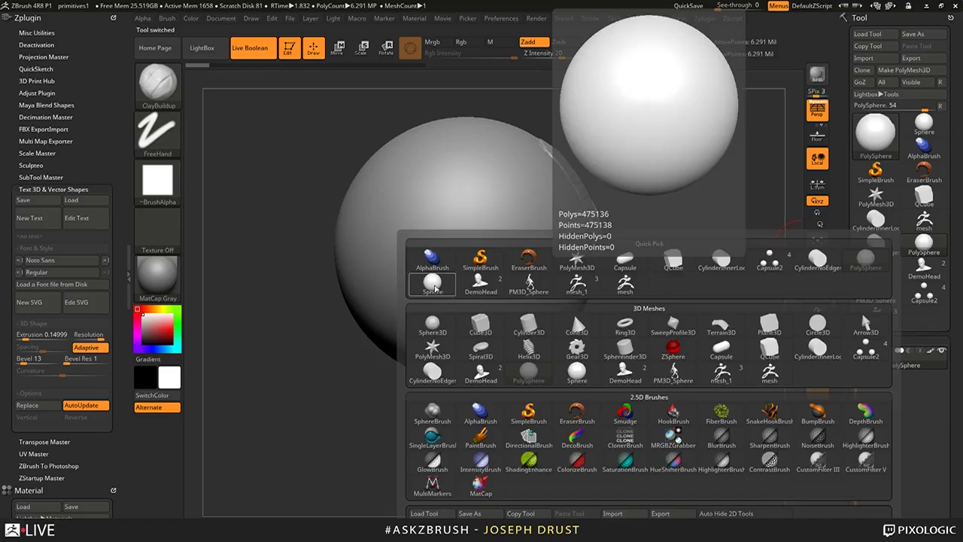
pyautogui.click(433, 286)
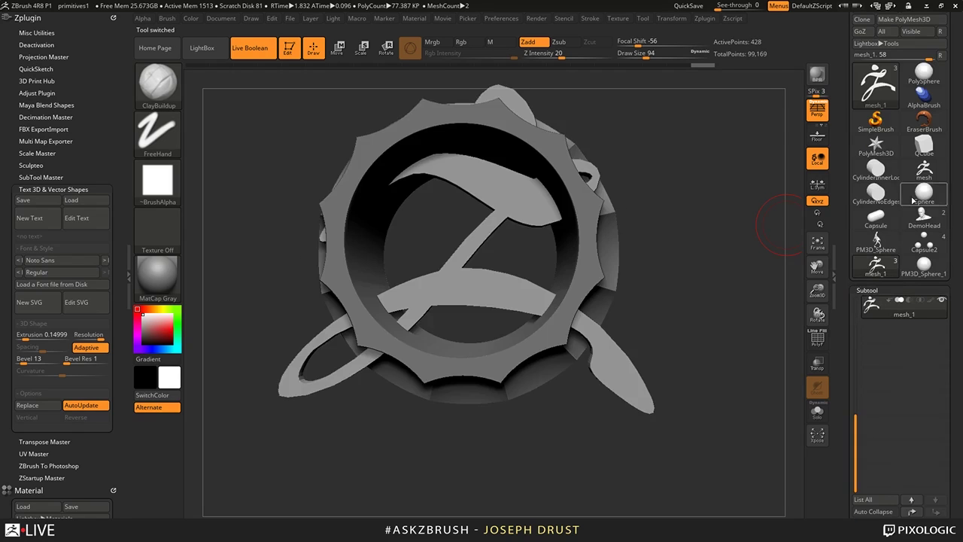
# - Return to the extruded logo mesh tool and append PM3D_Sphere_1 to it as a subtool
pyautogui.click(922, 172)
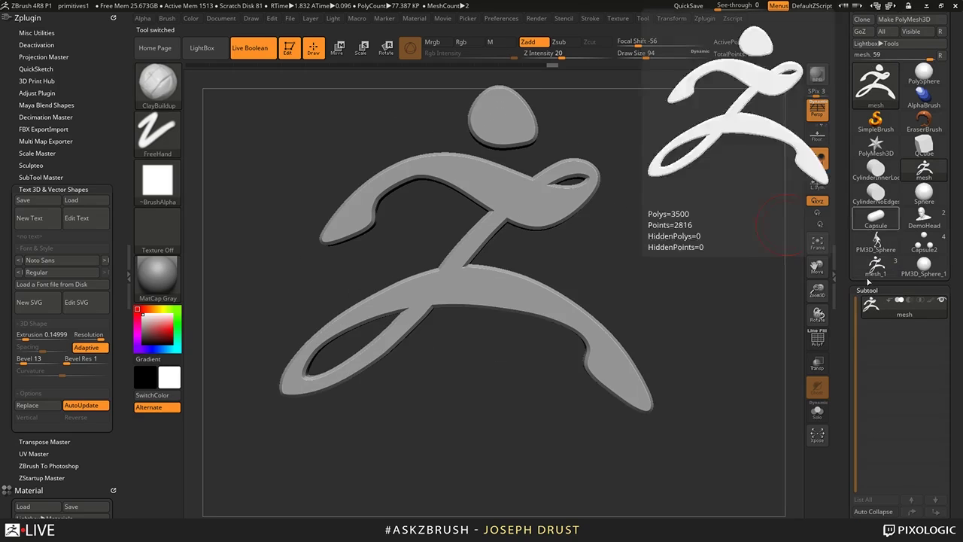
pyautogui.scroll(-5, 834, 450)
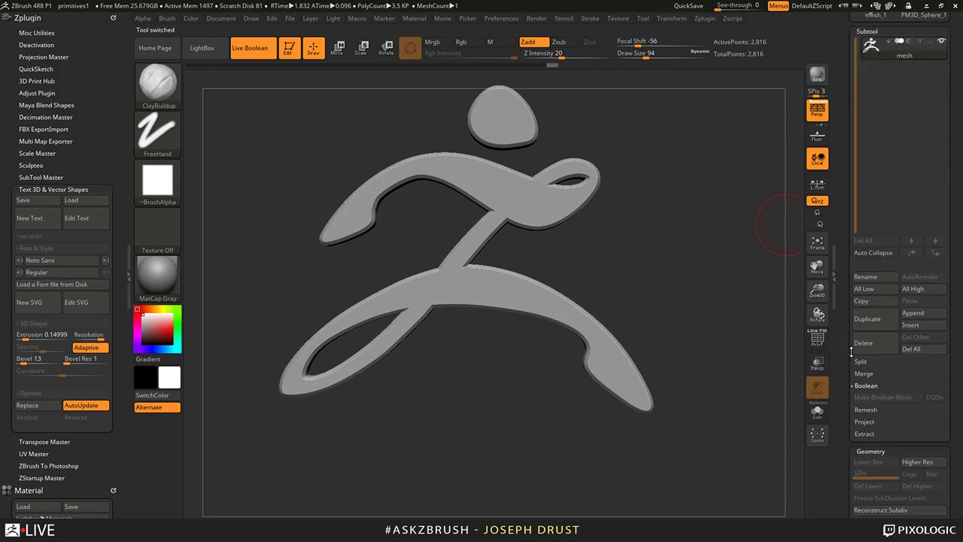
pyautogui.click(913, 313)
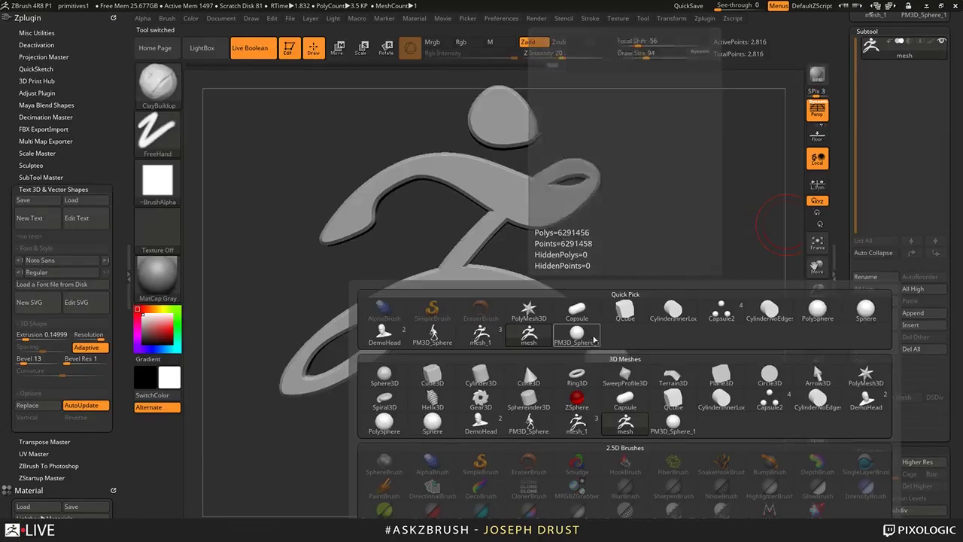
pyautogui.moveTo(591, 342)
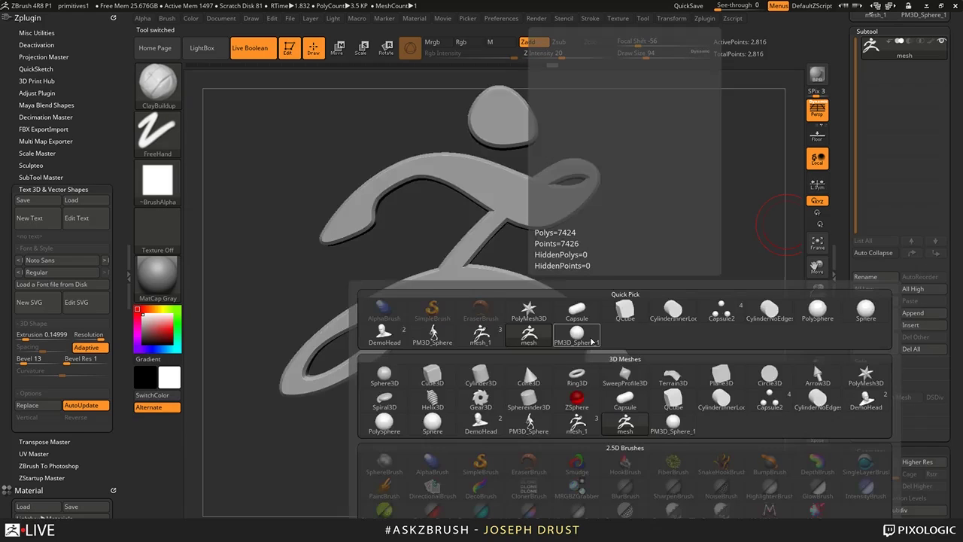
pyautogui.click(592, 342)
# - Scale the appended sphere uniformly to about twice its size with the move gizmo
pyautogui.press('w')
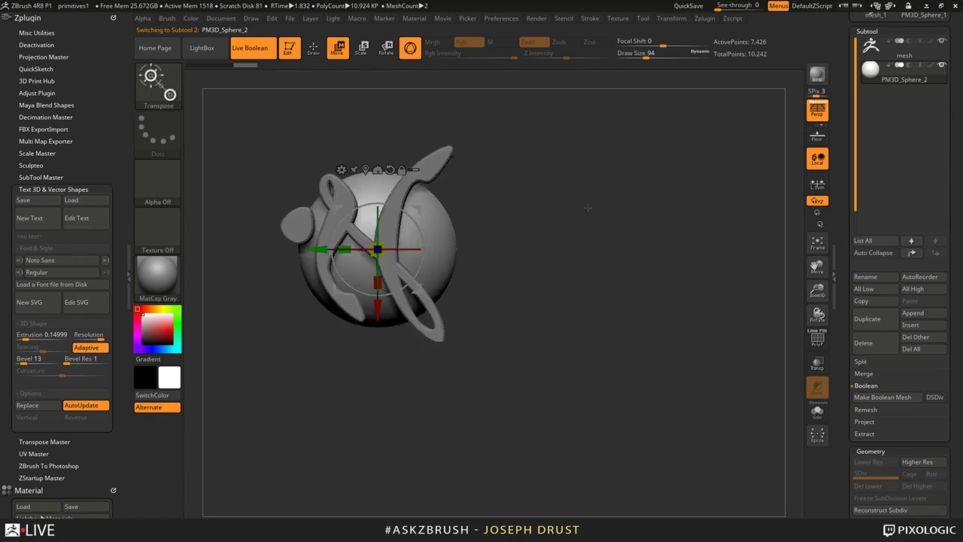
pyautogui.moveTo(588, 208); pyautogui.dragTo(690, 222)
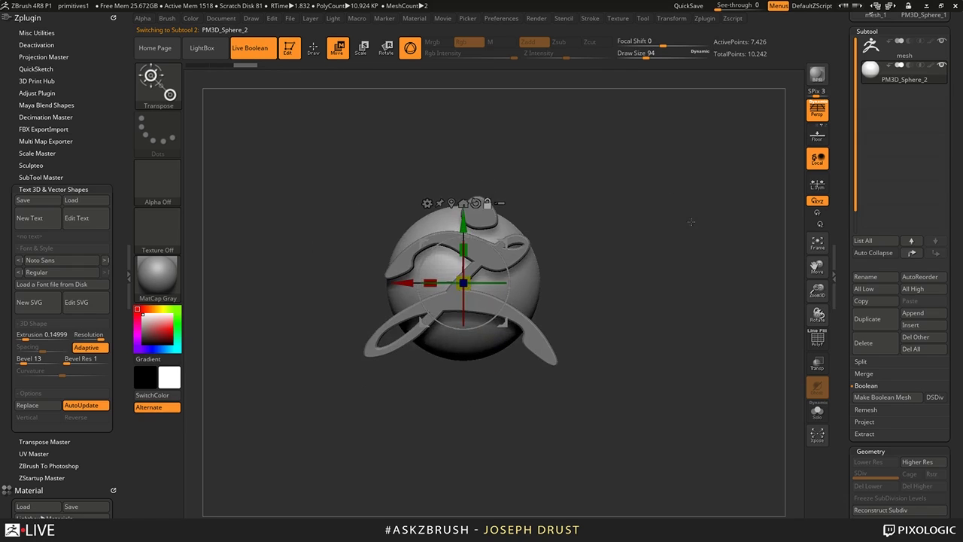
pyautogui.moveTo(468, 280); pyautogui.dragTo(572, 278)
pyautogui.moveTo(618, 226); pyautogui.dragTo(640, 248)
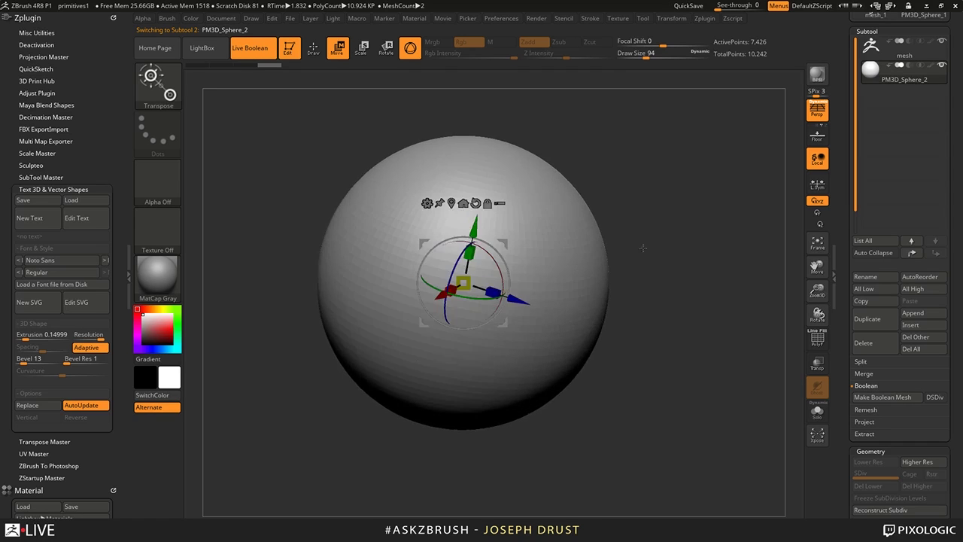
# - Move the sphere back so the logo sits on its front surface, adjust its height slightly, and return to Draw mode
pyautogui.moveTo(516, 307); pyautogui.dragTo(457, 289)
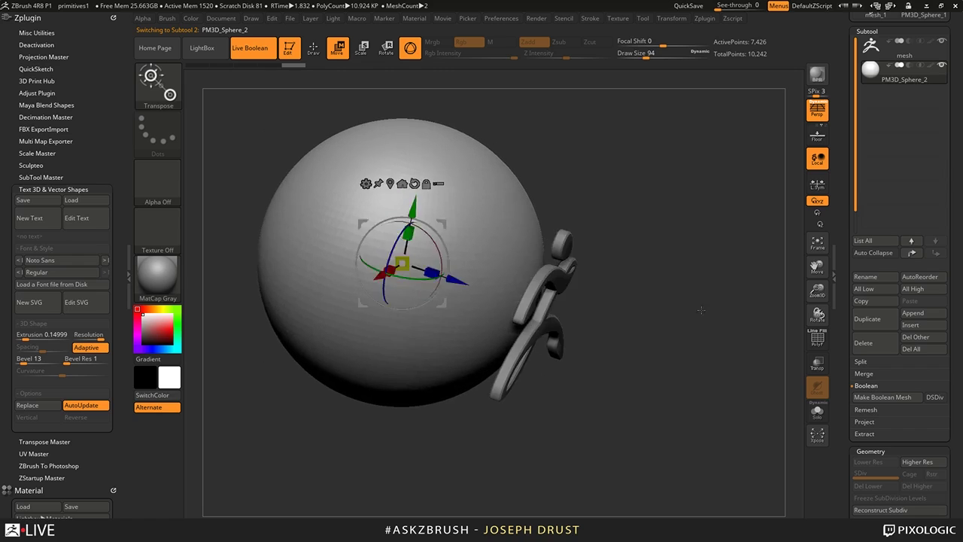
pyautogui.keyDown('shift'); pyautogui.moveTo(701, 309); pyautogui.dragTo(671, 276); pyautogui.keyUp('shift')
pyautogui.moveTo(416, 202)
pyautogui.mouseDown()
pyautogui.moveTo(412, 190)
pyautogui.moveTo(407, 205)
pyautogui.mouseUp()
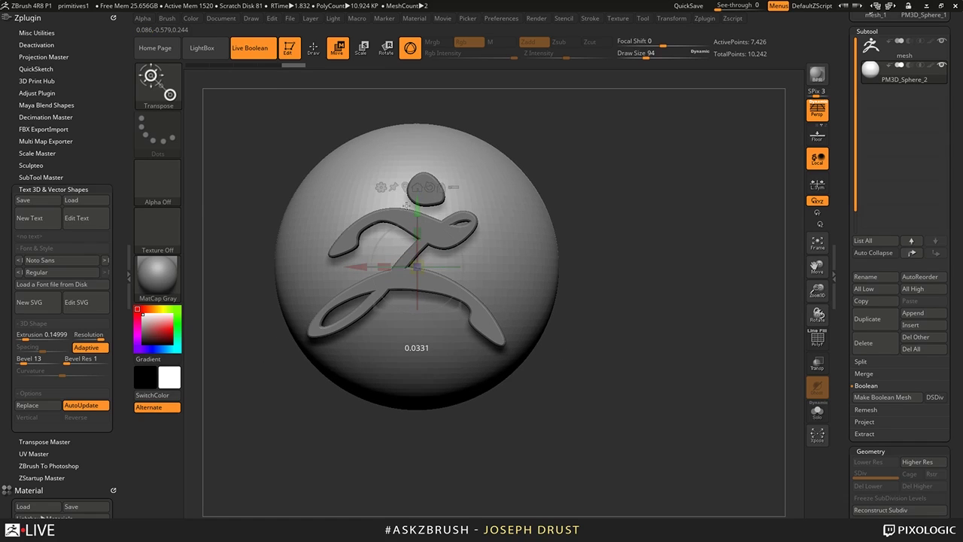
pyautogui.moveTo(609, 163)
pyautogui.keyDown('alt'); pyautogui.mouseDown()
pyautogui.moveTo(616, 149)
pyautogui.moveTo(646, 168)
pyautogui.moveTo(663, 275)
pyautogui.mouseUp(); pyautogui.keyUp('alt')
pyautogui.press('q')
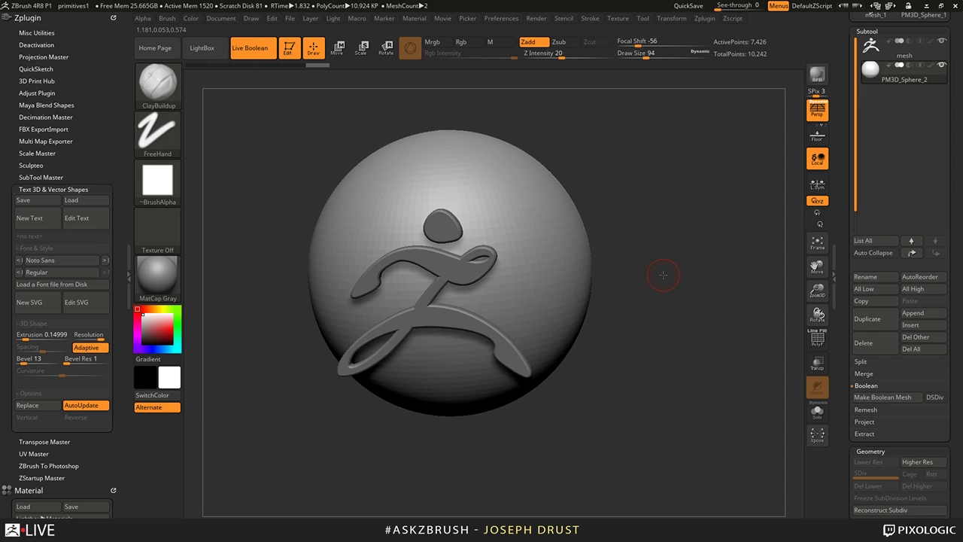
pyautogui.moveTo(663, 275); pyautogui.dragTo(702, 168)
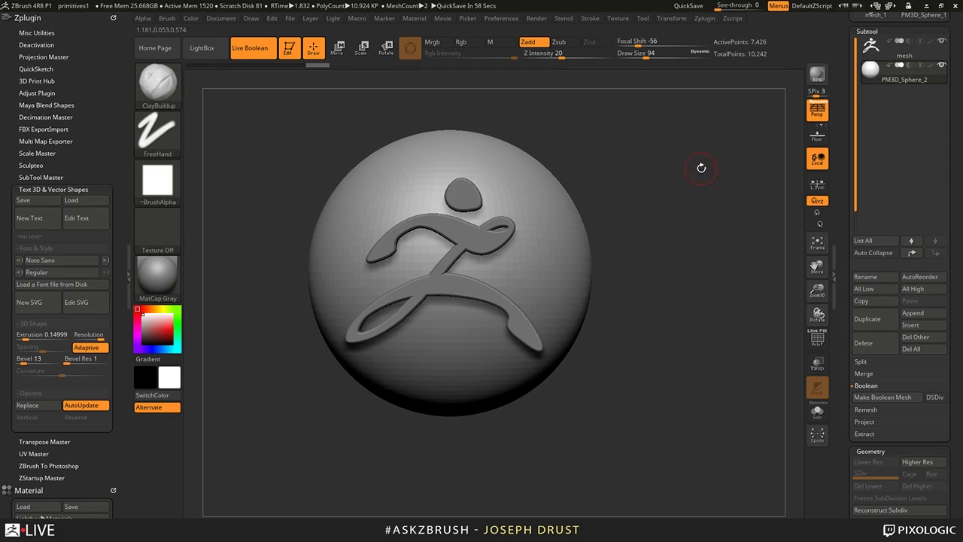
# - Select the logo mesh subtool and choose the MatchMaker sculpting brush
pyautogui.moveTo(899, 64)
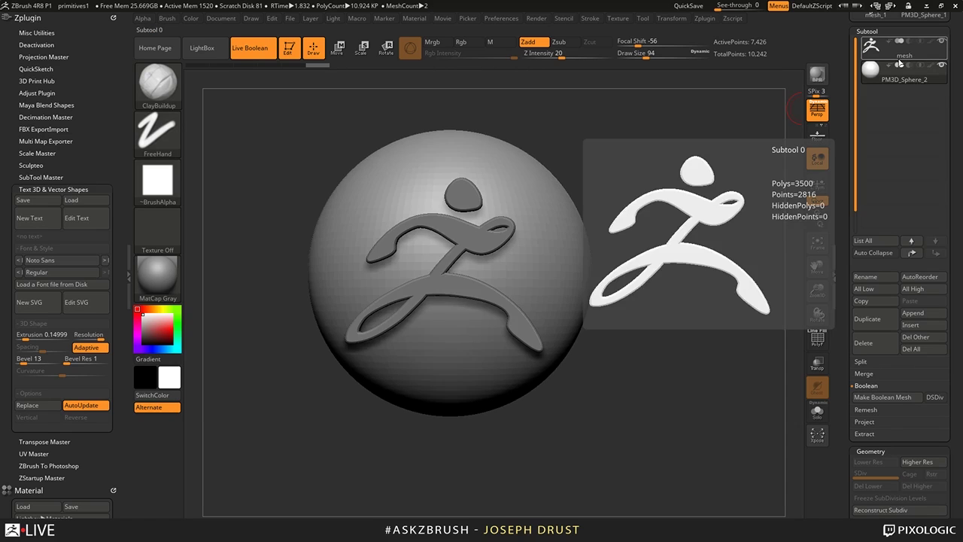
pyautogui.click(900, 60)
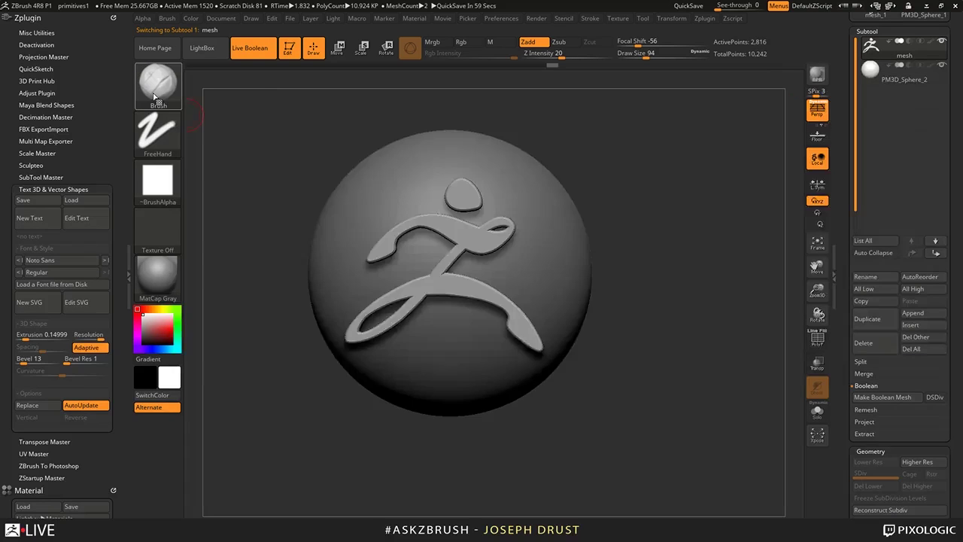
pyautogui.click(156, 86)
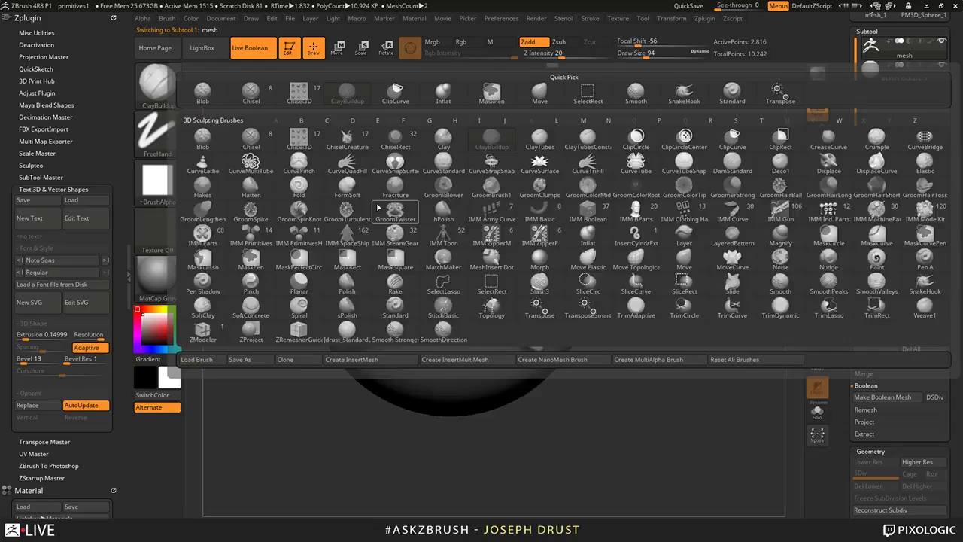
pyautogui.press('m')
pyautogui.click(445, 261)
pyautogui.moveTo(727, 237); pyautogui.dragTo(783, 237)
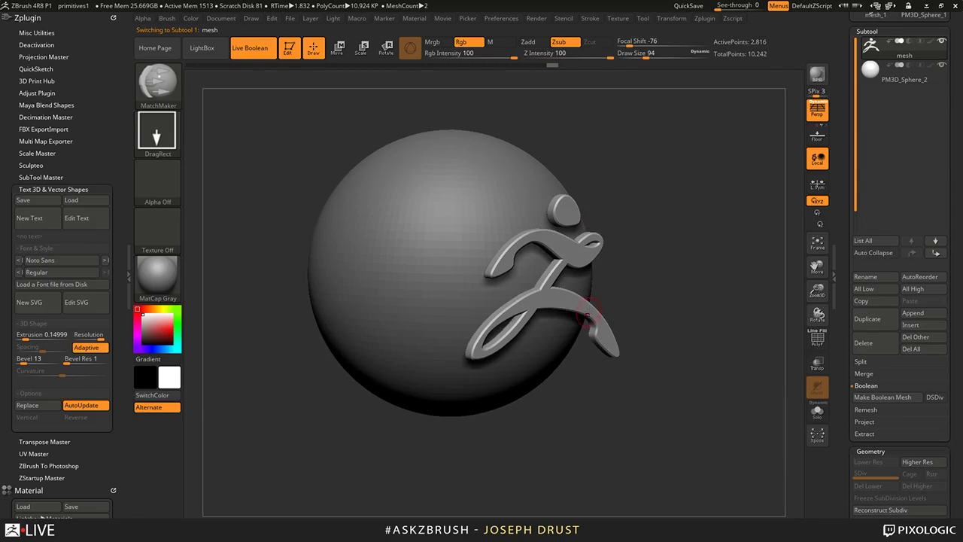
# - Try to conform the low-resolution logo to the sphere with MatchMaker, undoing the strokes and redoing the last one
pyautogui.keyDown('shift'); pyautogui.moveTo(667, 299); pyautogui.dragTo(487, 301); pyautogui.keyUp('shift')
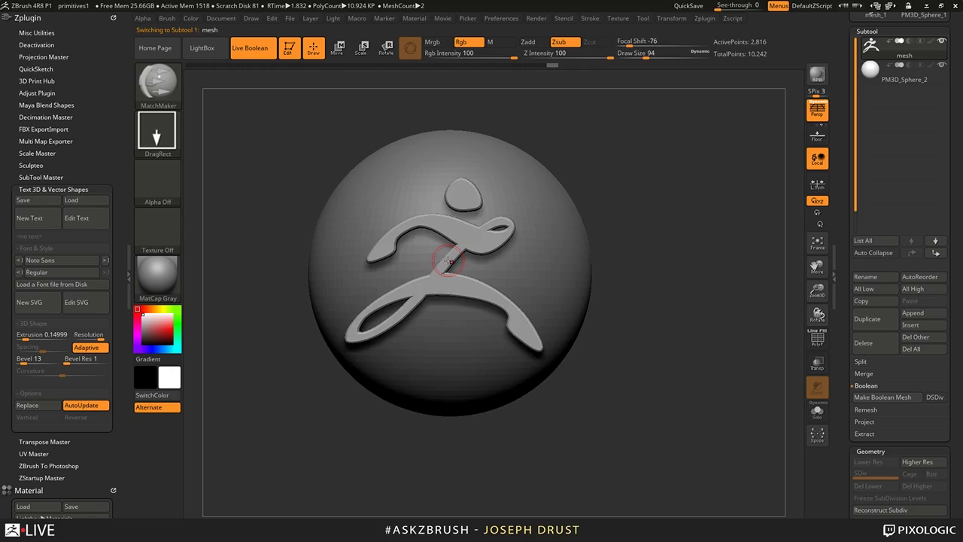
pyautogui.moveTo(724, 219)
pyautogui.mouseDown()
pyautogui.moveTo(661, 213)
pyautogui.moveTo(780, 198)
pyautogui.moveTo(721, 204)
pyautogui.mouseUp()
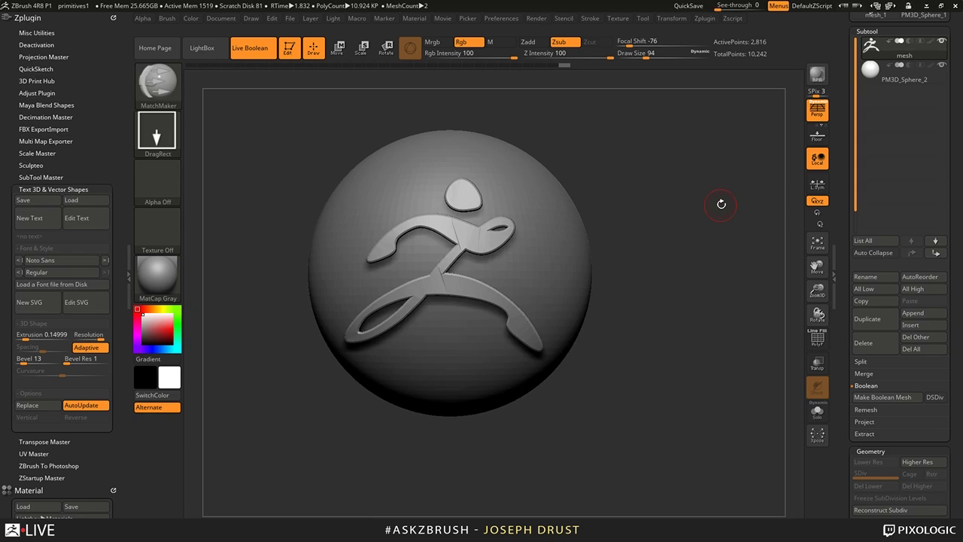
pyautogui.moveTo(721, 204); pyautogui.dragTo(715, 310)
pyautogui.hotkey('ctrl', 'z')
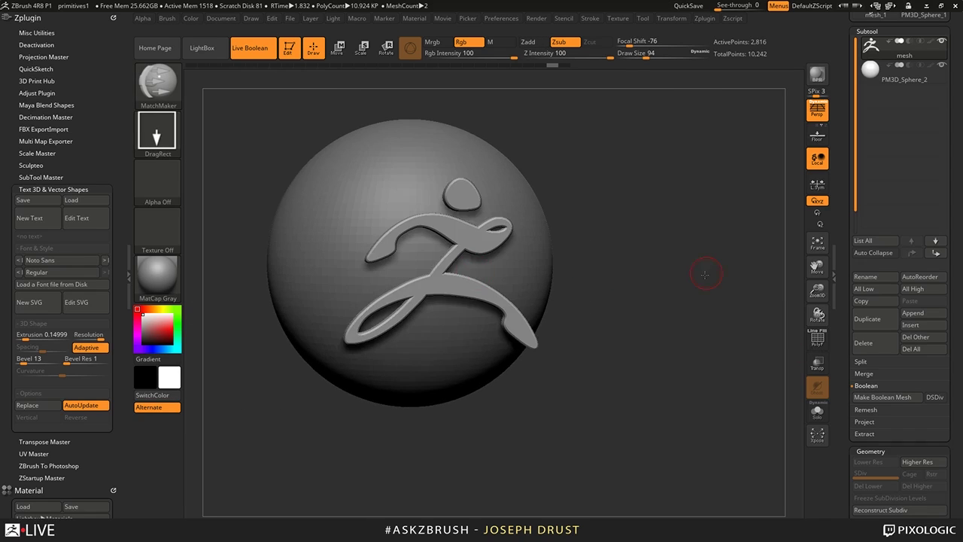
pyautogui.moveTo(455, 258); pyautogui.dragTo(534, 342)
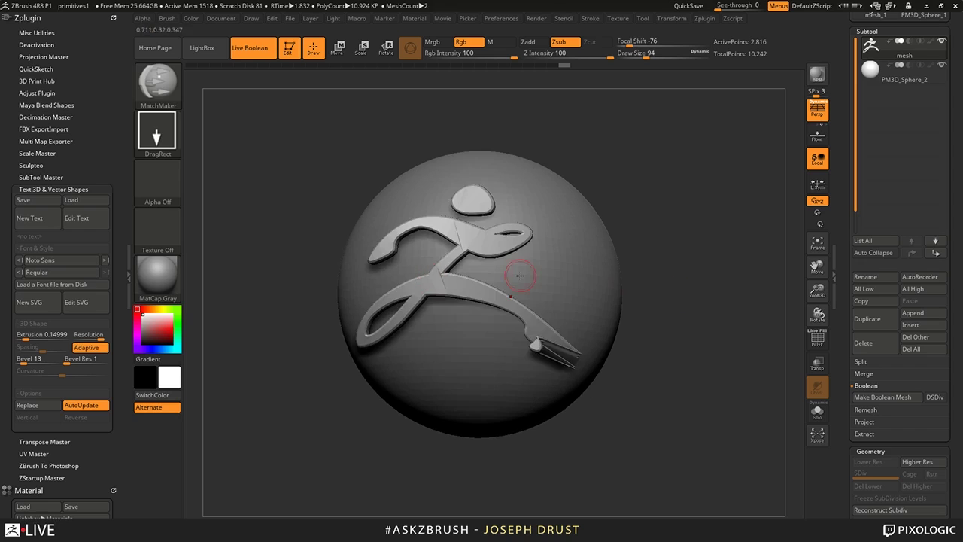
pyautogui.hotkey('ctrl', 'z')
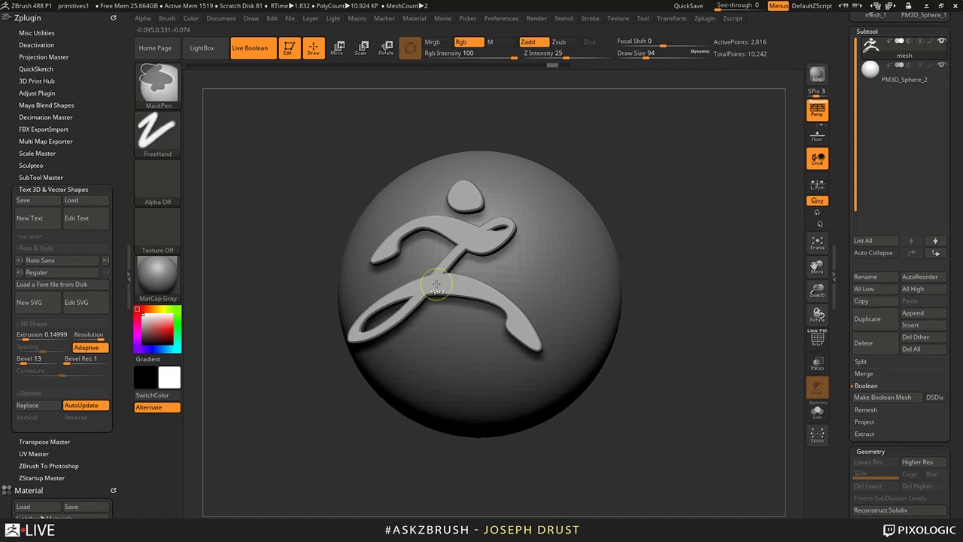
pyautogui.hotkey('ctrl', 'shift', 'z')
# - Examine the logo's topology with the polyframe display and turn the wireframe off
pyautogui.moveTo(691, 300); pyautogui.dragTo(704, 339)
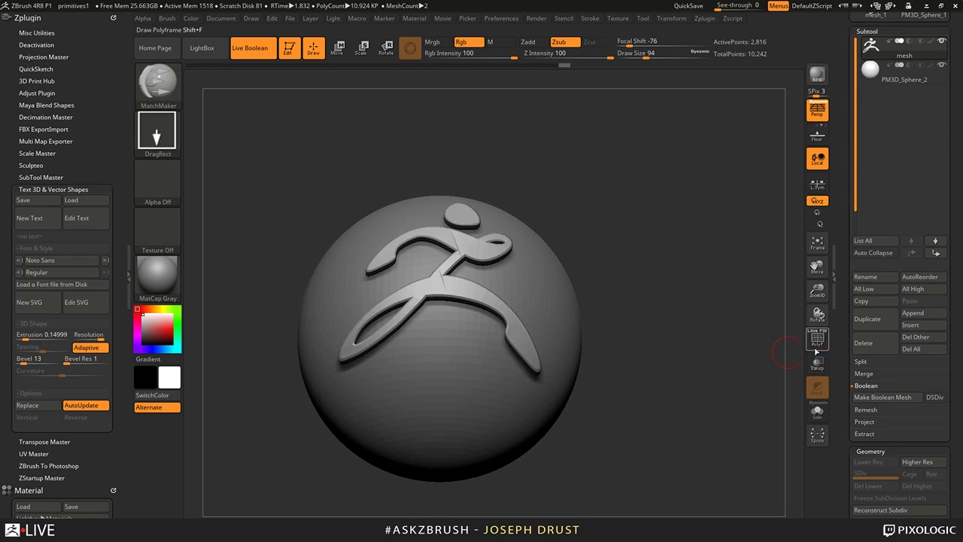
pyautogui.click(817, 340)
pyautogui.moveTo(734, 229)
pyautogui.keyDown('alt'); pyautogui.mouseDown()
pyautogui.moveTo(719, 250)
pyautogui.moveTo(632, 218)
pyautogui.mouseUp(); pyautogui.keyUp('alt')
pyautogui.press('ctrl')
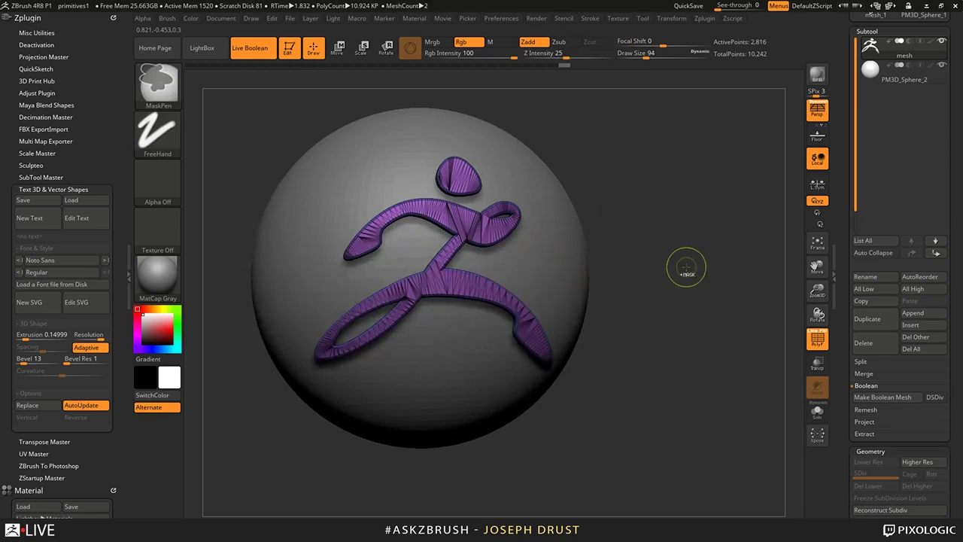
pyautogui.moveTo(686, 263); pyautogui.dragTo(804, 338)
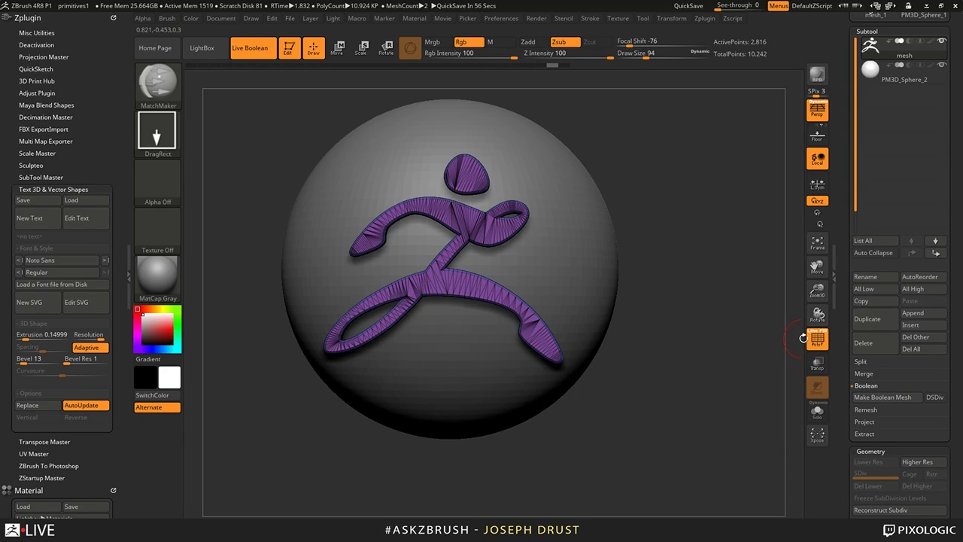
pyautogui.click(813, 342)
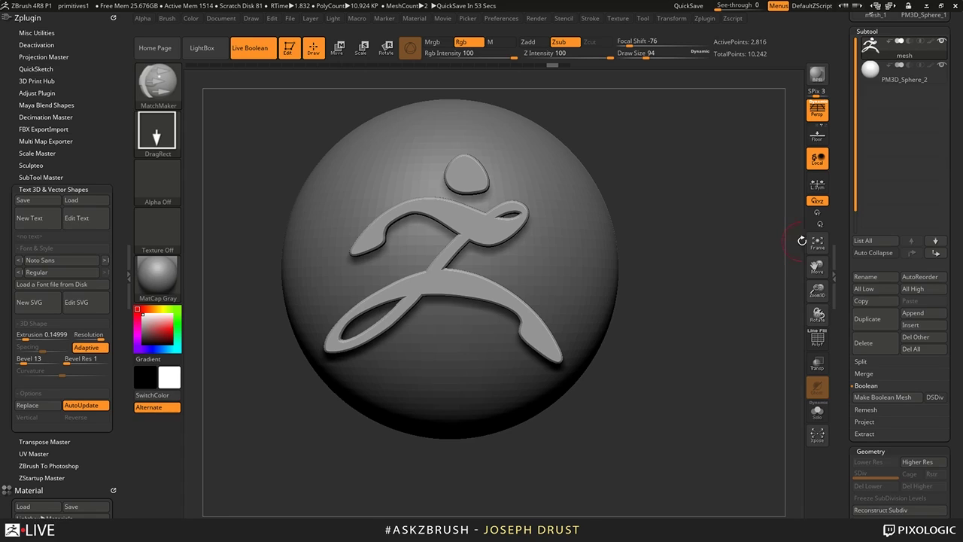
# - Try to DynaMesh the logo at resolution 128 and undo the remesh
pyautogui.moveTo(843, 312); pyautogui.dragTo(840, 229)
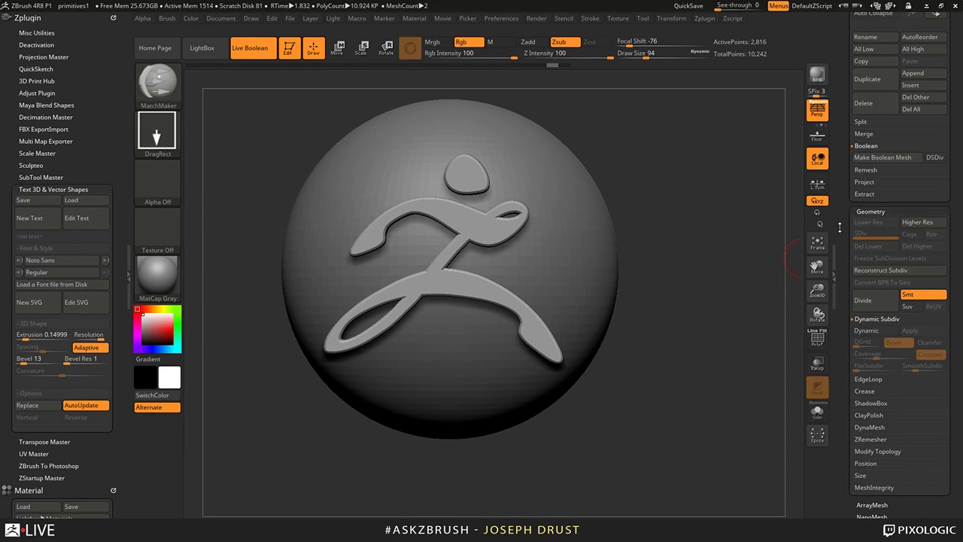
pyautogui.click(894, 426)
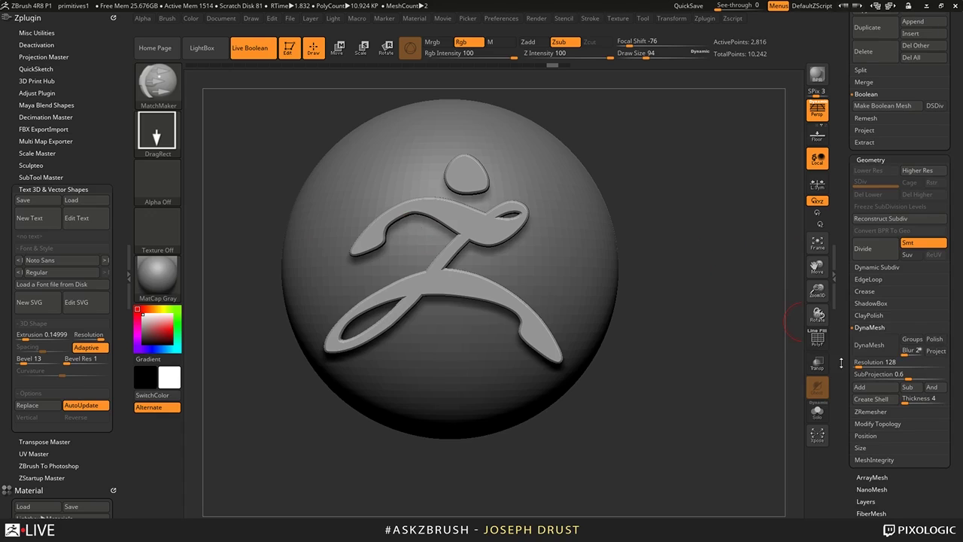
pyautogui.click(870, 345)
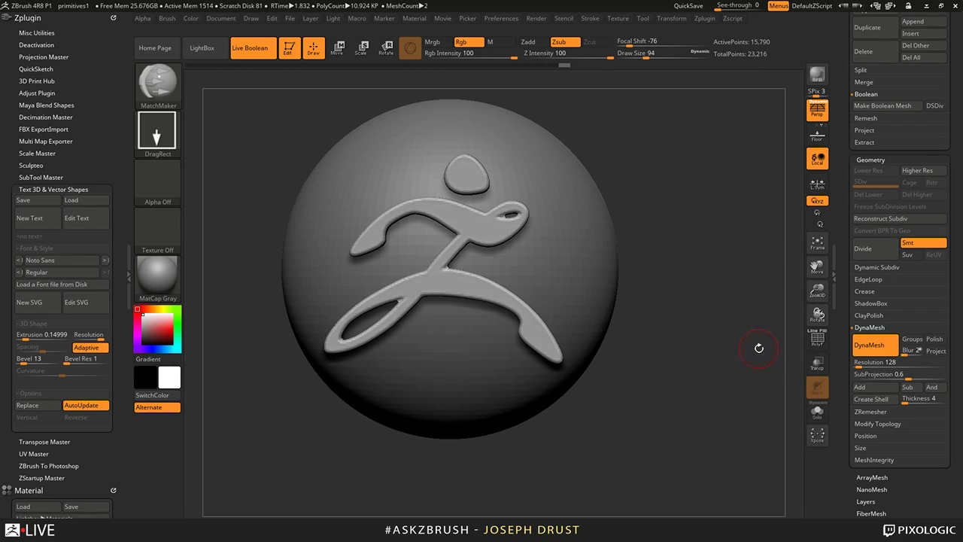
pyautogui.hotkey('ctrl', 'z')
# - Set the DynaMesh resolution to 512 and blur to 0, and DynaMesh the logo
pyautogui.click(866, 362)
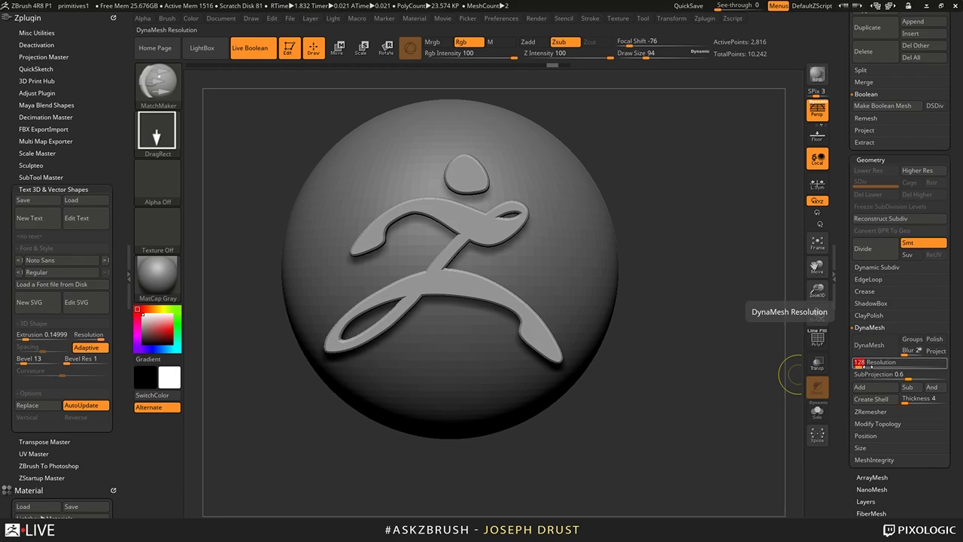
pyautogui.write('512')
pyautogui.press('Return')
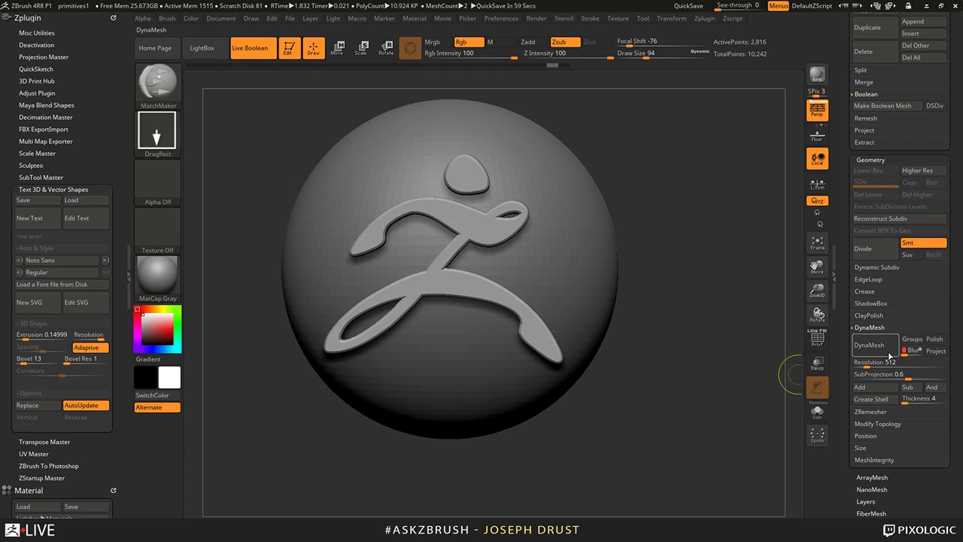
pyautogui.click(889, 352)
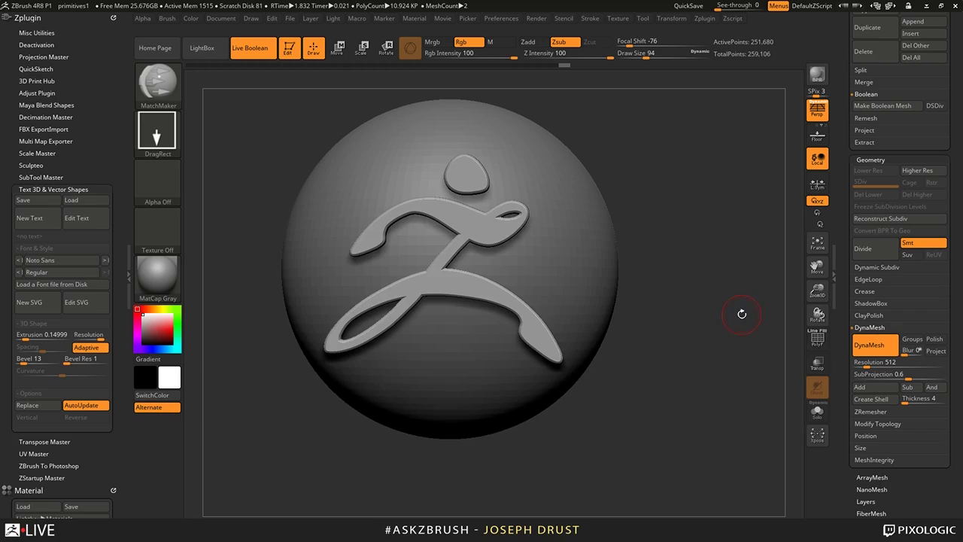
# - Conform the DynaMeshed logo to the sphere's curvature with the MatchMaker brush and inspect the wrapped shape up close
pyautogui.moveTo(742, 314); pyautogui.dragTo(704, 197)
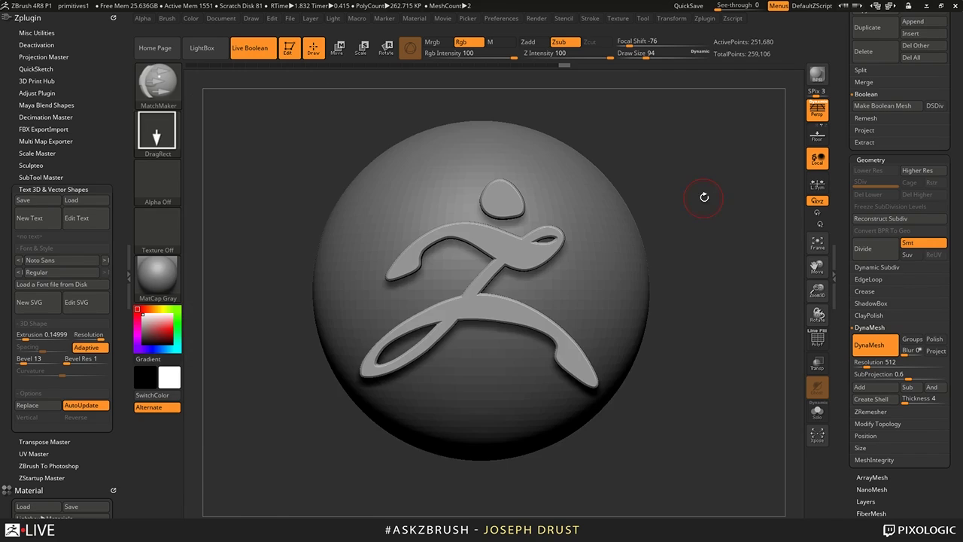
pyautogui.moveTo(482, 302); pyautogui.dragTo(632, 301)
pyautogui.moveTo(670, 181)
pyautogui.mouseDown()
pyautogui.moveTo(735, 161)
pyautogui.moveTo(729, 194)
pyautogui.moveTo(710, 176)
pyautogui.moveTo(734, 218)
pyautogui.moveTo(693, 208)
pyautogui.moveTo(647, 218)
pyautogui.mouseUp()
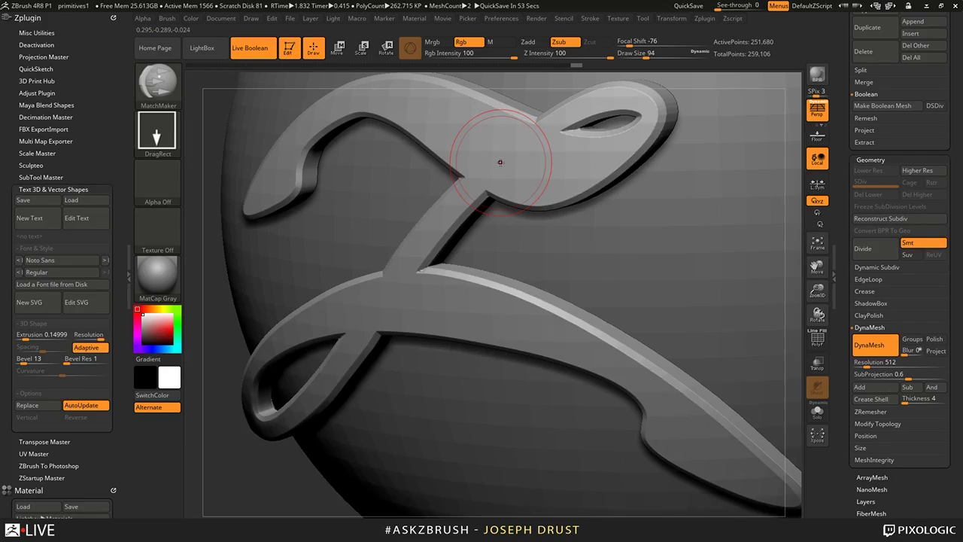
pyautogui.keyDown('ctrl'); pyautogui.moveTo(501, 162); pyautogui.dragTo(306, 217, button='right'); pyautogui.keyUp('ctrl')
pyautogui.moveTo(329, 263)
pyautogui.mouseDown(button='right')
pyautogui.moveTo(387, 195)
pyautogui.moveTo(422, 177)
pyautogui.mouseUp(button='right')
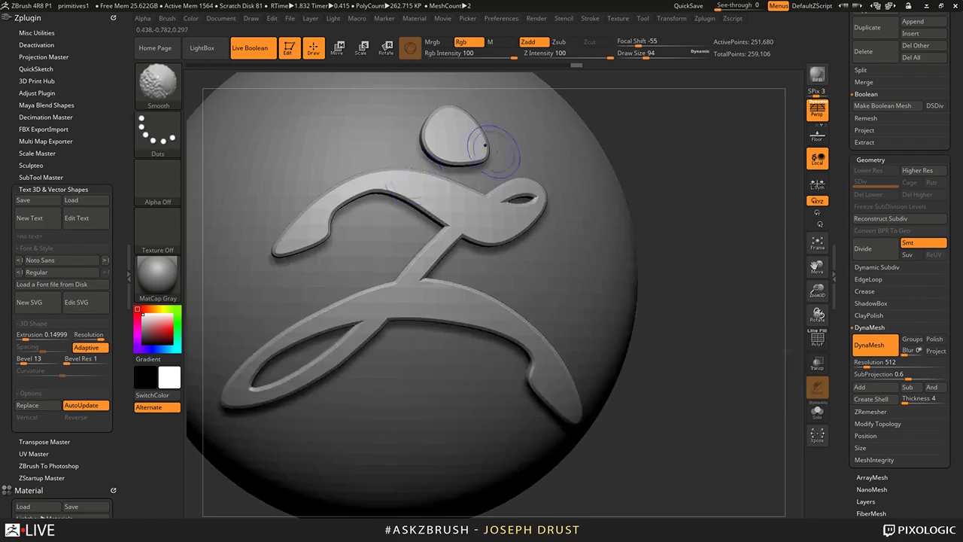
pyautogui.press('f')
# - Select the sphere subtool and subdivide it twice to smooth its surface
pyautogui.moveTo(662, 208)
pyautogui.mouseDown()
pyautogui.moveTo(703, 219)
pyautogui.moveTo(685, 208)
pyautogui.moveTo(734, 198)
pyautogui.mouseUp()
pyautogui.press('ctrl')
pyautogui.click(891, 158)
pyautogui.click(882, 134)
pyautogui.hotkey('ctrl', 'd')
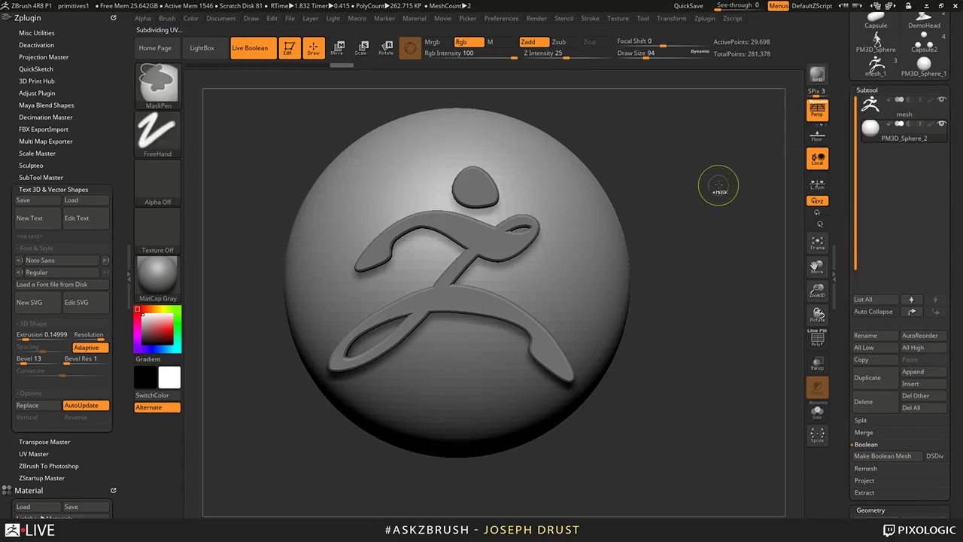
pyautogui.hotkey('ctrl', 'd')
# - Select the logo subtool, move it slightly into the sphere with the move gizmo, and return to Draw mode
pyautogui.click(919, 113)
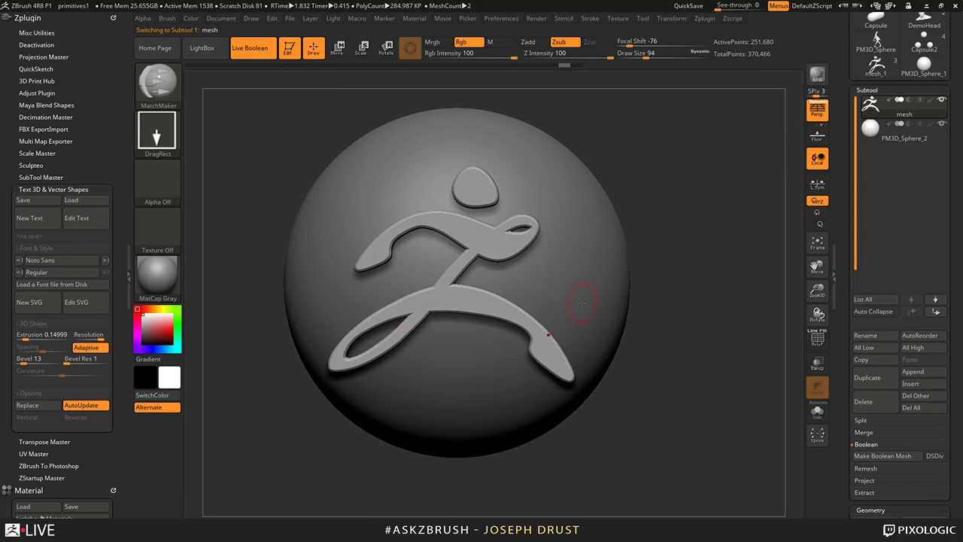
pyautogui.moveTo(920, 114)
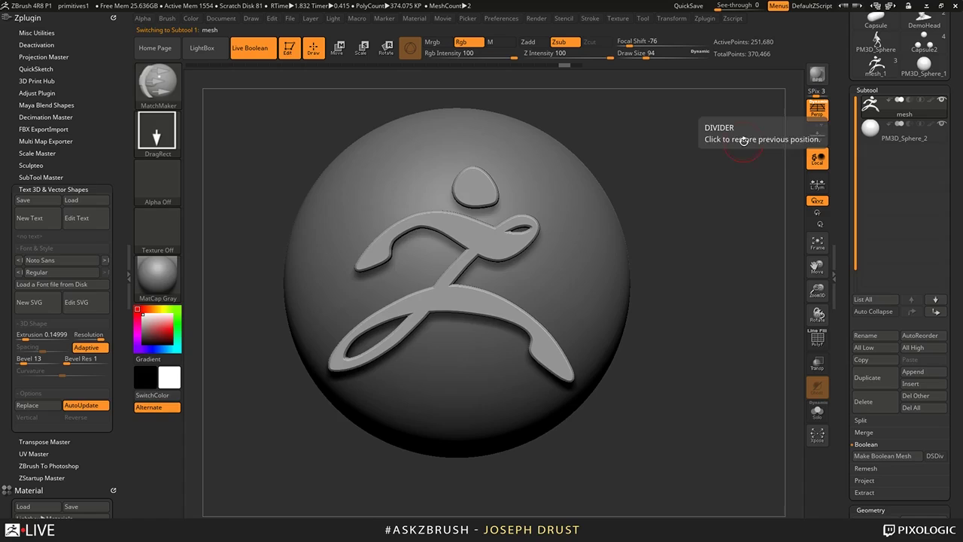
pyautogui.moveTo(637, 193); pyautogui.dragTo(931, 180)
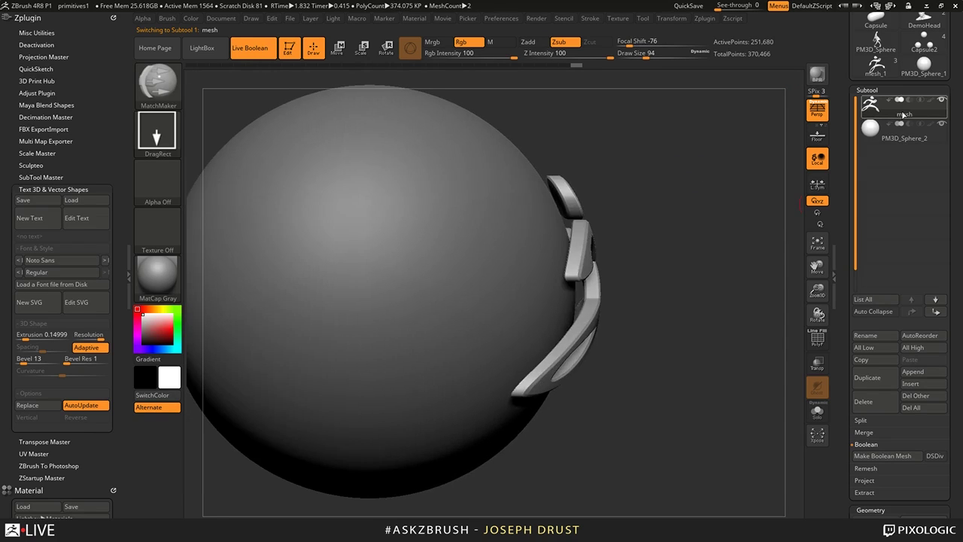
pyautogui.press('w')
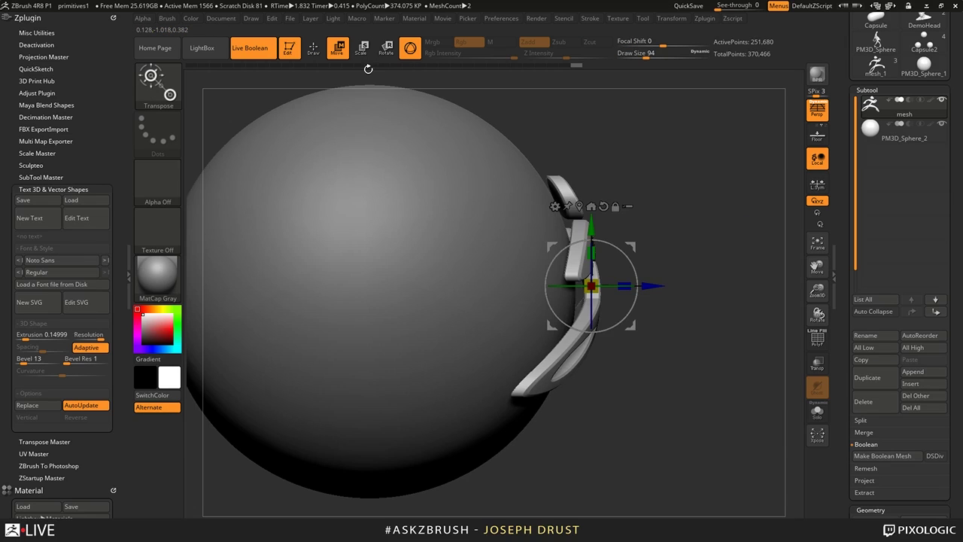
pyautogui.moveTo(652, 286); pyautogui.dragTo(635, 286)
pyautogui.moveTo(761, 440); pyautogui.dragTo(657, 440)
pyautogui.click(313, 49)
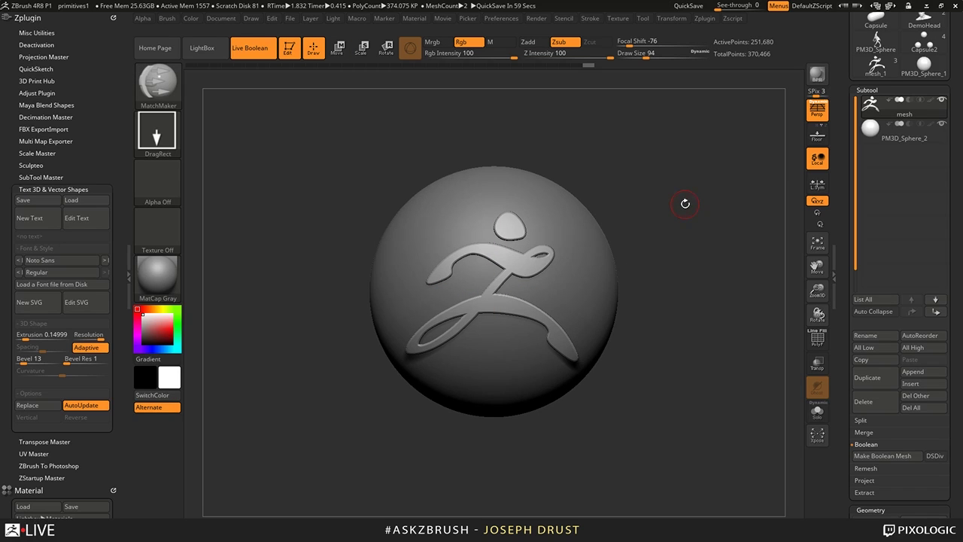
# - Move the sphere above the logo in the subtool order and set the logo to Boolean subtraction
pyautogui.click(873, 132)
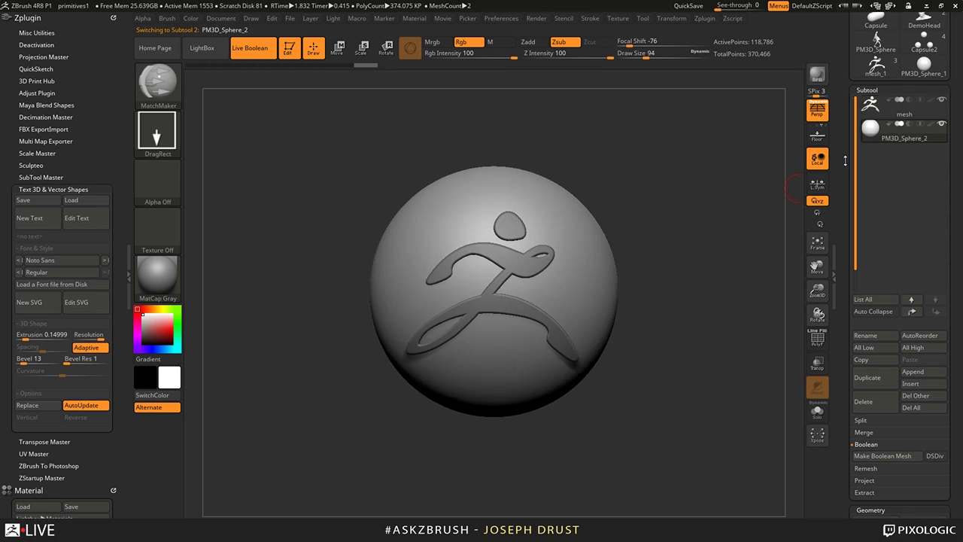
pyautogui.click(910, 312)
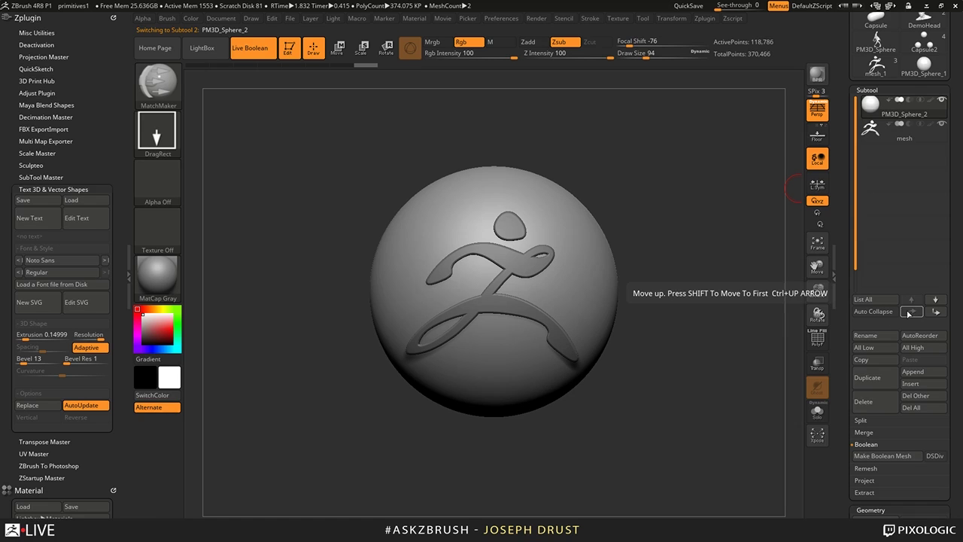
pyautogui.moveTo(906, 142)
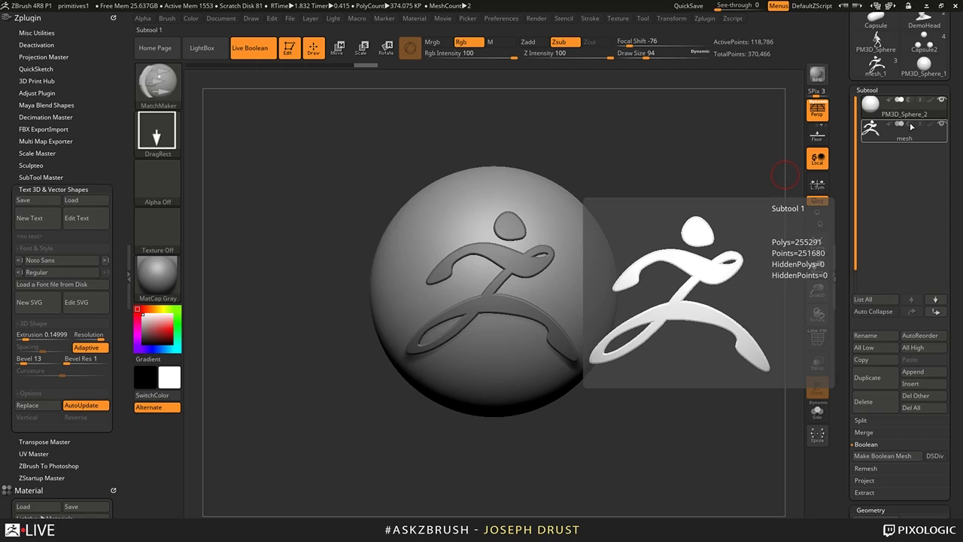
pyautogui.click(910, 125)
pyautogui.moveTo(665, 197); pyautogui.dragTo(706, 275)
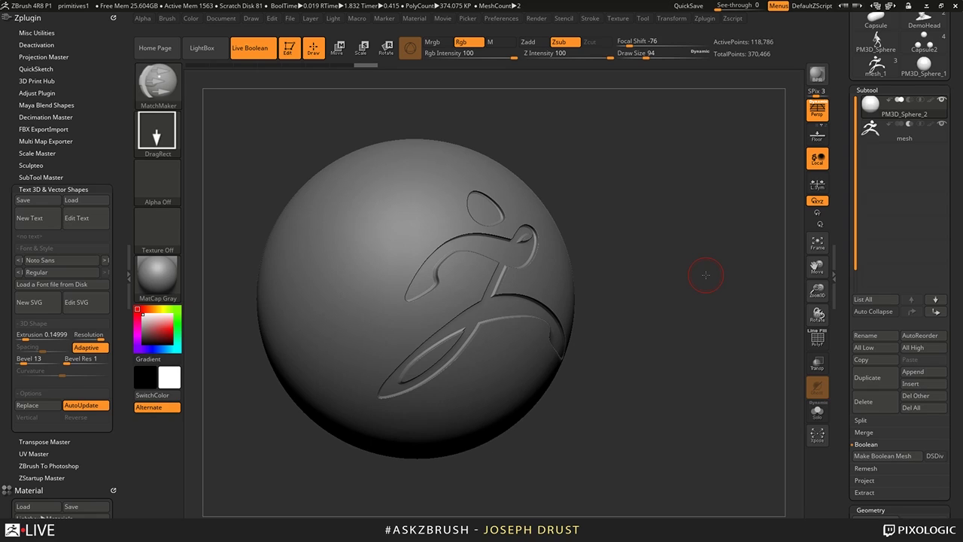
# - Select the subtracting logo, adjust its position in the sphere with the move gizmo, and return to Draw mode
pyautogui.click(907, 132)
pyautogui.press('w')
pyautogui.moveTo(592, 242); pyautogui.dragTo(637, 274)
pyautogui.moveTo(538, 290)
pyautogui.mouseDown()
pyautogui.moveTo(493, 287)
pyautogui.moveTo(555, 283)
pyautogui.moveTo(537, 289)
pyautogui.mouseUp()
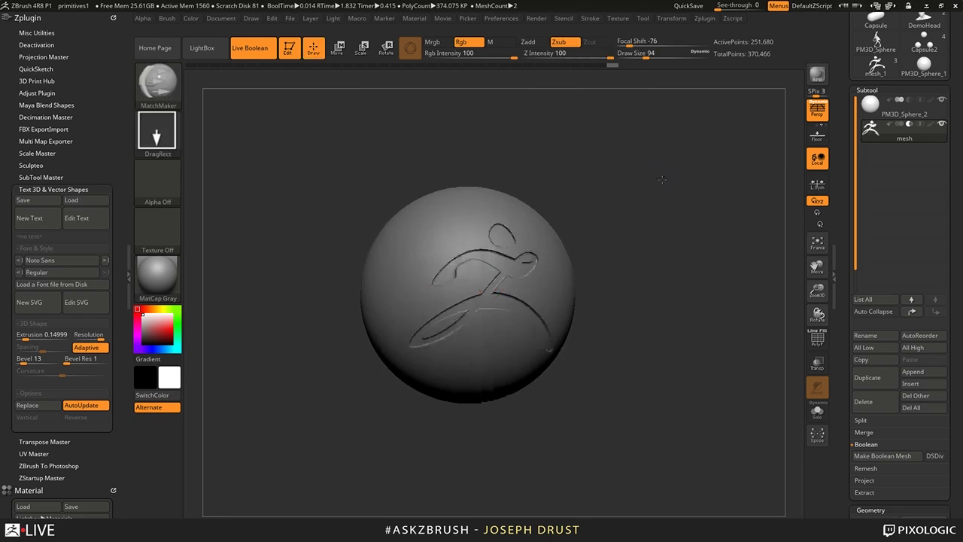
# - Inspect the engraved sphere and the logo subtool alone in Solo mode
pyautogui.moveTo(681, 195); pyautogui.dragTo(663, 196)
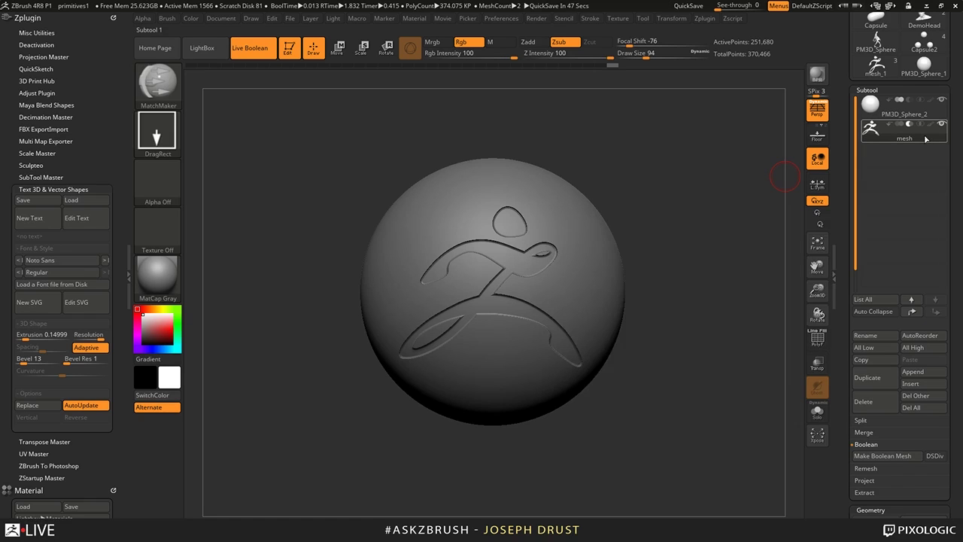
pyautogui.click(673, 246)
pyautogui.moveTo(673, 245); pyautogui.dragTo(688, 269)
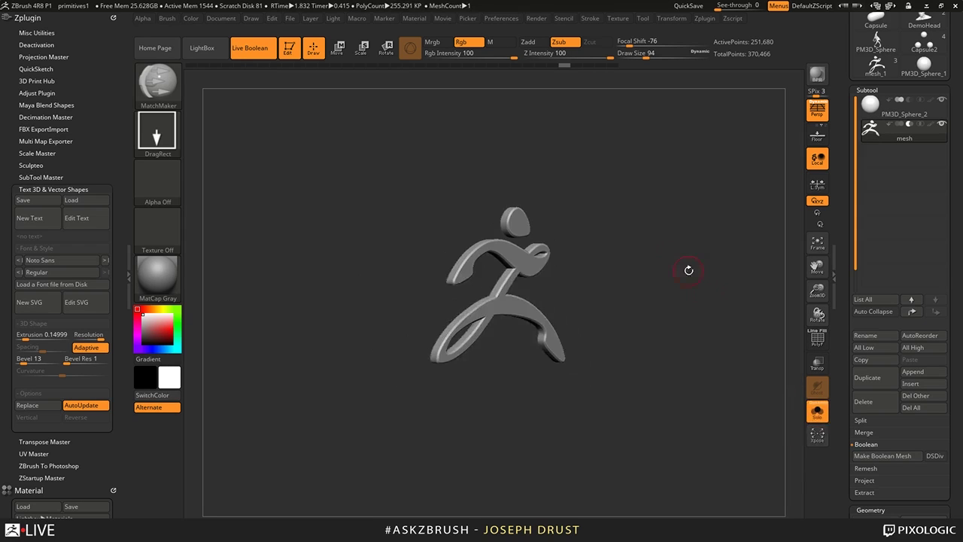
# - Leave Solo mode and bend the logo subtool around the sphere's curvature with the Bend Arc deformer
pyautogui.click(816, 410)
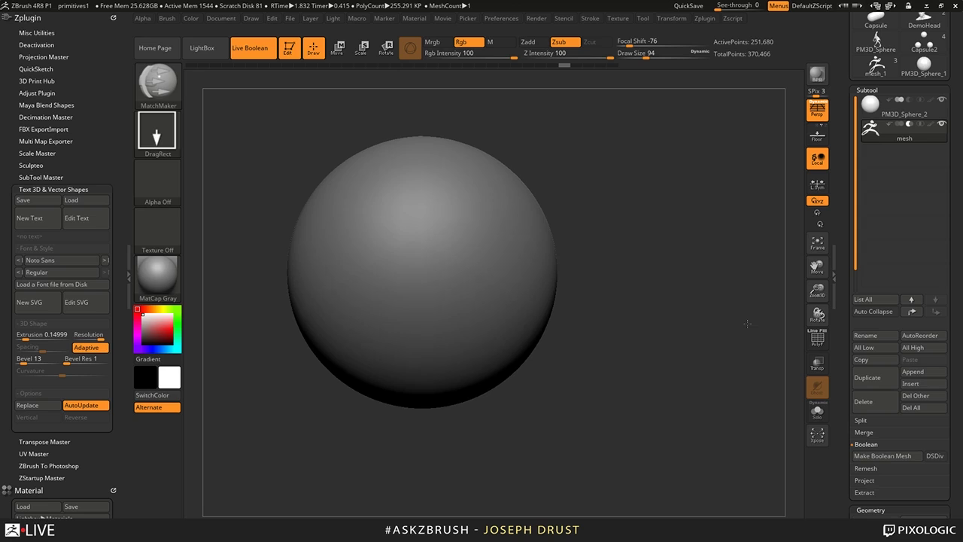
pyautogui.click(337, 48)
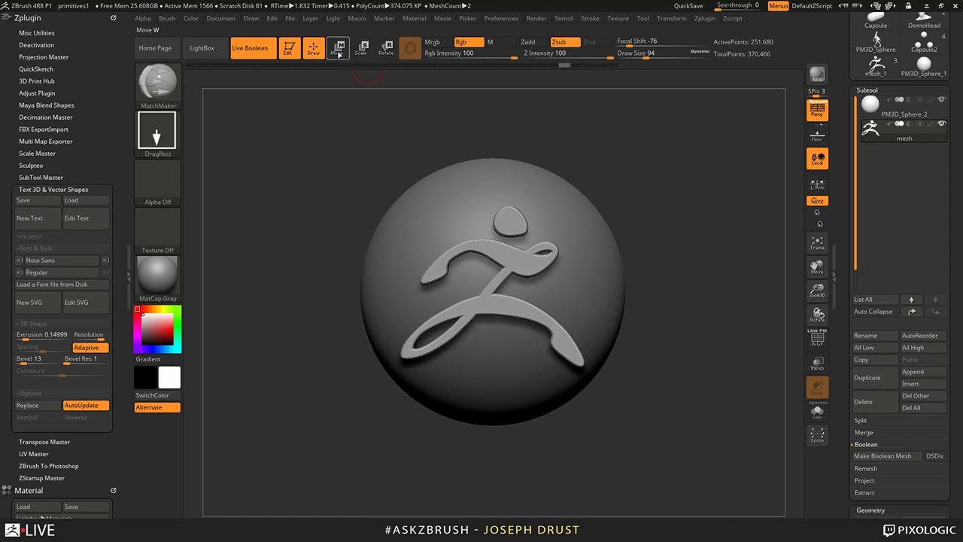
pyautogui.click(456, 206)
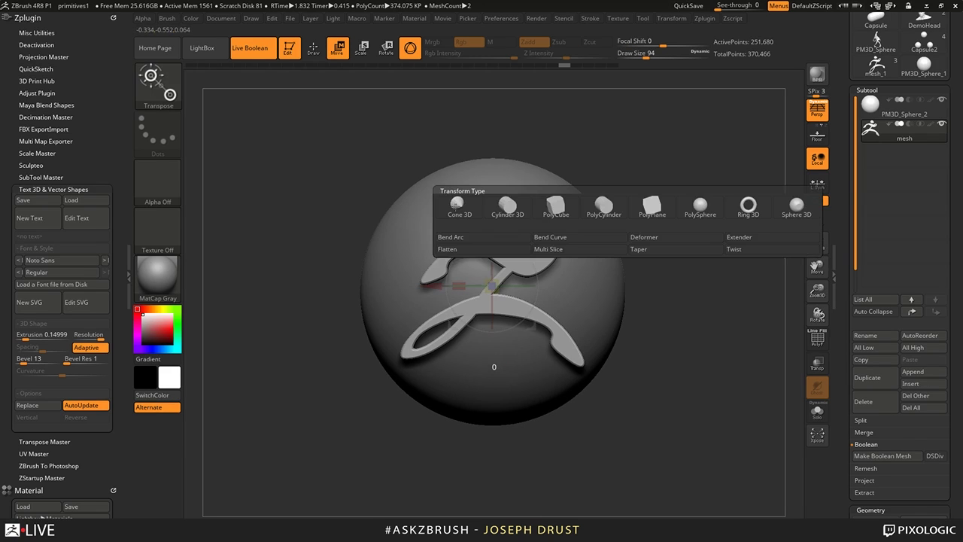
pyautogui.click(518, 240)
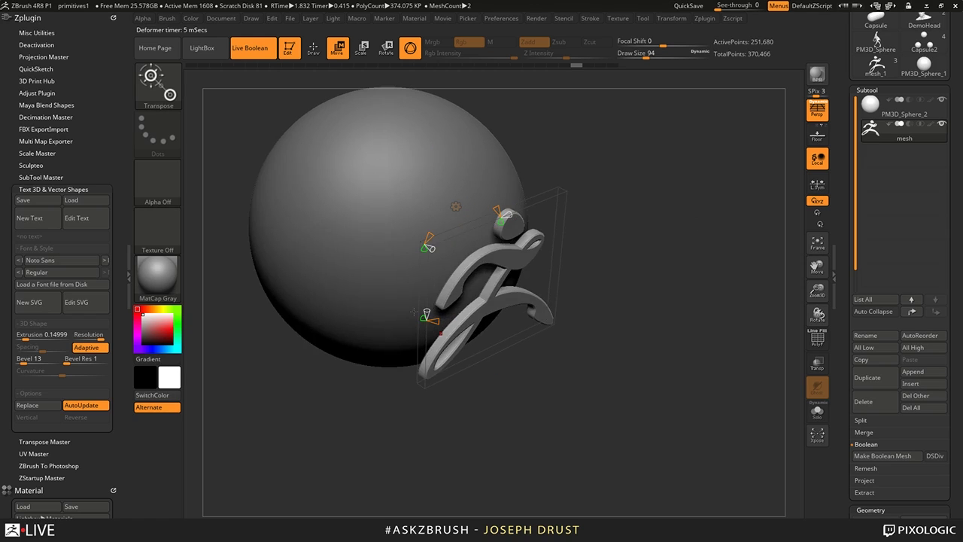
pyautogui.moveTo(413, 311)
pyautogui.mouseDown()
pyautogui.moveTo(438, 323)
pyautogui.moveTo(426, 311)
pyautogui.moveTo(429, 258)
pyautogui.moveTo(427, 310)
pyautogui.mouseUp()
pyautogui.moveTo(424, 249)
pyautogui.mouseDown()
pyautogui.moveTo(416, 272)
pyautogui.moveTo(419, 258)
pyautogui.mouseUp()
pyautogui.moveTo(503, 216); pyautogui.dragTo(430, 165)
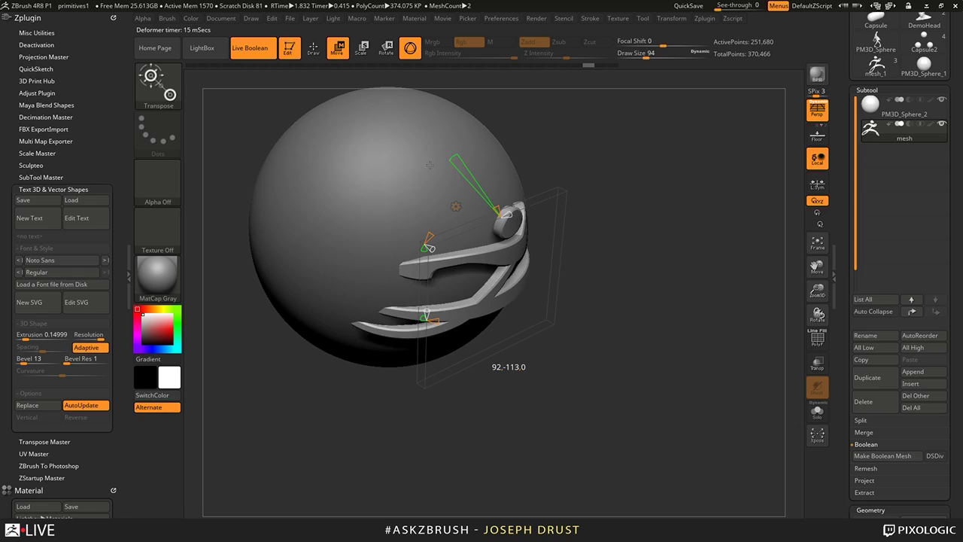
# - Return to Draw mode and set the bent logo to Boolean subtraction from the sphere
pyautogui.moveTo(640, 230); pyautogui.dragTo(629, 206)
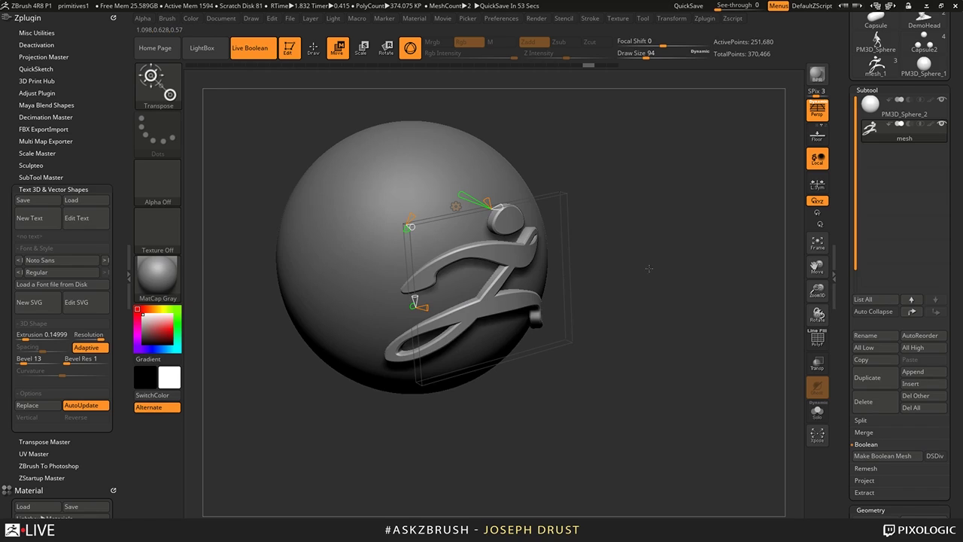
pyautogui.moveTo(620, 194); pyautogui.dragTo(678, 274)
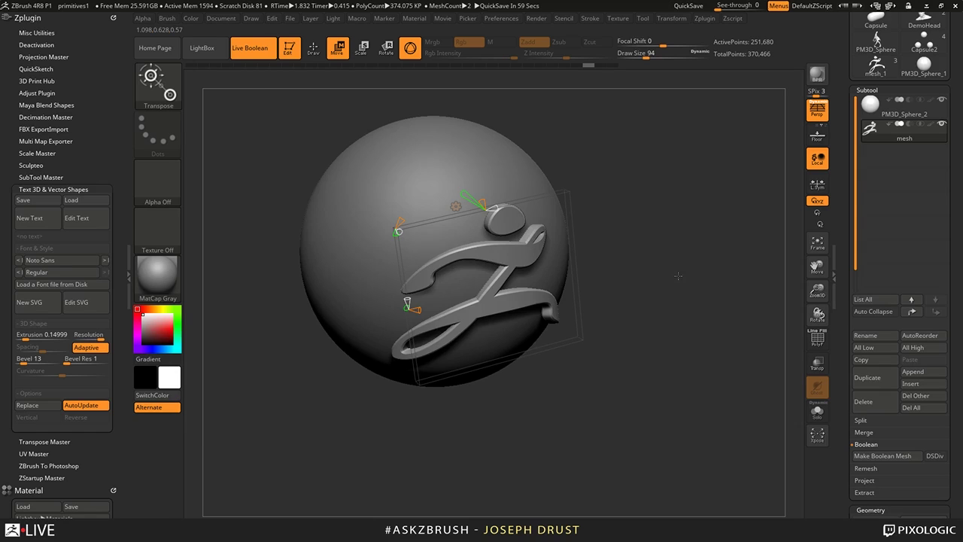
pyautogui.moveTo(678, 276); pyautogui.dragTo(708, 263)
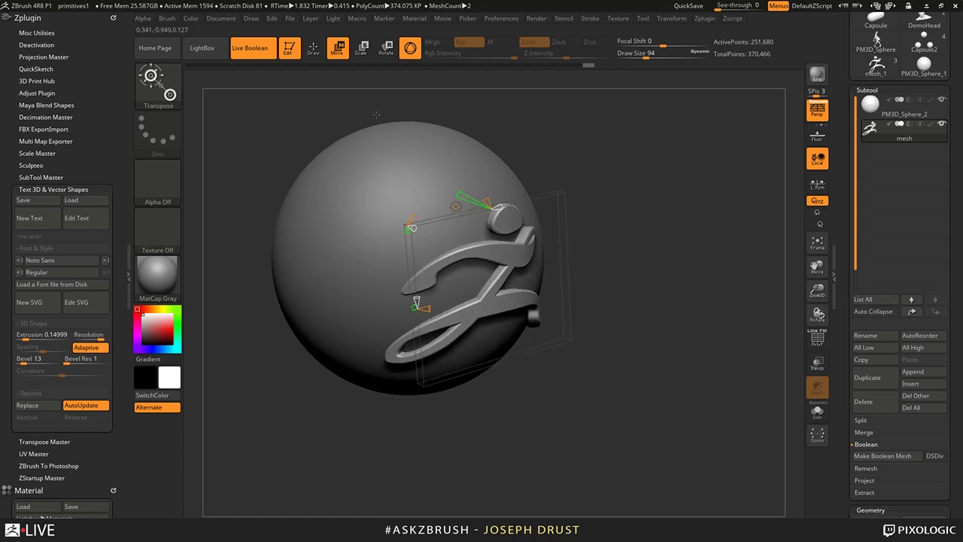
pyautogui.click(313, 48)
pyautogui.click(910, 123)
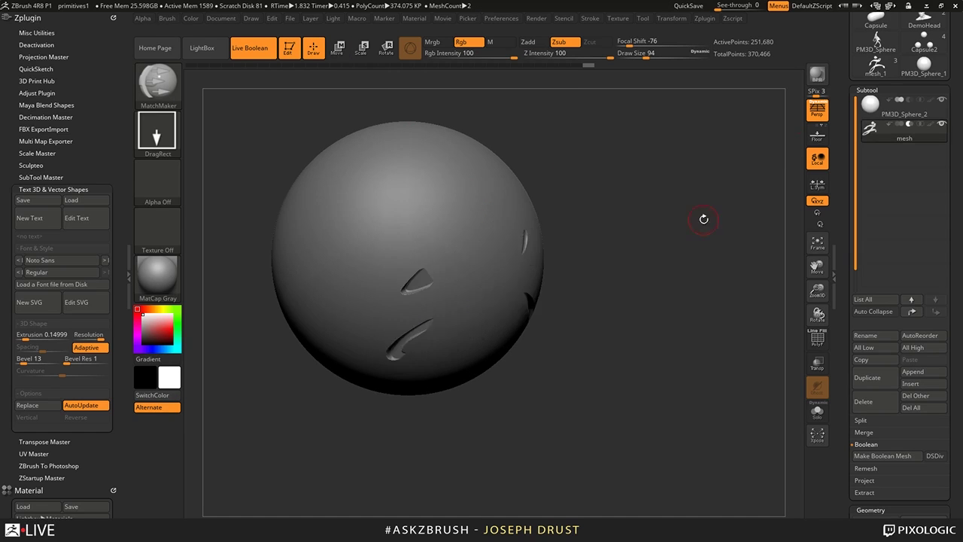
pyautogui.moveTo(704, 219)
pyautogui.mouseDown()
pyautogui.moveTo(719, 193)
pyautogui.moveTo(721, 208)
pyautogui.mouseUp()
# - Finish the Bend Arc deformation and move the logo along its Z axis to adjust its depth in the sphere
pyautogui.press('w')
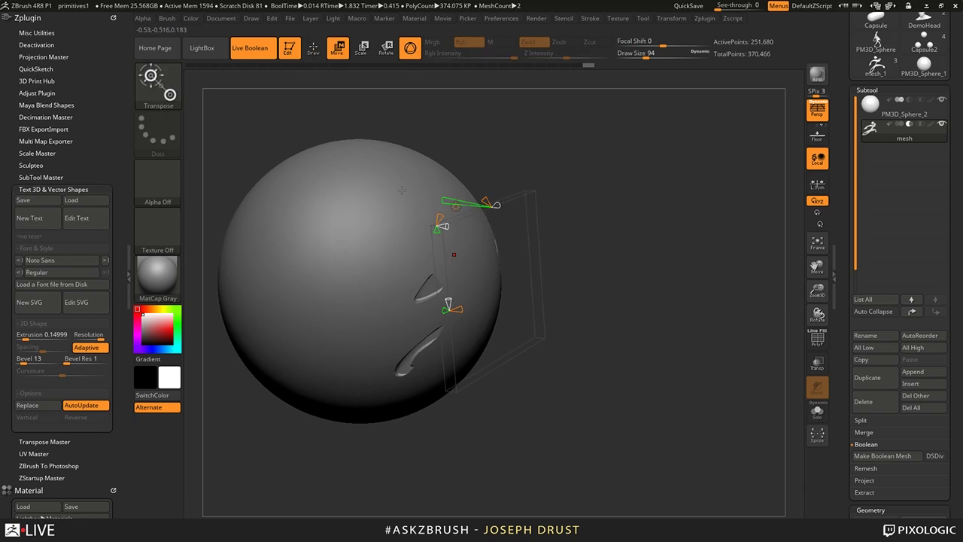
pyautogui.click(457, 207)
pyautogui.click(667, 211)
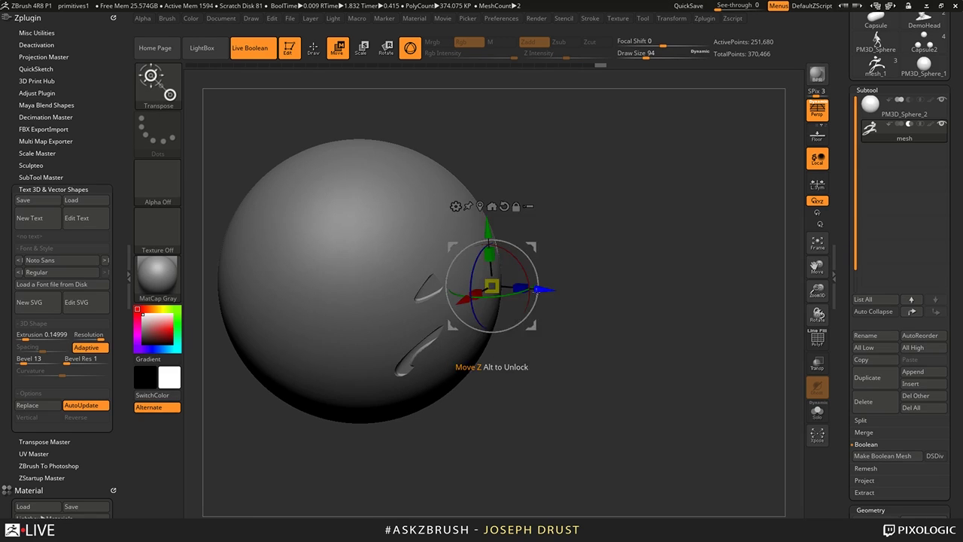
pyautogui.moveTo(537, 289)
pyautogui.mouseDown()
pyautogui.moveTo(526, 290)
pyautogui.moveTo(540, 289)
pyautogui.mouseUp()
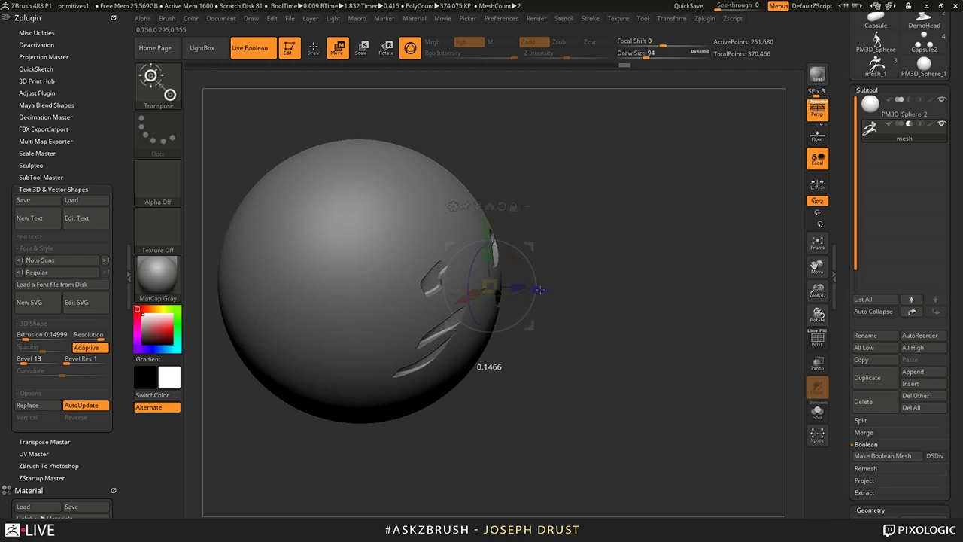
pyautogui.keyDown('shift'); pyautogui.moveTo(640, 284); pyautogui.dragTo(583, 280); pyautogui.keyUp('shift')
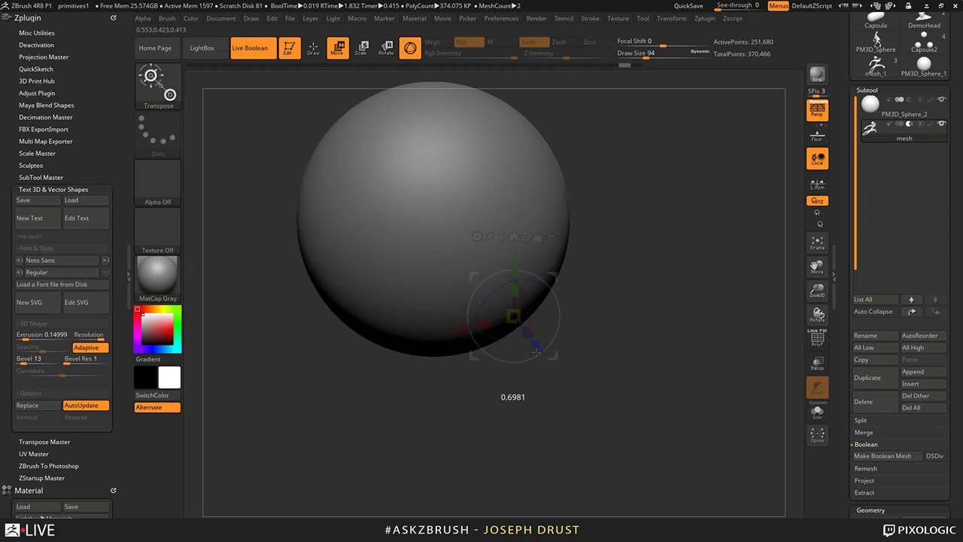
pyautogui.moveTo(537, 352); pyautogui.dragTo(497, 305)
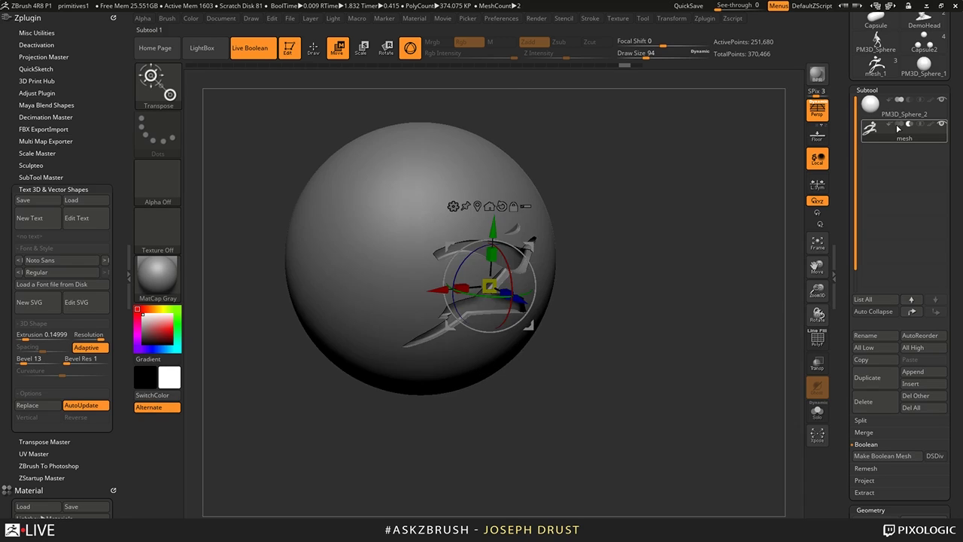
# - Turn off Boolean subtraction for the logo and step back through its recent position changes
pyautogui.click(898, 124)
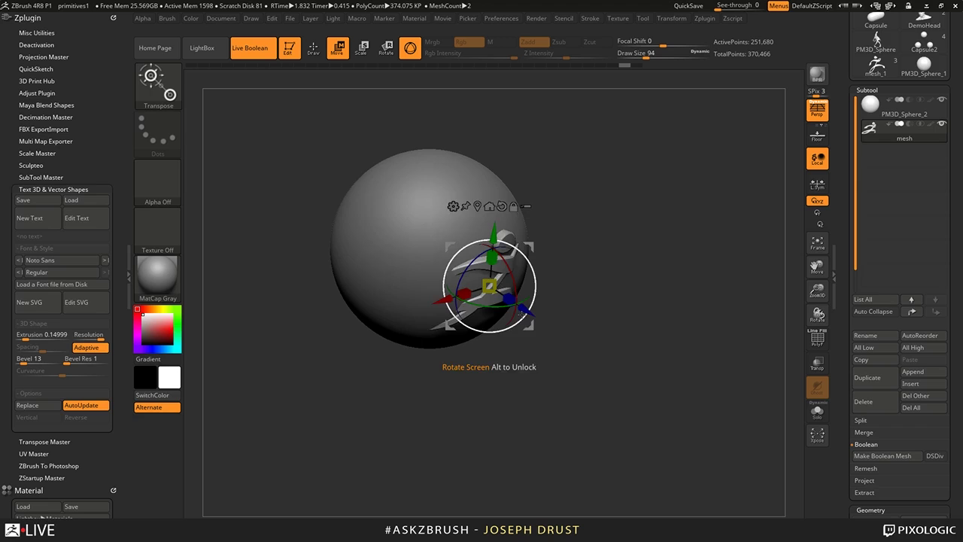
pyautogui.hotkey('ctrl', 'shift', 'z')
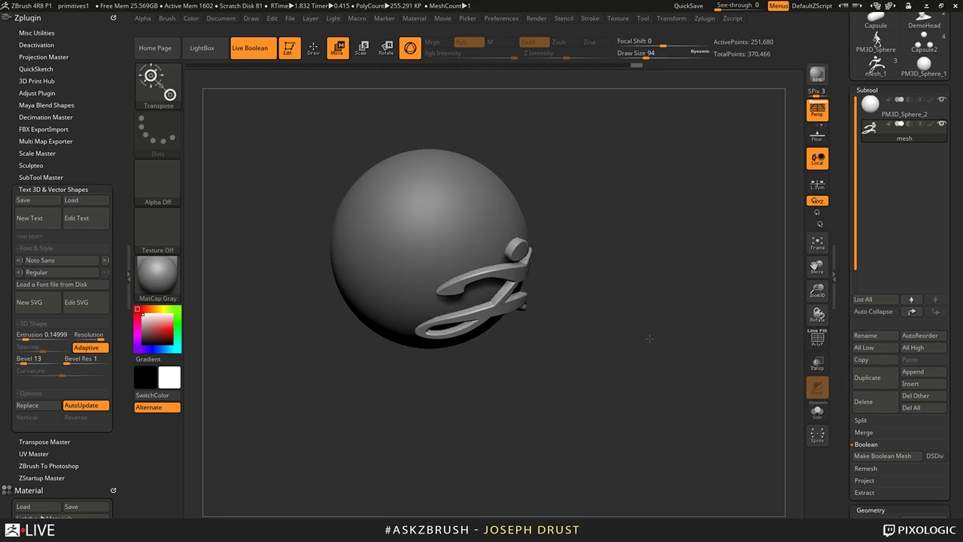
pyautogui.hotkey('ctrl', 'z')
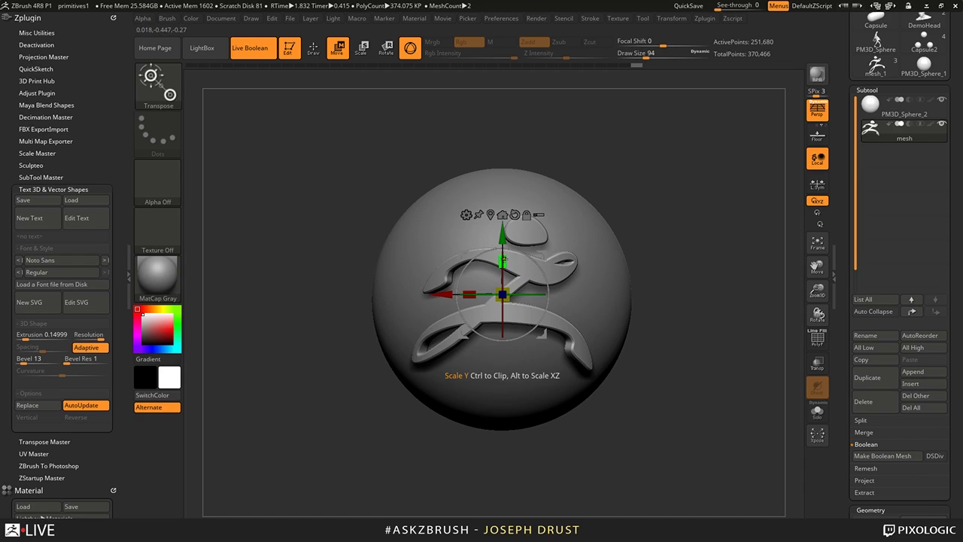
# - Stretch the logo vertically along its Y axis with the gizmo, undo the first try and stretch it again
pyautogui.moveTo(503, 261); pyautogui.dragTo(504, 231)
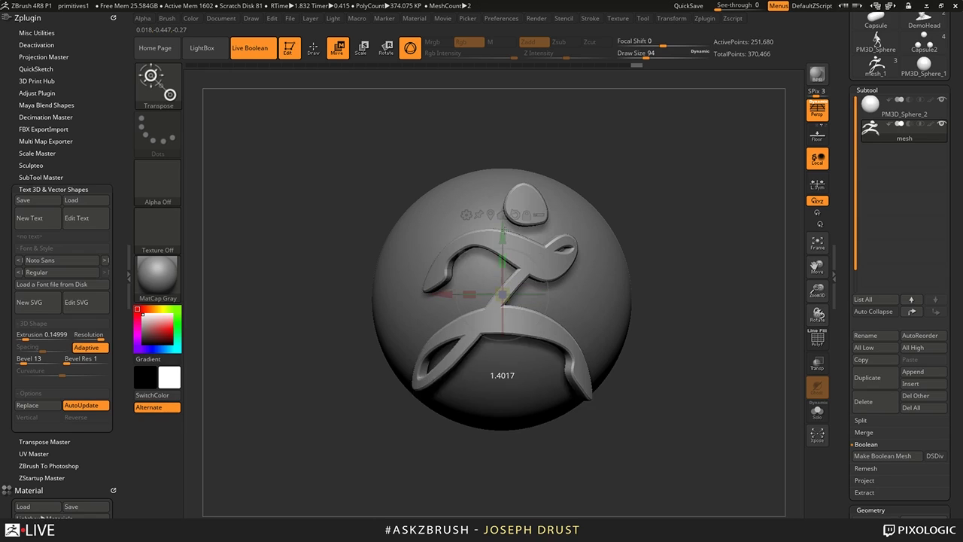
pyautogui.hotkey('ctrl', 'z')
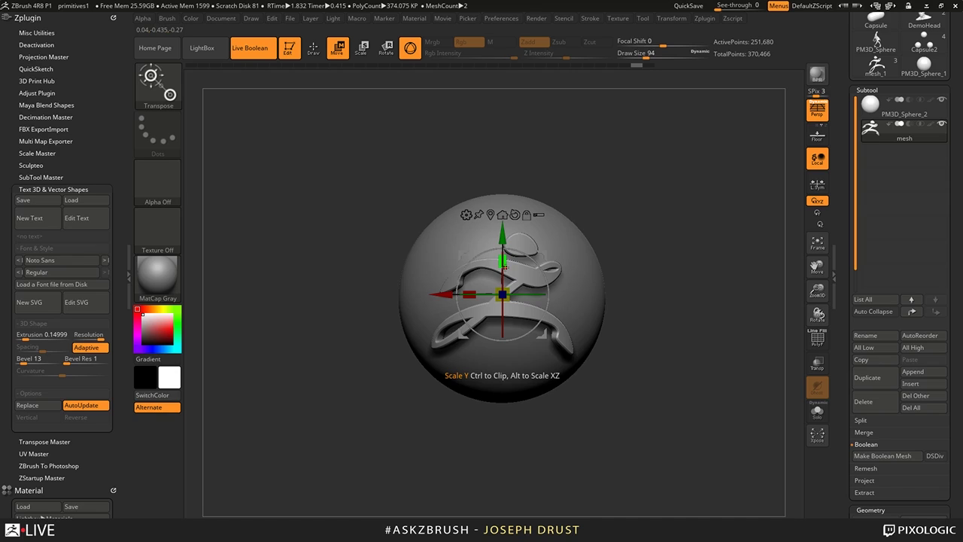
pyautogui.moveTo(504, 265); pyautogui.dragTo(672, 223)
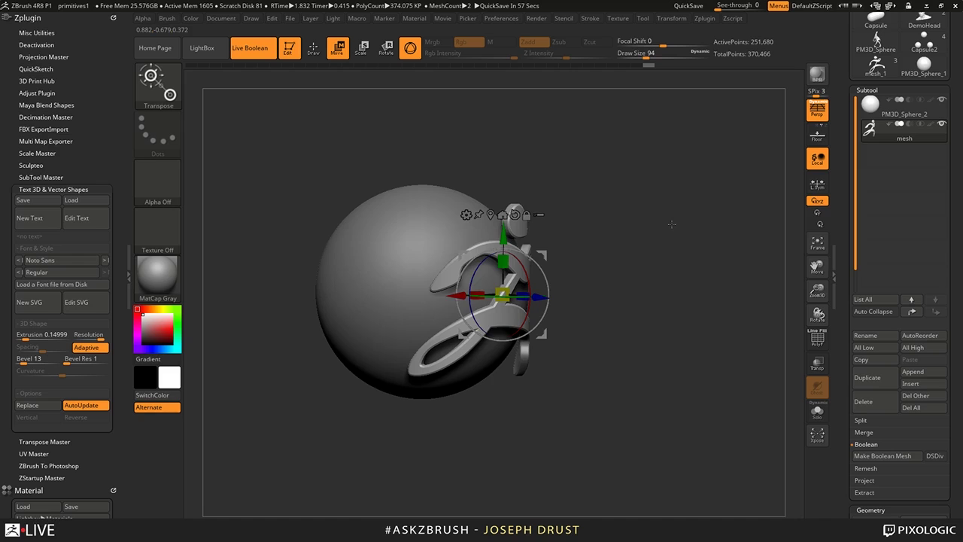
pyautogui.click(467, 215)
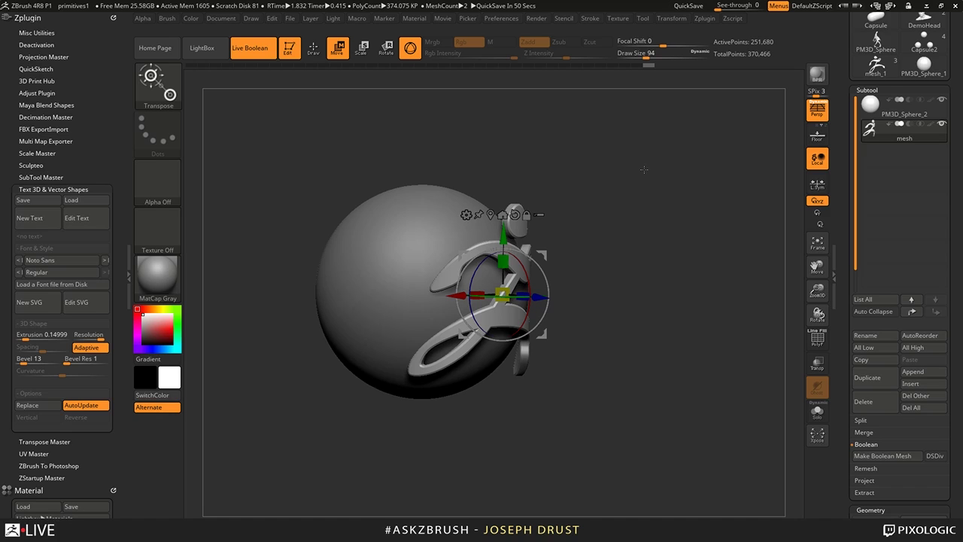
pyautogui.keyDown('shift'); pyautogui.moveTo(644, 173); pyautogui.dragTo(612, 173); pyautogui.keyUp('shift')
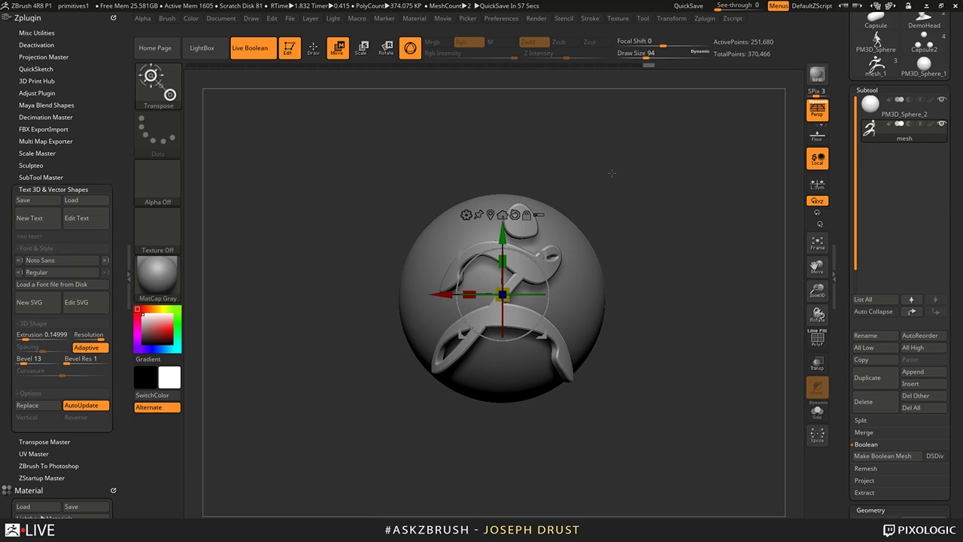
pyautogui.keyDown('ctrl'); pyautogui.moveTo(612, 173); pyautogui.dragTo(659, 192, button='right'); pyautogui.keyUp('ctrl')
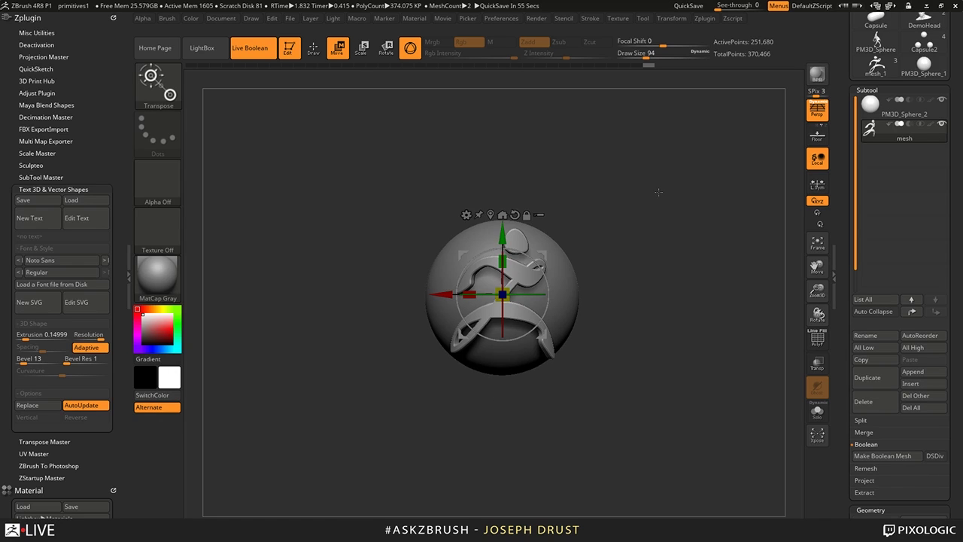
pyautogui.keyDown('alt'); pyautogui.moveTo(659, 192); pyautogui.dragTo(664, 225); pyautogui.keyUp('alt')
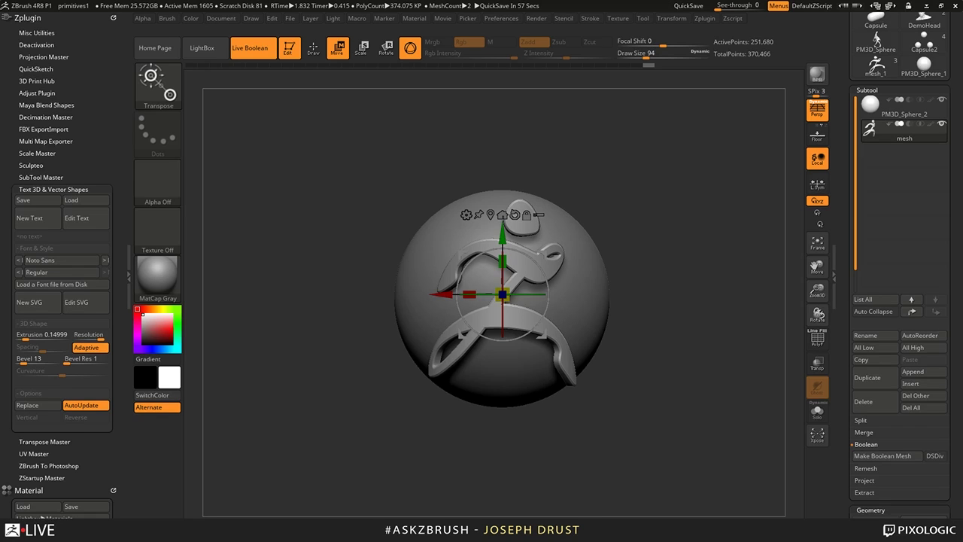
# - Switch to the browser and view the #AskZBrush YouTube playlist, the #askzbrush Twitter feed and the Pixologic Support page
pyautogui.hotkey('alt', 'Tab')
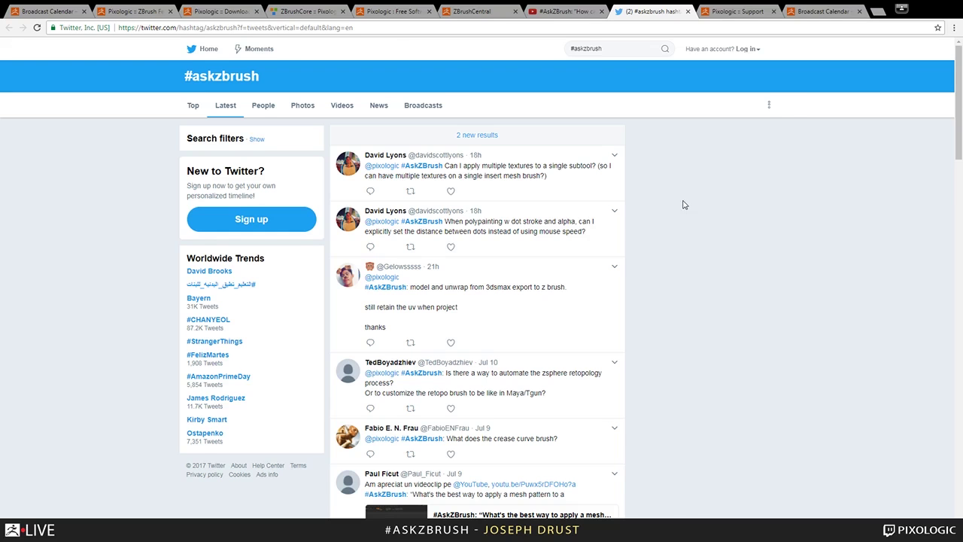
pyautogui.click(572, 11)
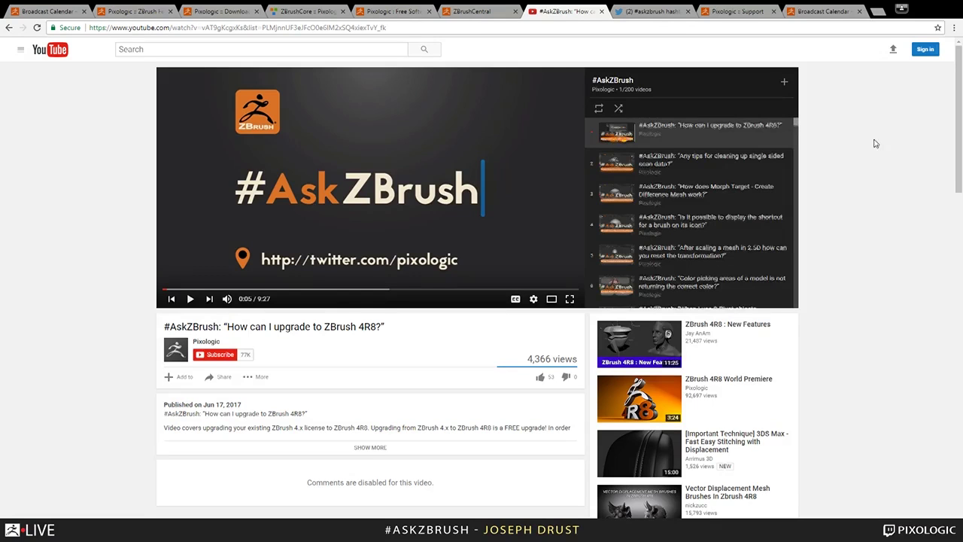
pyautogui.moveTo(796, 122)
pyautogui.mouseDown()
pyautogui.moveTo(800, 316)
pyautogui.moveTo(799, 114)
pyautogui.mouseUp()
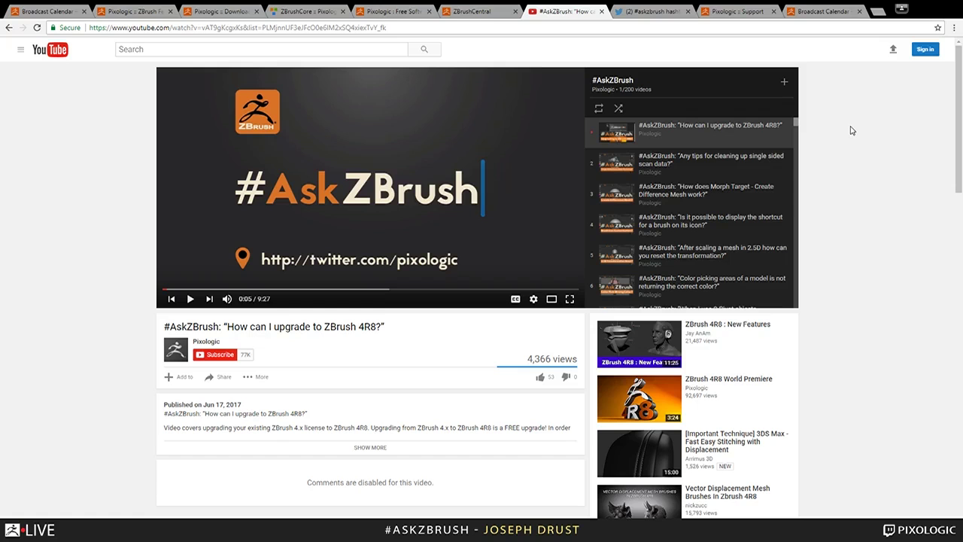
pyautogui.click(659, 11)
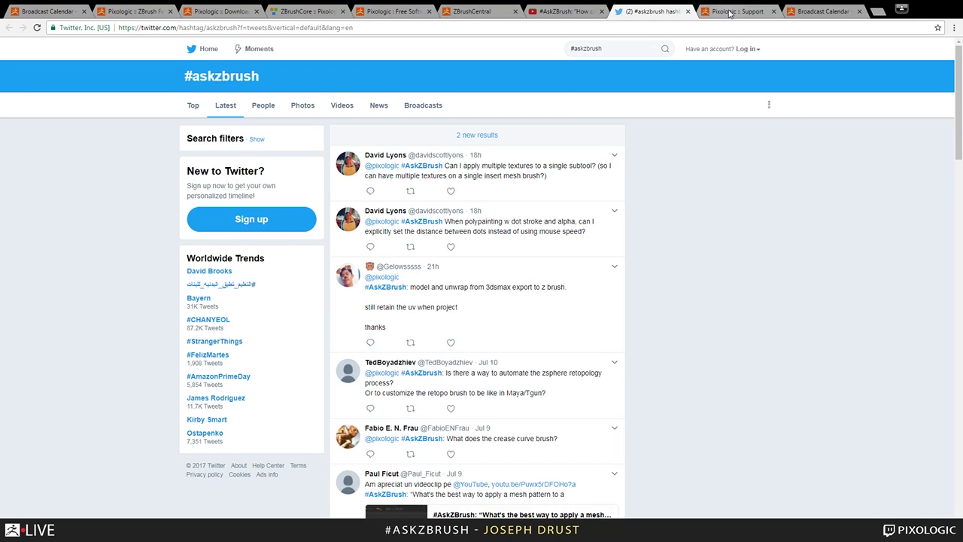
pyautogui.click(730, 12)
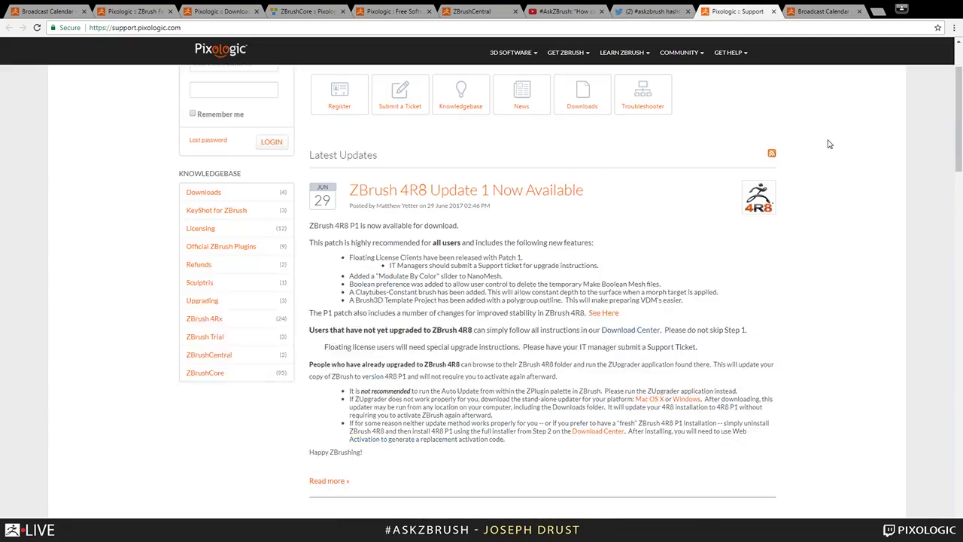